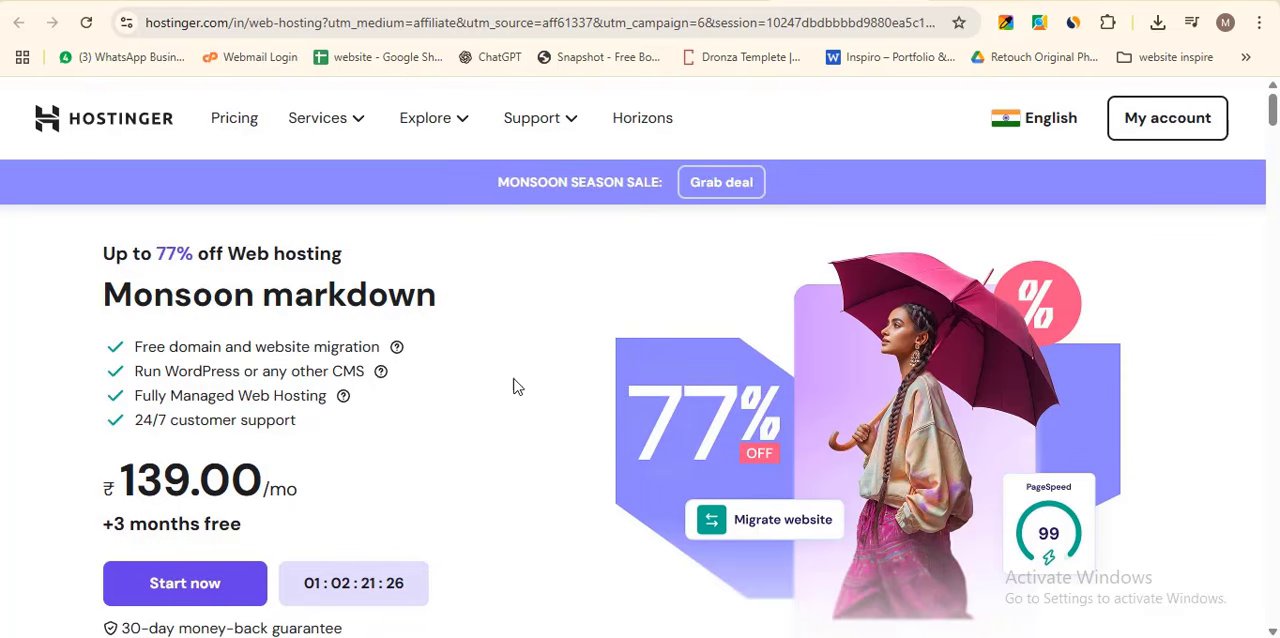
- Compare the Single, Premium, Business and Cloud Startup web hosting plans and look at the Single plan
scroll(440, 425, down, 10)
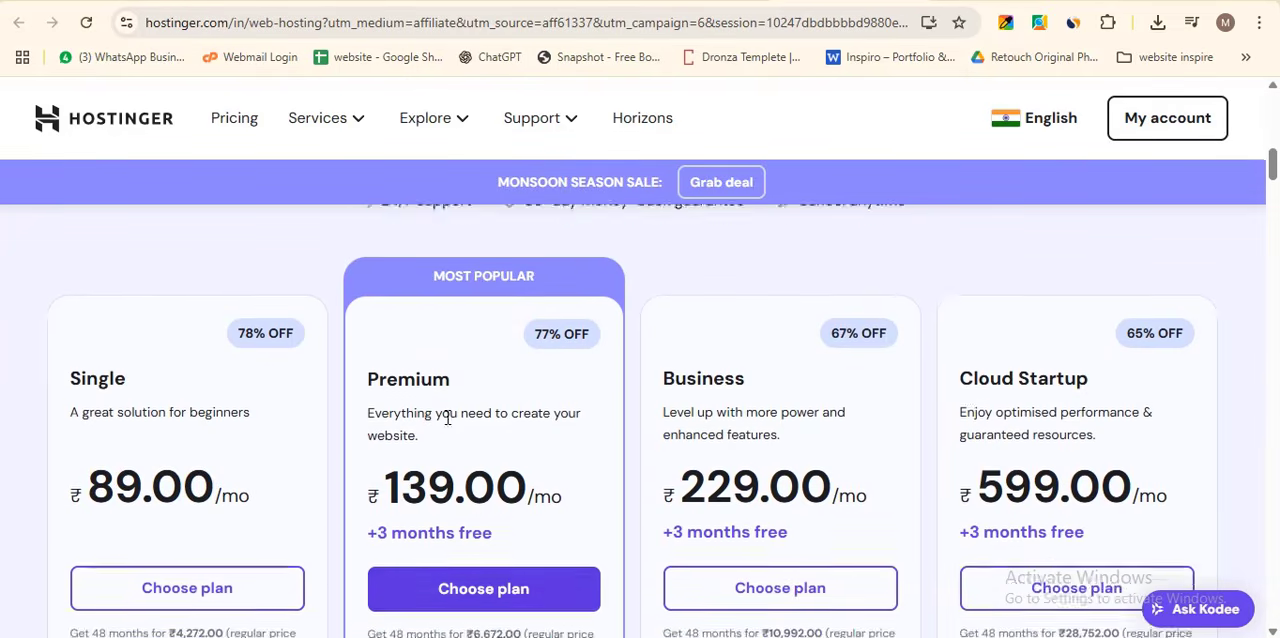
scroll(448, 418, up, 1)
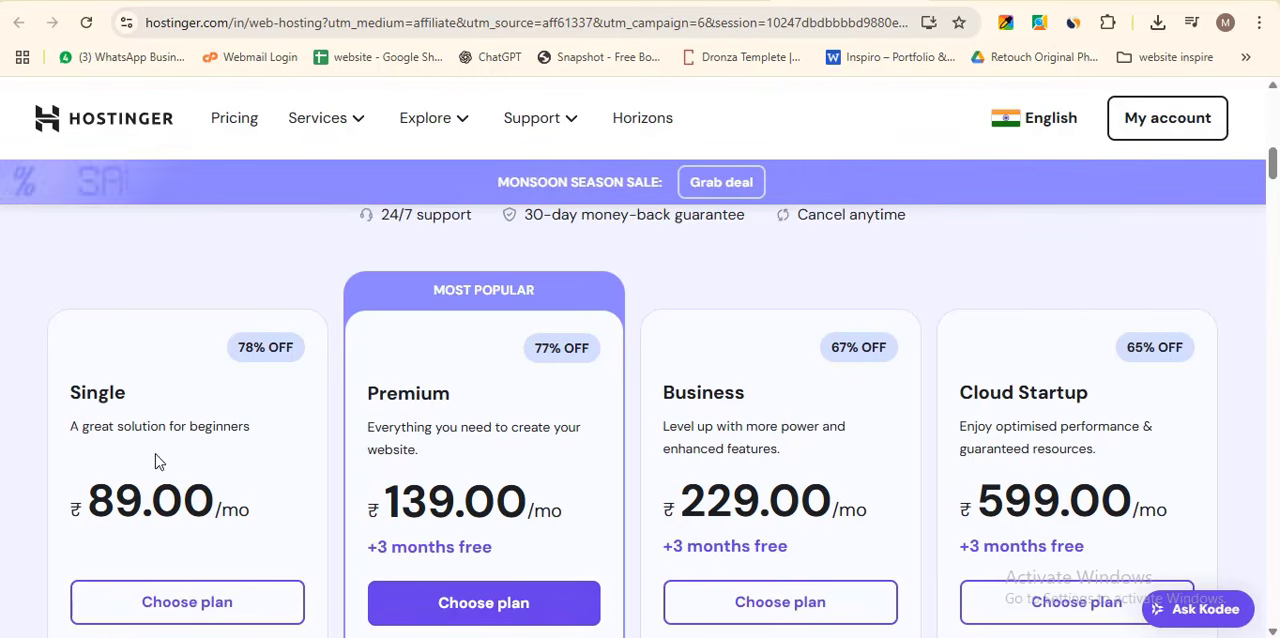
scroll(160, 445, down, 1)
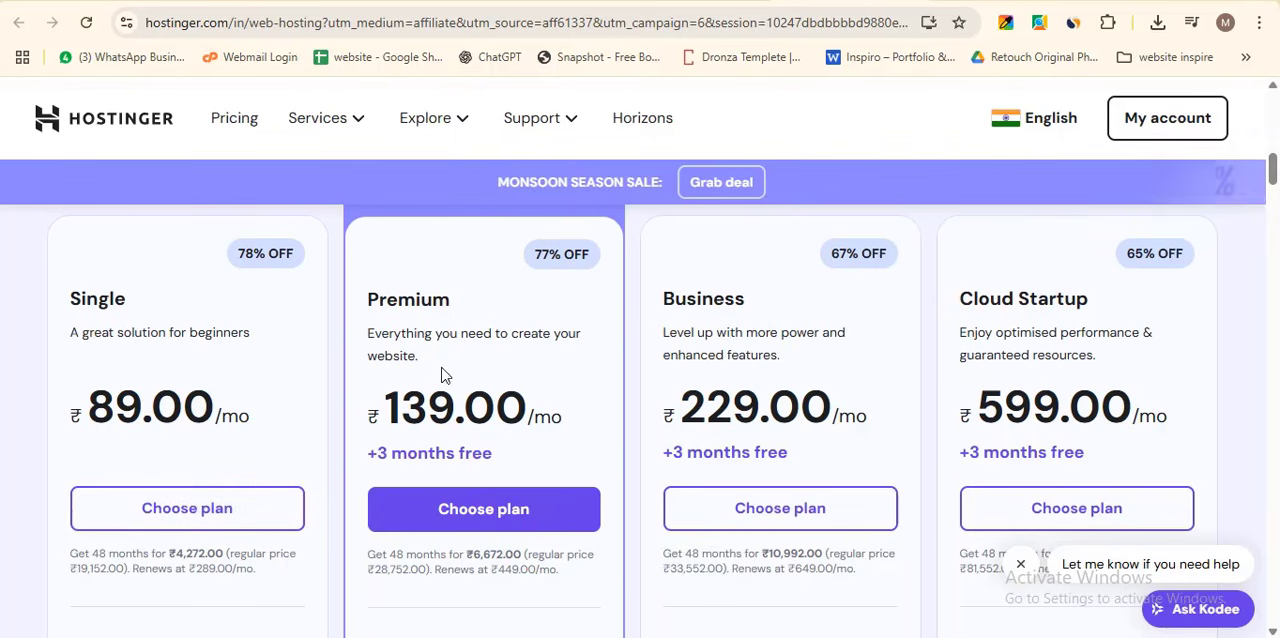
scroll(445, 374, down, 3)
scroll(577, 471, up, 1)
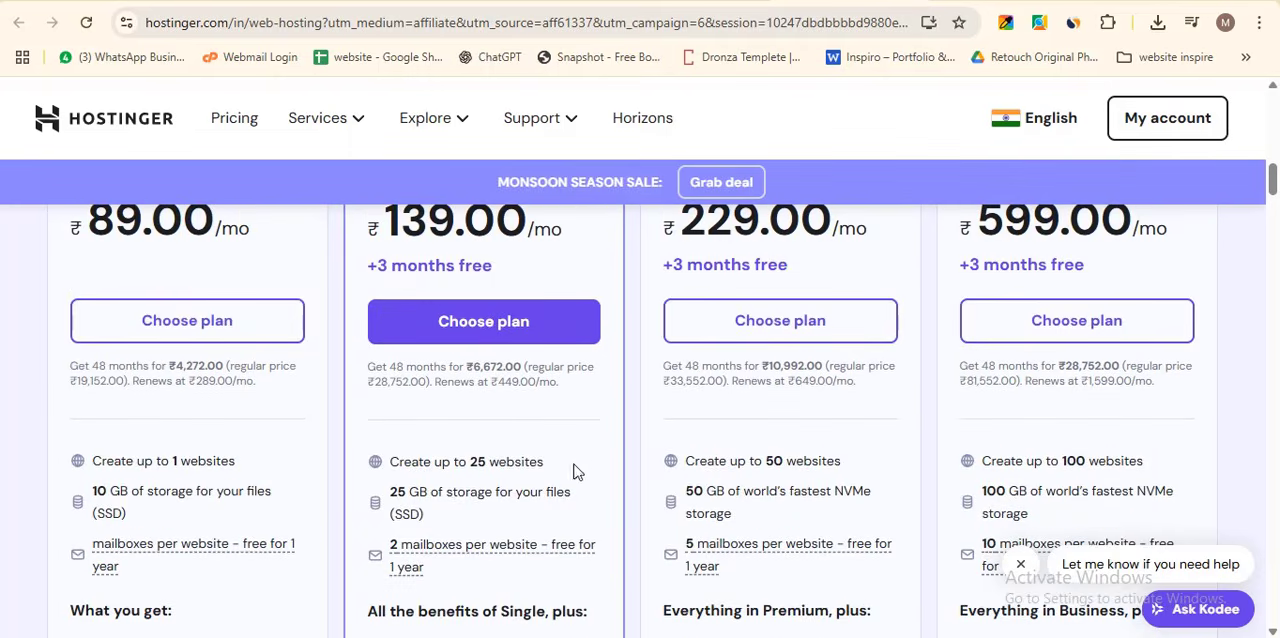
scroll(608, 435, up, 3)
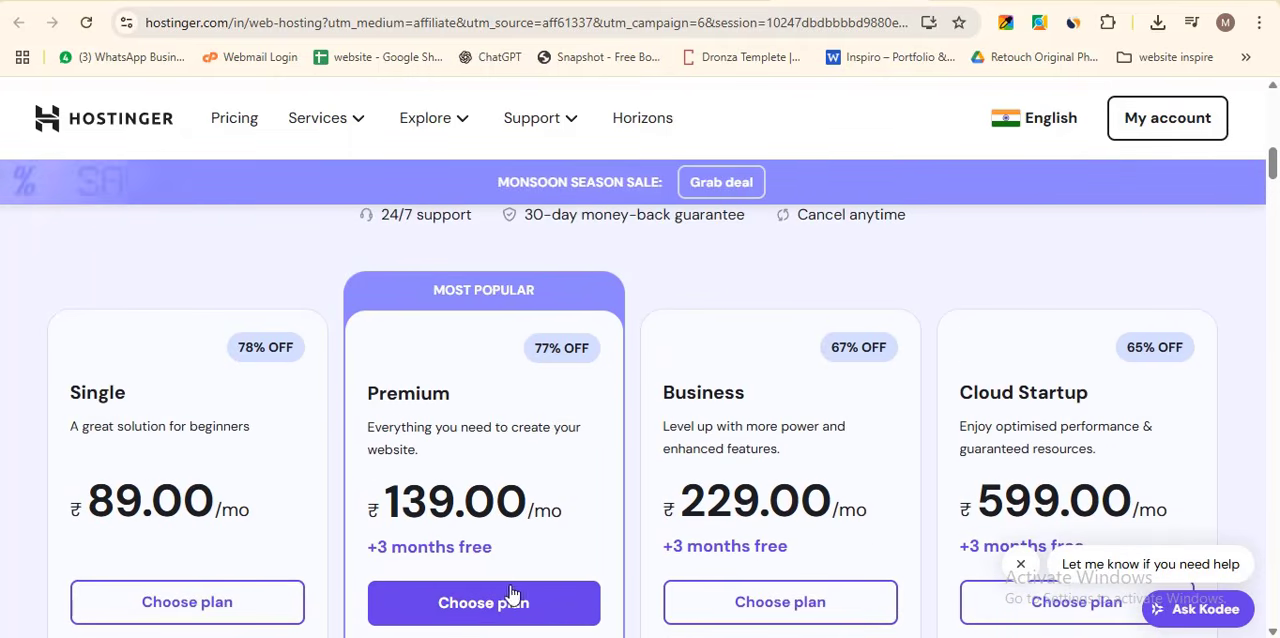
click(218, 604)
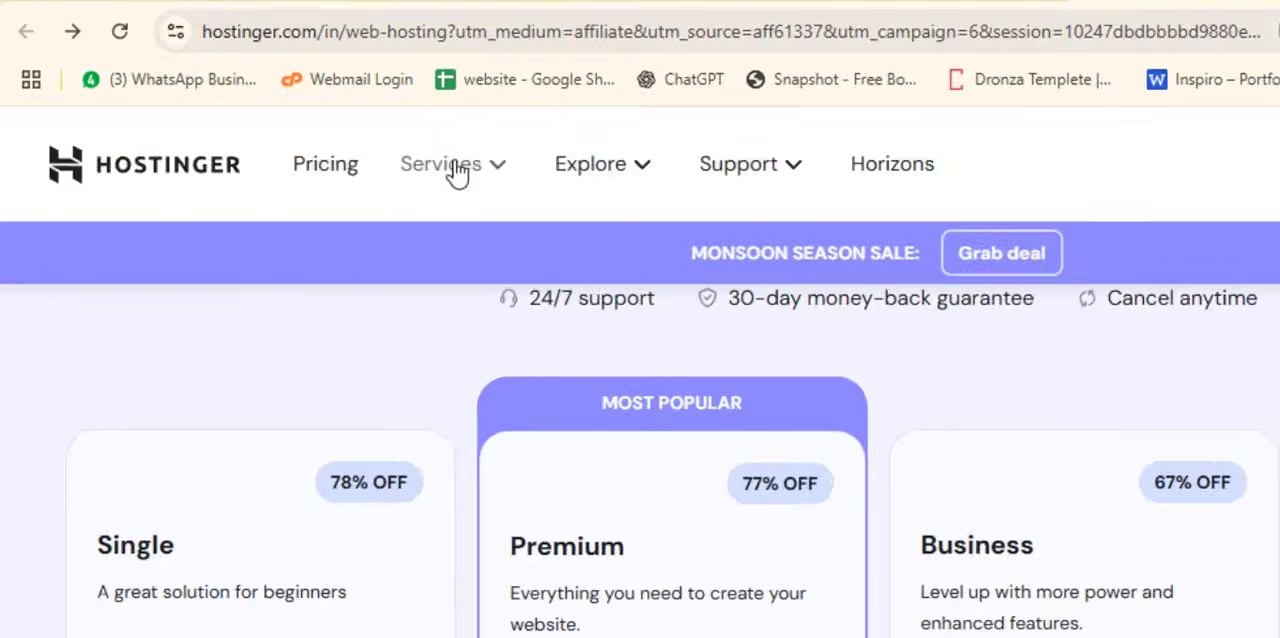
- Open Hostinger's domain name search page and look over the prices of the offered extensions
click(329, 121)
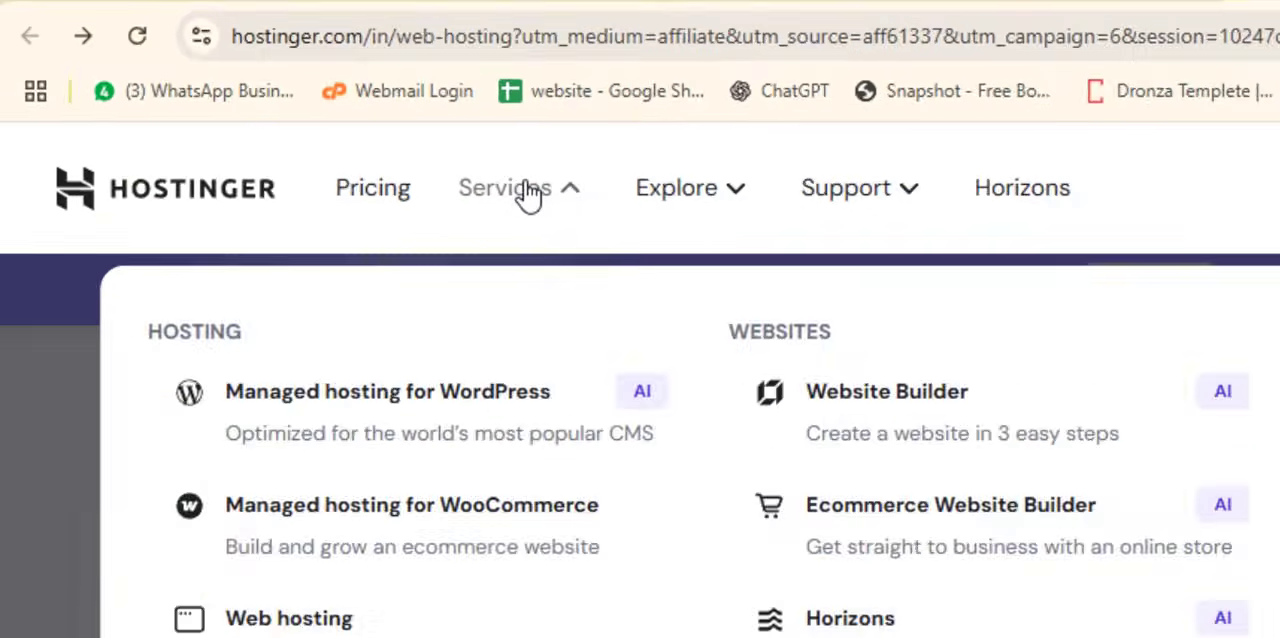
click(1022, 297)
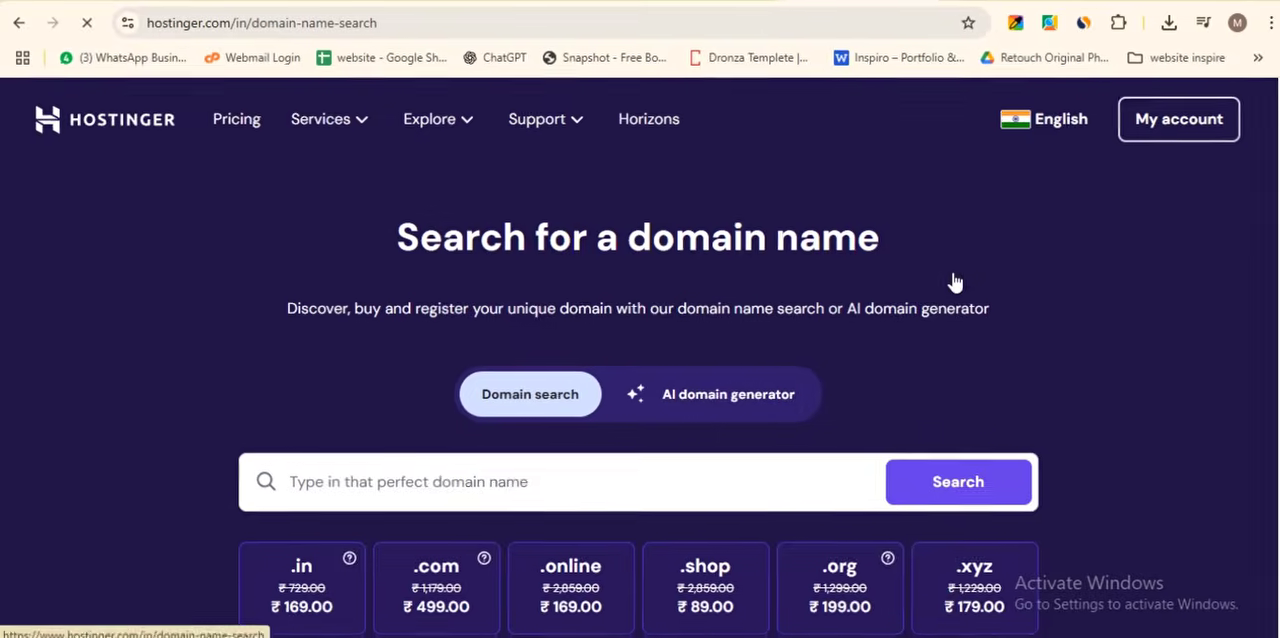
scroll(346, 357, down, 3)
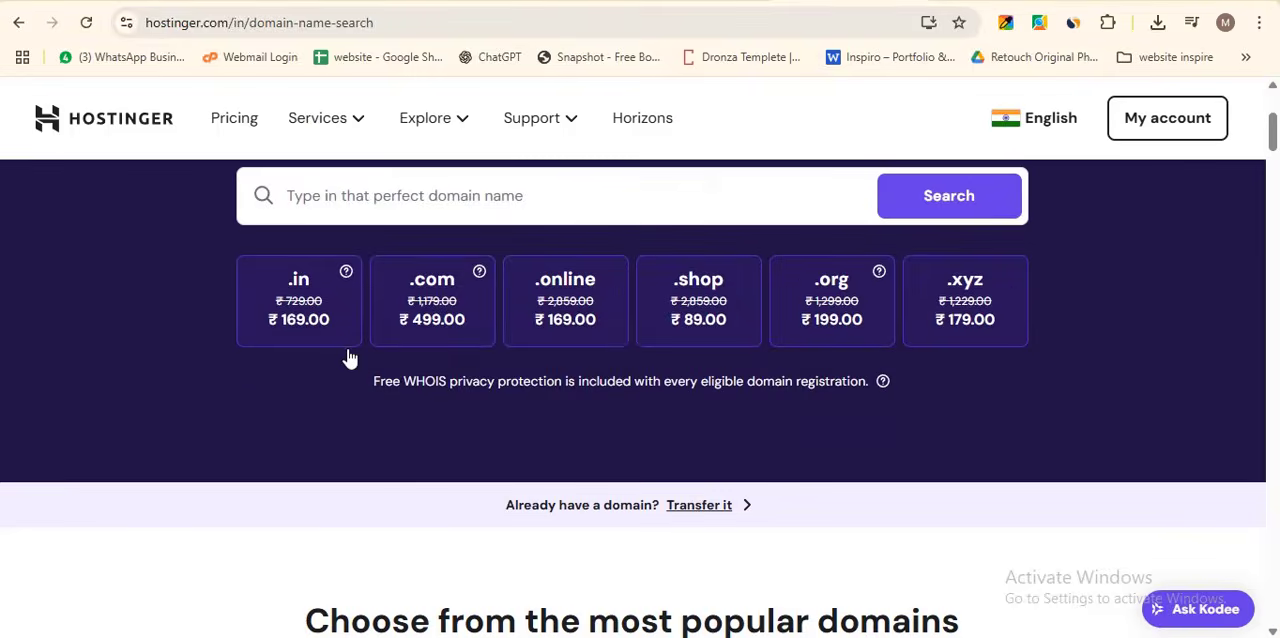
scroll(325, 428, up, 1)
scroll(325, 428, up, 1)
- Search for the availability of the domain domainbusiness.com
click(480, 370)
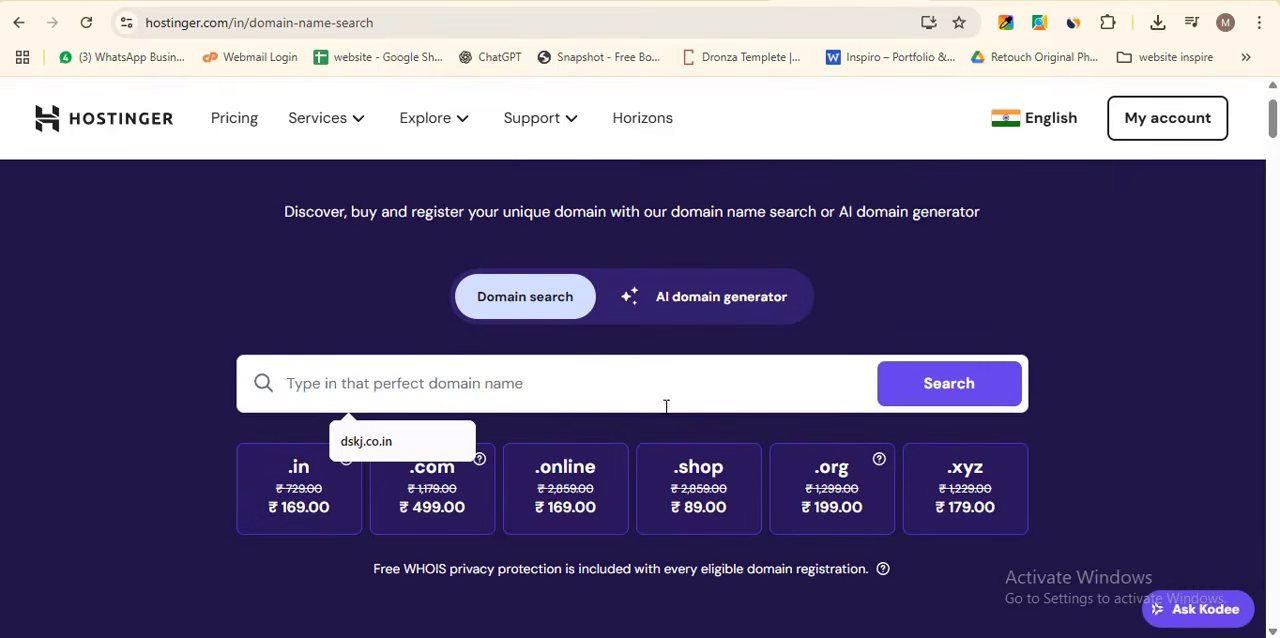
click(237, 291)
click(450, 381)
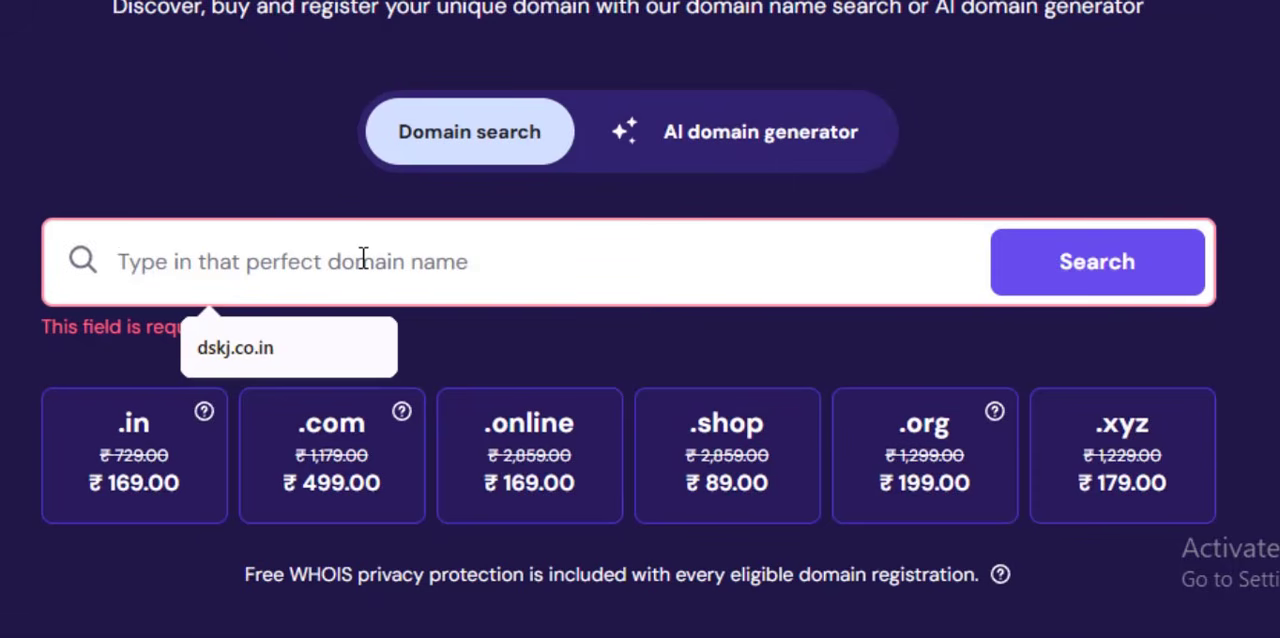
text(domainbus)
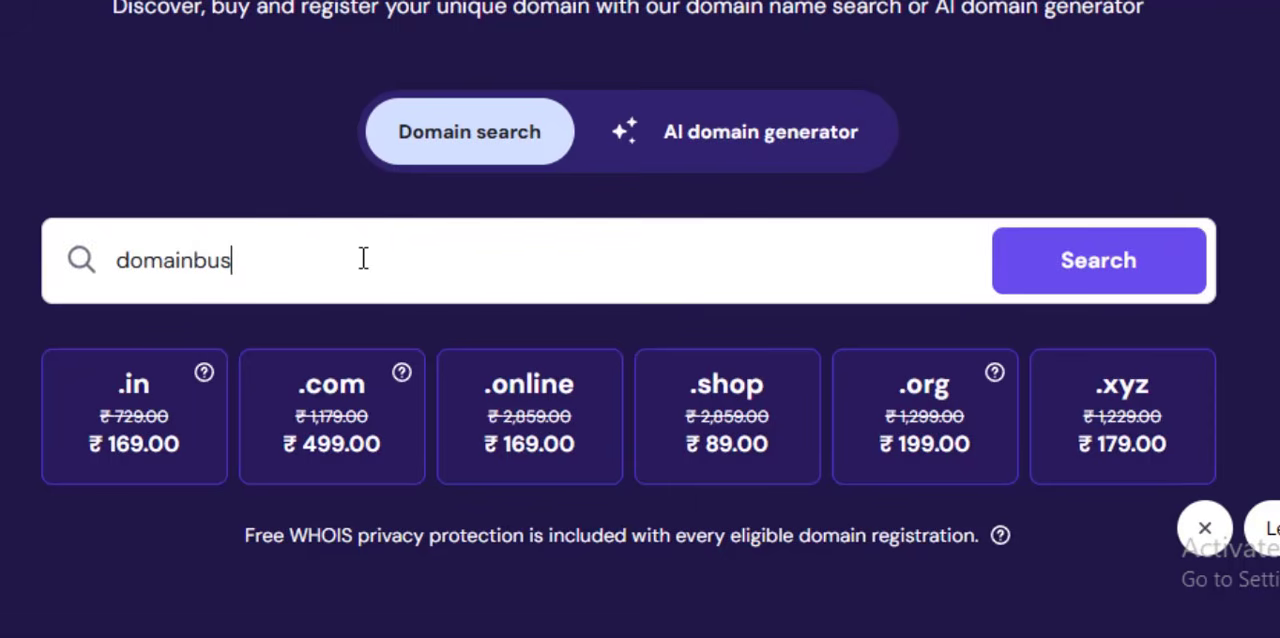
text(iness.com)
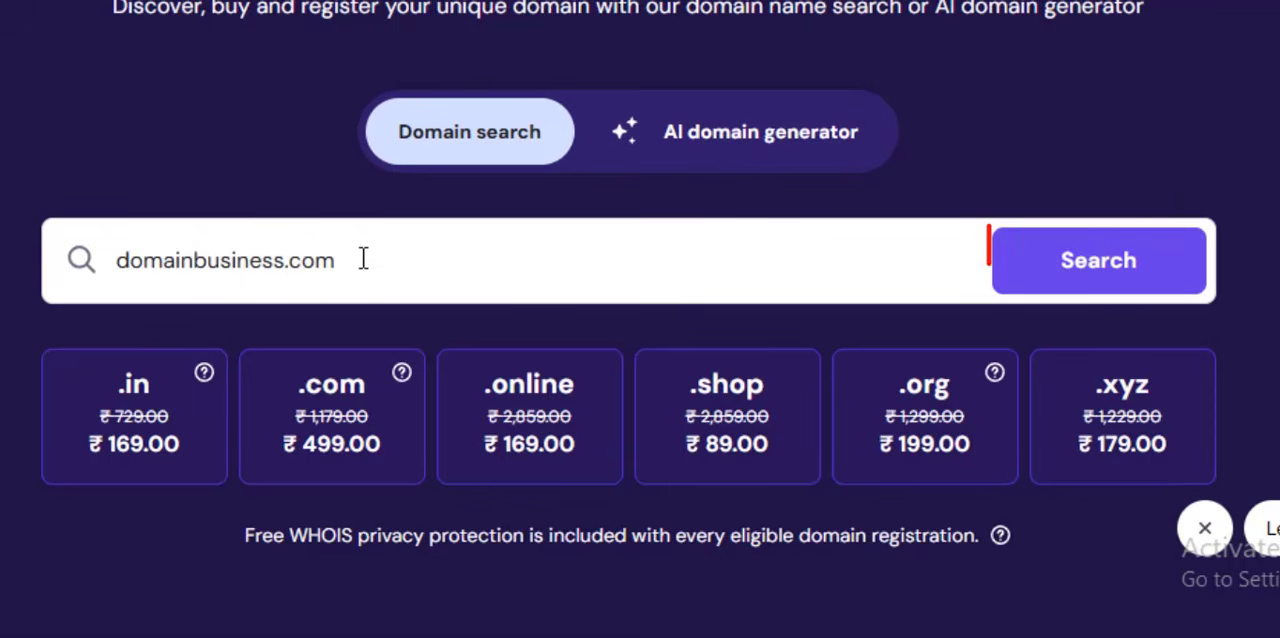
click(1129, 286)
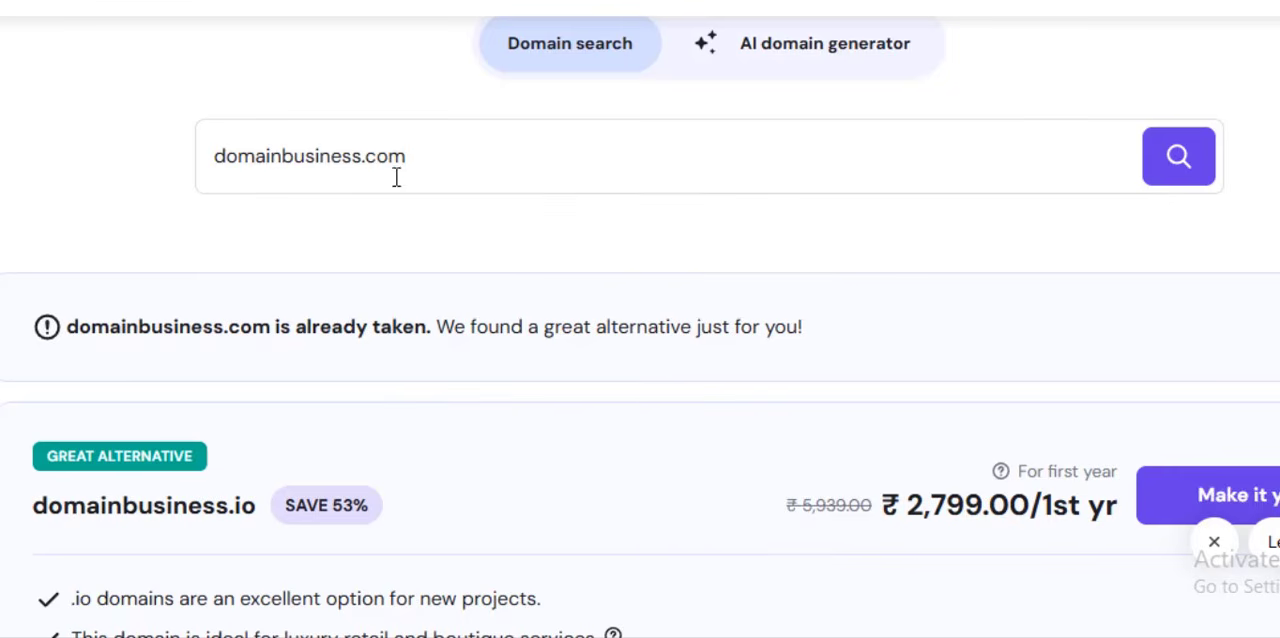
- Search for domainbusiness.in instead and review the suggested alternative domains and their prices
drag(412, 166, 370, 155)
text(in)
click(1194, 158)
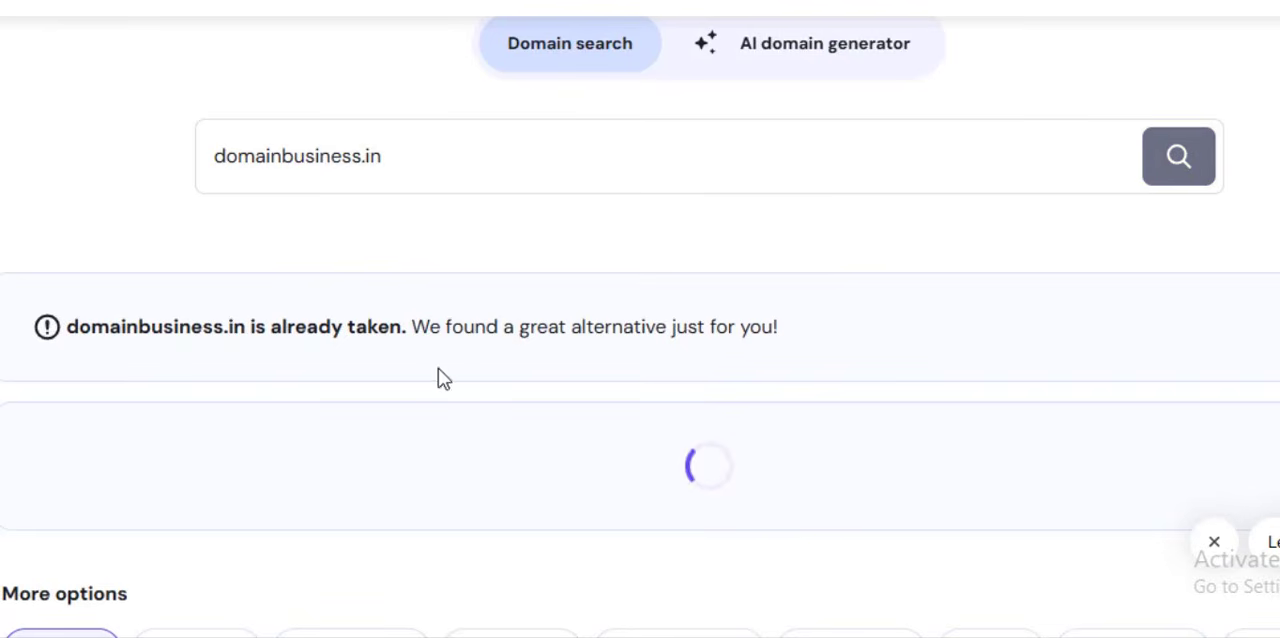
scroll(520, 365, down, 5)
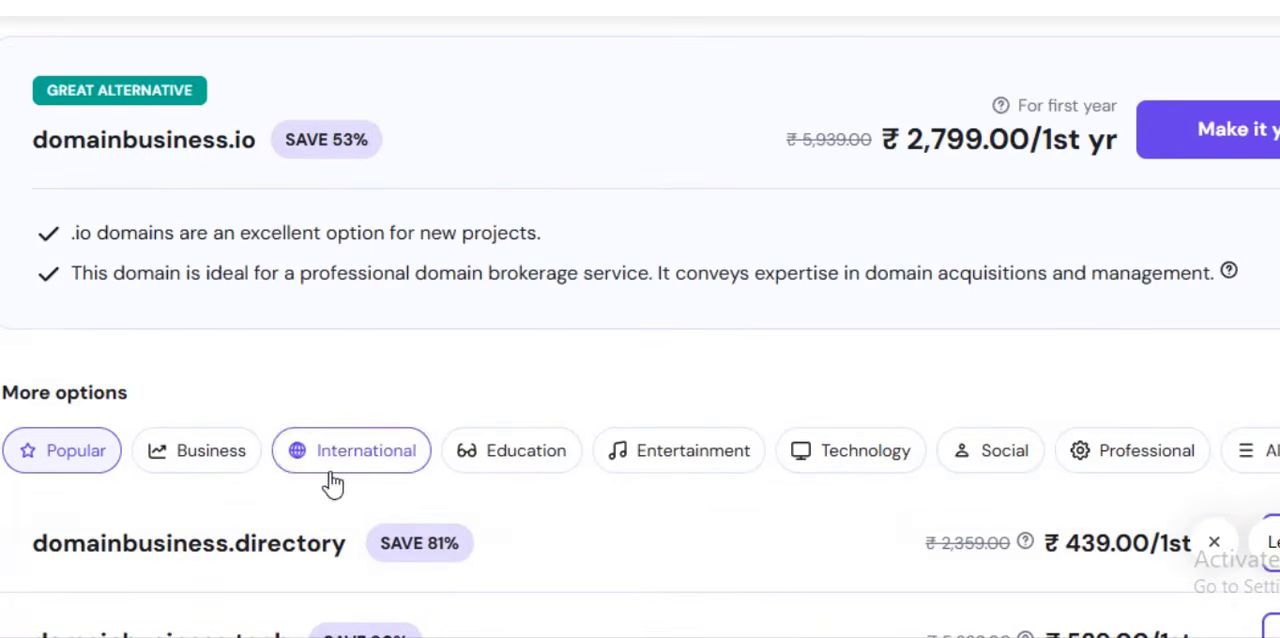
scroll(246, 486, down, 4)
scroll(337, 377, up, 10)
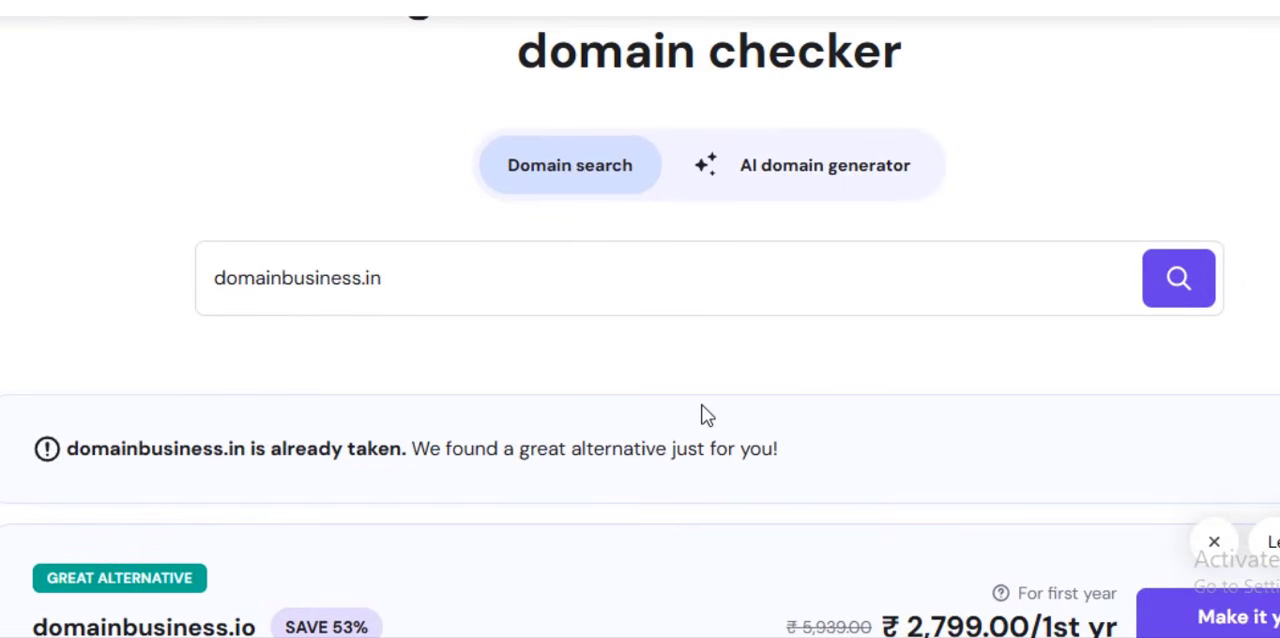
scroll(569, 280, down, 5)
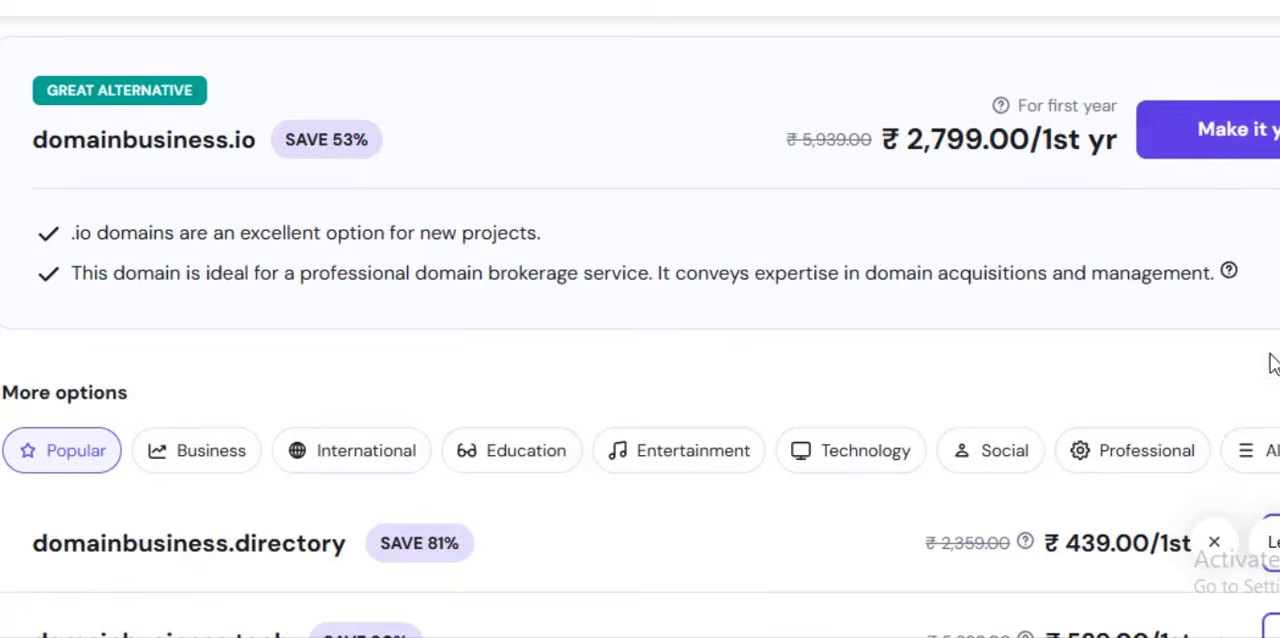
scroll(1271, 360, down, 1)
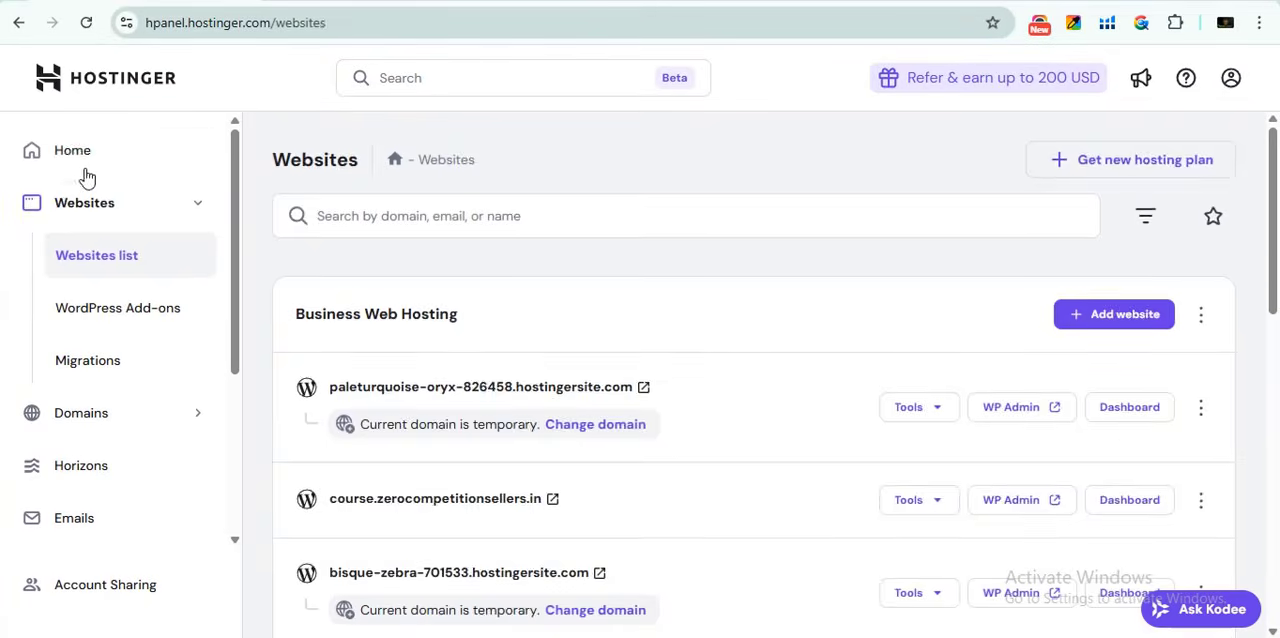
- Open the Hostinger hPanel home page
click(68, 155)
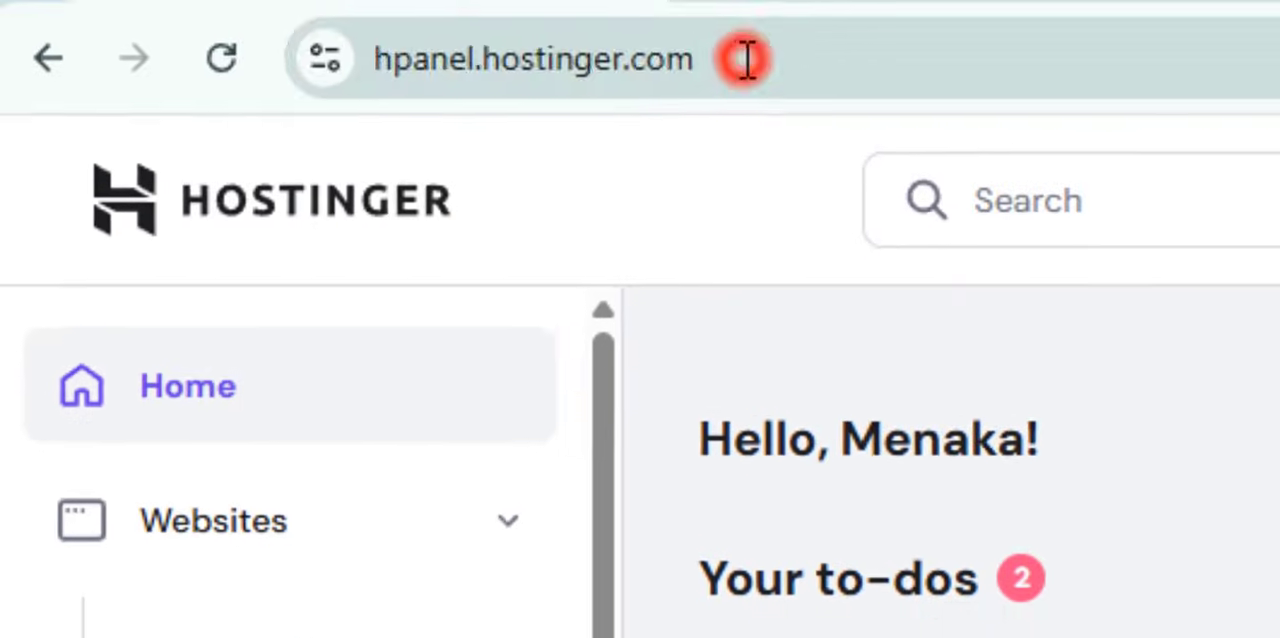
click(272, 24)
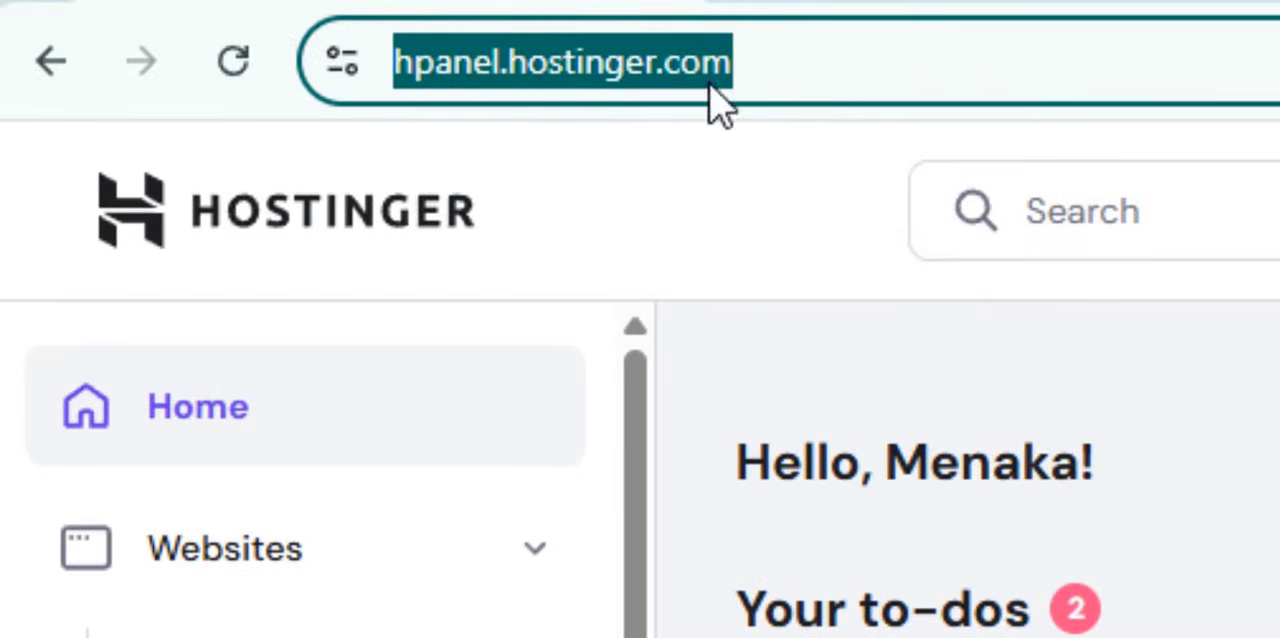
click(1146, 425)
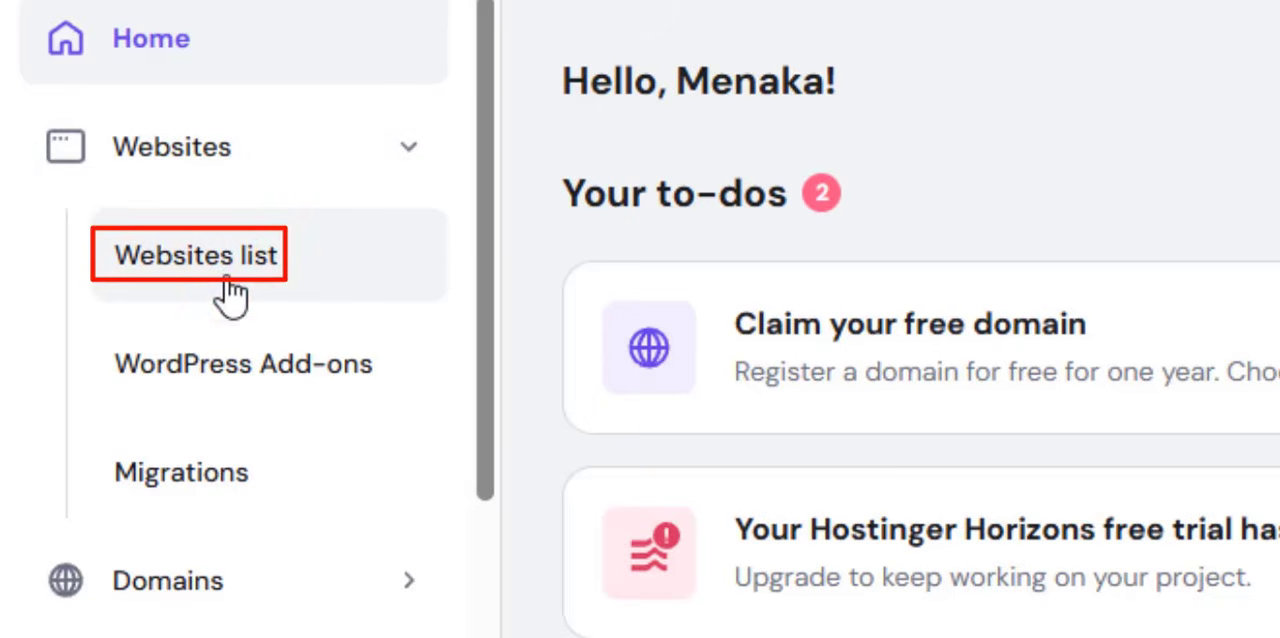
- From the websites list, start adding a new WordPress website under the Business Web Hosting plan
click(232, 295)
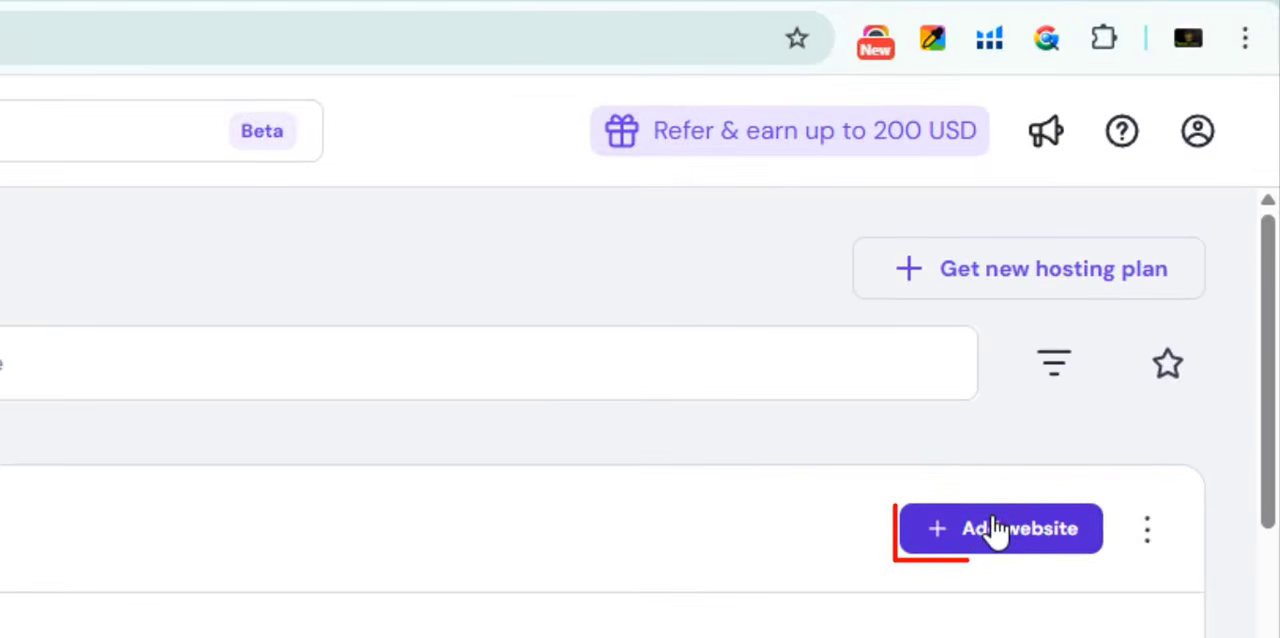
click(1055, 432)
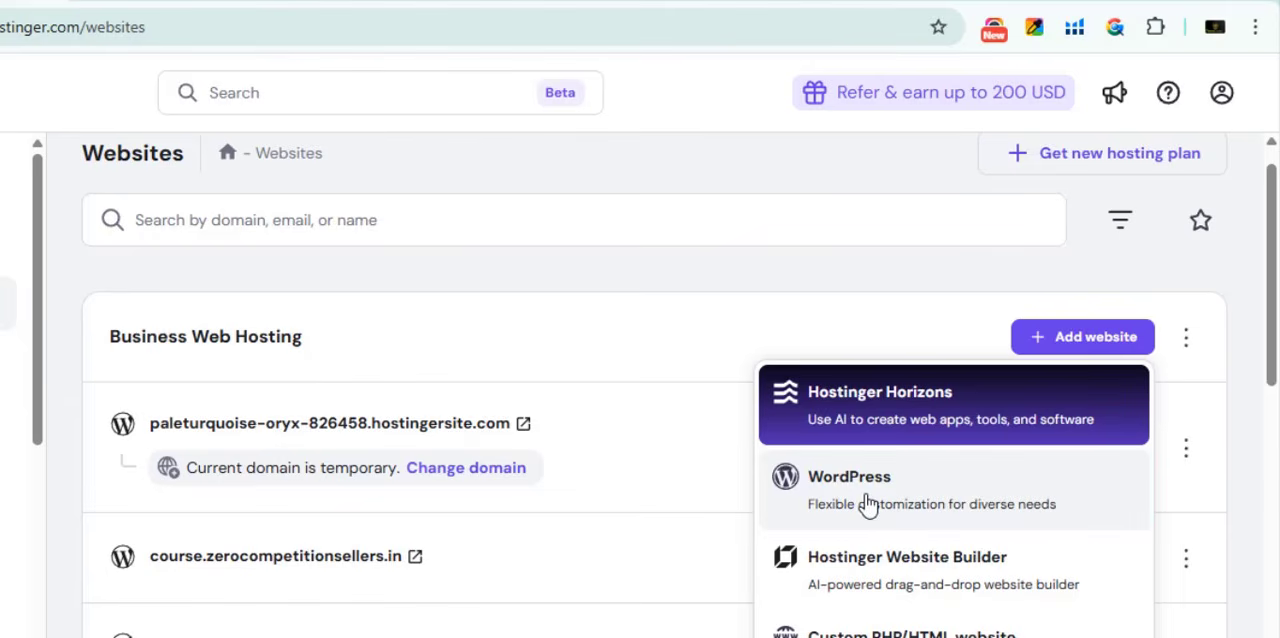
click(908, 486)
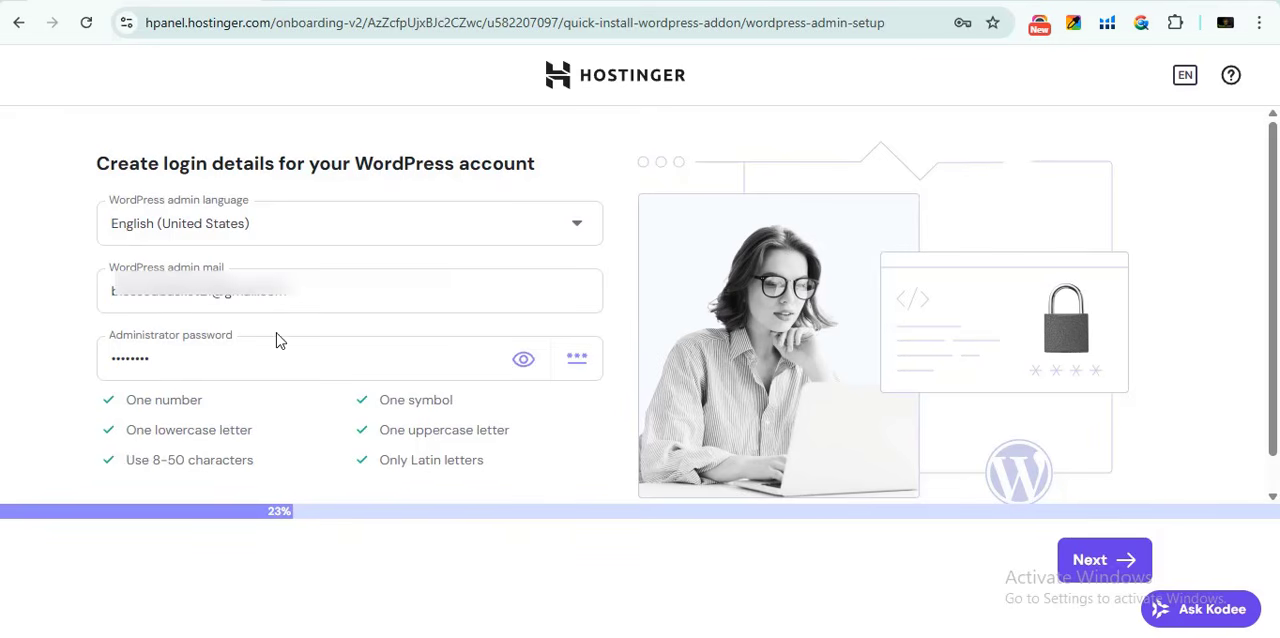
- Accept the filled-in WordPress admin e-mail and administrator password, and choose to create a blank site
click(354, 292)
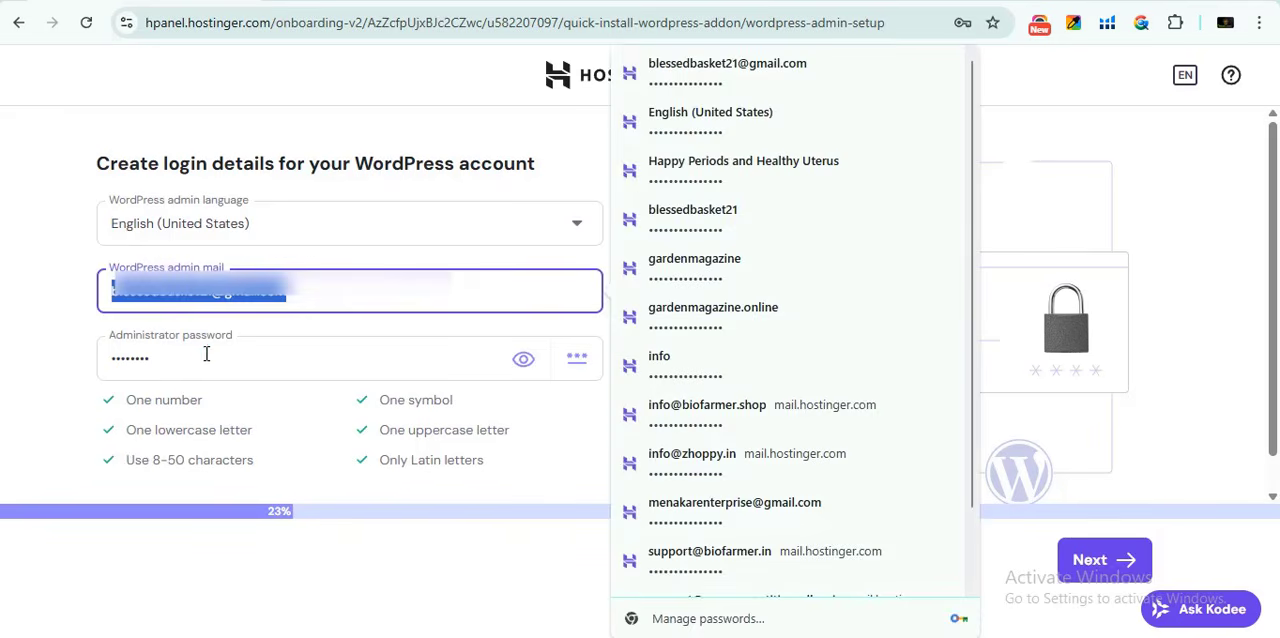
click(200, 352)
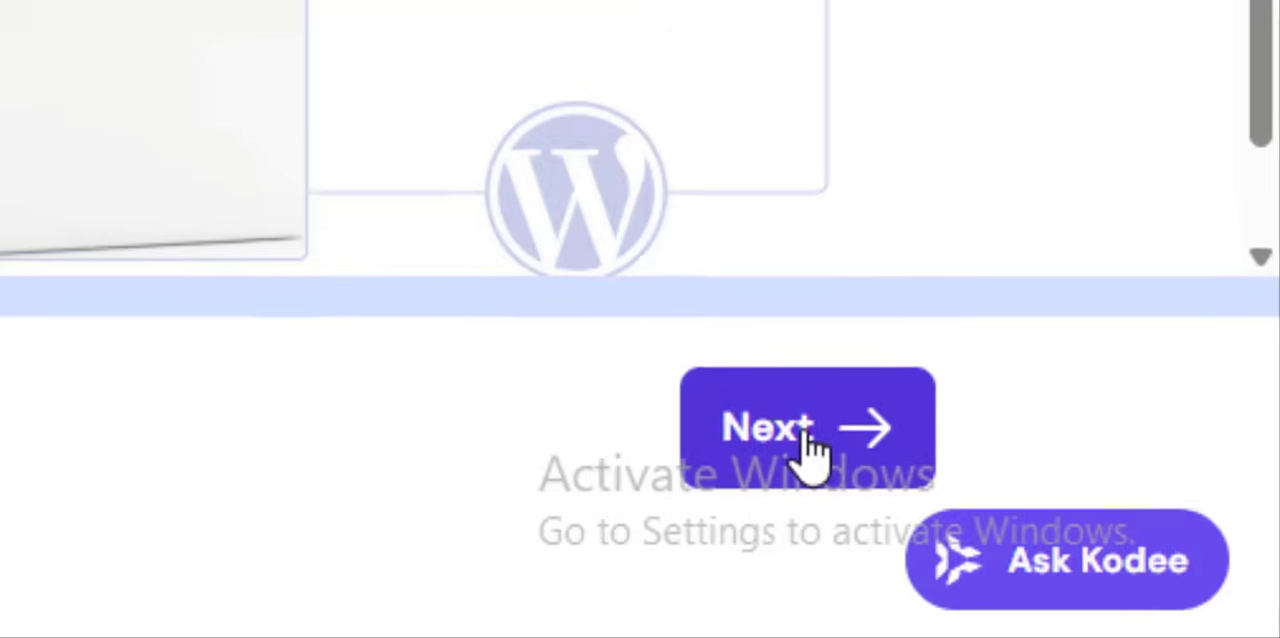
click(800, 435)
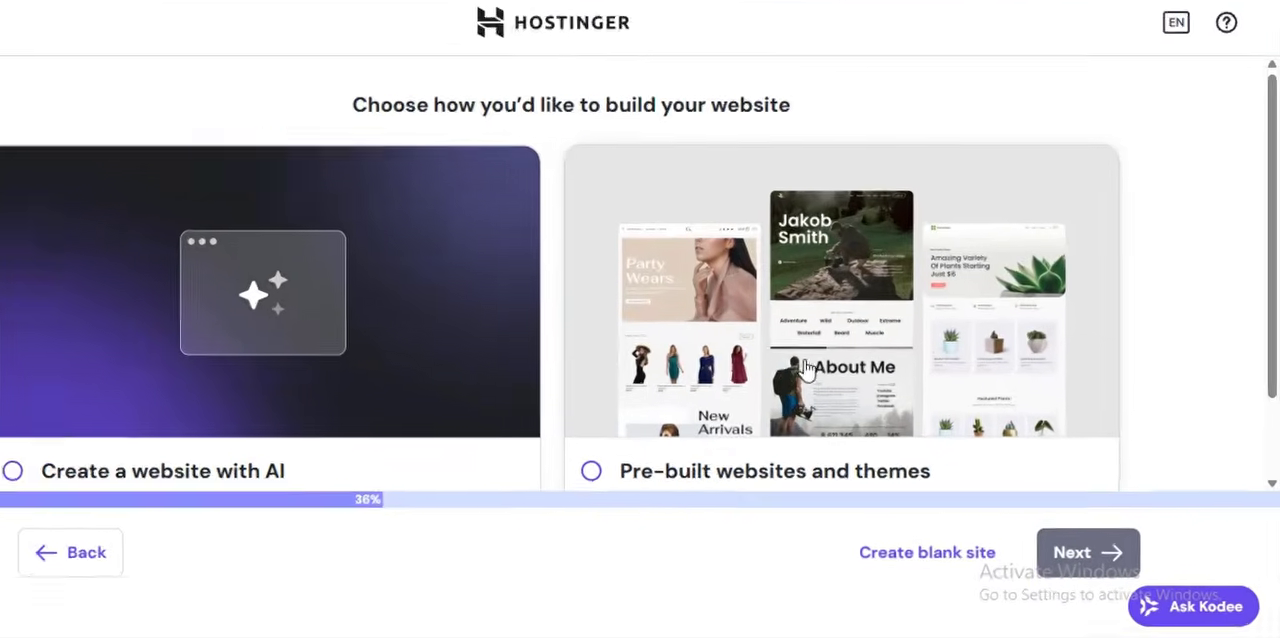
scroll(848, 396, down, 1)
click(605, 478)
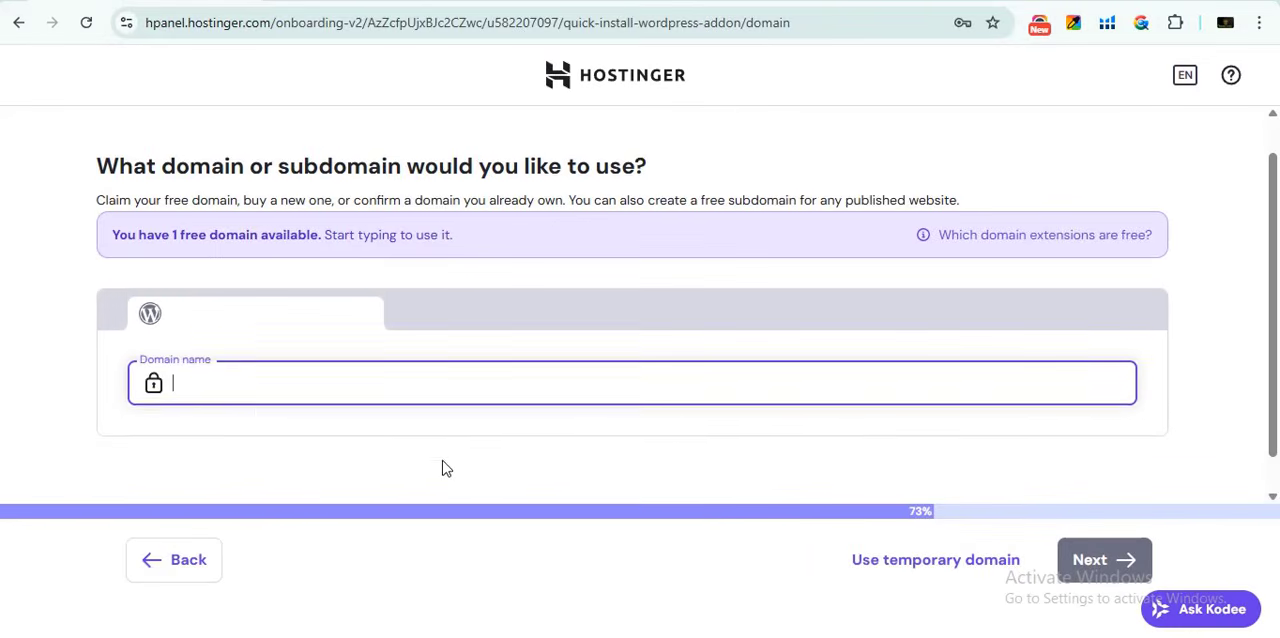
- Try domainbusiness.in as the new site's domain name and clear the entry
scroll(446, 469, down, 1)
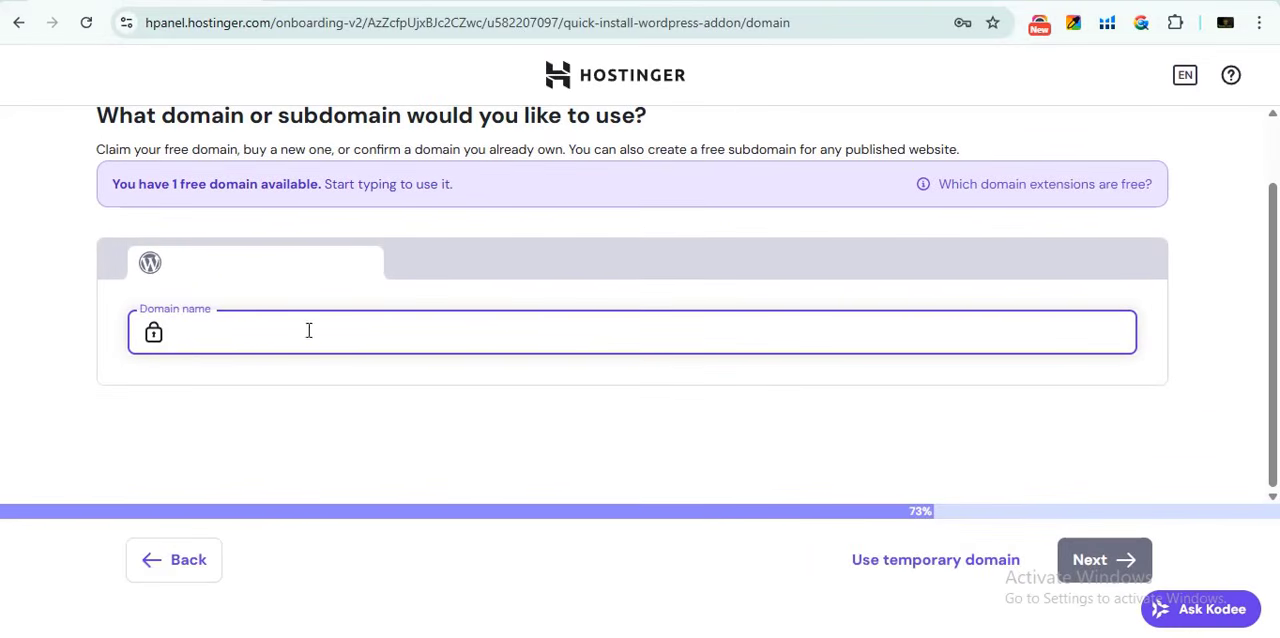
click(281, 329)
text(ainbusiness.in)
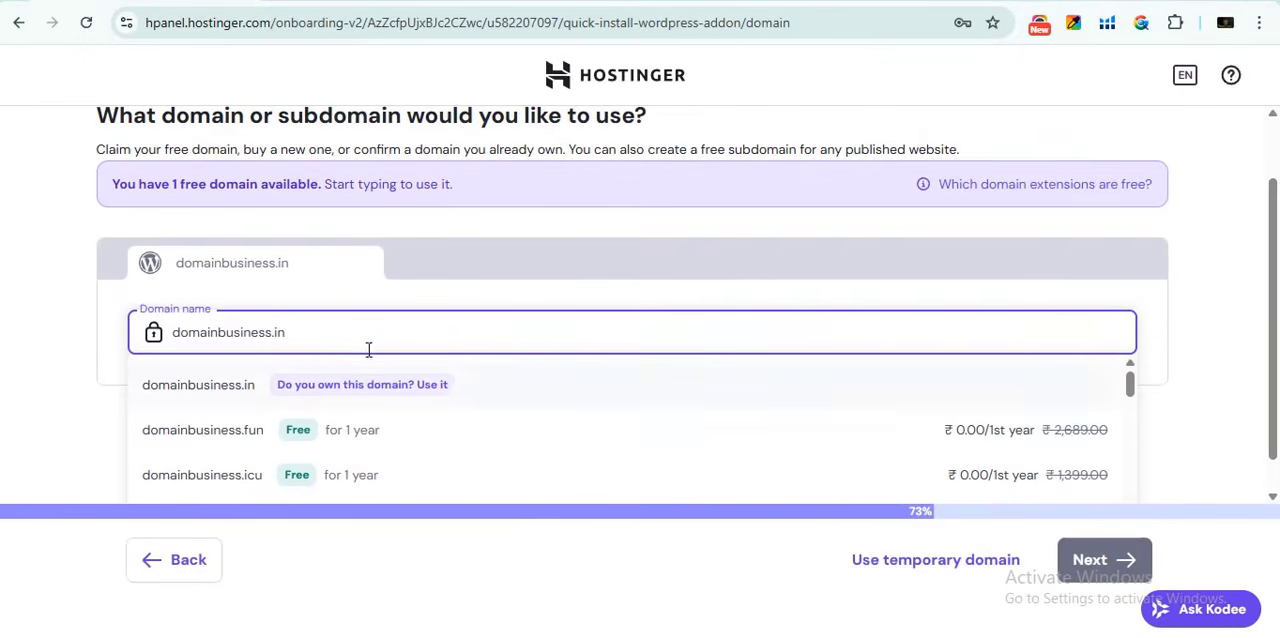
drag(329, 340, 150, 361)
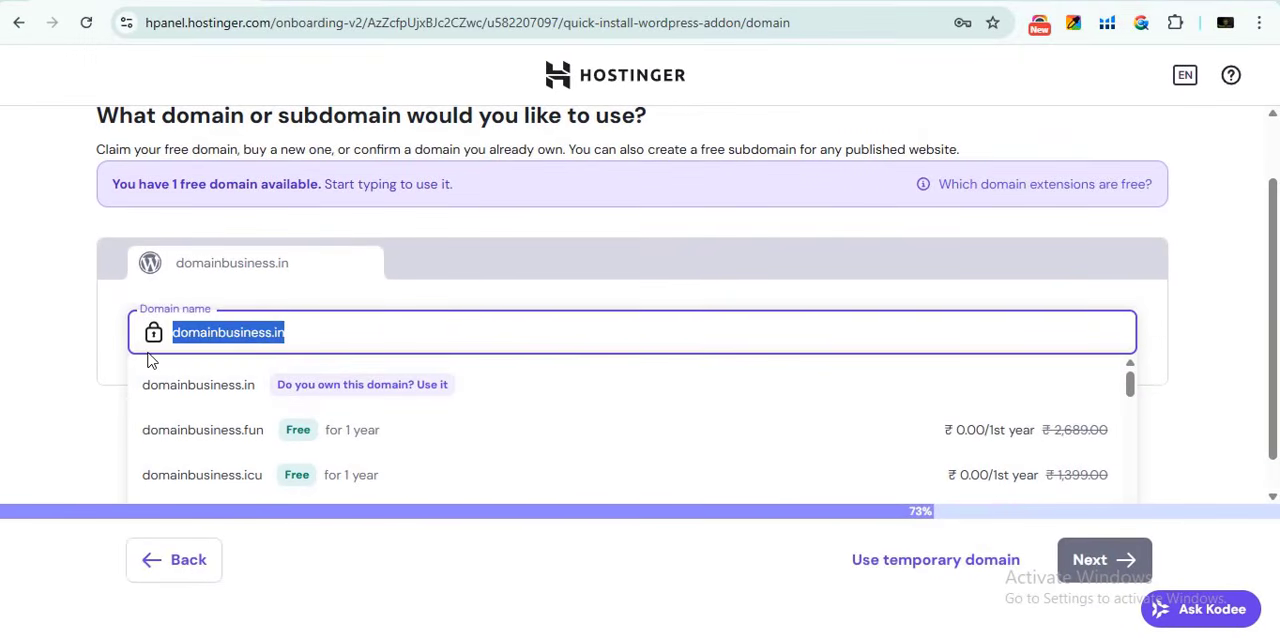
key(BackSpace)
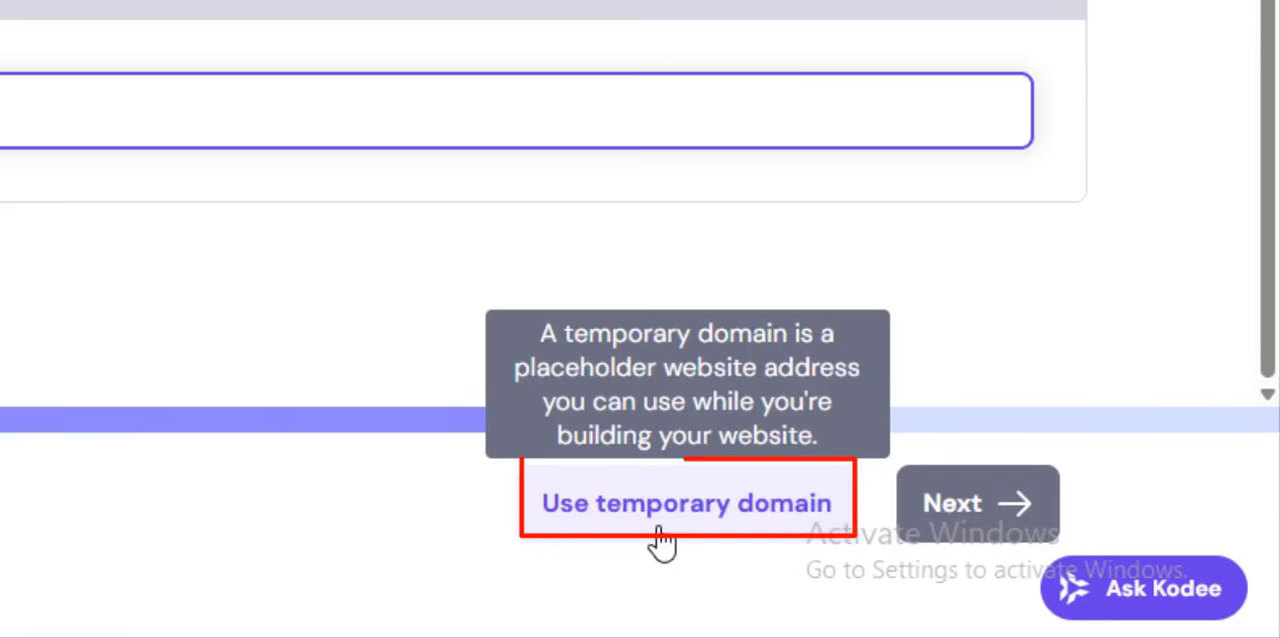
- Use a temporary domain for the new WordPress site
click(653, 530)
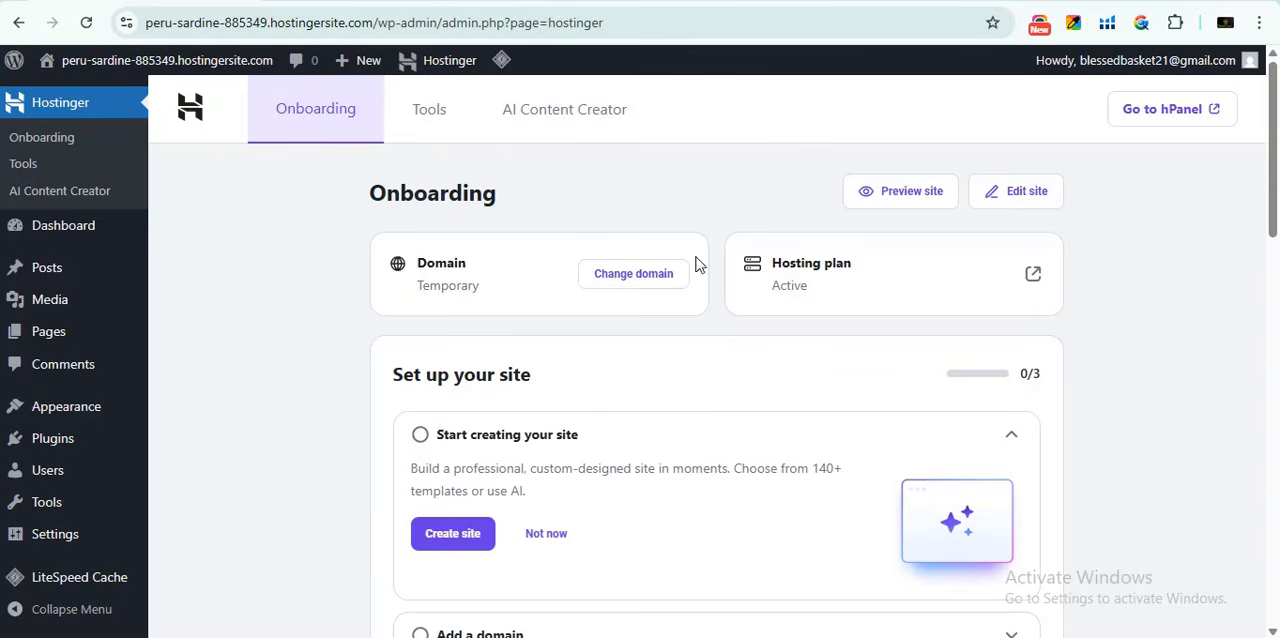
- Open the site's installed themes and delete the Twenty Twenty-Four theme, accepting the confirmation
mouse_move(119, 424)
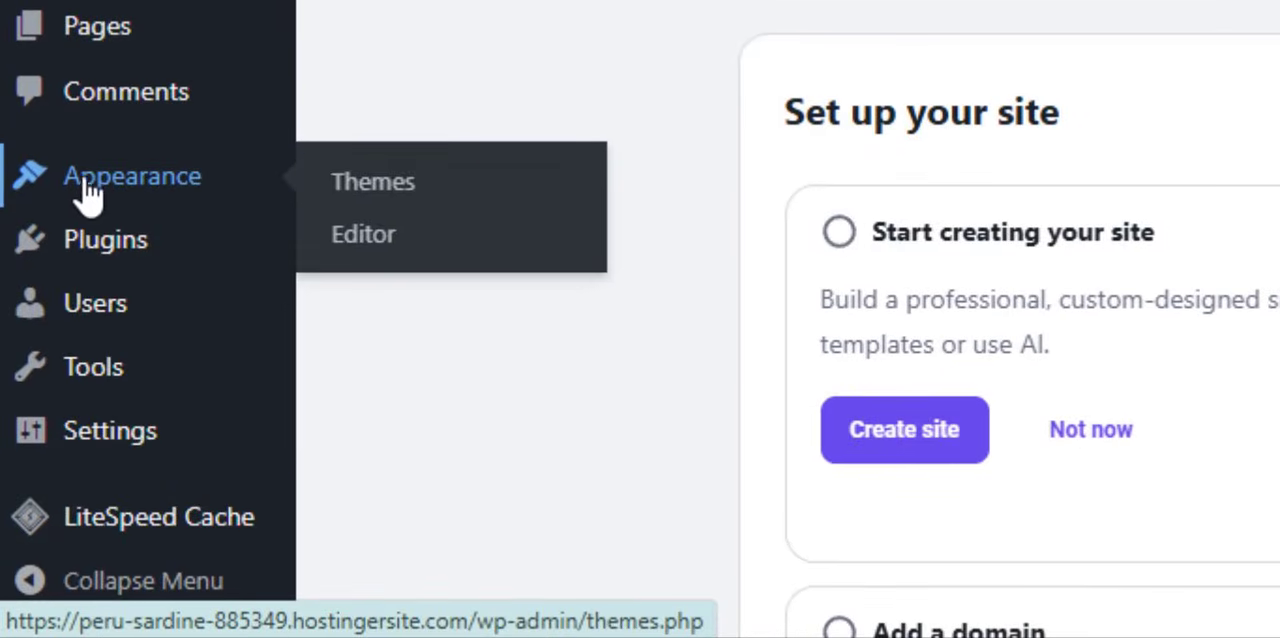
click(190, 413)
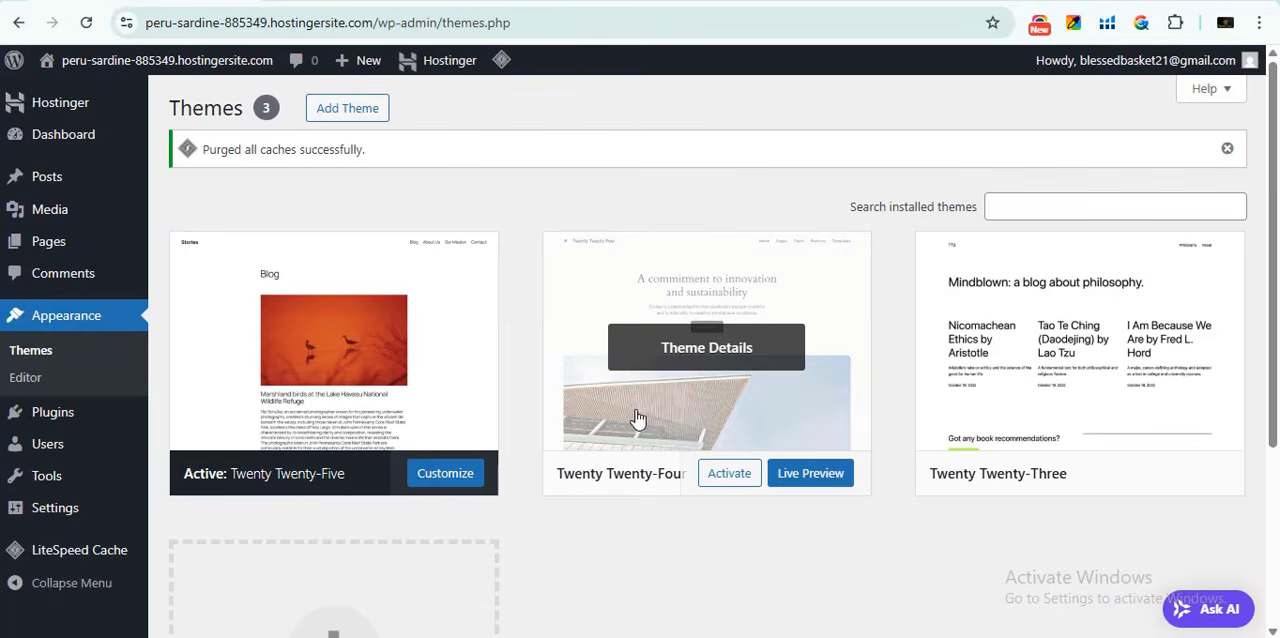
click(694, 413)
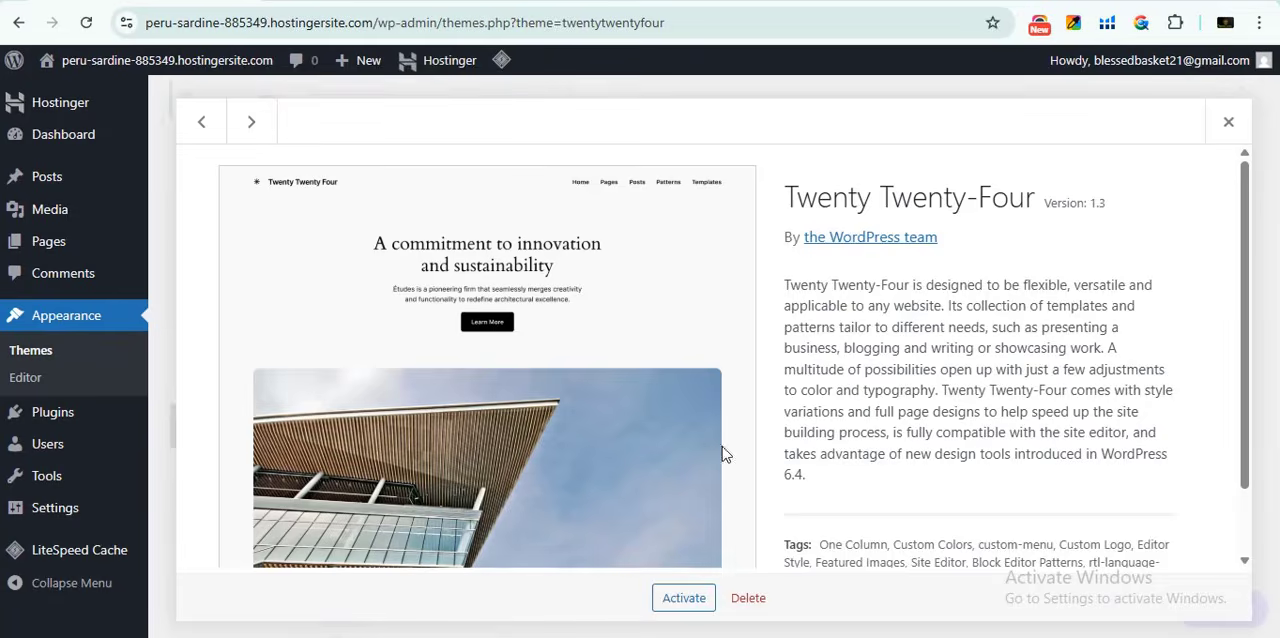
click(748, 598)
click(721, 180)
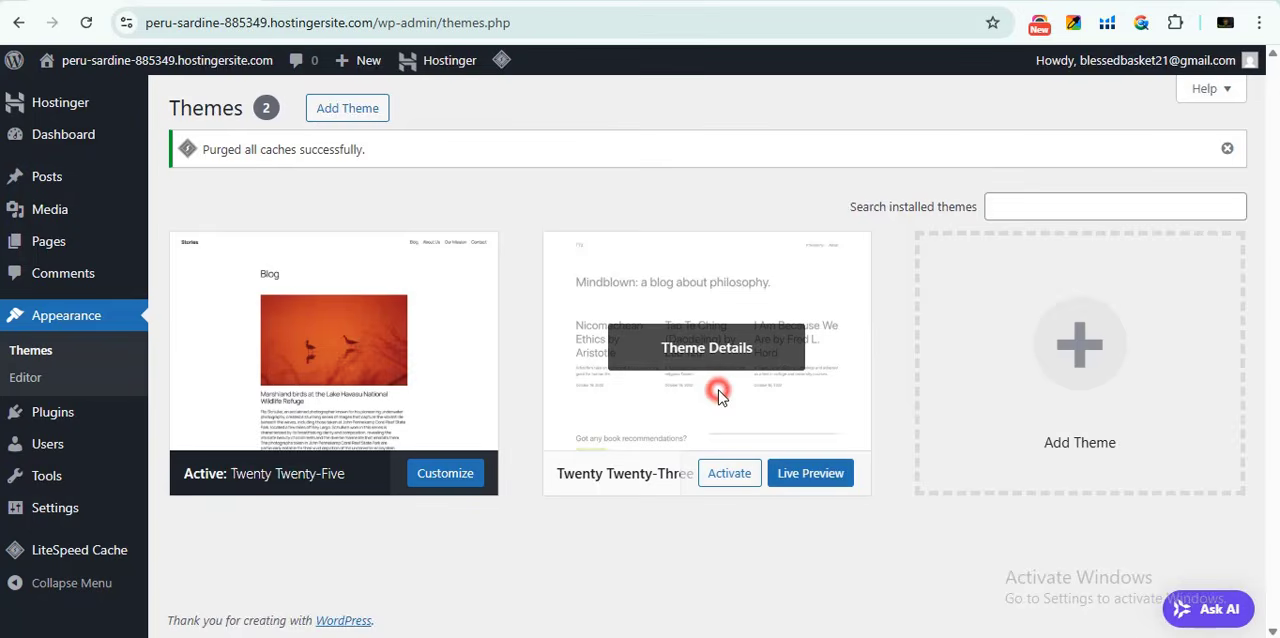
- Delete the Twenty Twenty-Three theme from the installed themes and accept the confirmation
click(719, 392)
click(740, 596)
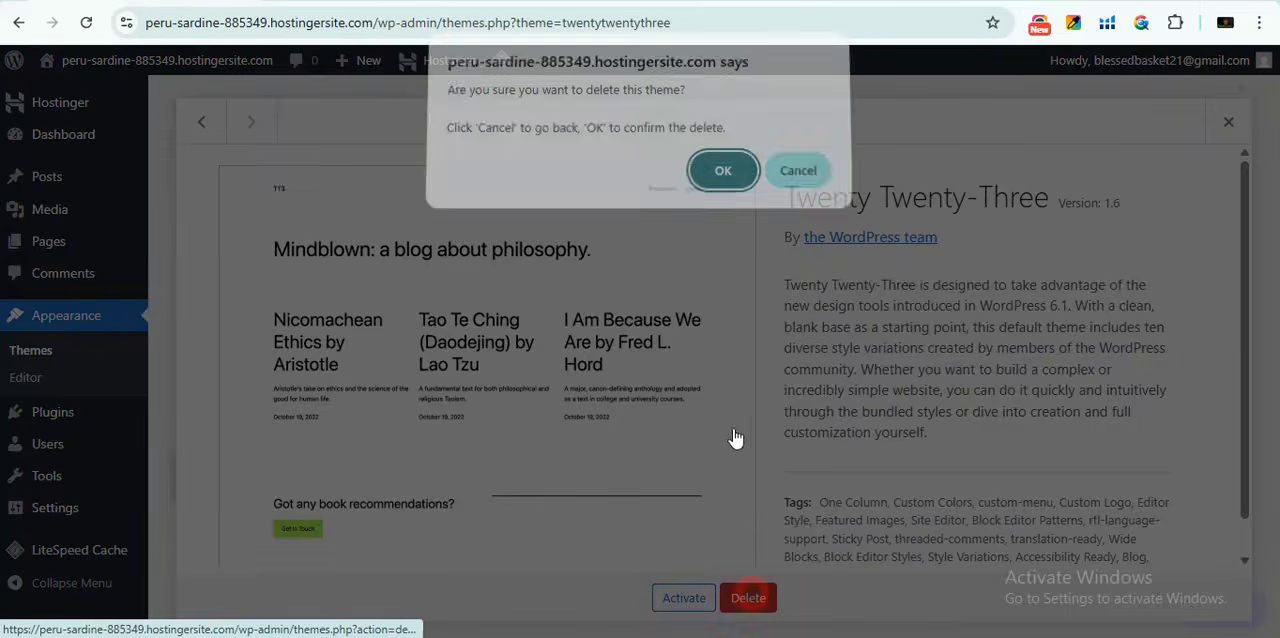
click(722, 176)
click(251, 400)
- Deactivate all the installed plugins with one bulk action
mouse_move(71, 403)
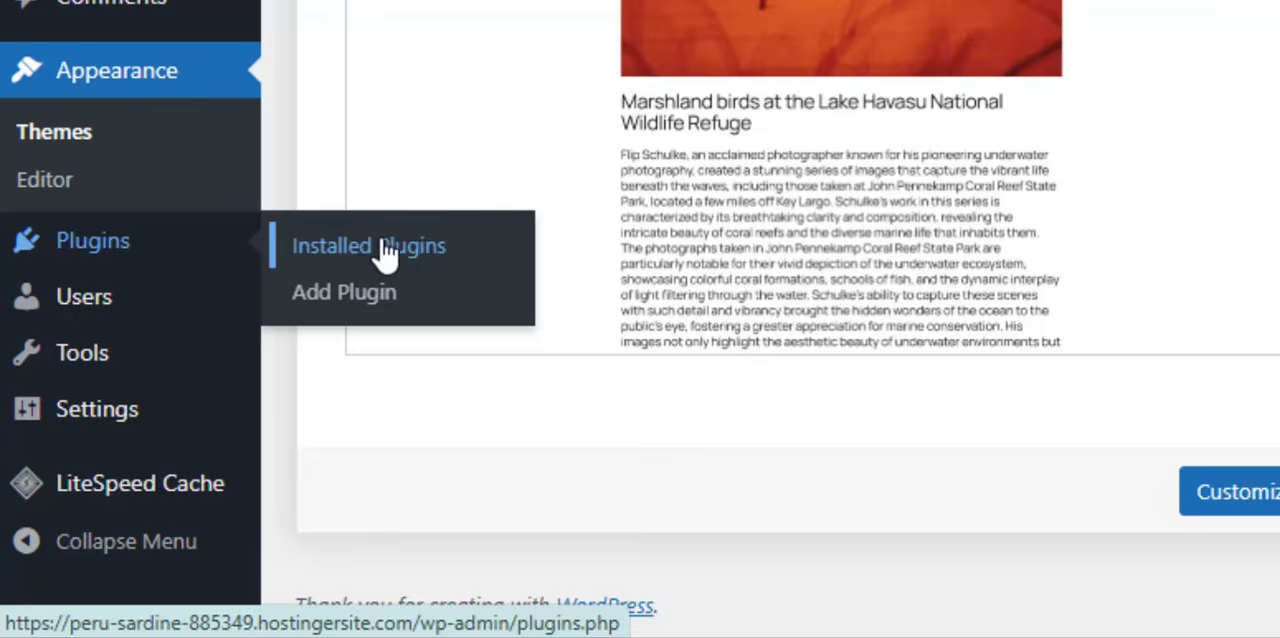
click(369, 248)
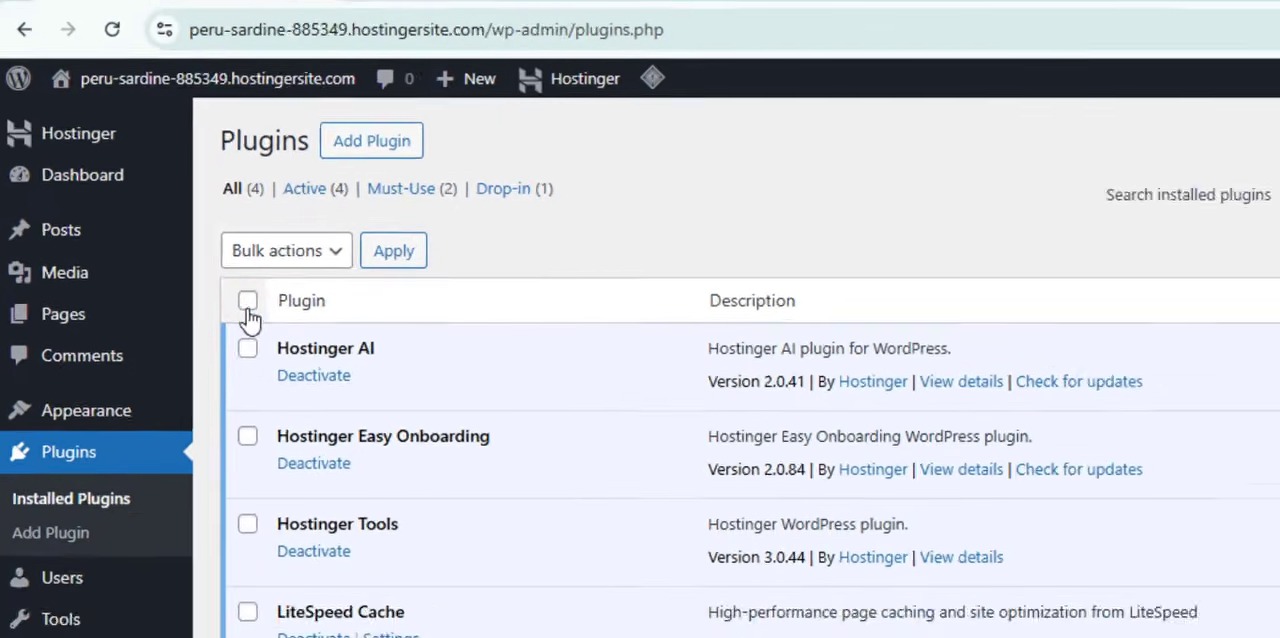
click(247, 300)
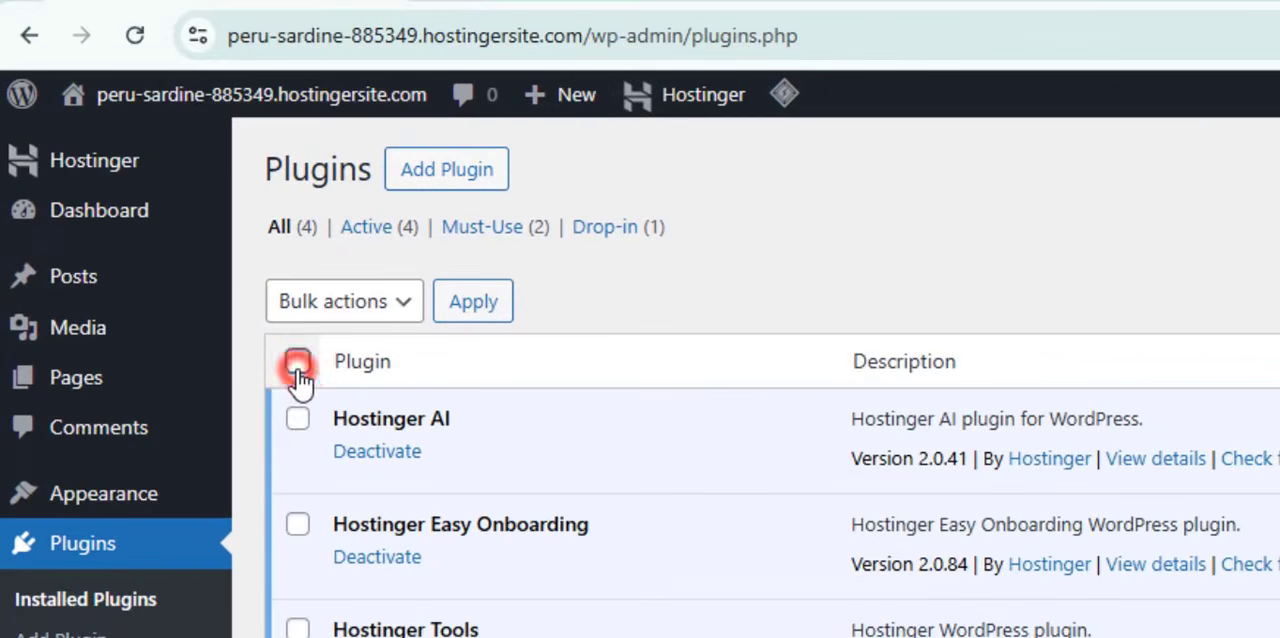
click(281, 258)
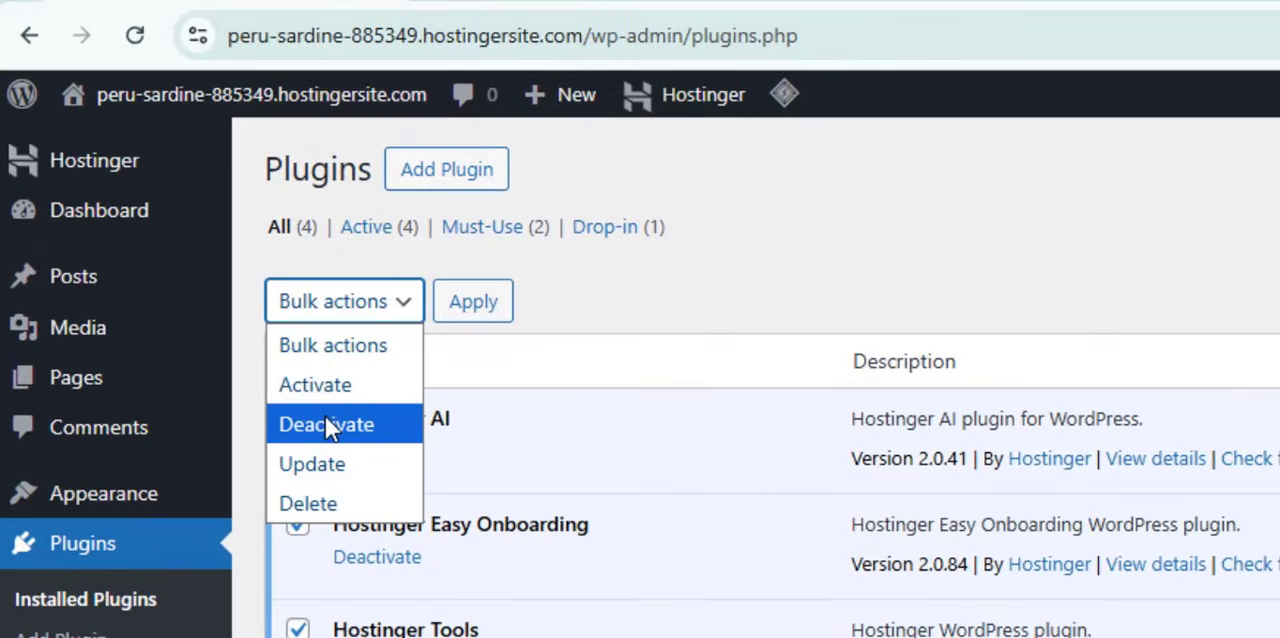
click(326, 424)
click(465, 303)
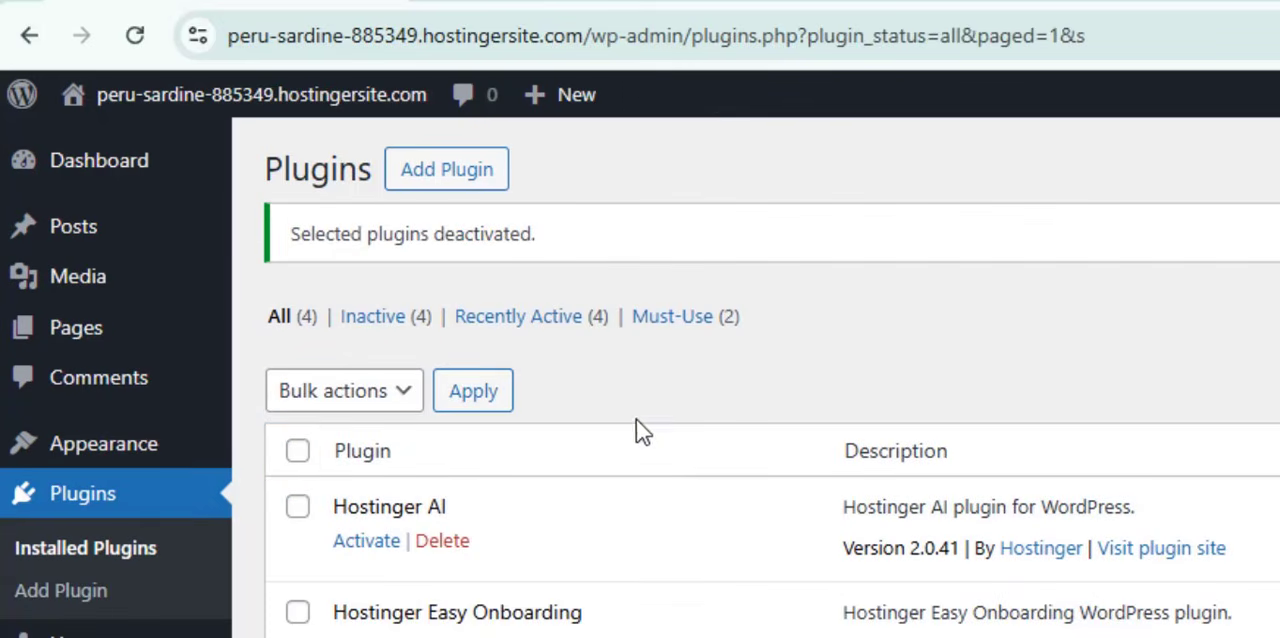
- Delete all the deactivated plugins with one bulk action and open the site's front end separately
click(297, 451)
click(335, 391)
click(310, 593)
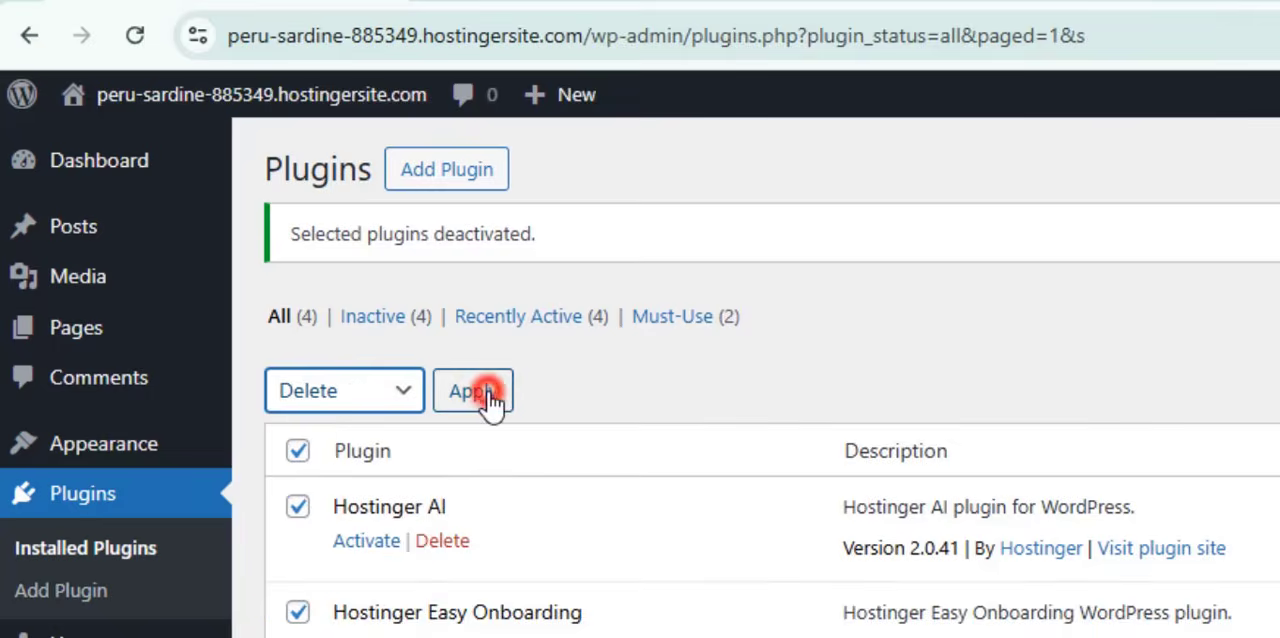
click(473, 391)
click(1123, 249)
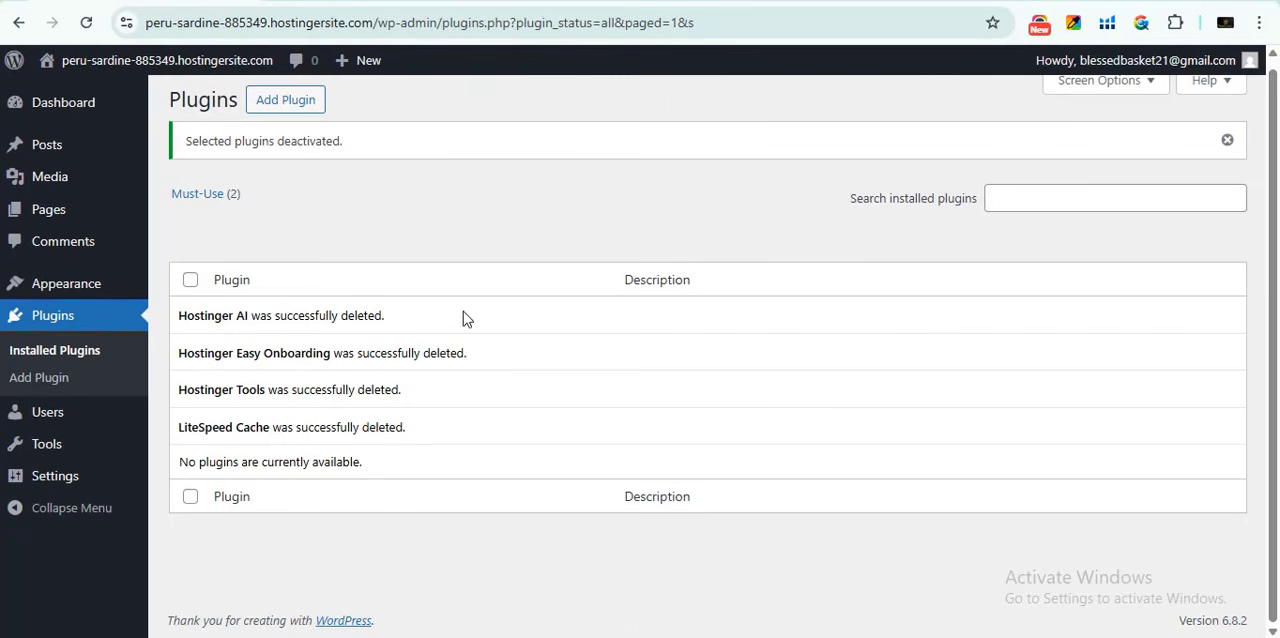
right_click(137, 68)
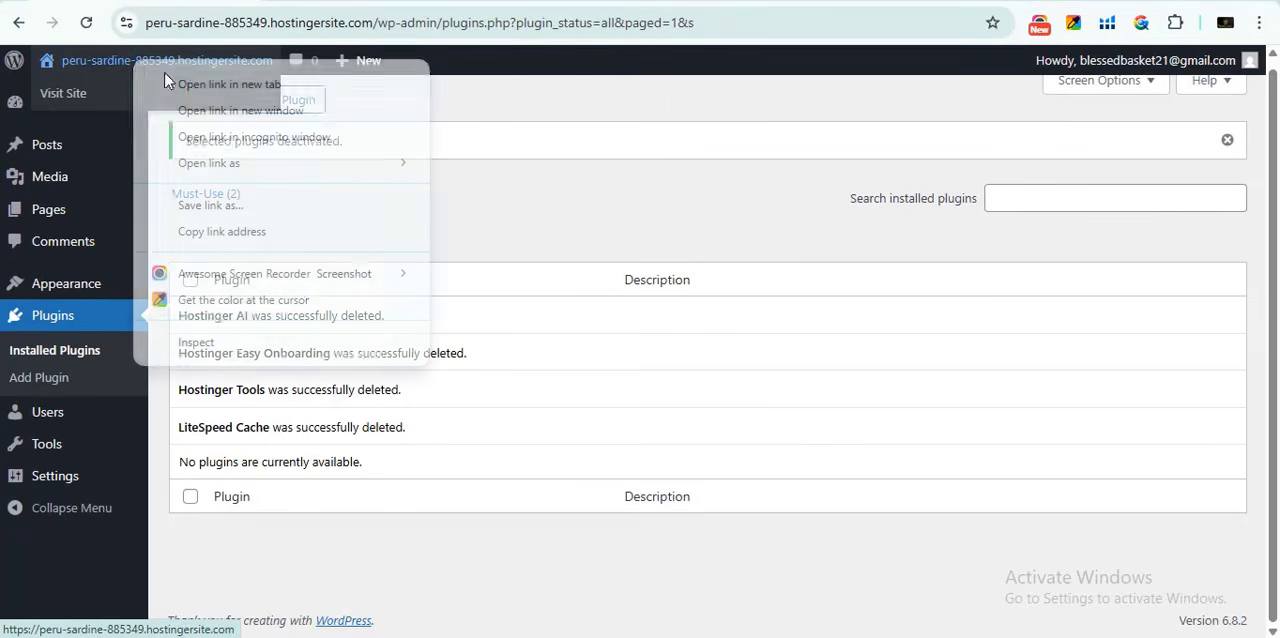
click(215, 108)
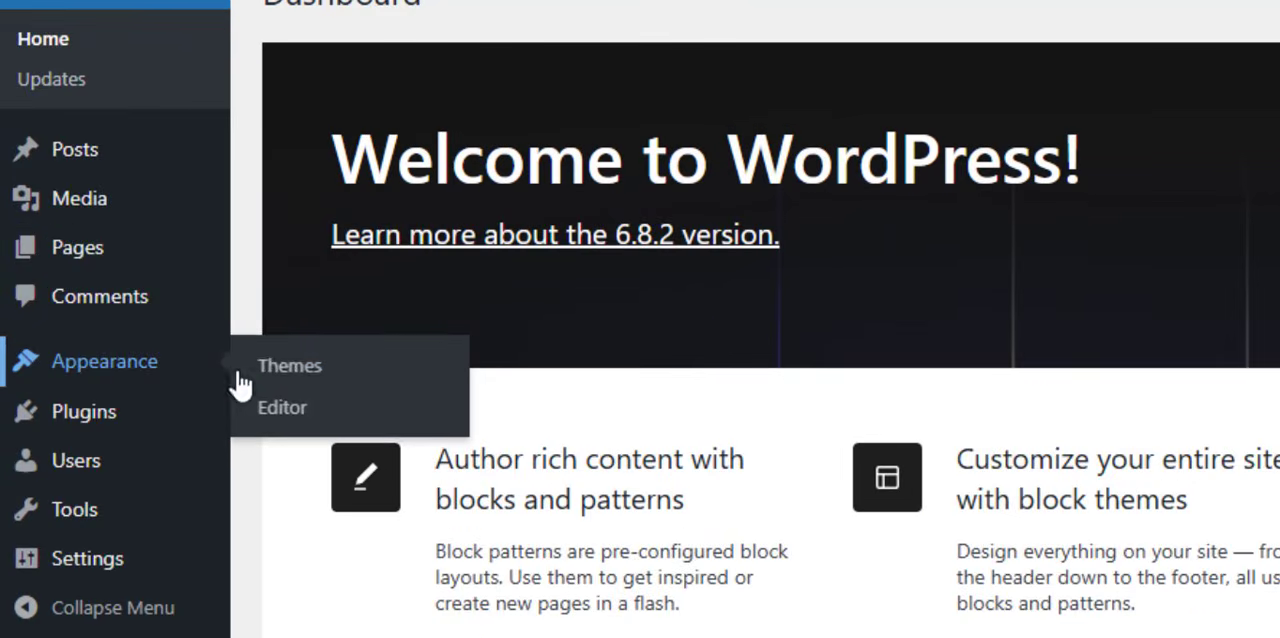
- Start adding a new theme and search the theme library for BOSA
click(283, 375)
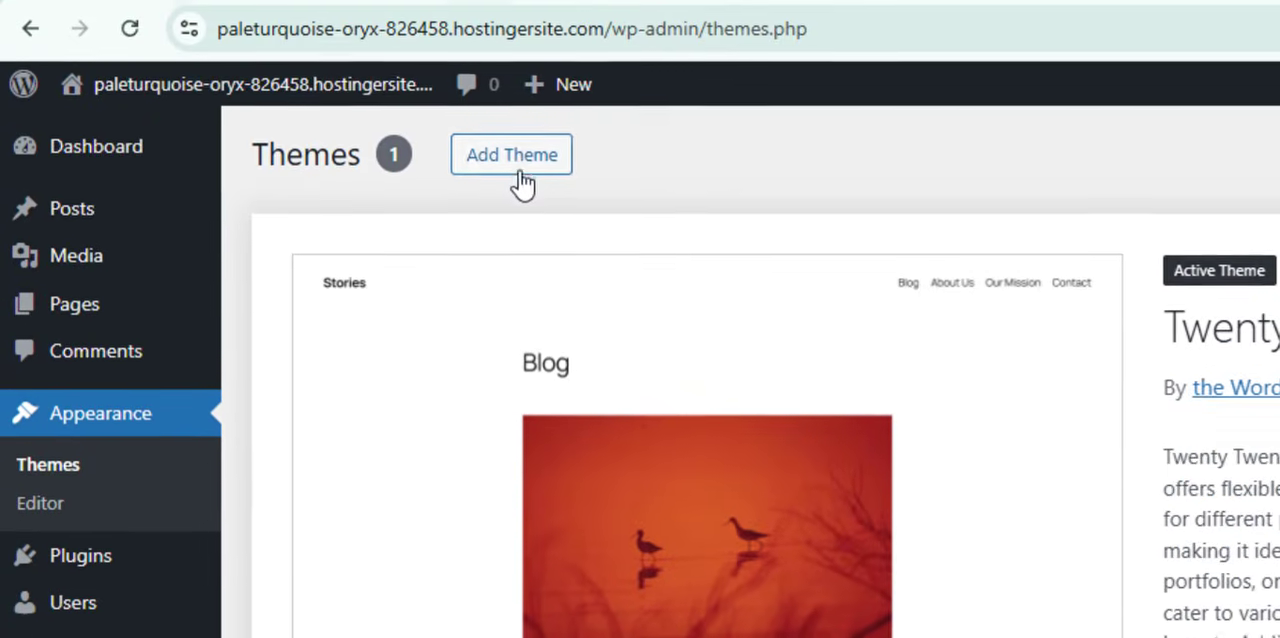
click(535, 6)
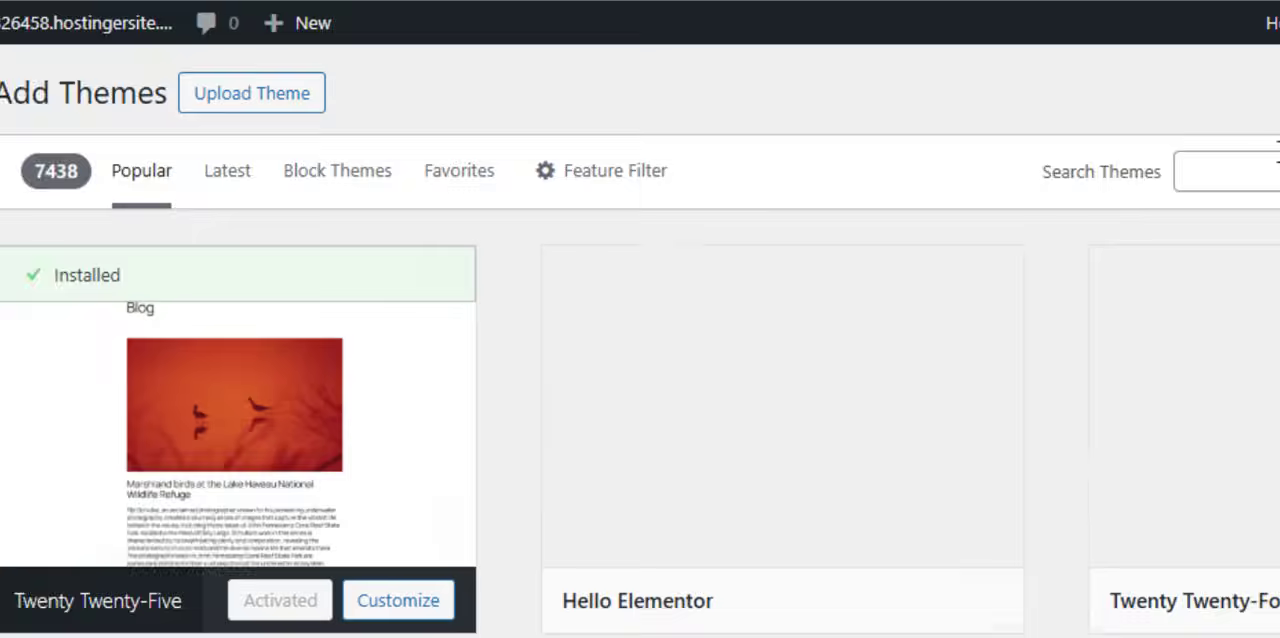
click(940, 70)
text(BOSA)
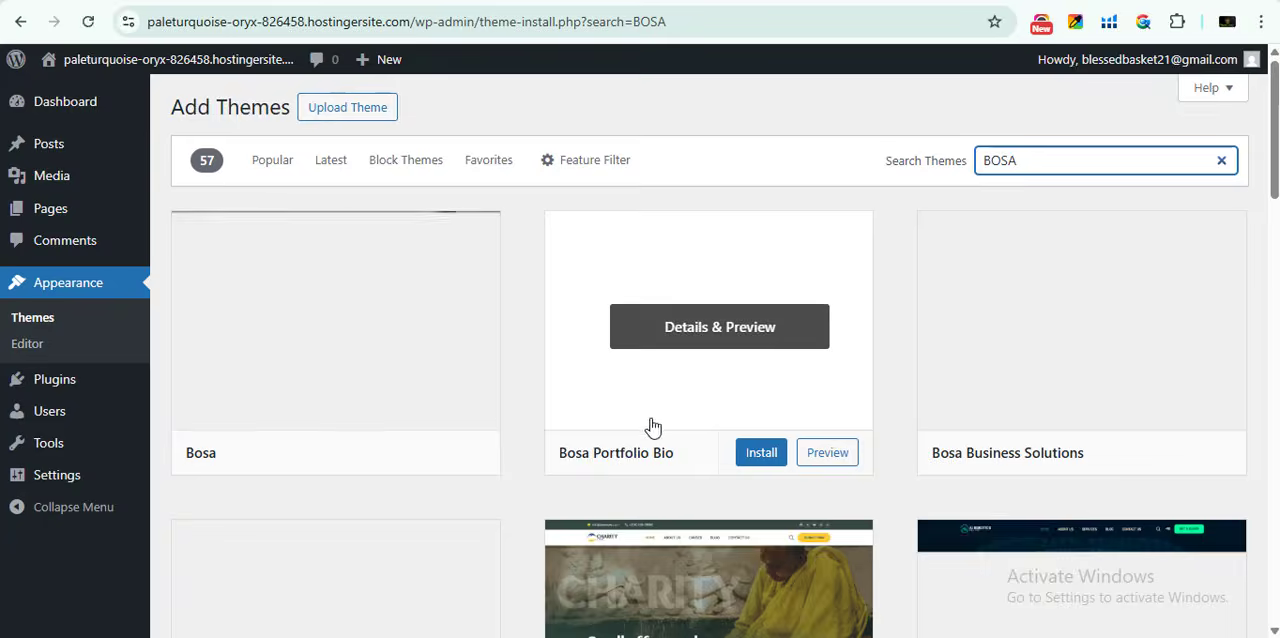
- Look through the BOSA themes and refine the theme search to BOSA ECOMMERCE
scroll(640, 450, down, 3)
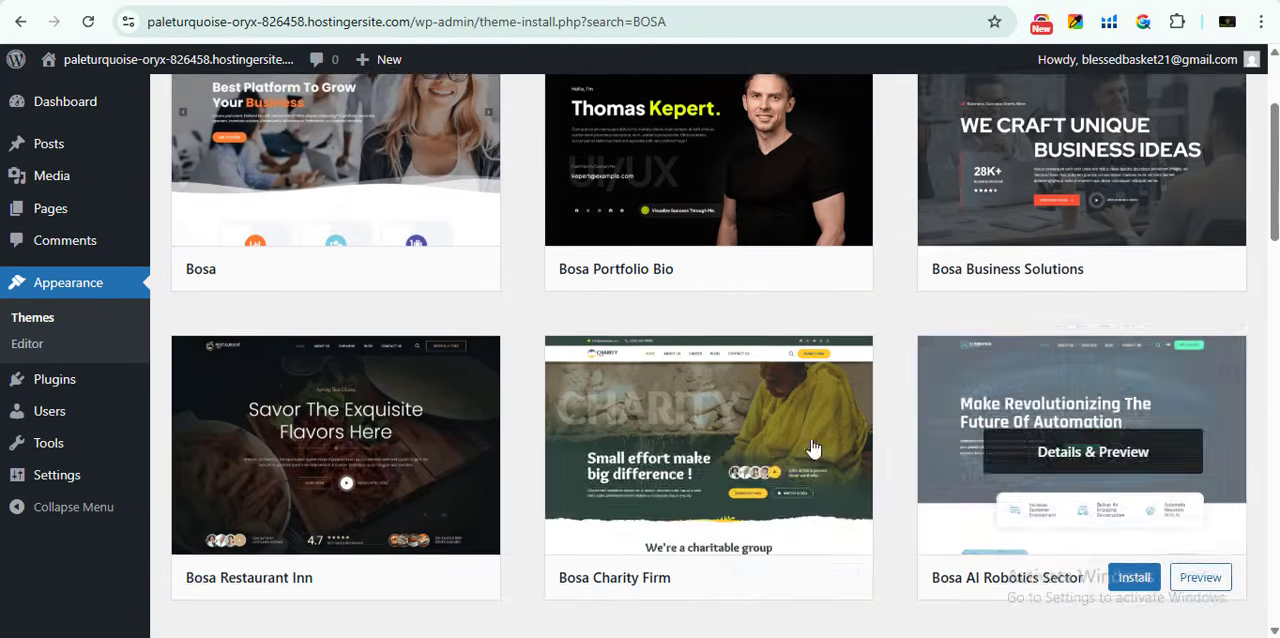
scroll(669, 420, down, 5)
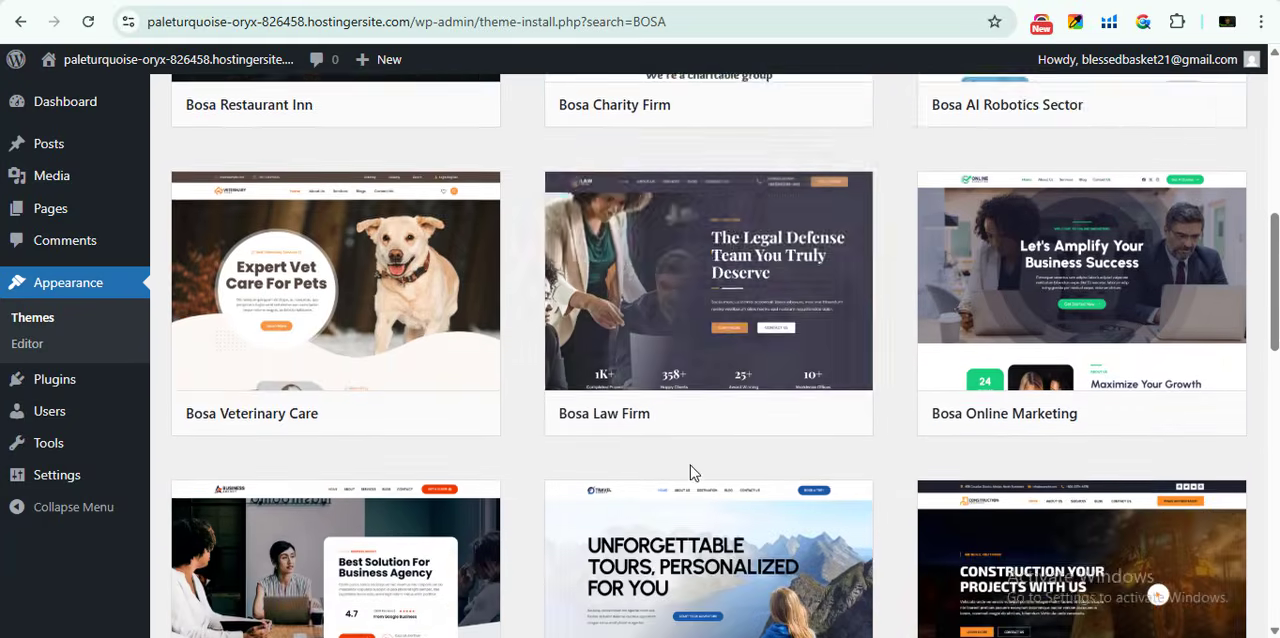
scroll(695, 485, down, 3)
scroll(650, 495, down, 3)
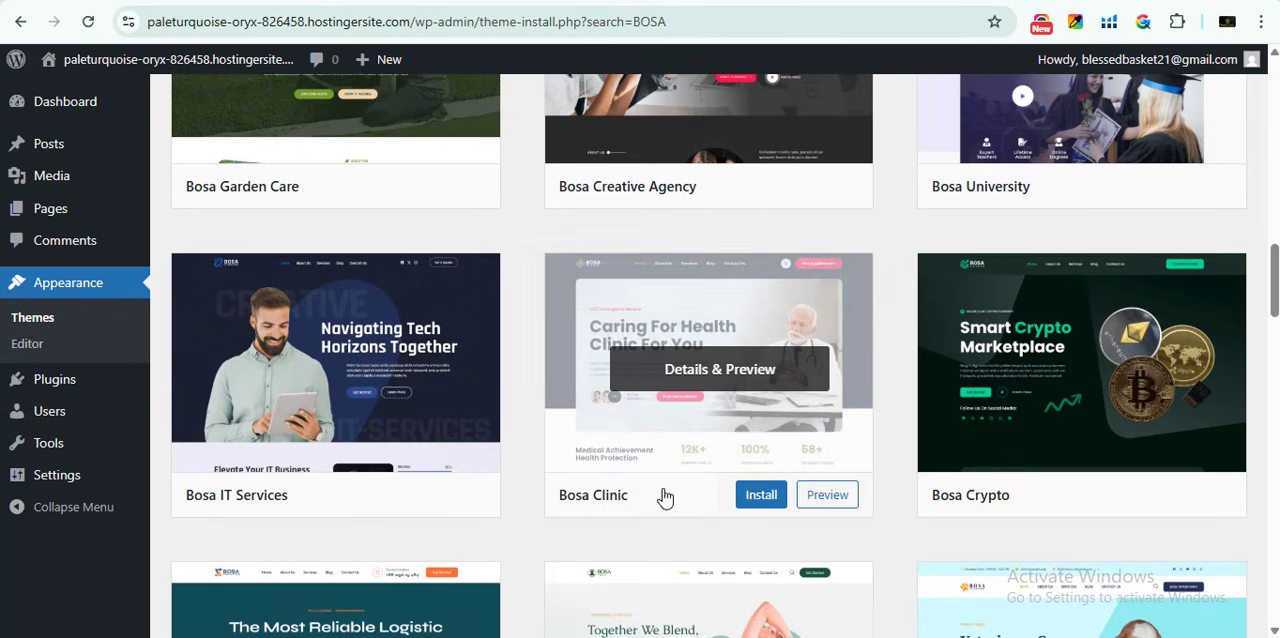
scroll(703, 524, down, 3)
scroll(1023, 323, up, 15)
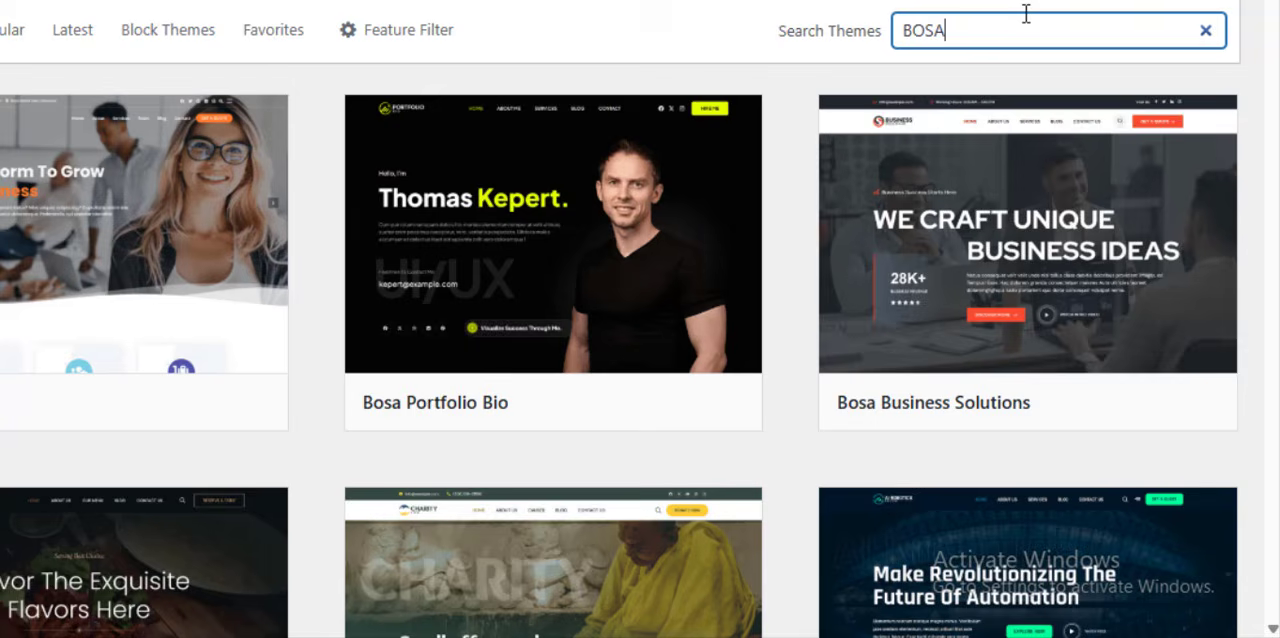
text(EC)
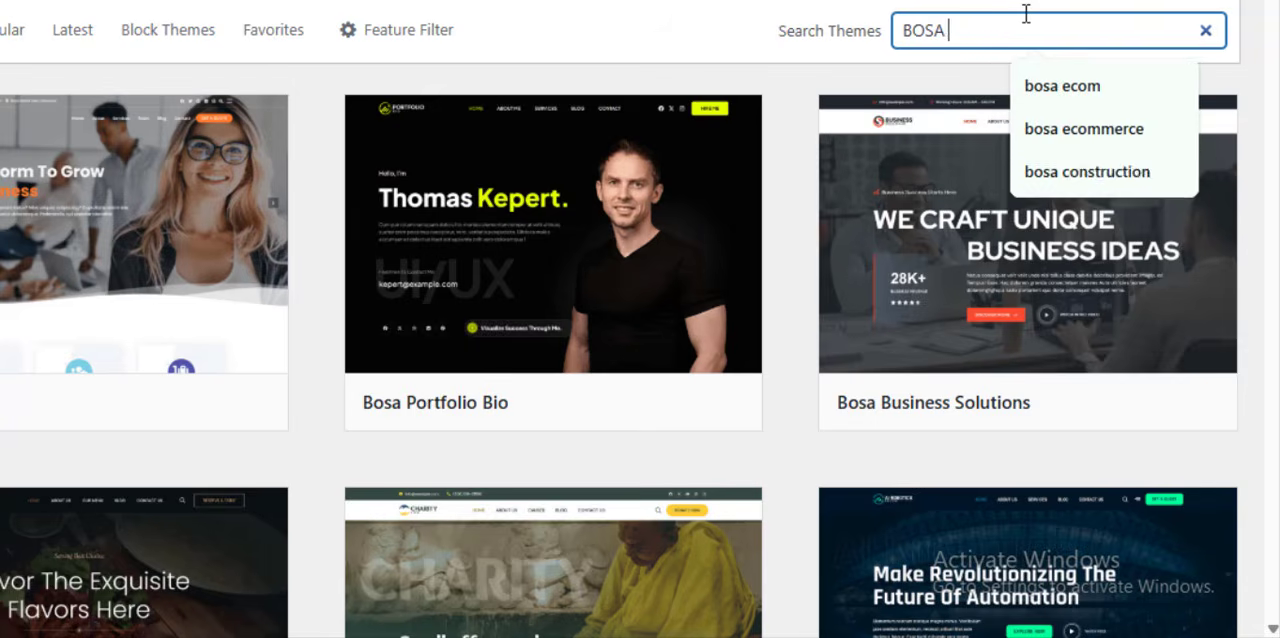
text(OMMERCE)
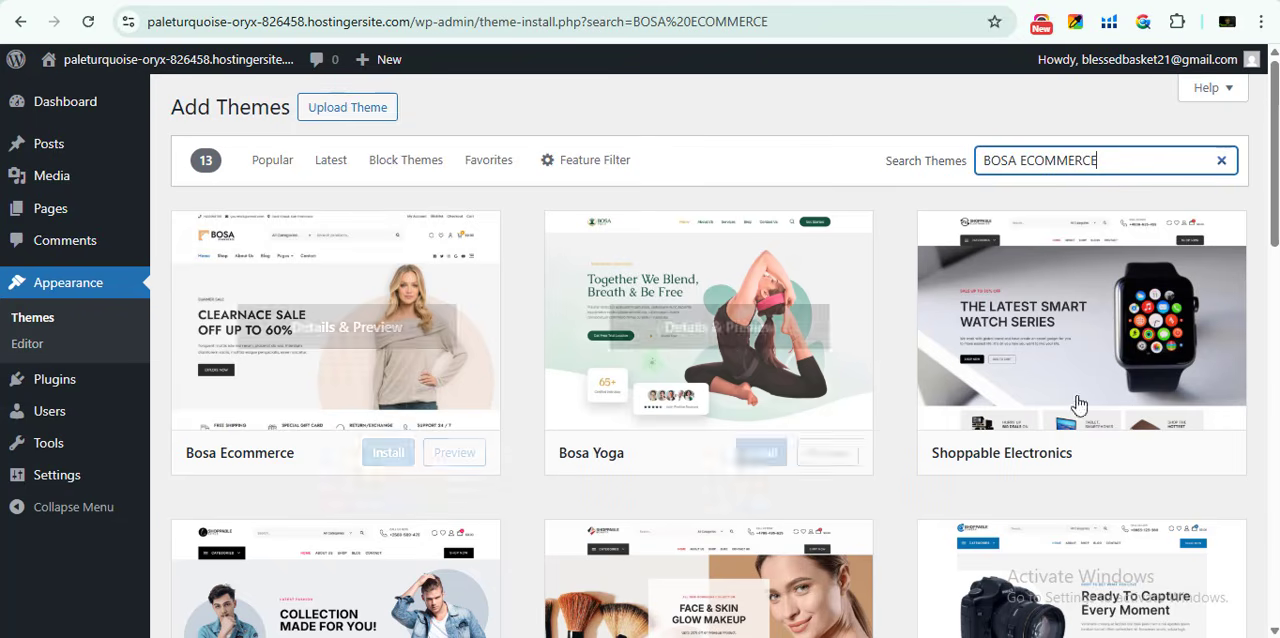
- Preview the Shoppable Style theme from the search results and close the preview
mouse_move(326, 388)
scroll(326, 388, down, 4)
scroll(506, 449, up, 3)
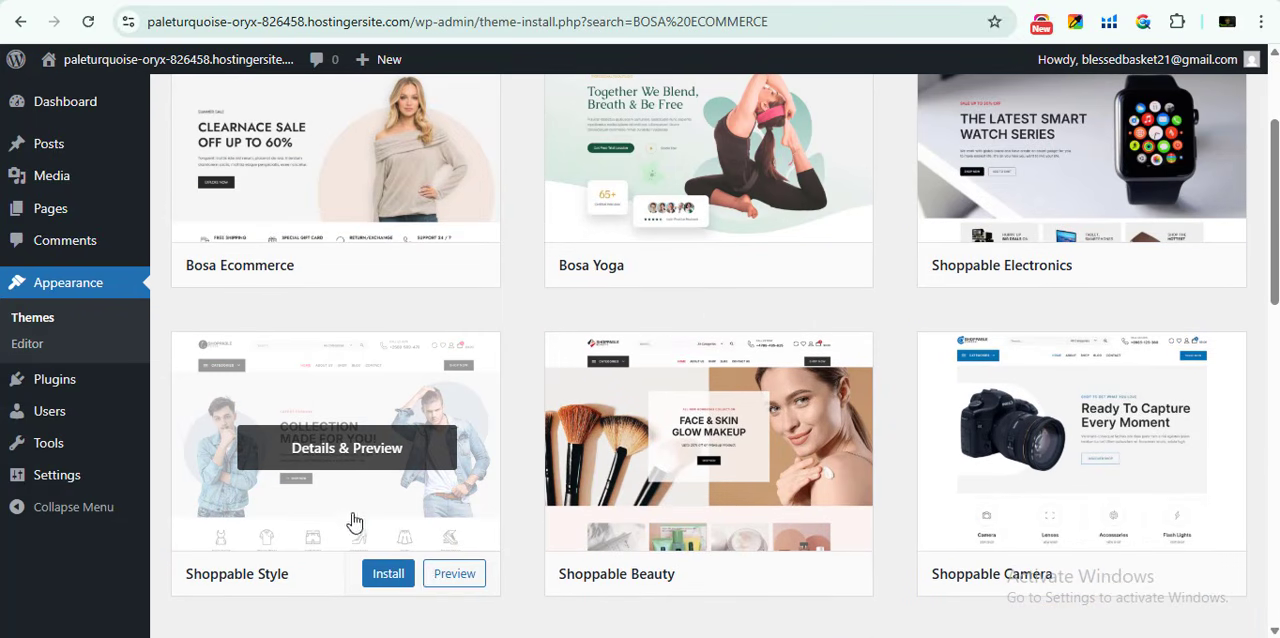
click(447, 578)
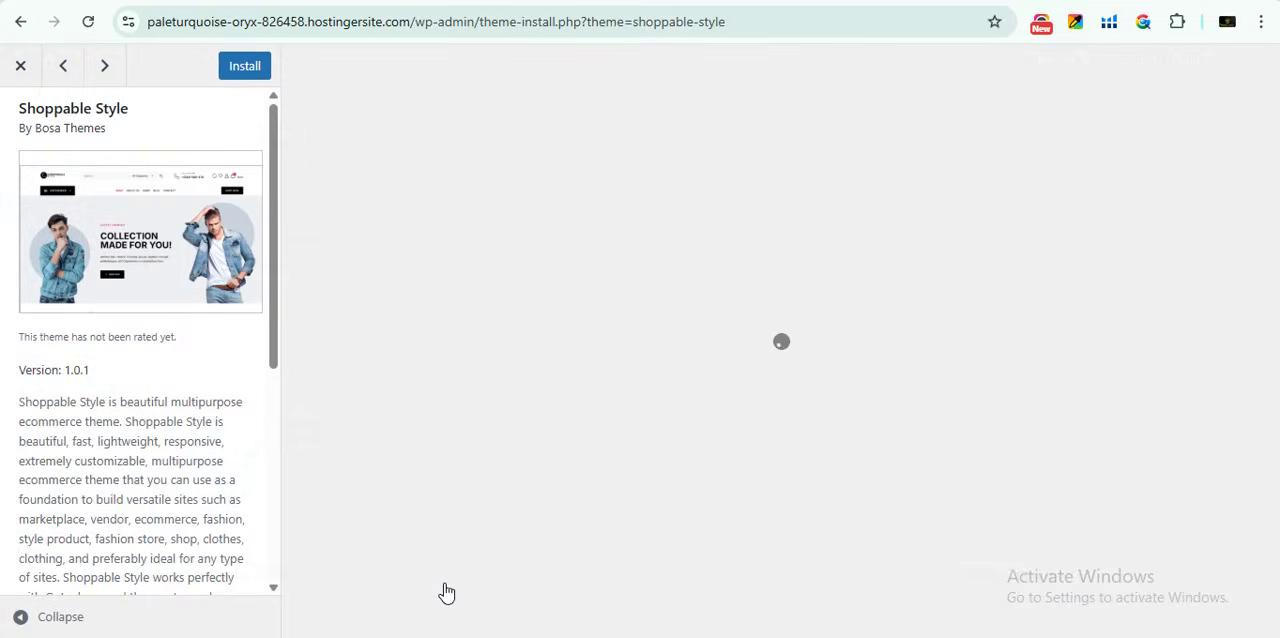
key(Escape)
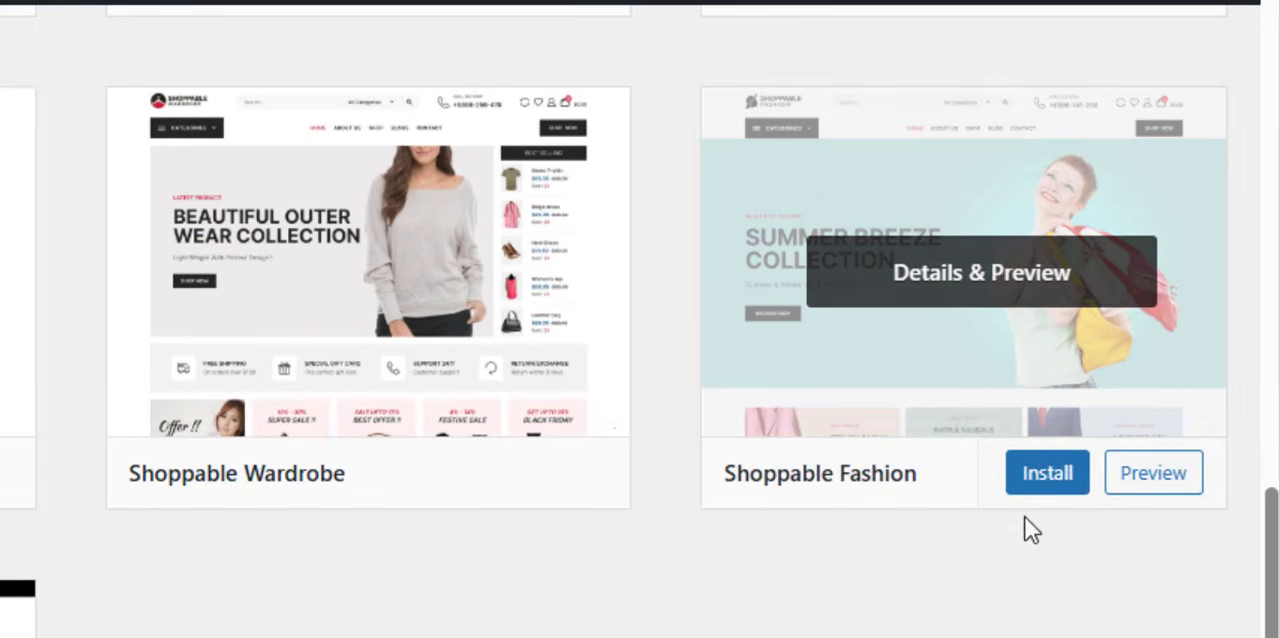
- Install and activate the Shoppable Fashion theme, and launch its getting-started setup with the recommended plugins
click(1051, 476)
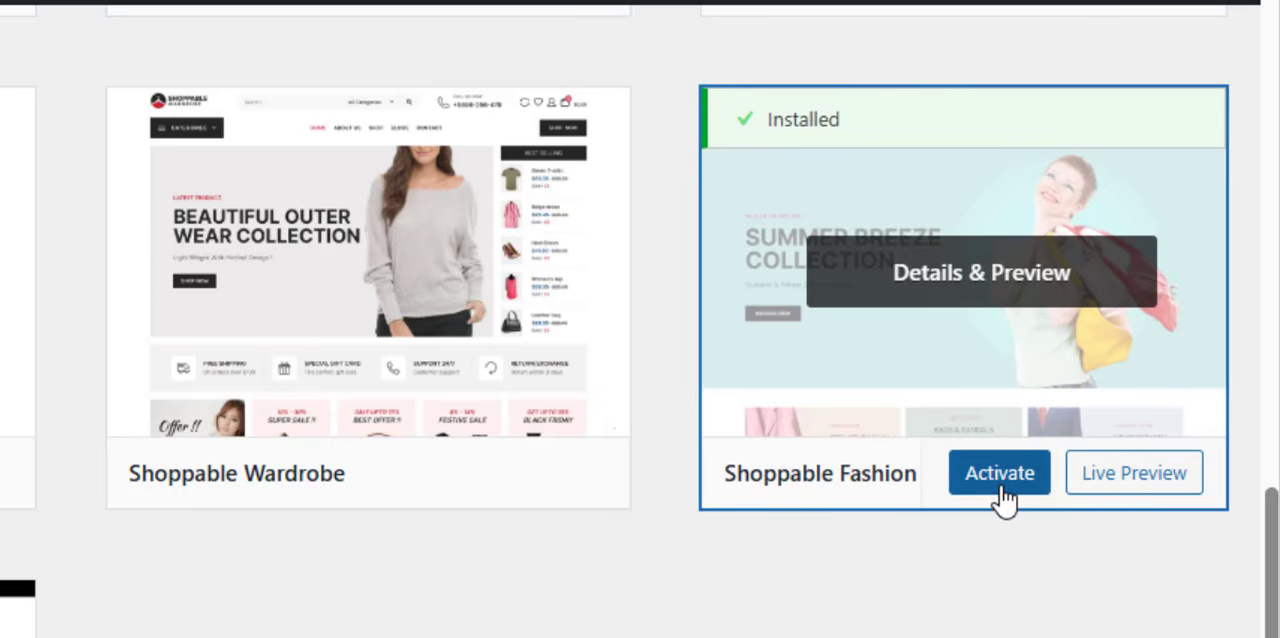
click(1001, 490)
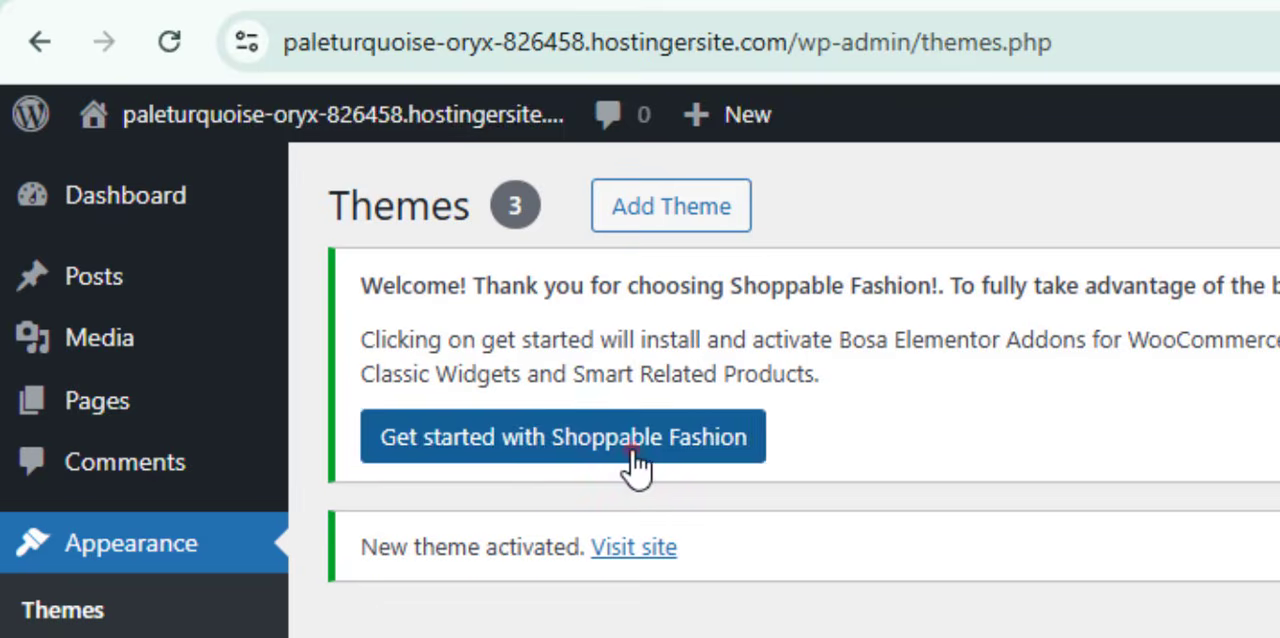
click(636, 460)
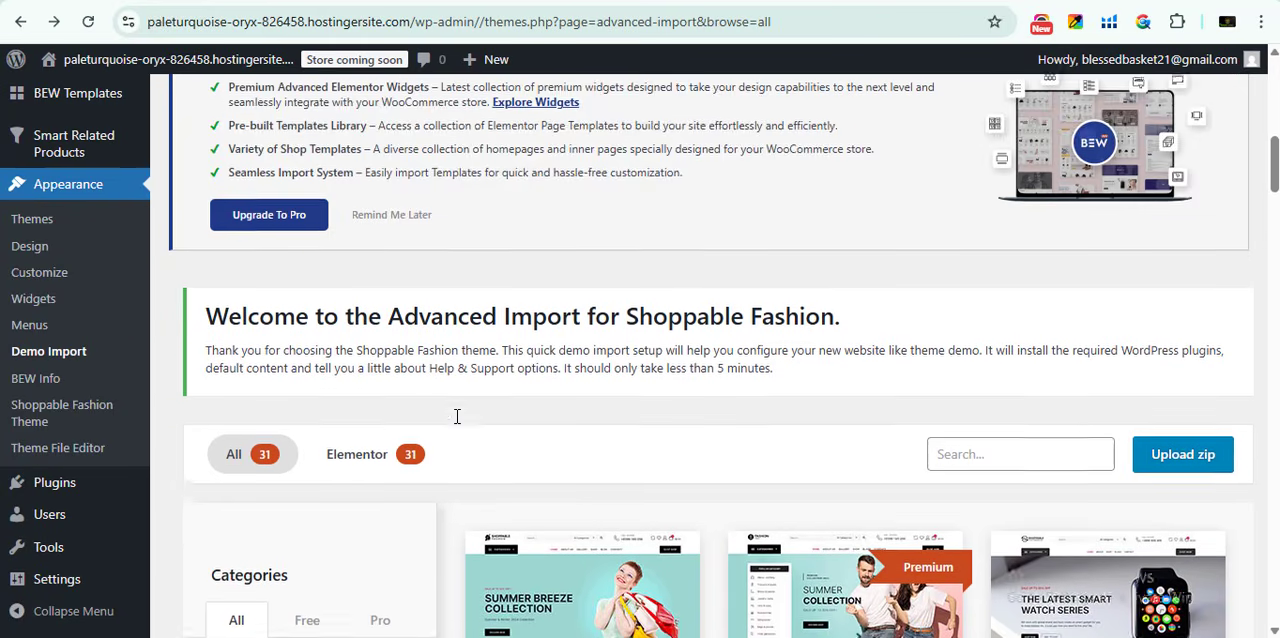
- Filter the demo import library for Shoppable Fashion to the free templates
scroll(458, 416, down, 2)
scroll(391, 309, down, 4)
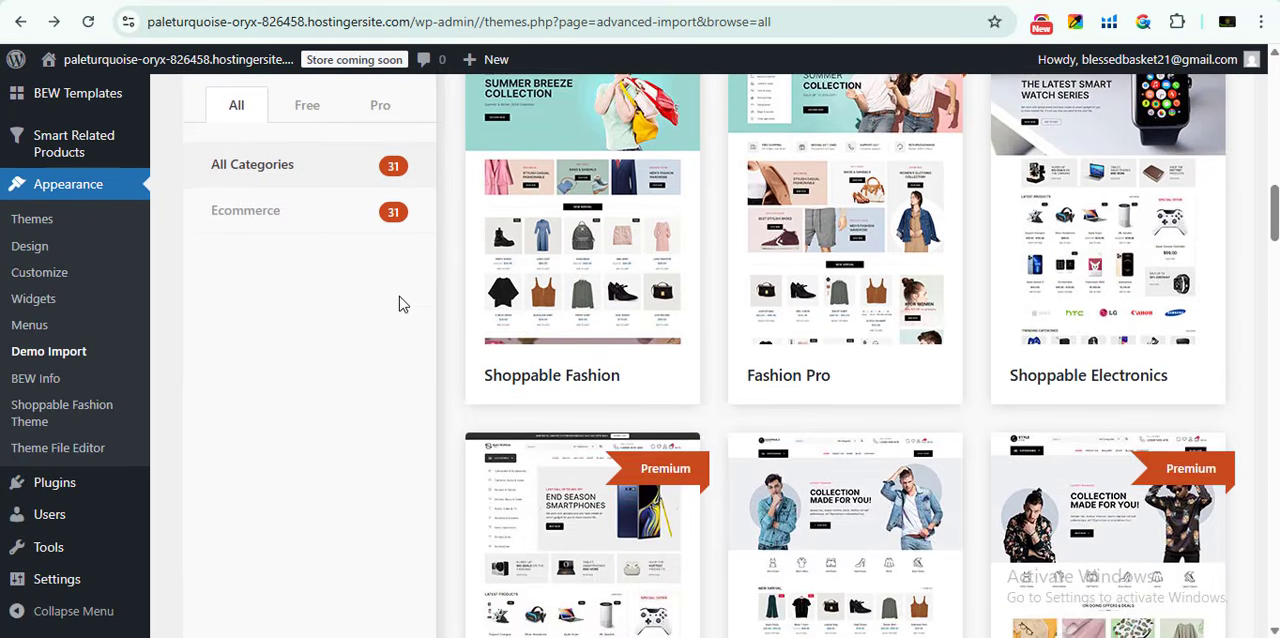
scroll(400, 303, up, 2)
click(305, 300)
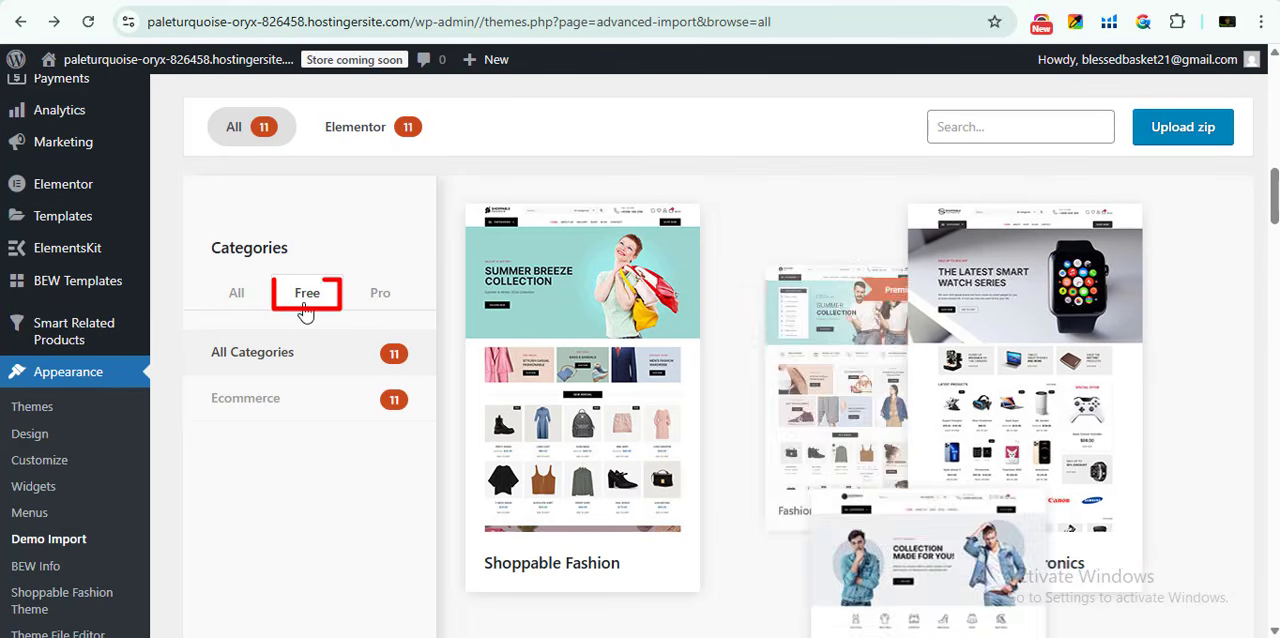
- Start importing the free Shoppable Fashion demo and activate the recommended Hello Shoppable theme, proceeding to the import confirmation
scroll(686, 343, down, 3)
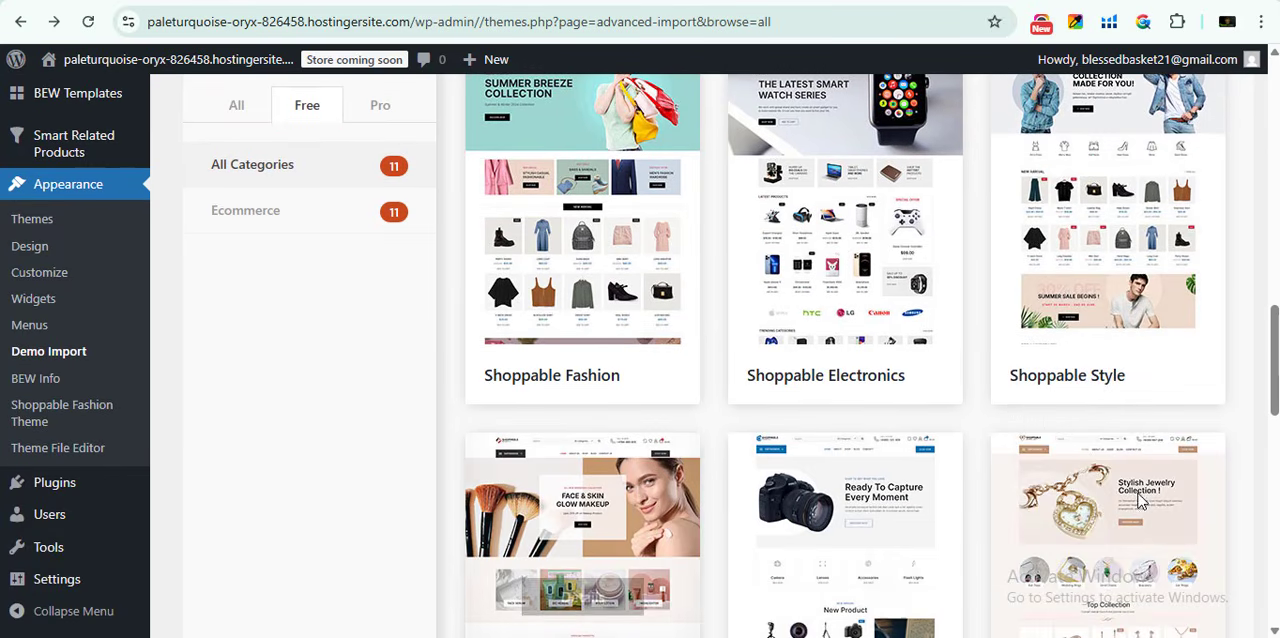
scroll(1125, 240, up, 2)
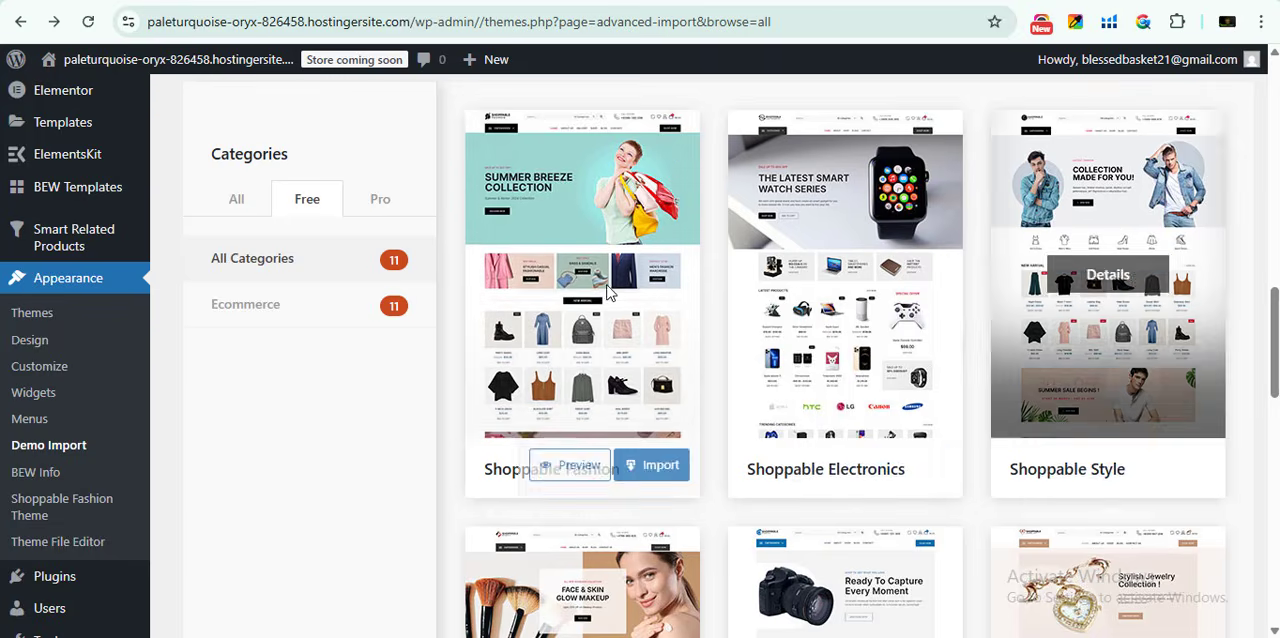
scroll(663, 468, down, 2)
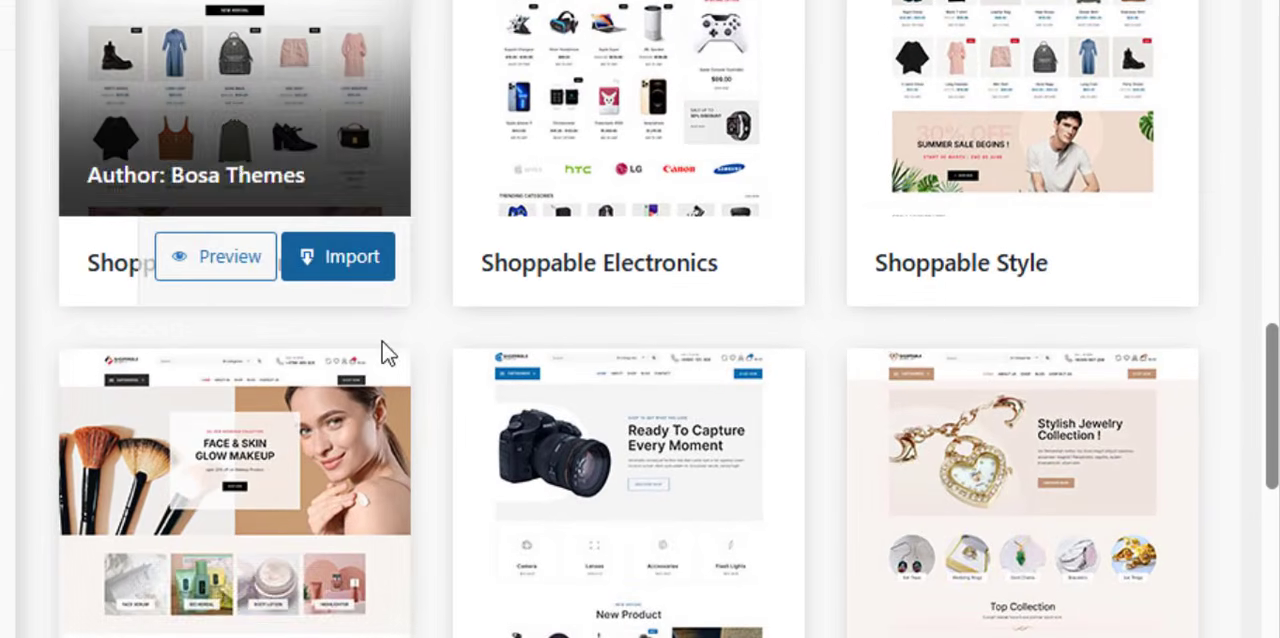
scroll(386, 349, up, 3)
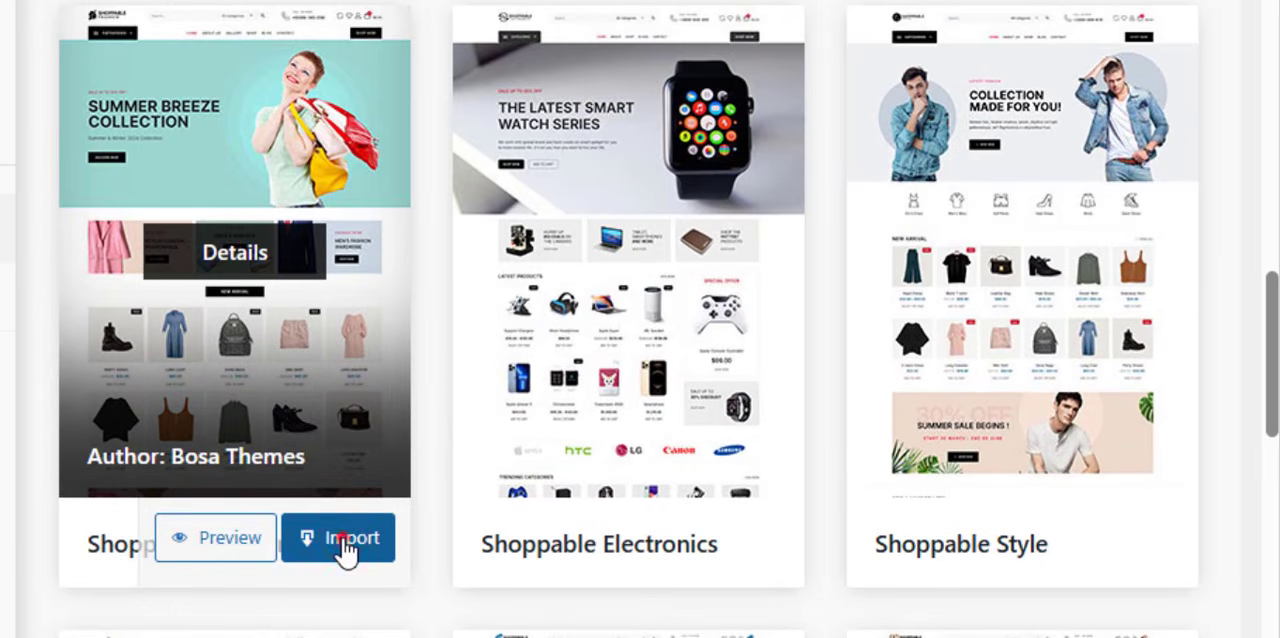
click(352, 540)
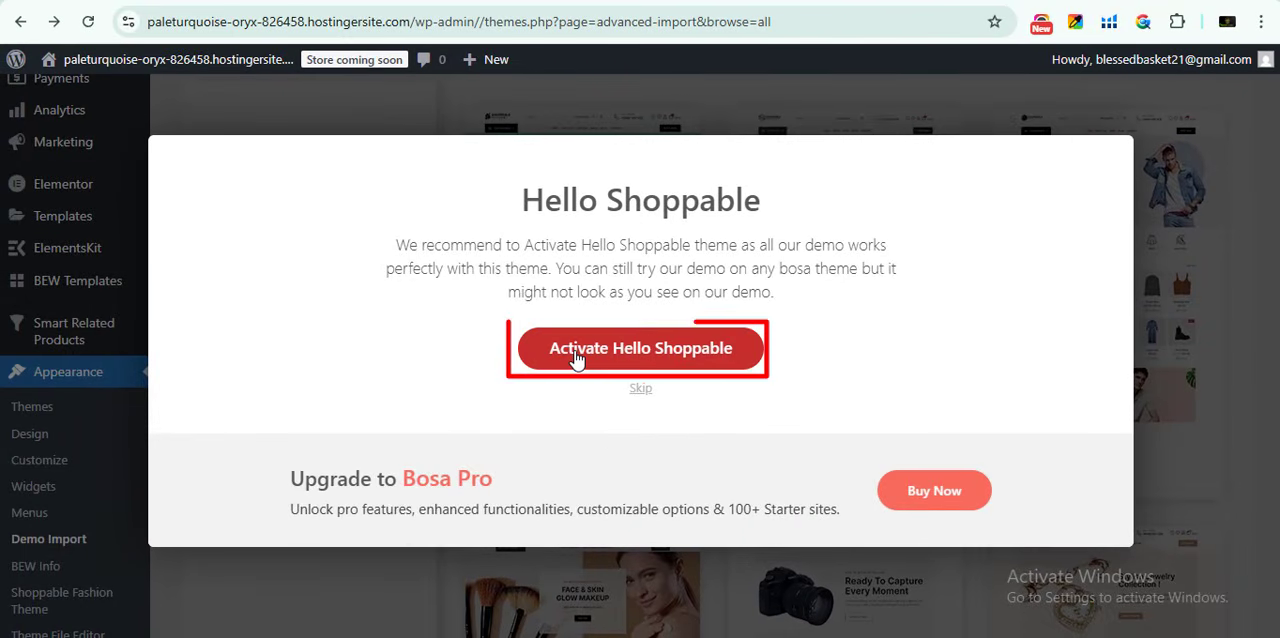
click(616, 350)
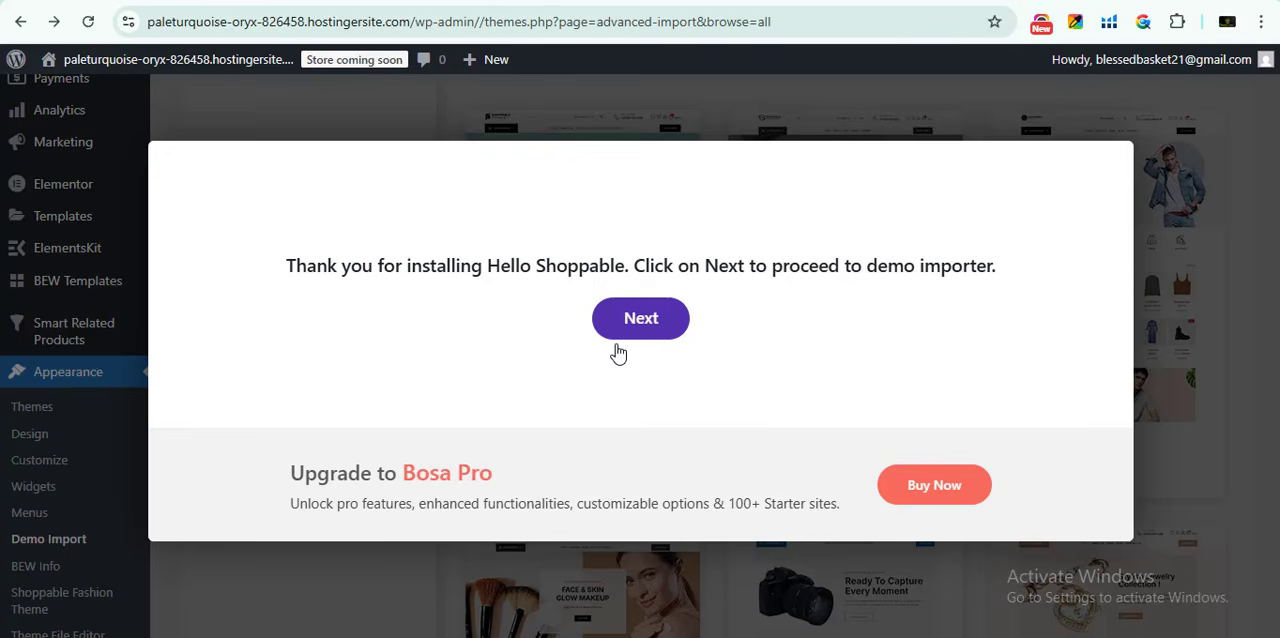
click(630, 318)
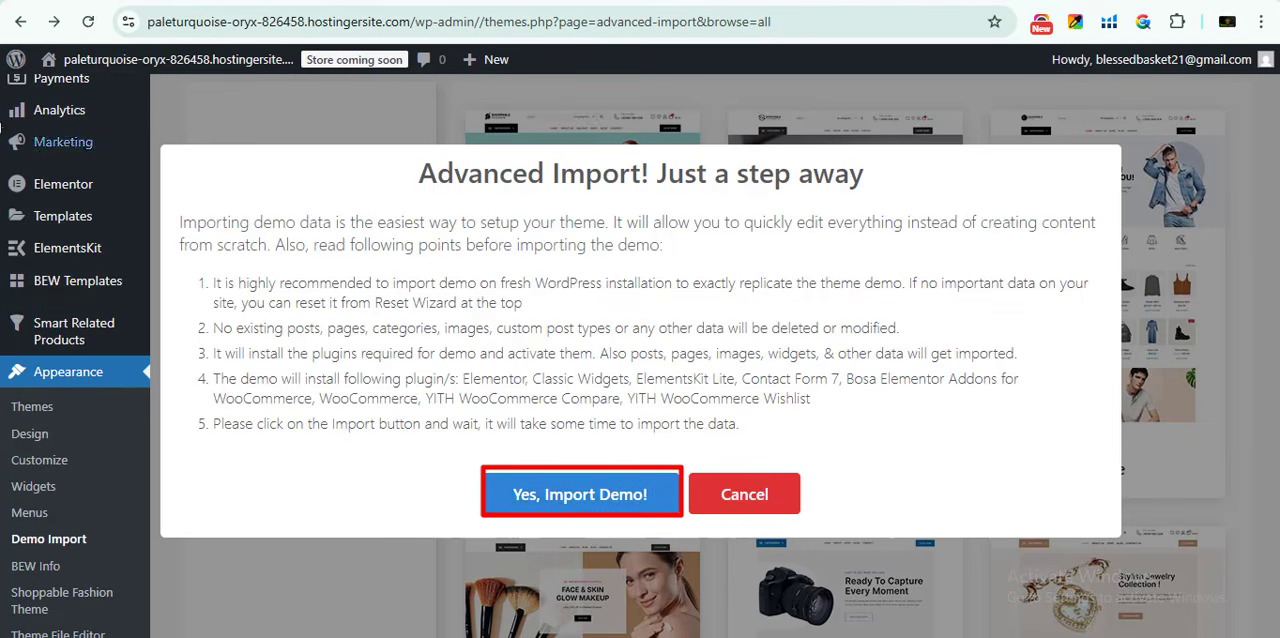
- Open the live site in a separate tab and look over its homepage before the demo import
right_click(117, 59)
key(Escape)
click(117, 59)
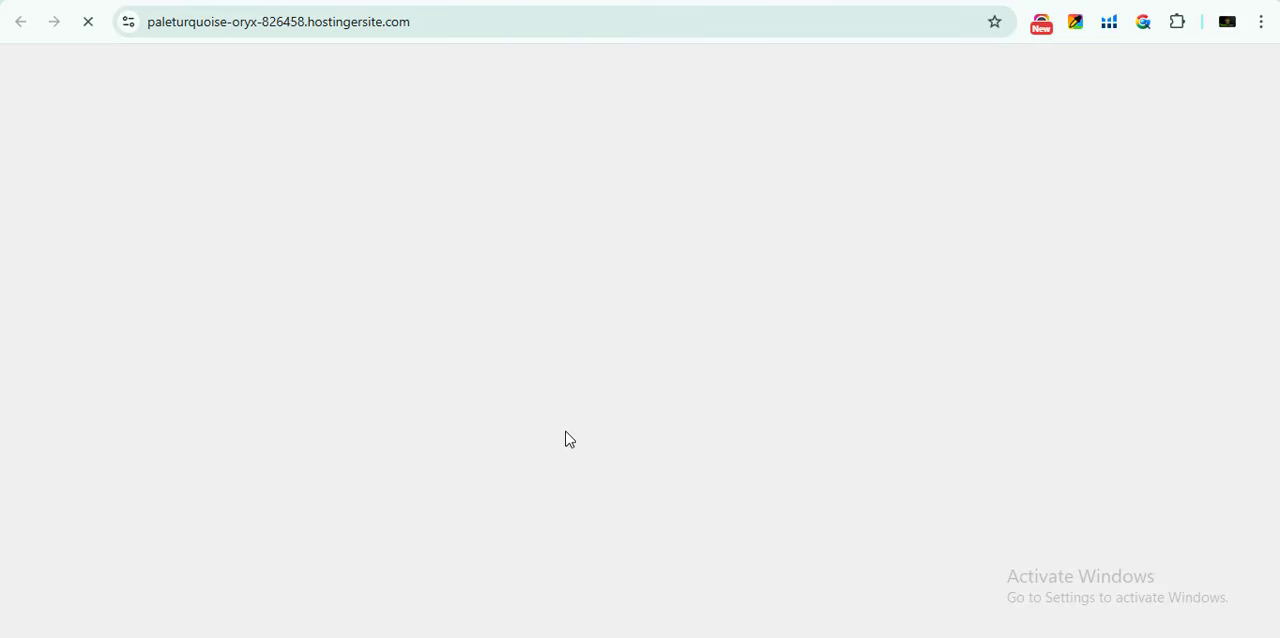
scroll(974, 294, down, 8)
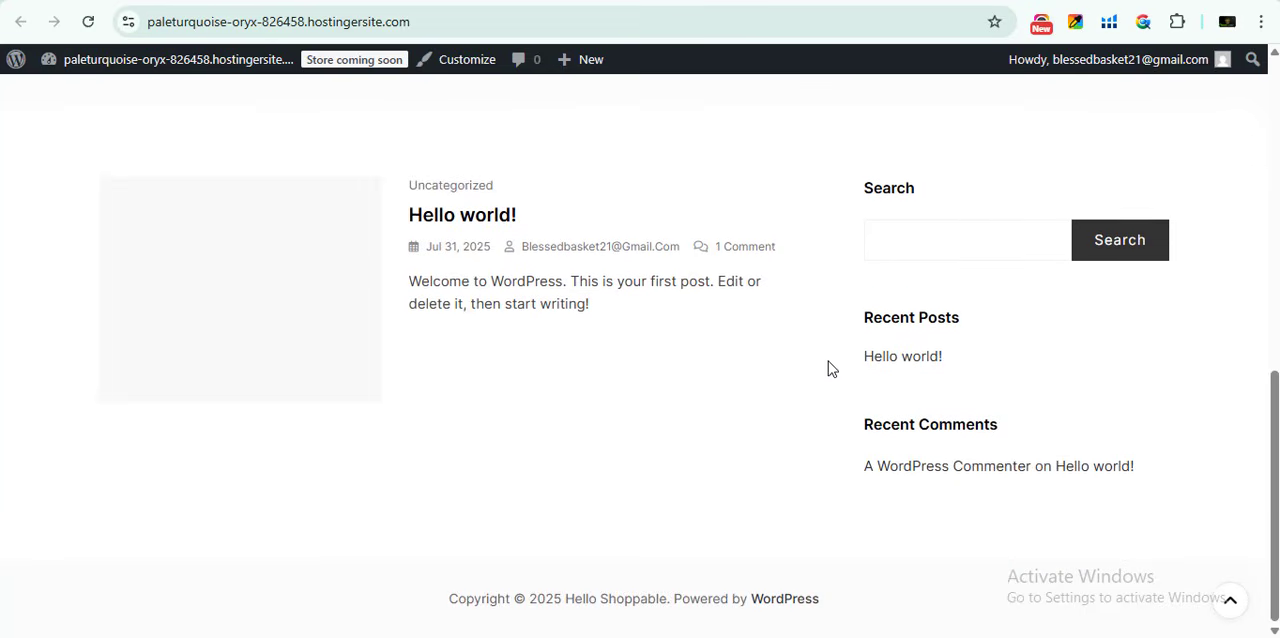
scroll(1134, 419, up, 8)
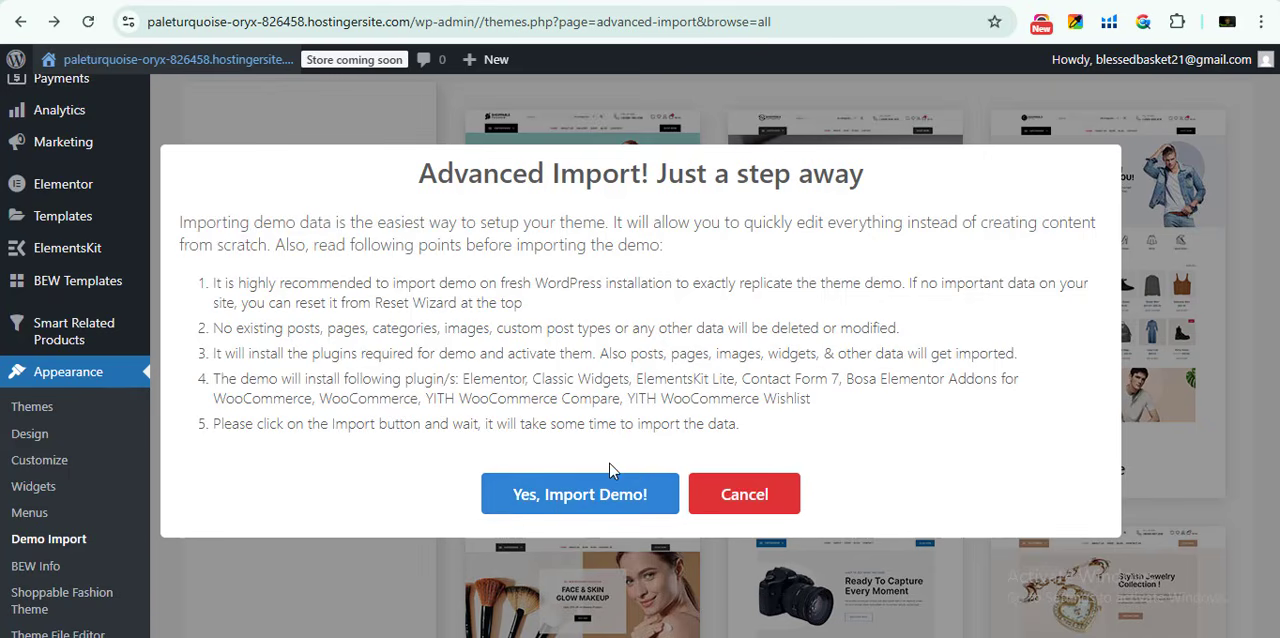
- Confirm the Shoppable Fashion demo import and reload the live site once the import has finished
click(486, 508)
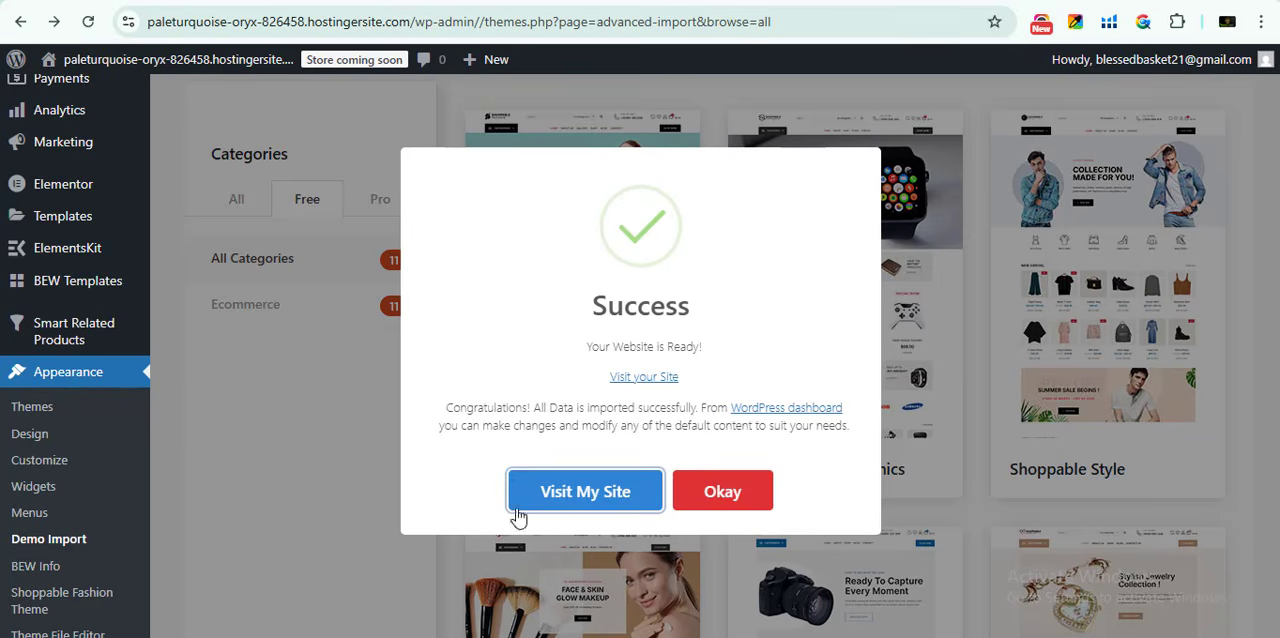
click(589, 503)
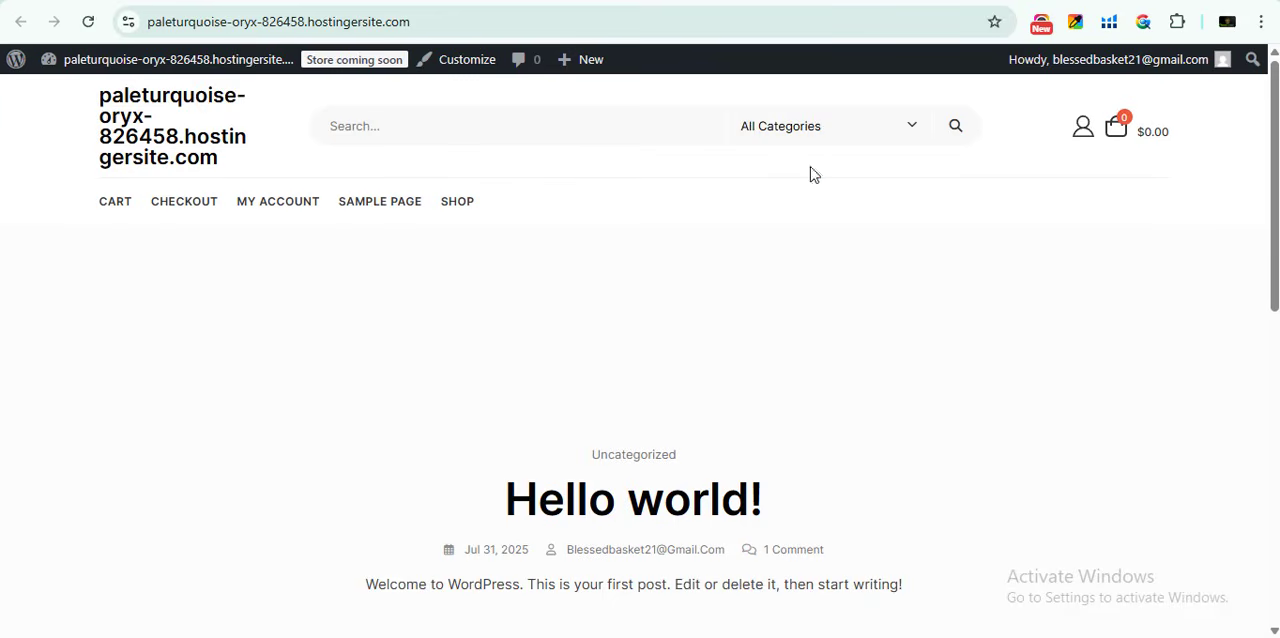
scroll(648, 518, down, 3)
scroll(614, 454, up, 3)
click(625, 2)
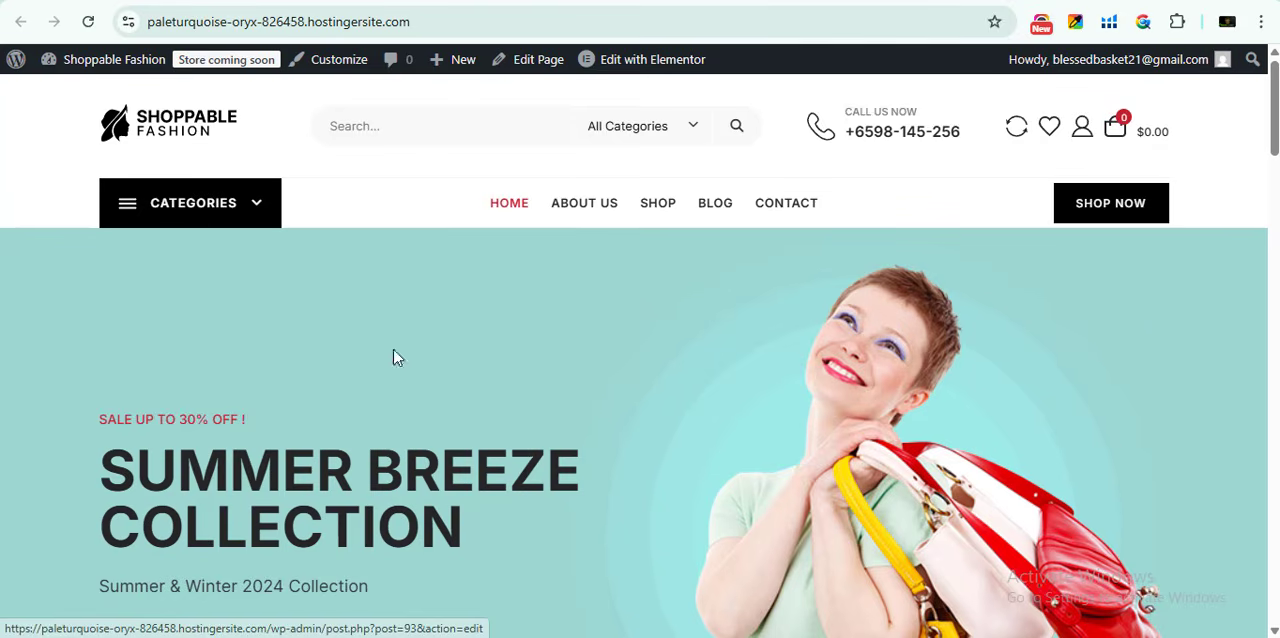
- Look through the imported store homepage from the header and product sections down to the footer
scroll(395, 357, down, 13)
scroll(877, 363, up, 5)
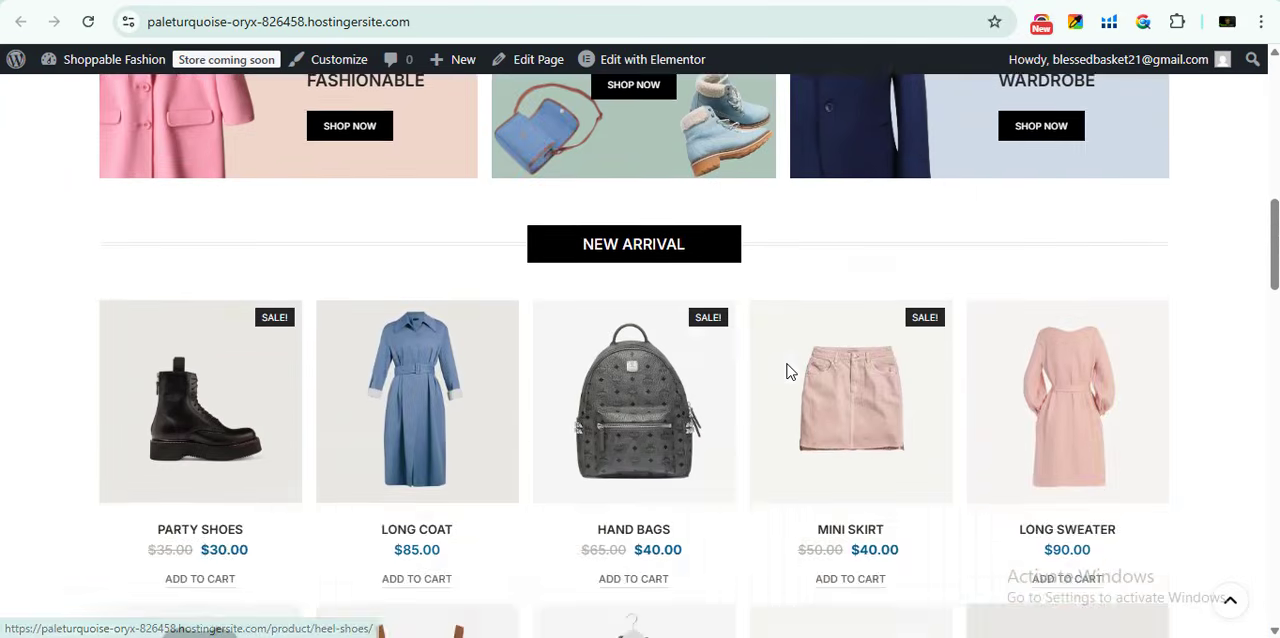
scroll(787, 364, down, 10)
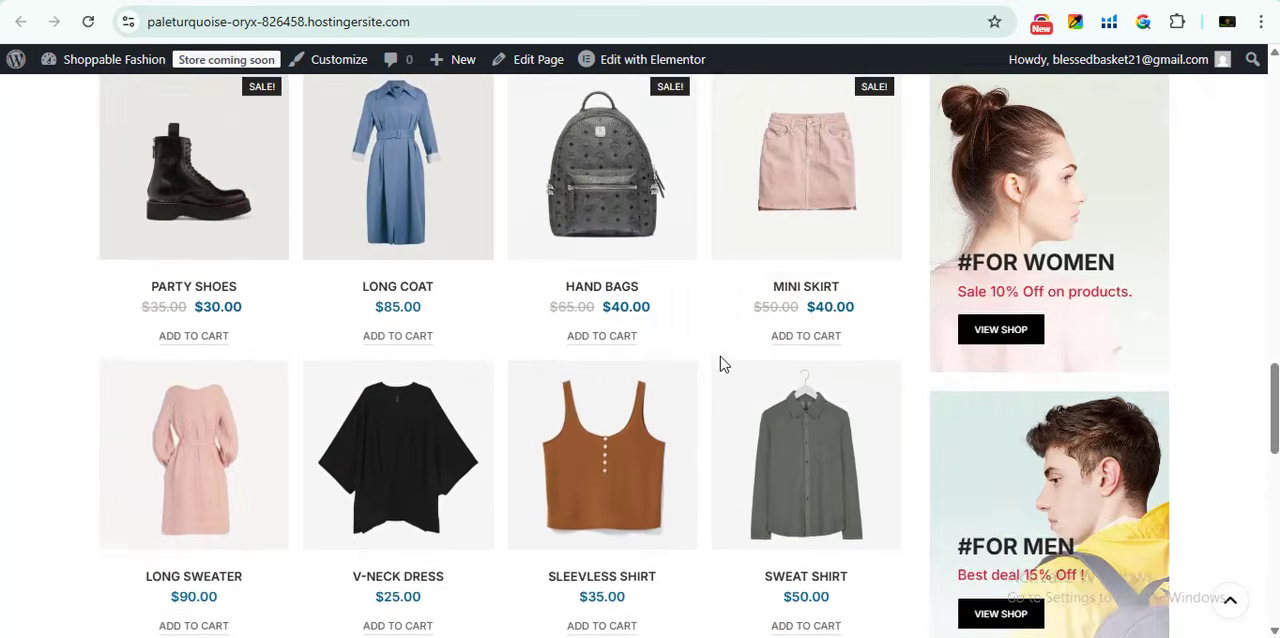
scroll(724, 364, down, 8)
scroll(334, 572, up, 12)
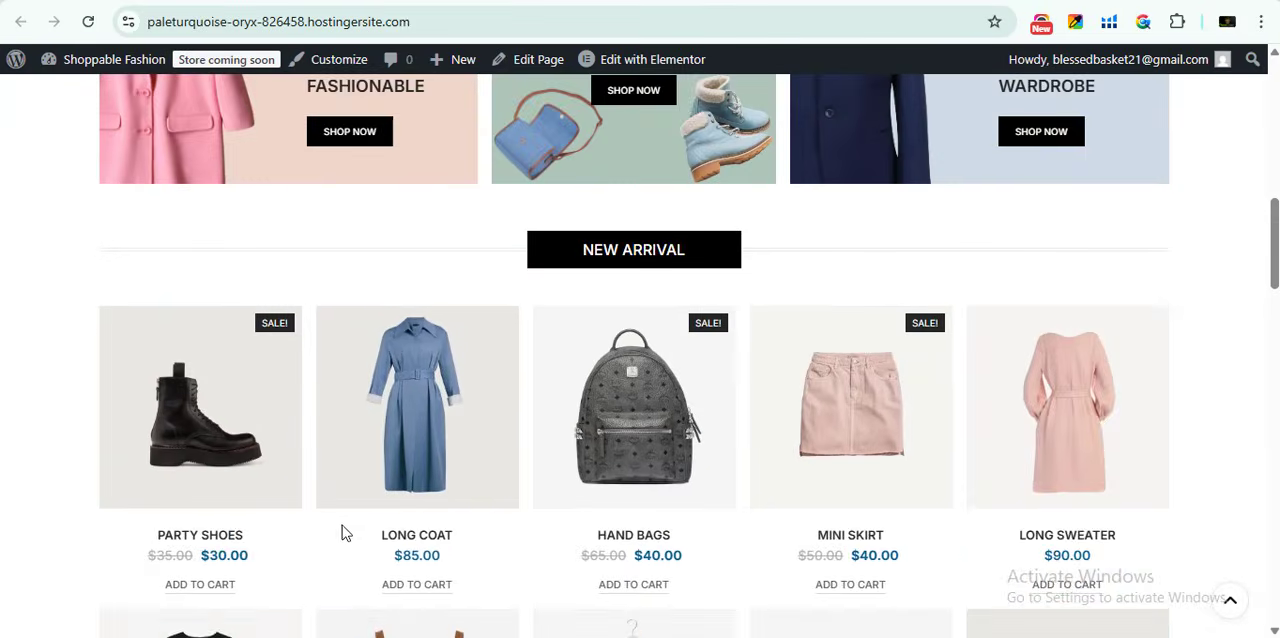
scroll(342, 530, up, 10)
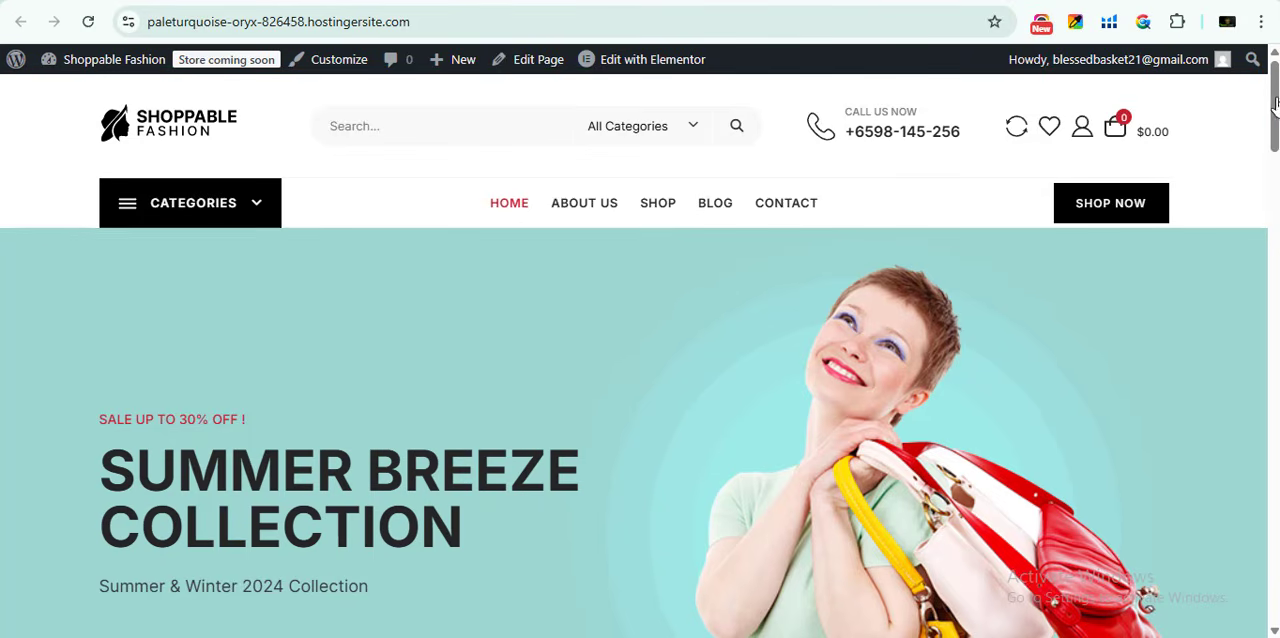
drag(1275, 91, 1275, 600)
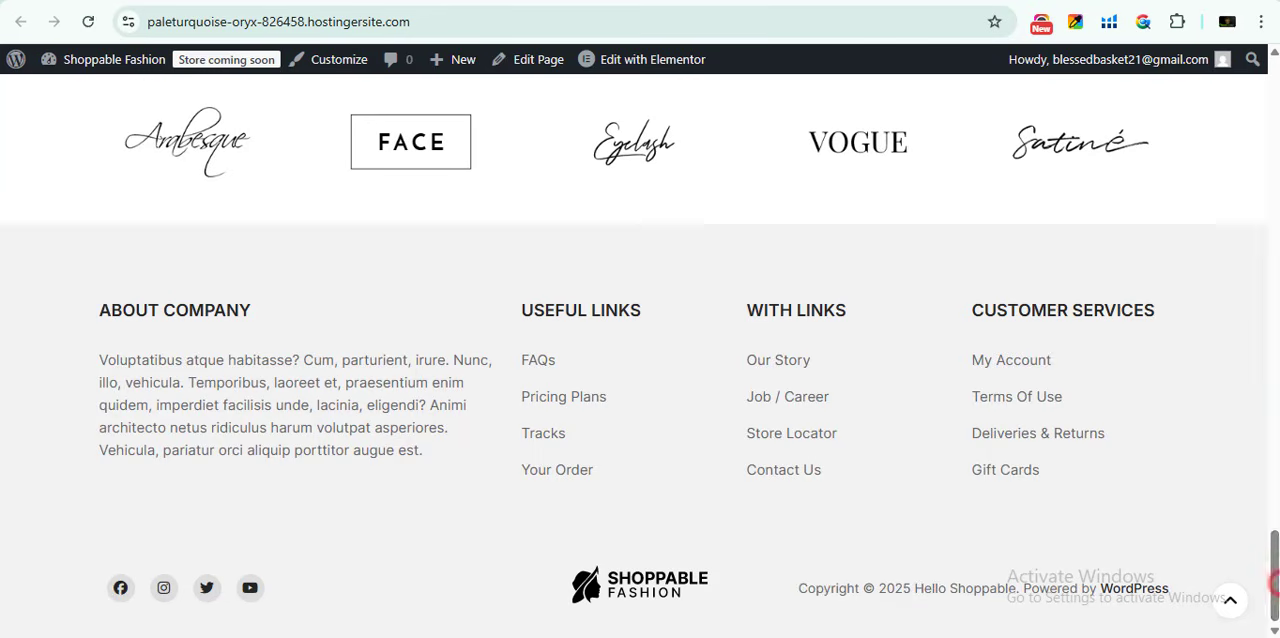
drag(1275, 580, 1275, 105)
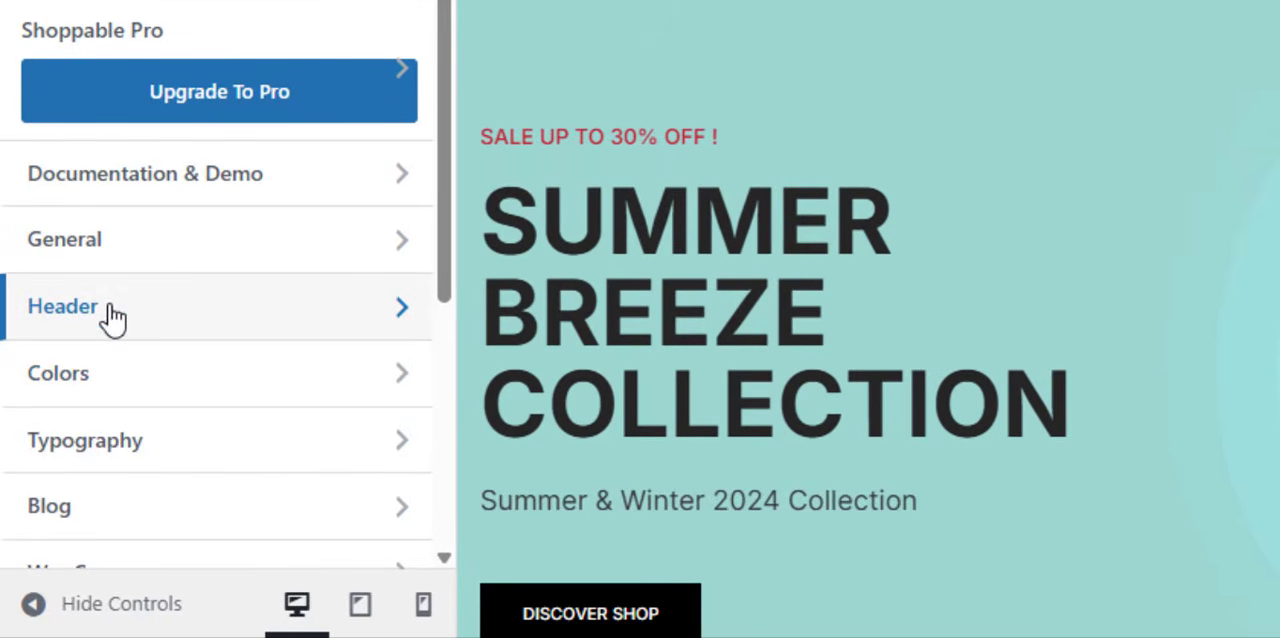
- Open the header's Site Identity settings and view logo-8.png in the media library without replacing the logo
click(106, 310)
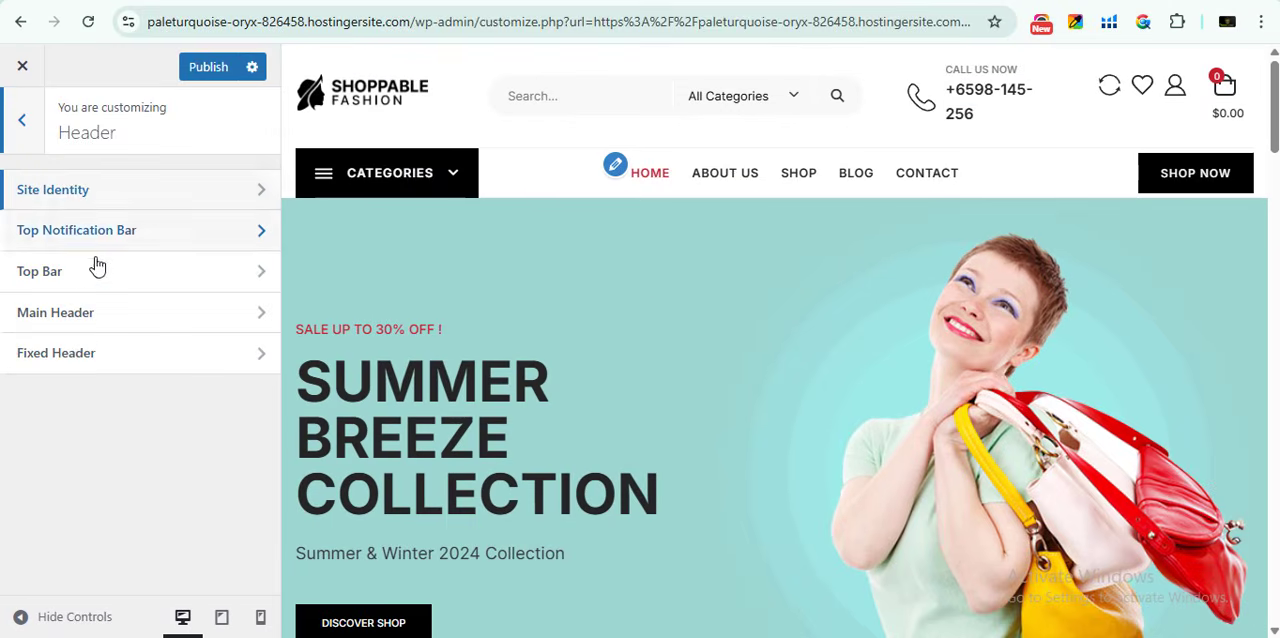
click(38, 192)
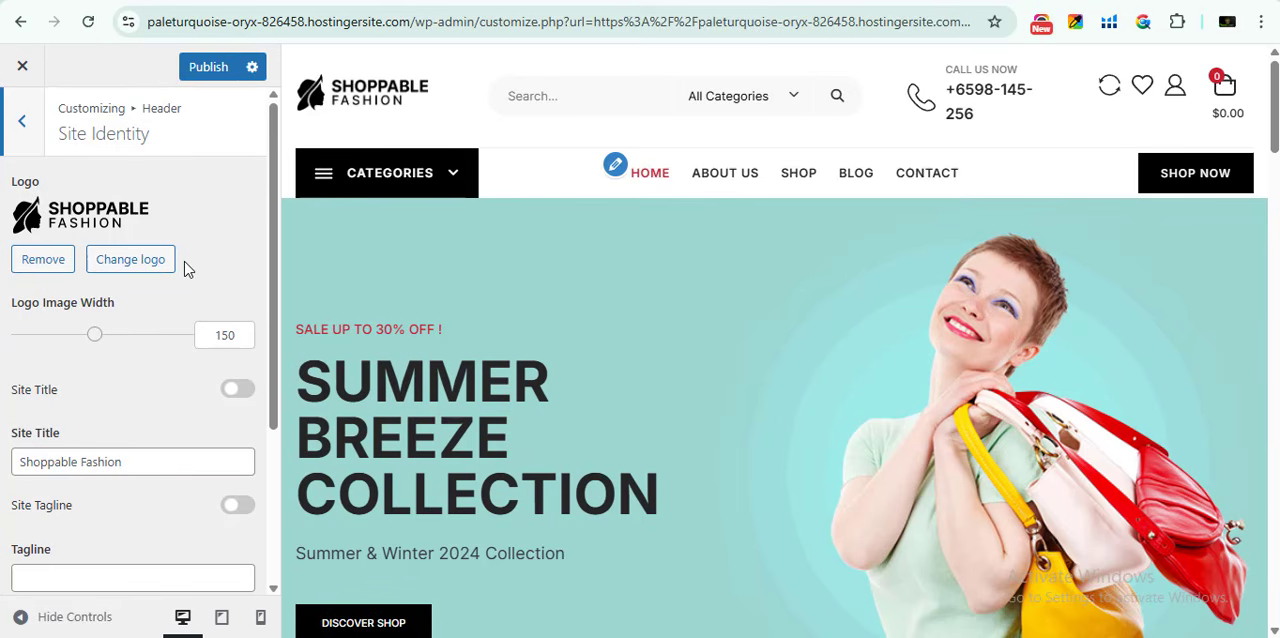
click(155, 264)
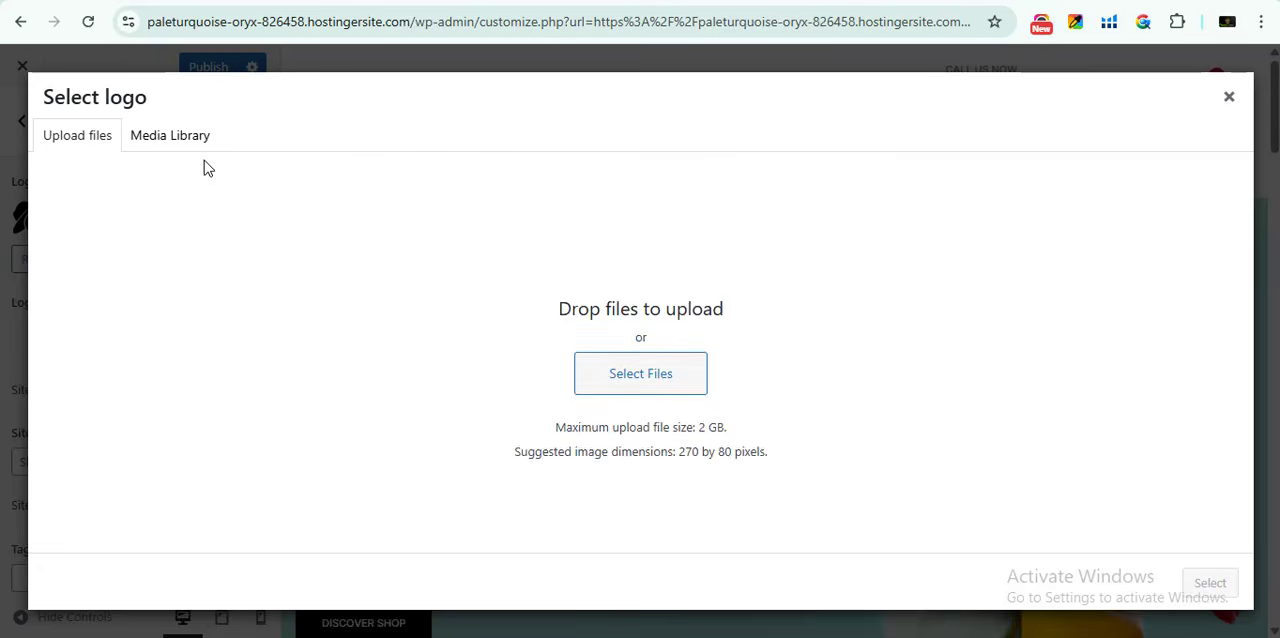
click(185, 137)
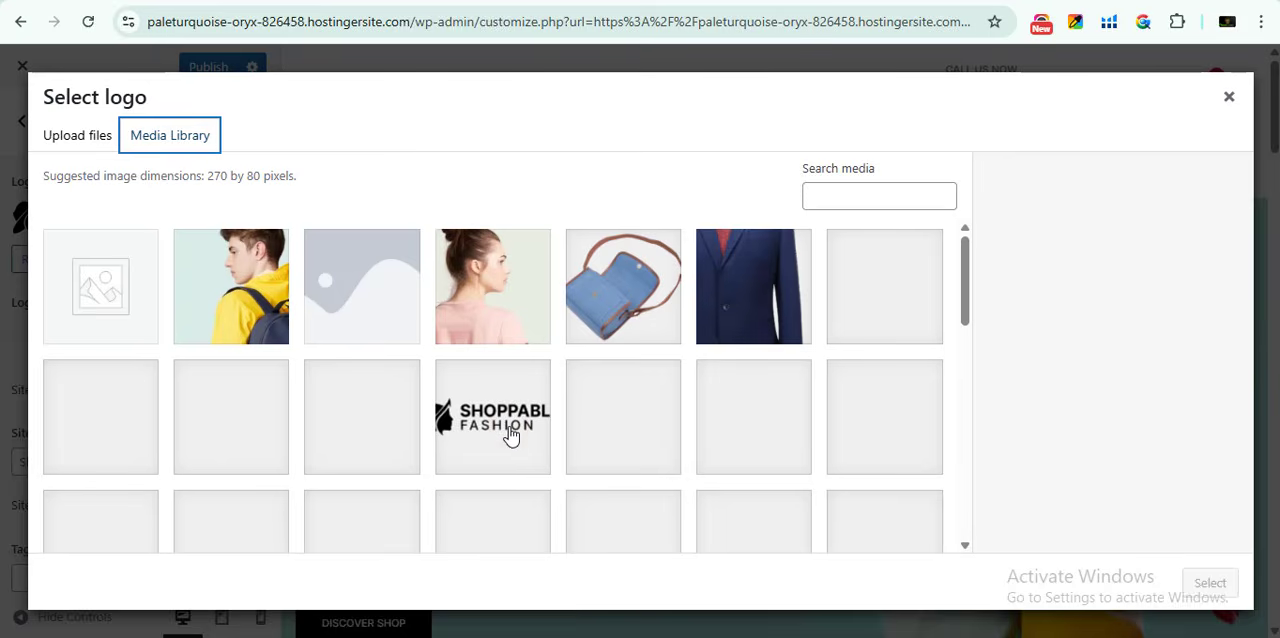
click(511, 433)
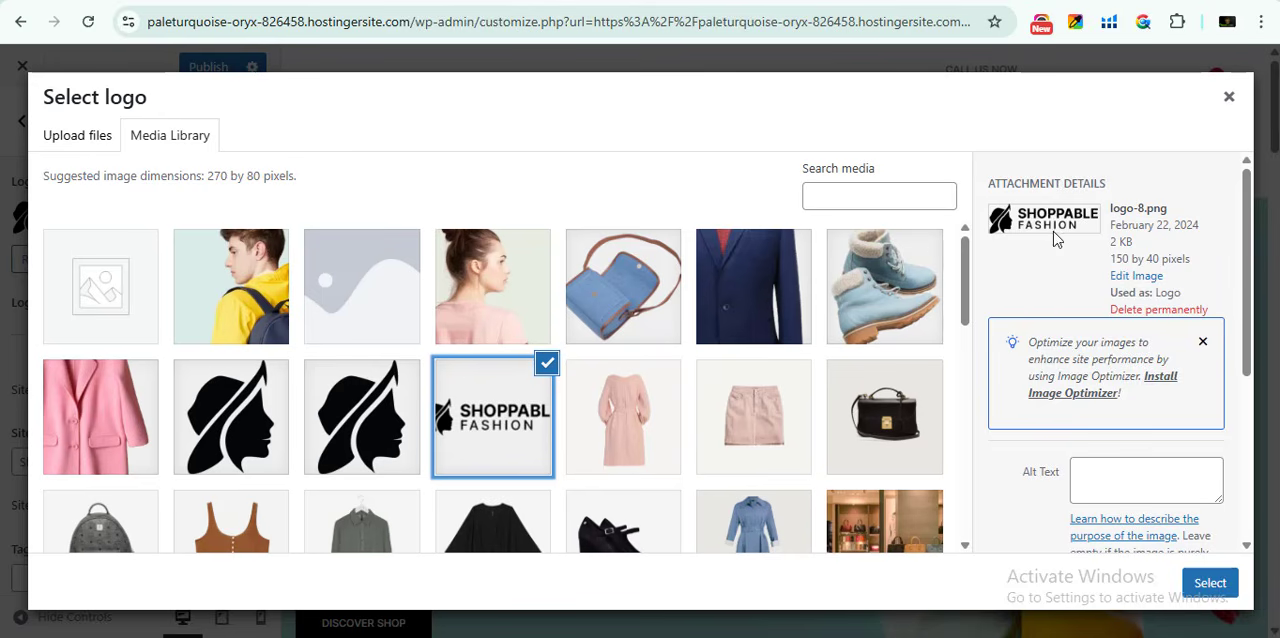
click(1228, 97)
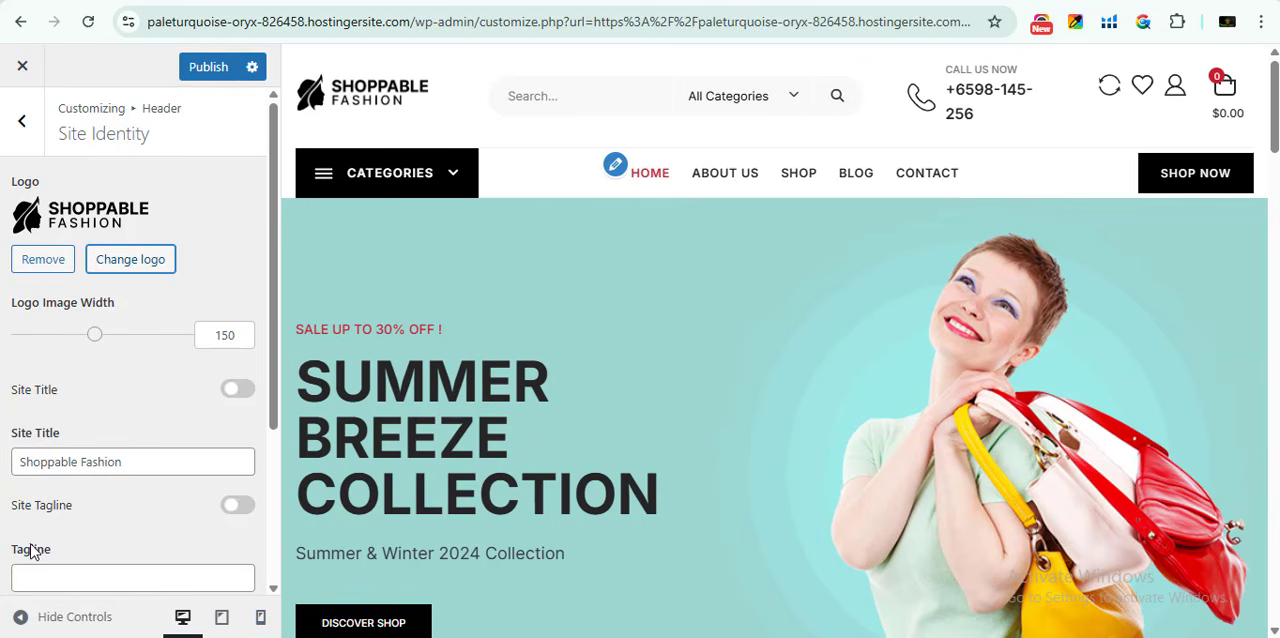
- Examine the site title, tagline and site icon options in the Site Identity settings
scroll(175, 460, down, 2)
triple_click(127, 272)
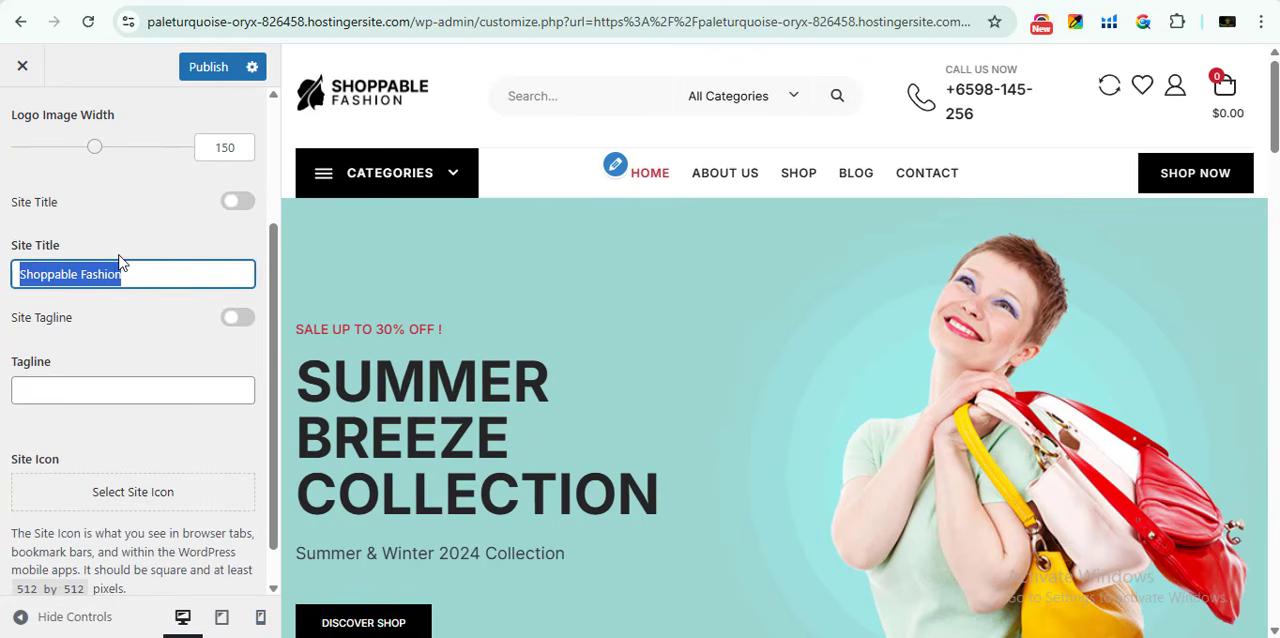
click(69, 406)
scroll(94, 394, up, 2)
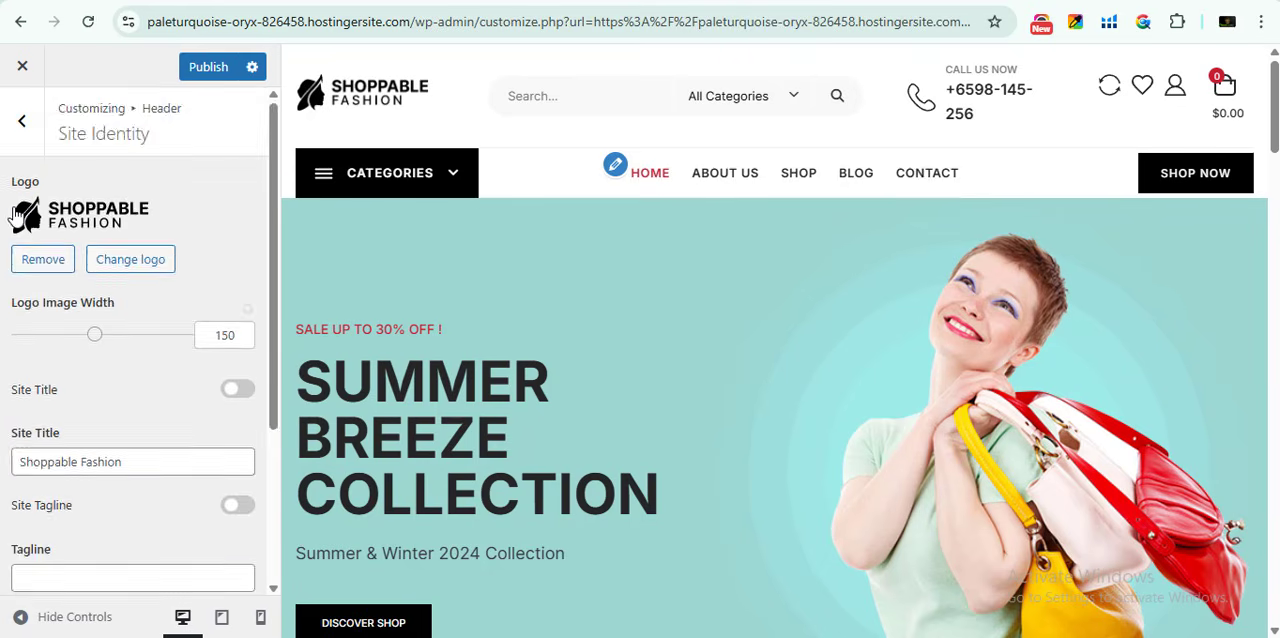
scroll(110, 430, down, 3)
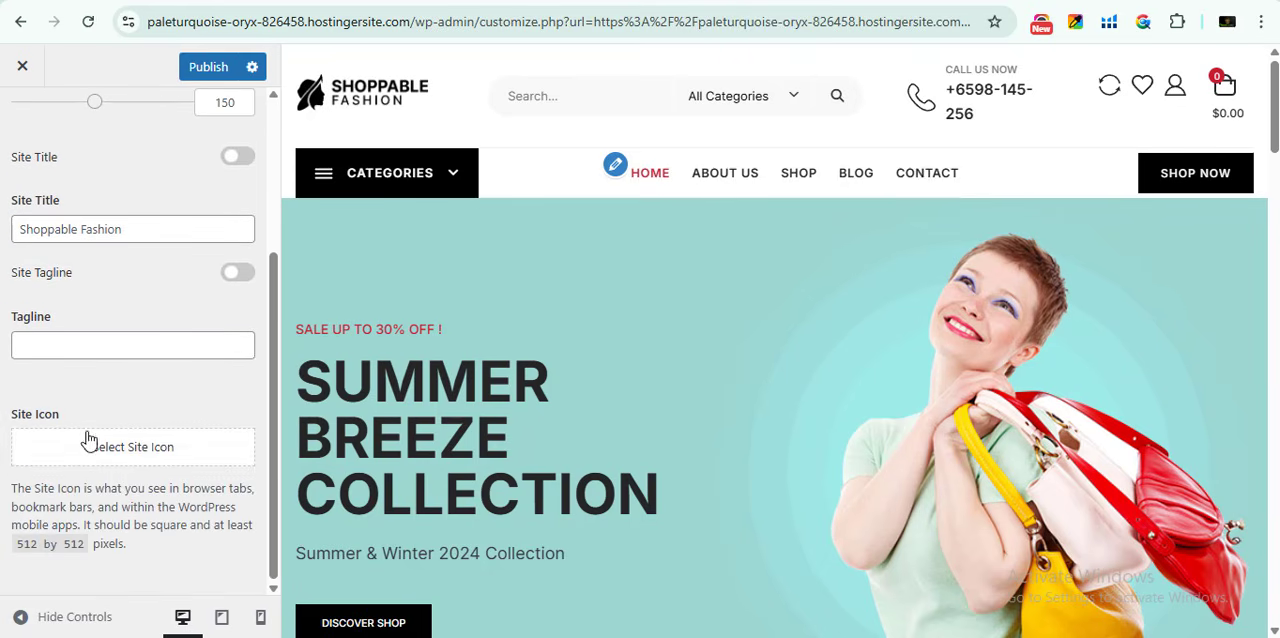
scroll(100, 400, up, 5)
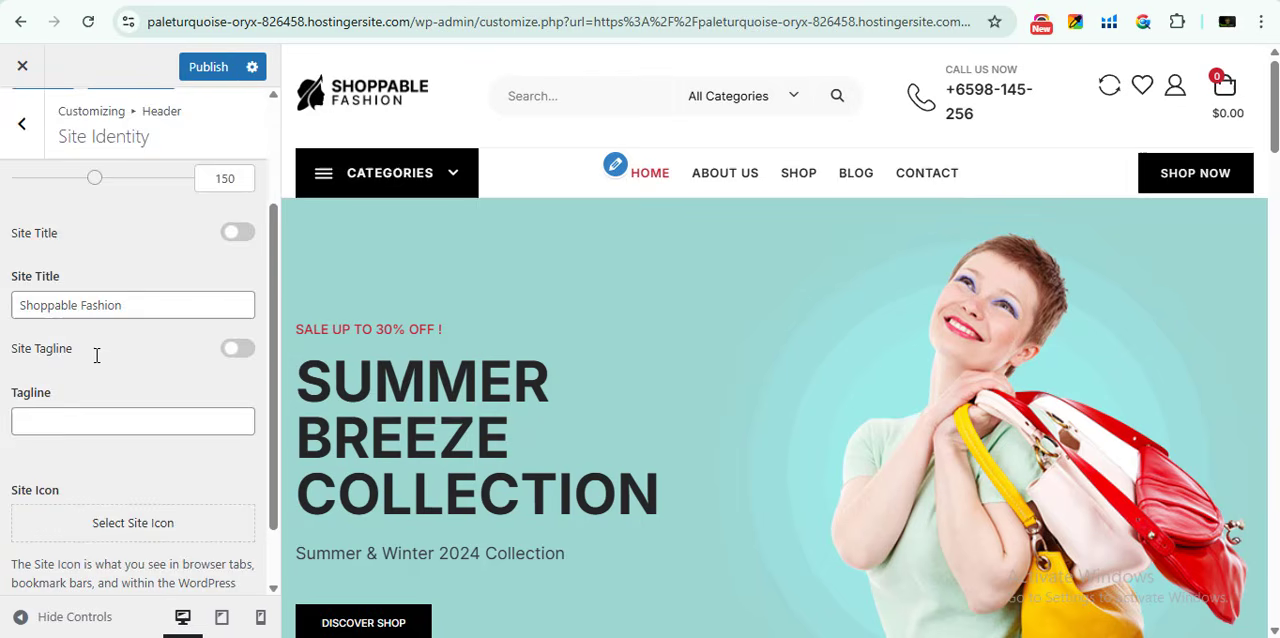
- Enable the Header Notification Bar in the header's Top Notification Bar settings
click(22, 120)
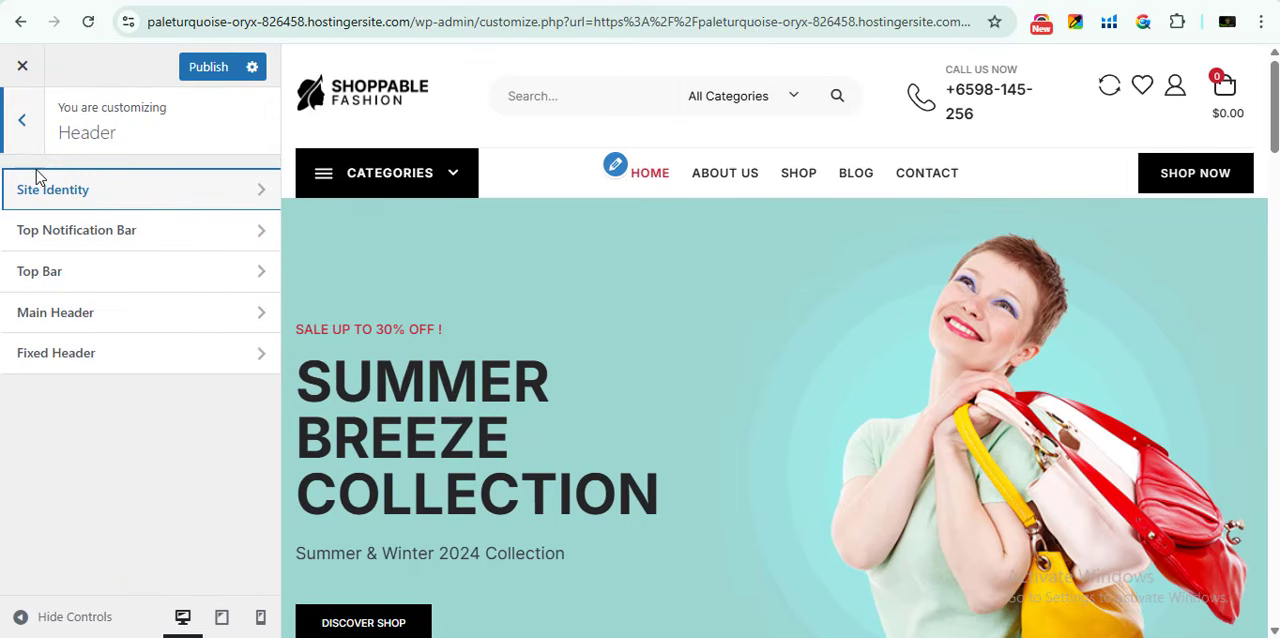
click(86, 246)
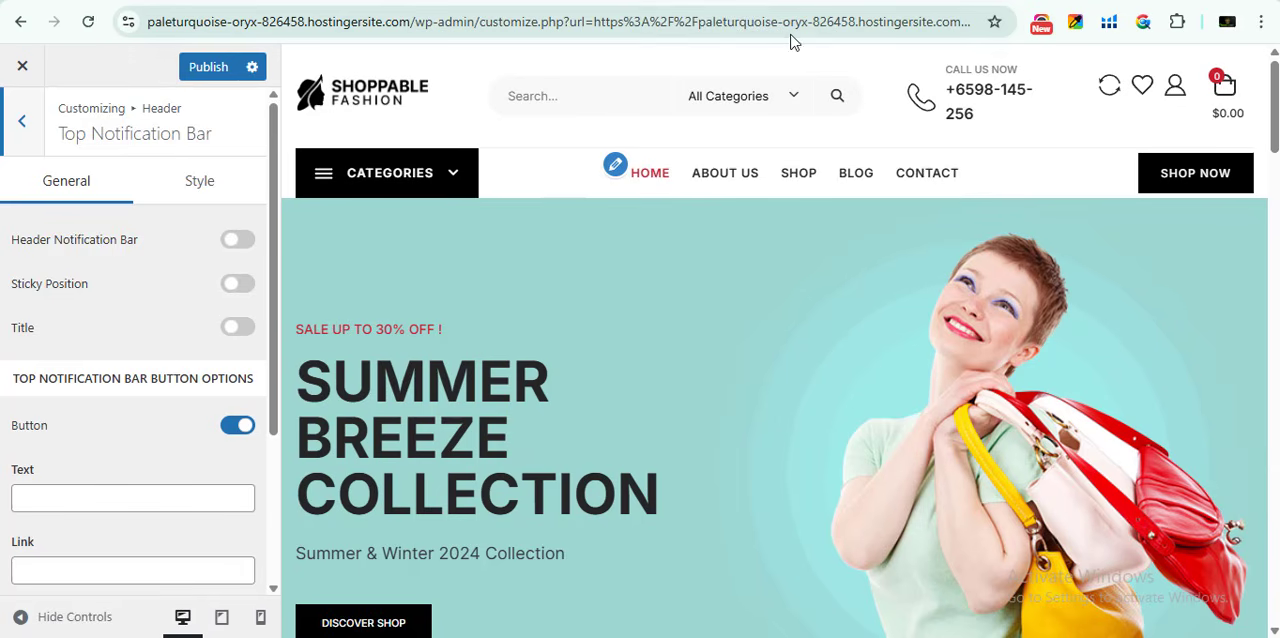
click(238, 242)
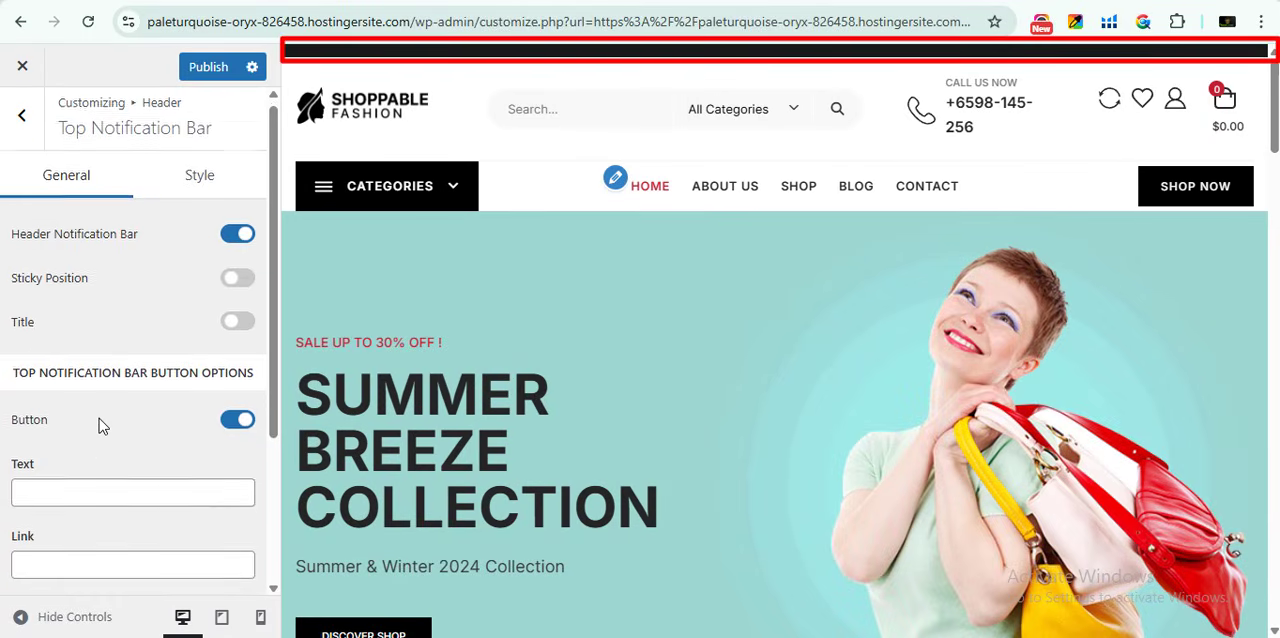
- Set the top notification bar's button text to DEMO TEXT and check the page preview
scroll(99, 418, down, 1)
click(65, 401)
text(DE)
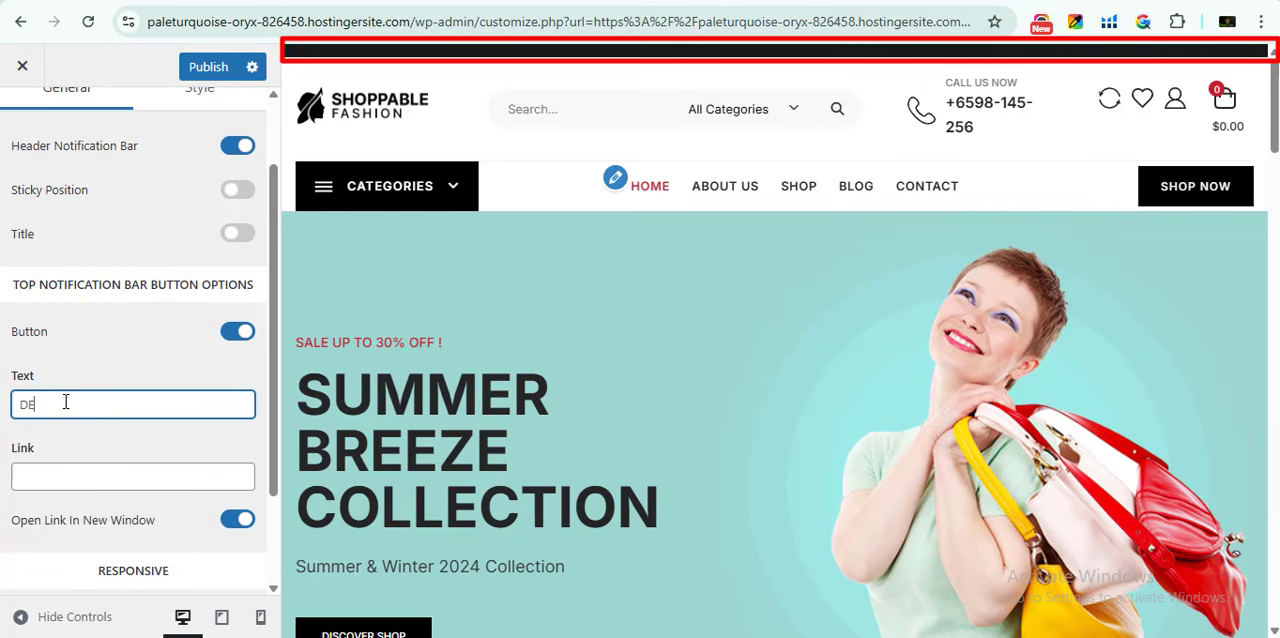
text(MO TEXT)
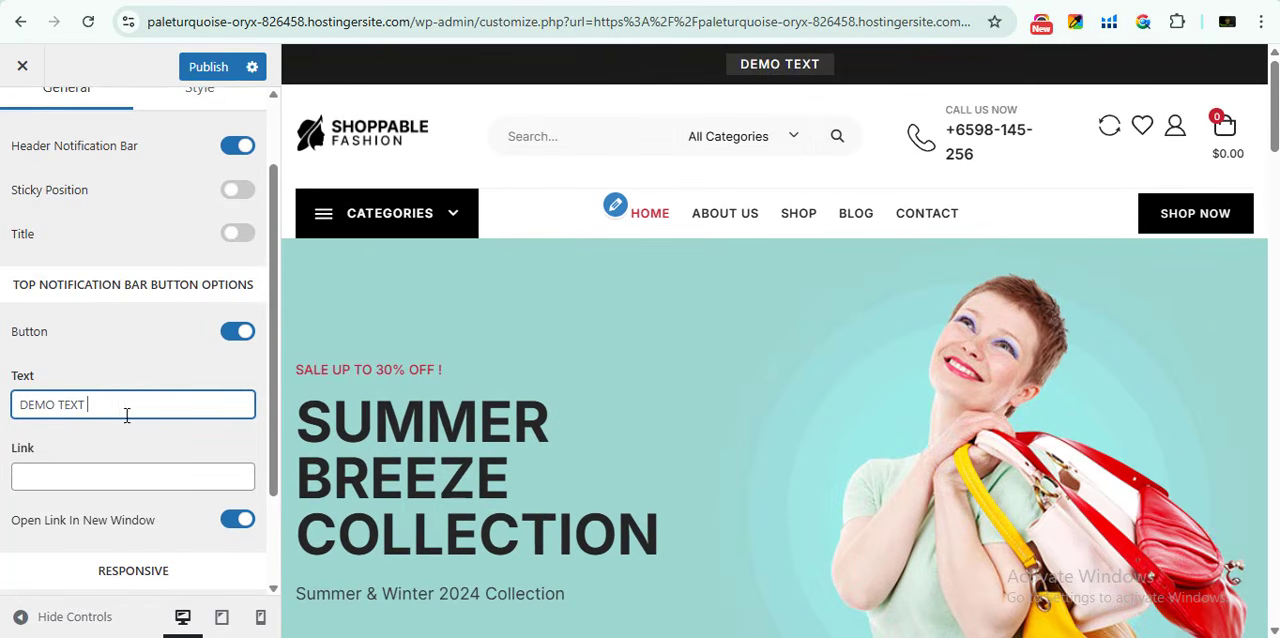
scroll(757, 256, down, 4)
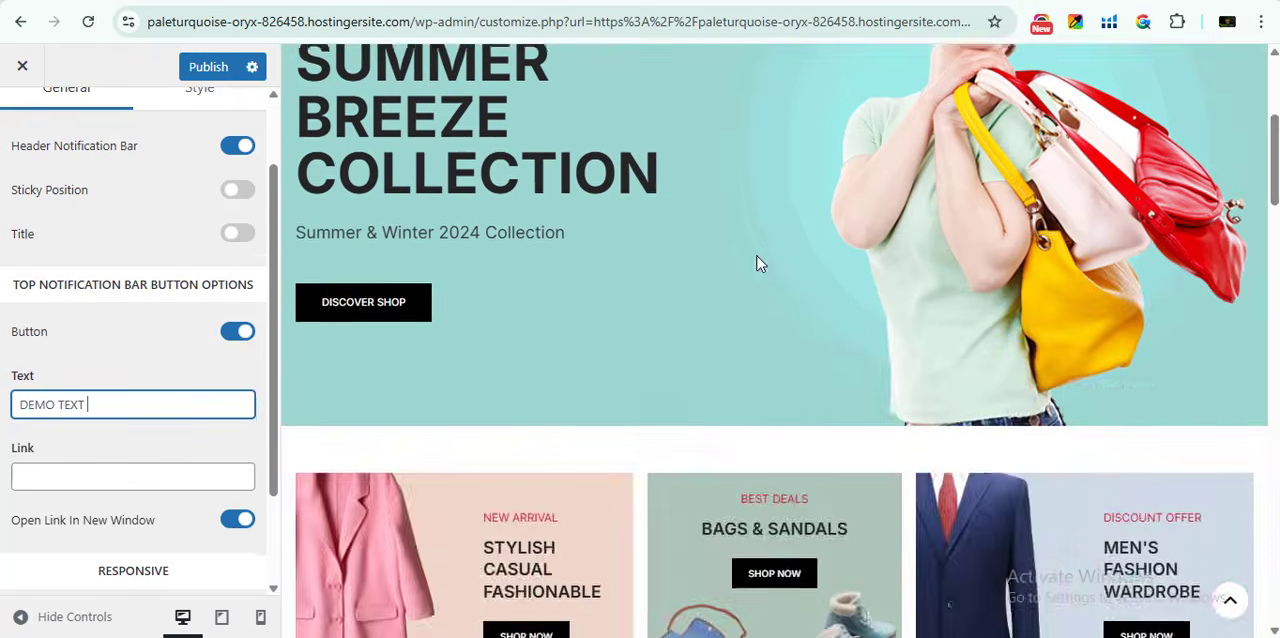
- Turn off the Header Notification Bar in the header's Top Notification Bar settings
scroll(757, 256, up, 4)
scroll(172, 289, up, 1)
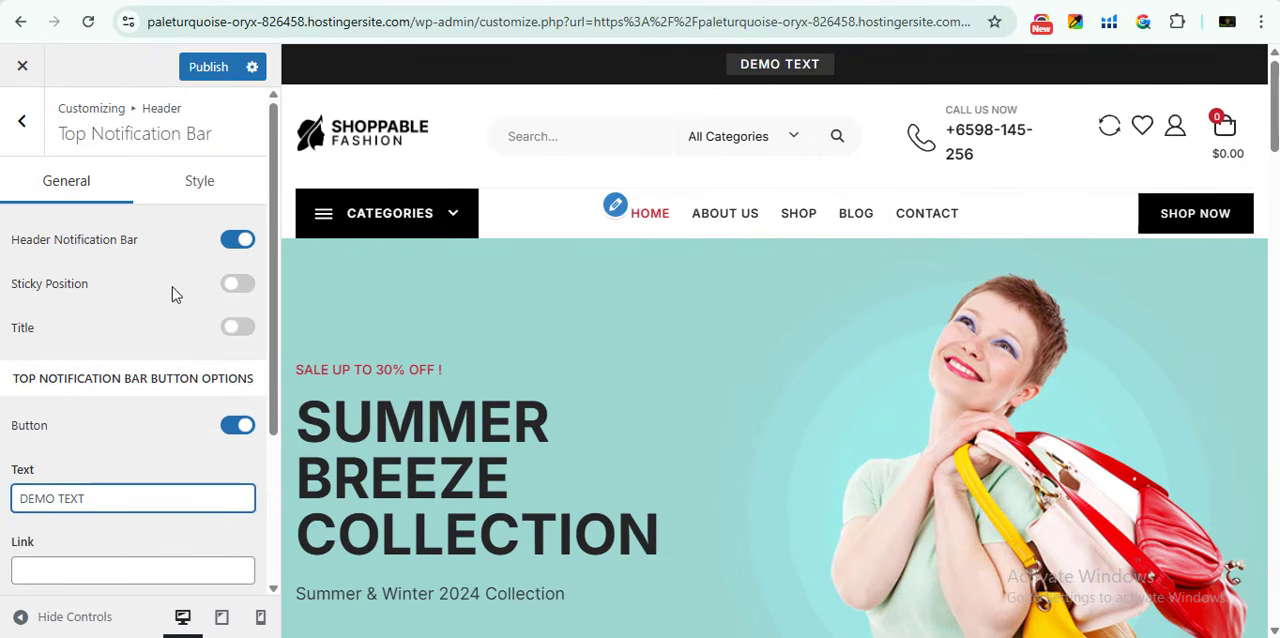
click(233, 245)
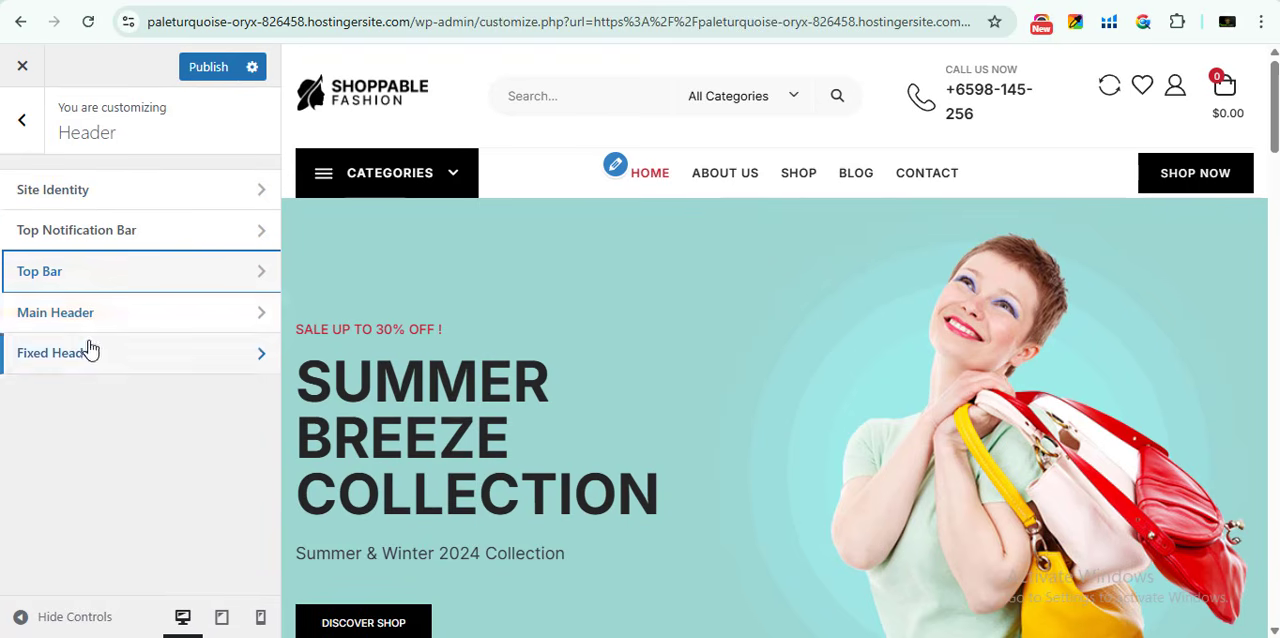
- Apply the Header Three style in the Main Header general settings after trying out the second header style
click(112, 328)
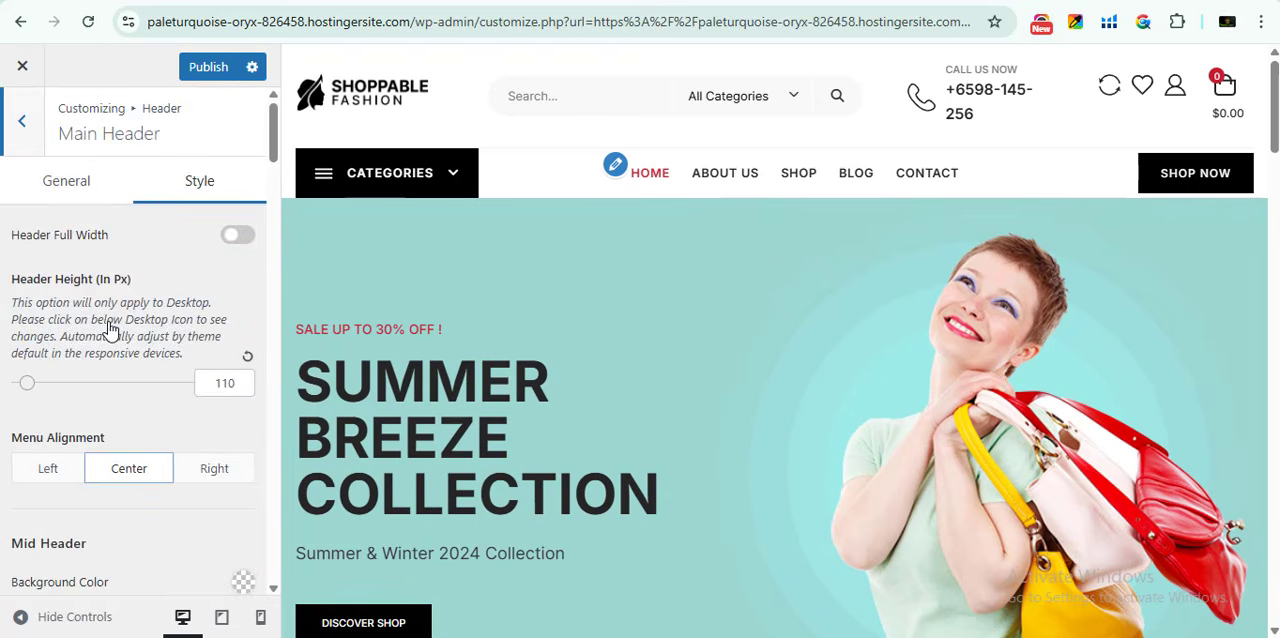
click(71, 192)
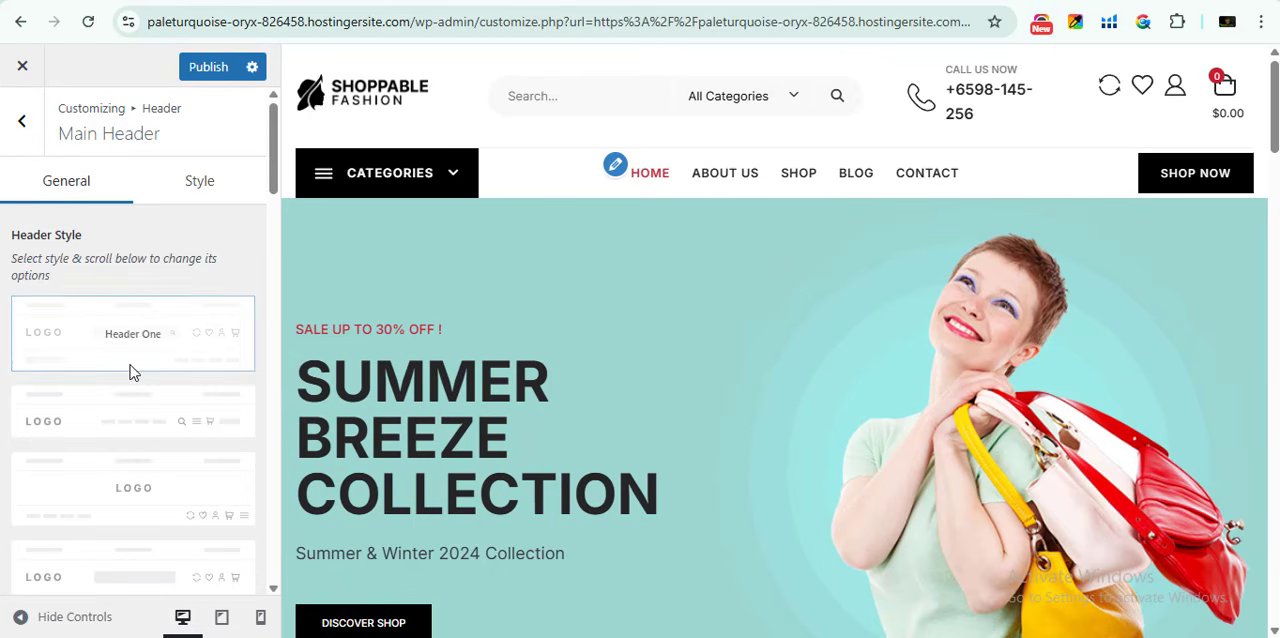
scroll(120, 378, down, 2)
scroll(123, 375, down, 4)
scroll(100, 366, up, 6)
click(152, 417)
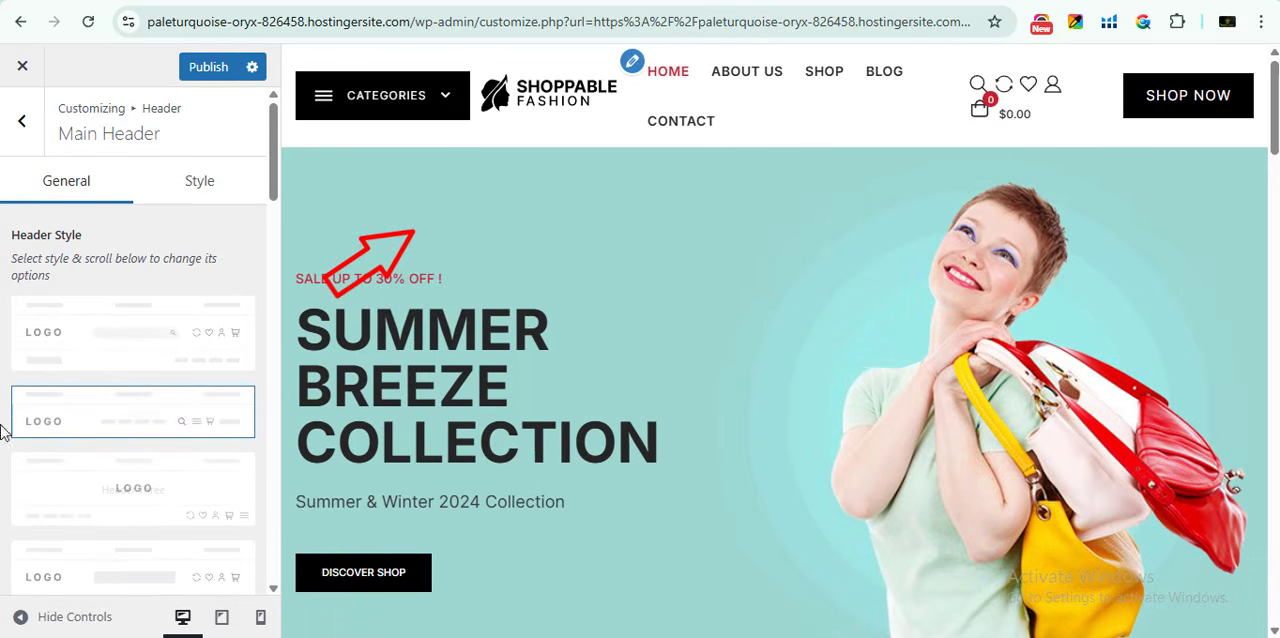
click(138, 500)
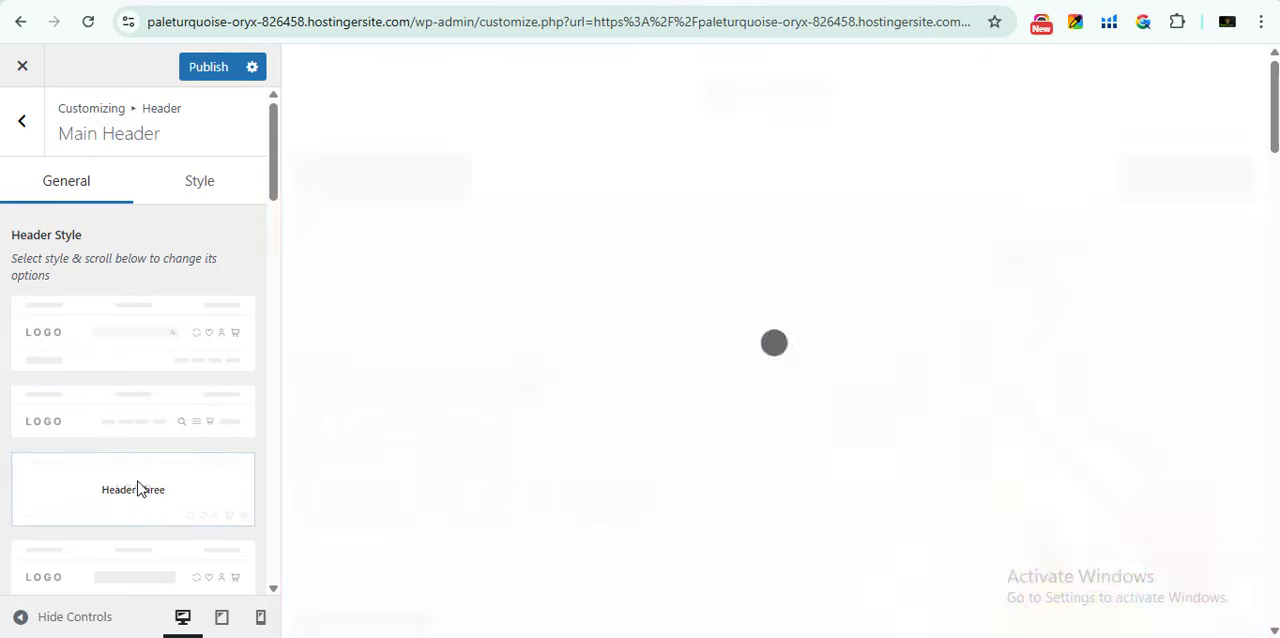
- Disable the Category Menu in the Main Header general settings
scroll(151, 455, down, 1)
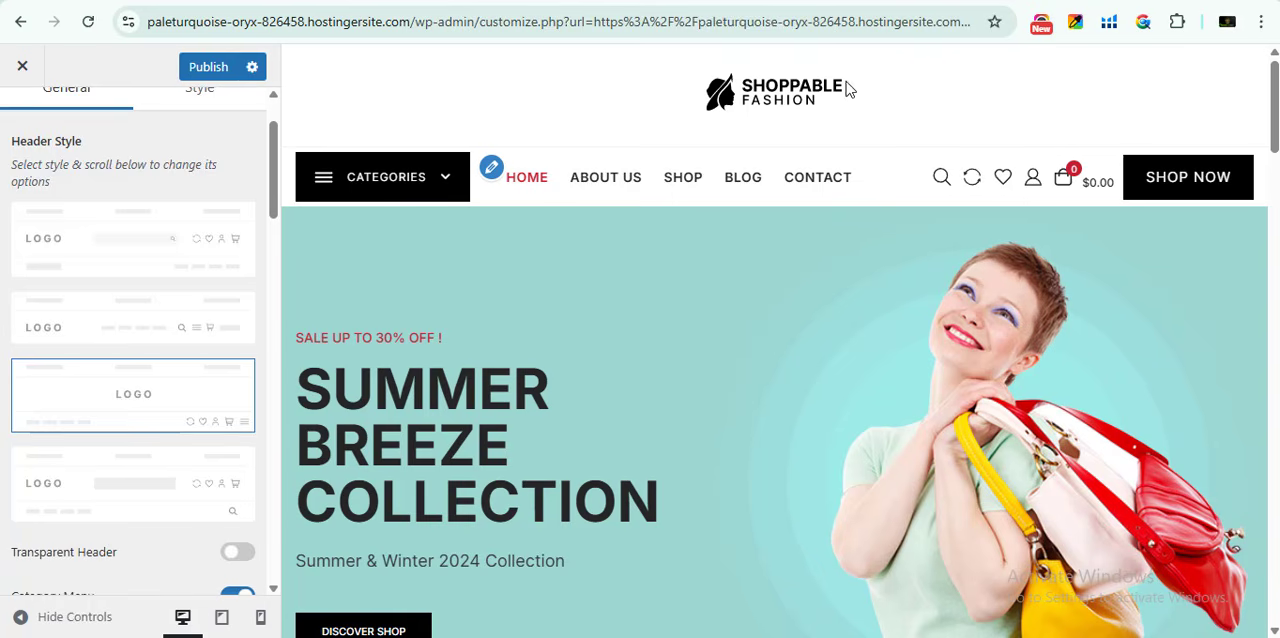
scroll(114, 443, down, 2)
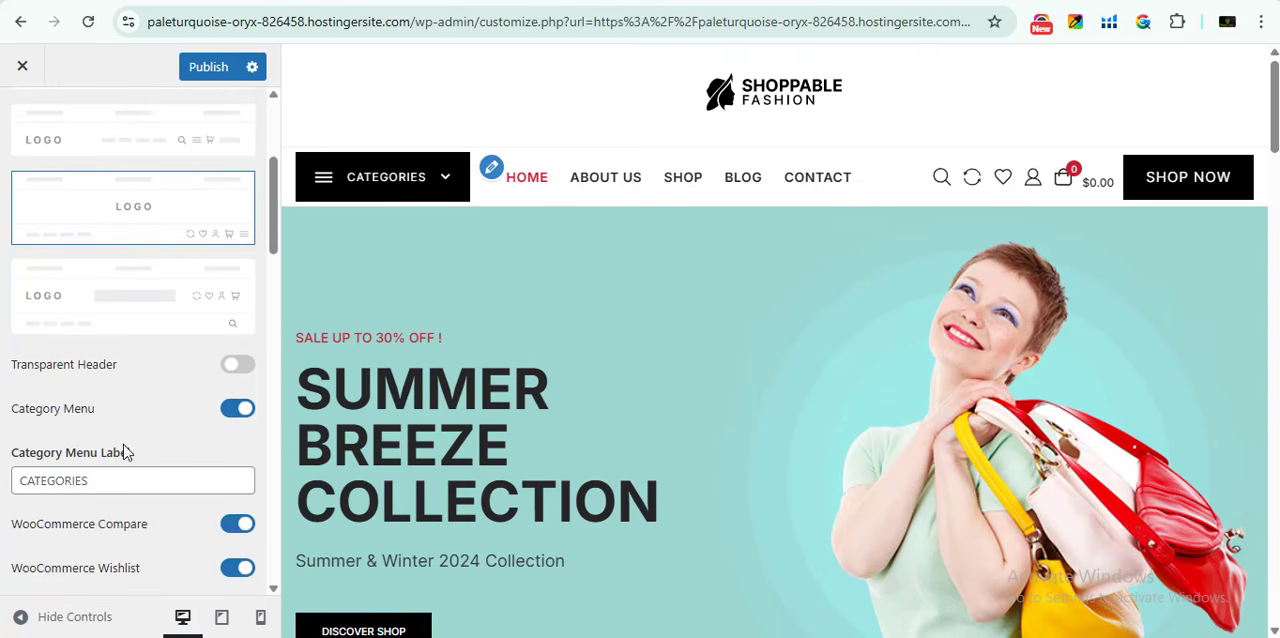
scroll(119, 401, down, 1)
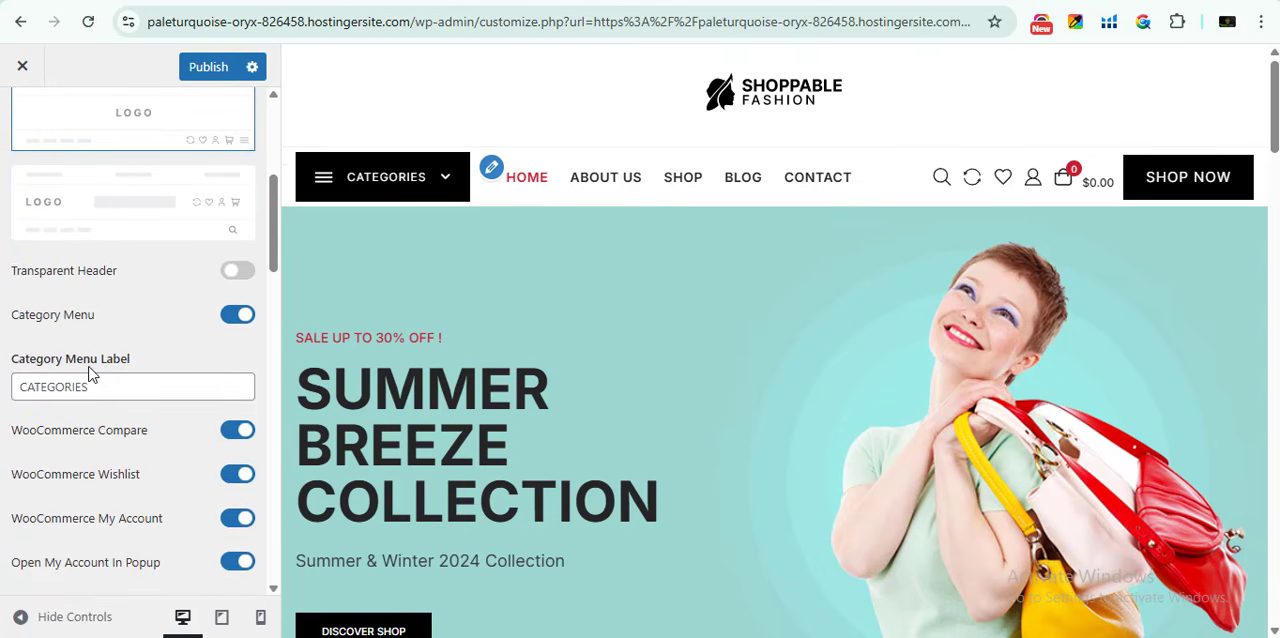
scroll(133, 348, down, 1)
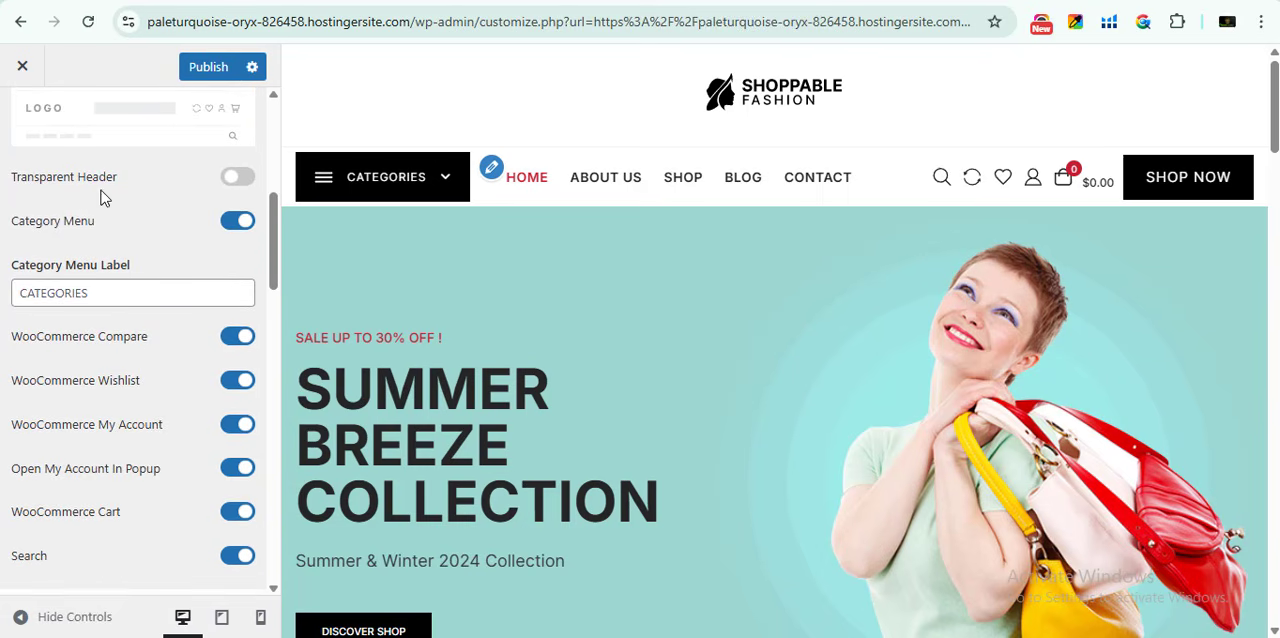
click(233, 179)
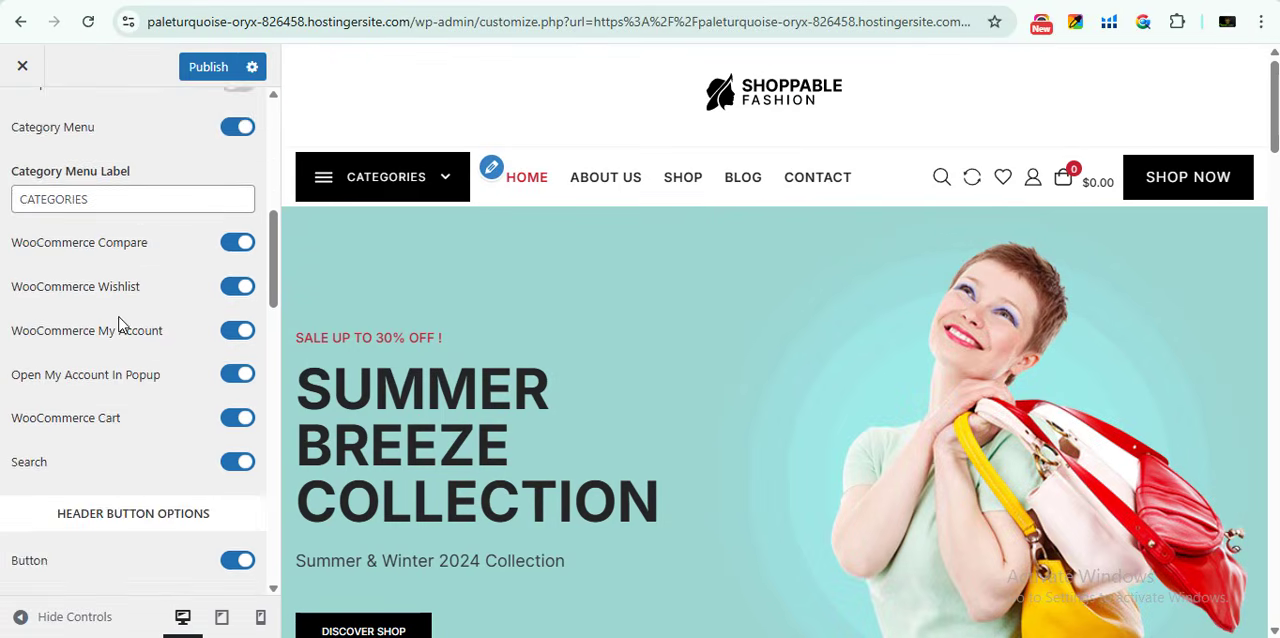
scroll(120, 323, up, 2)
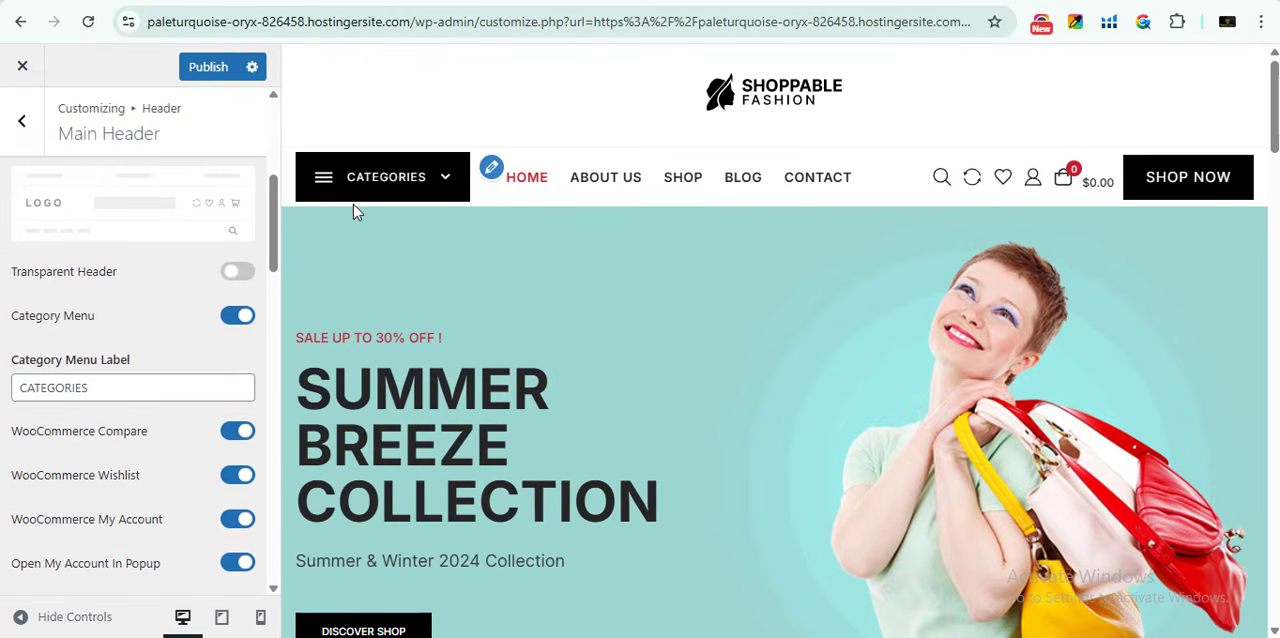
click(230, 322)
- Examine the main header's WooCommerce, search, header button text and link, and header media options without changing them
scroll(177, 423, down, 8)
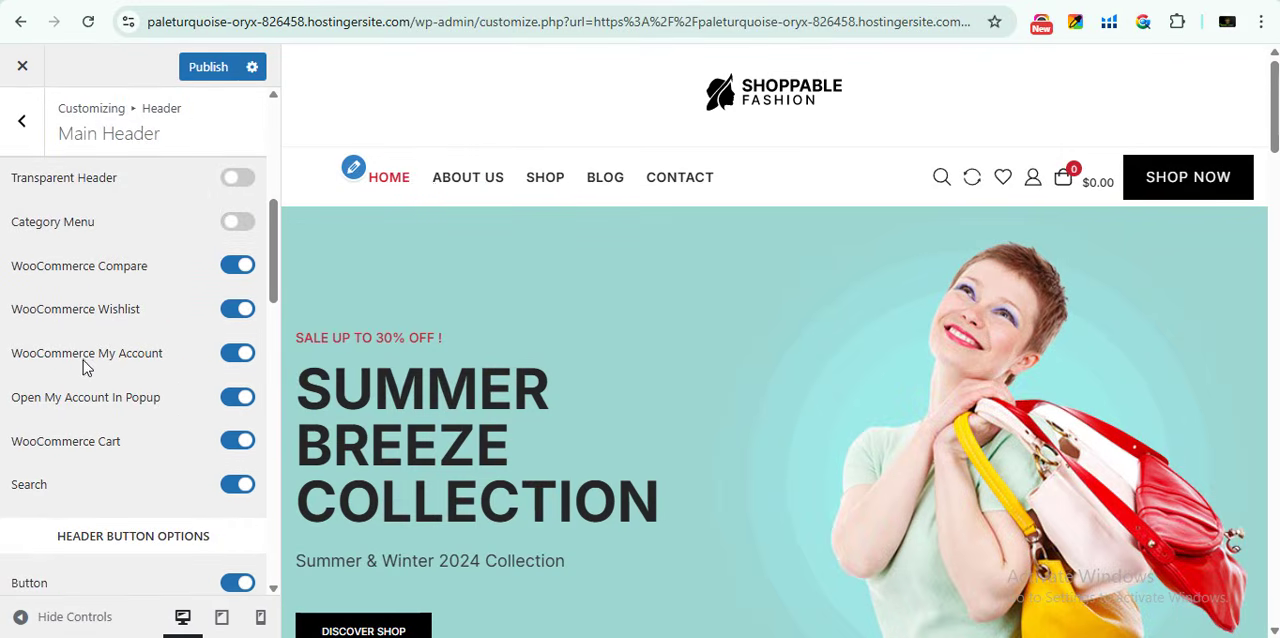
scroll(84, 368, up, 1)
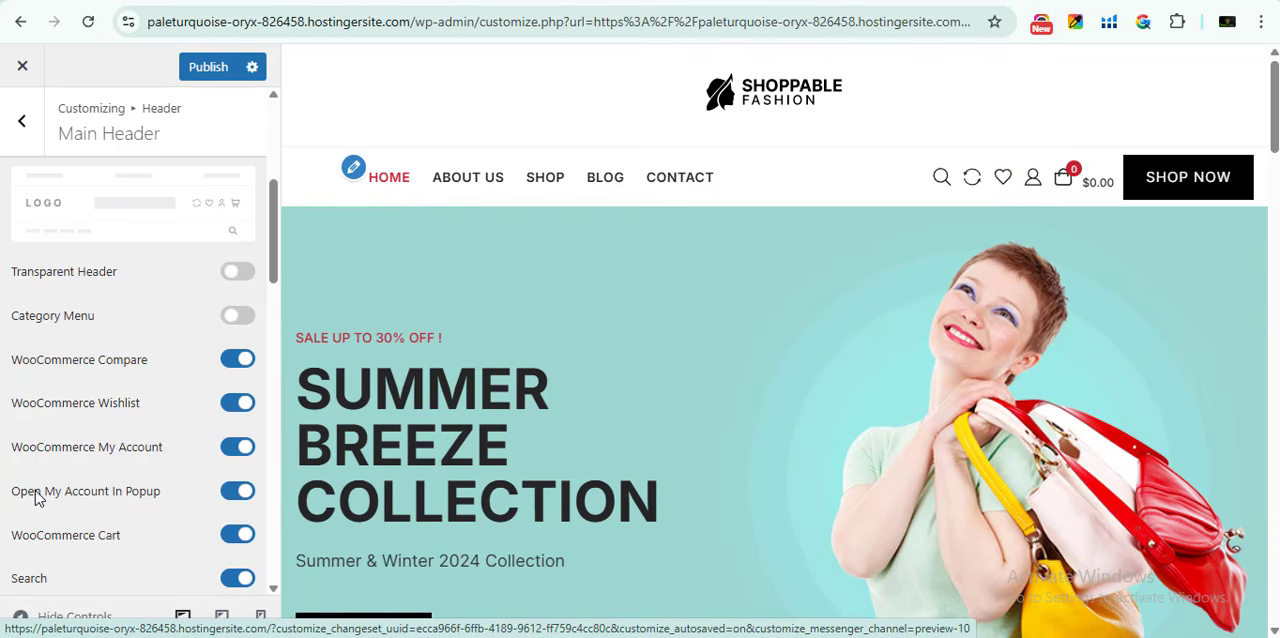
scroll(160, 437, down, 1)
scroll(203, 388, down, 1)
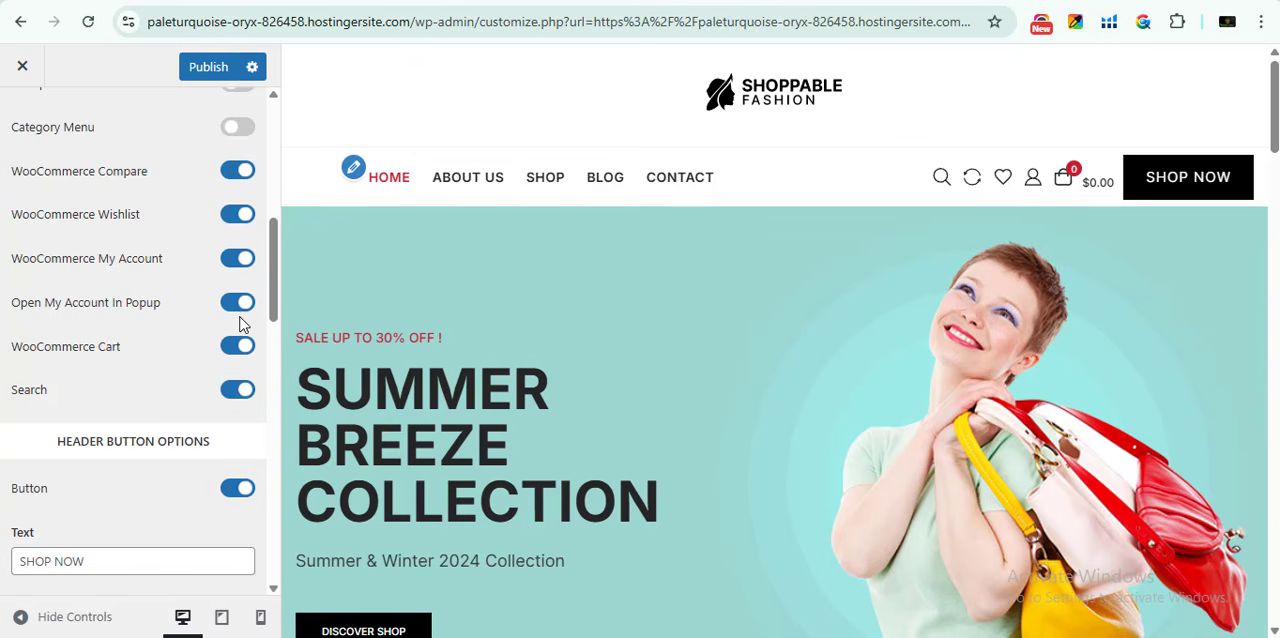
scroll(186, 432, down, 2)
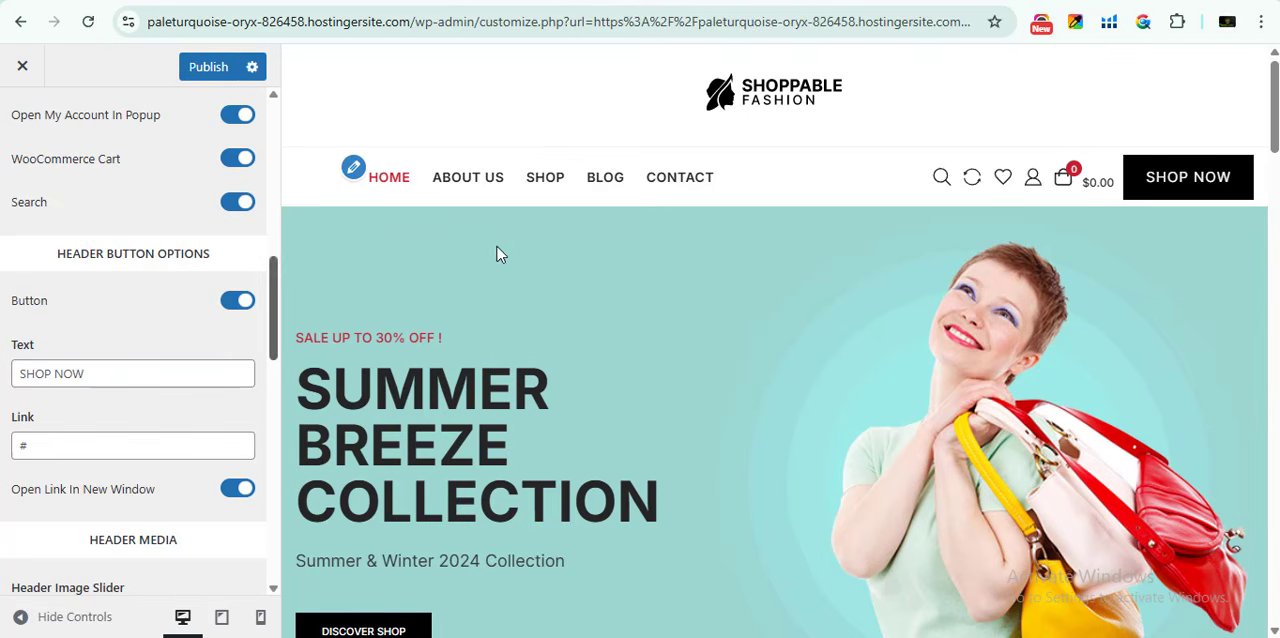
scroll(107, 285, down, 1)
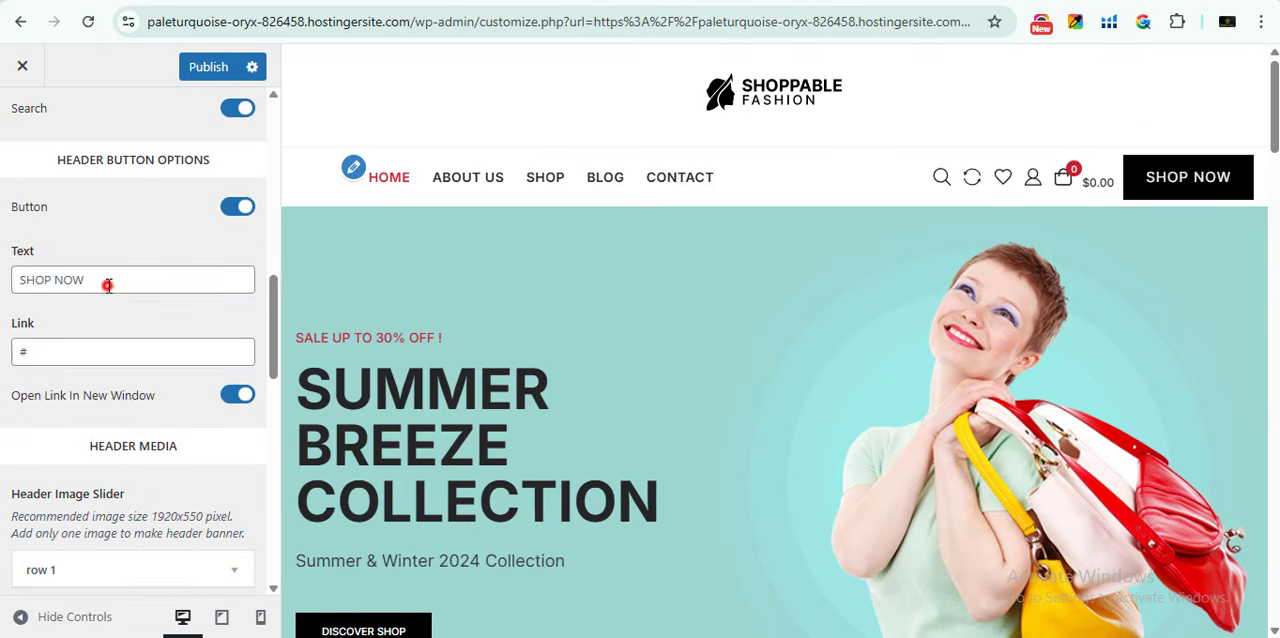
drag(107, 285, 16, 288)
click(50, 352)
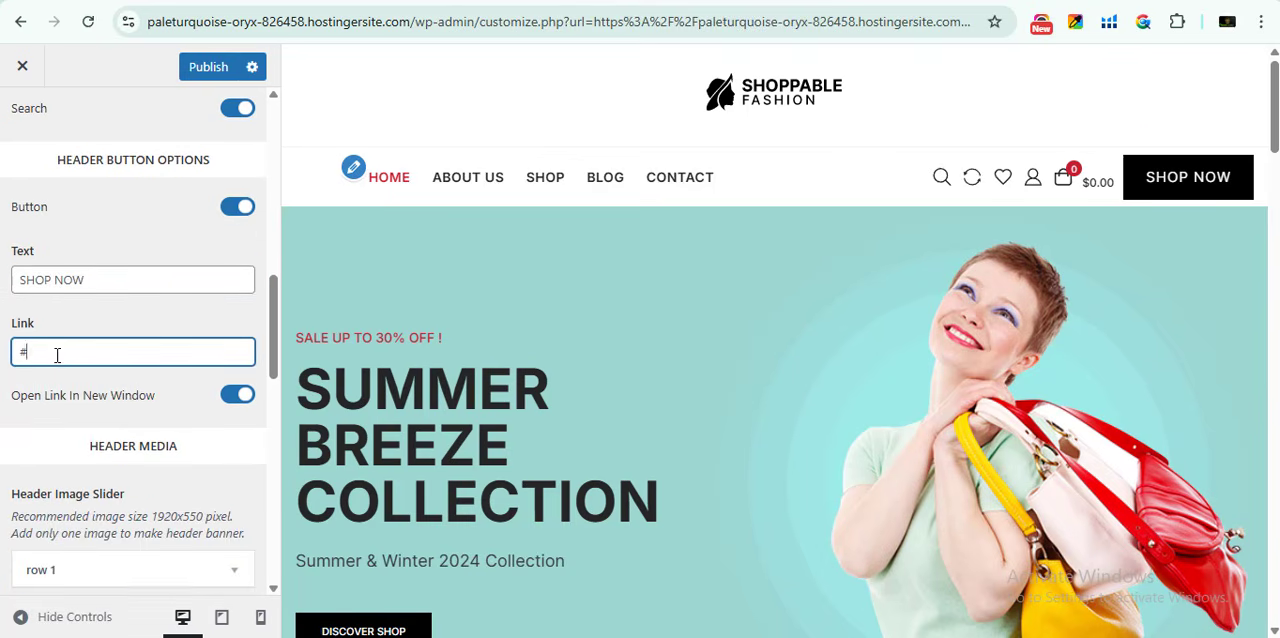
drag(50, 352, 20, 353)
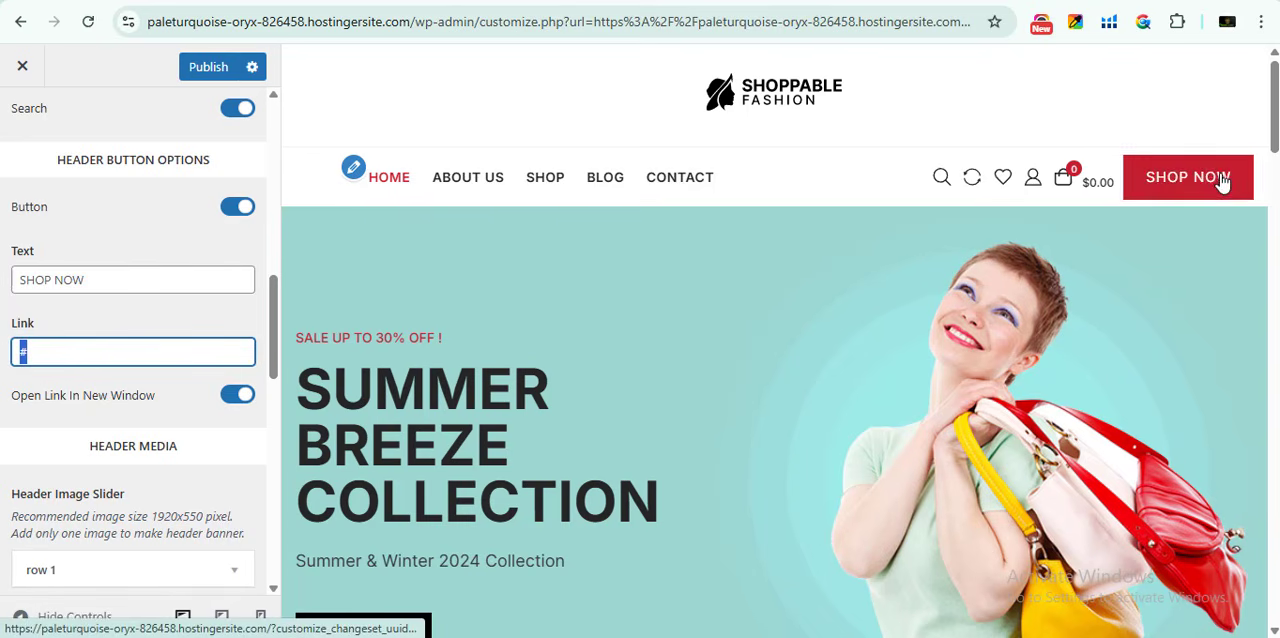
scroll(42, 375, down, 1)
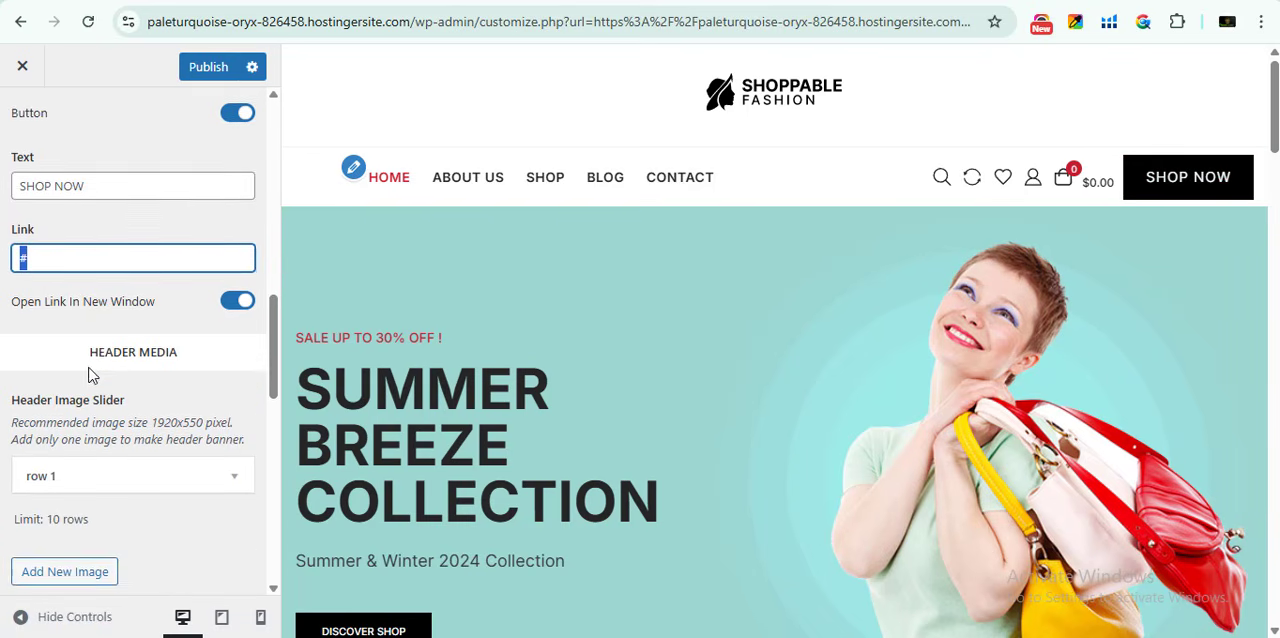
click(109, 360)
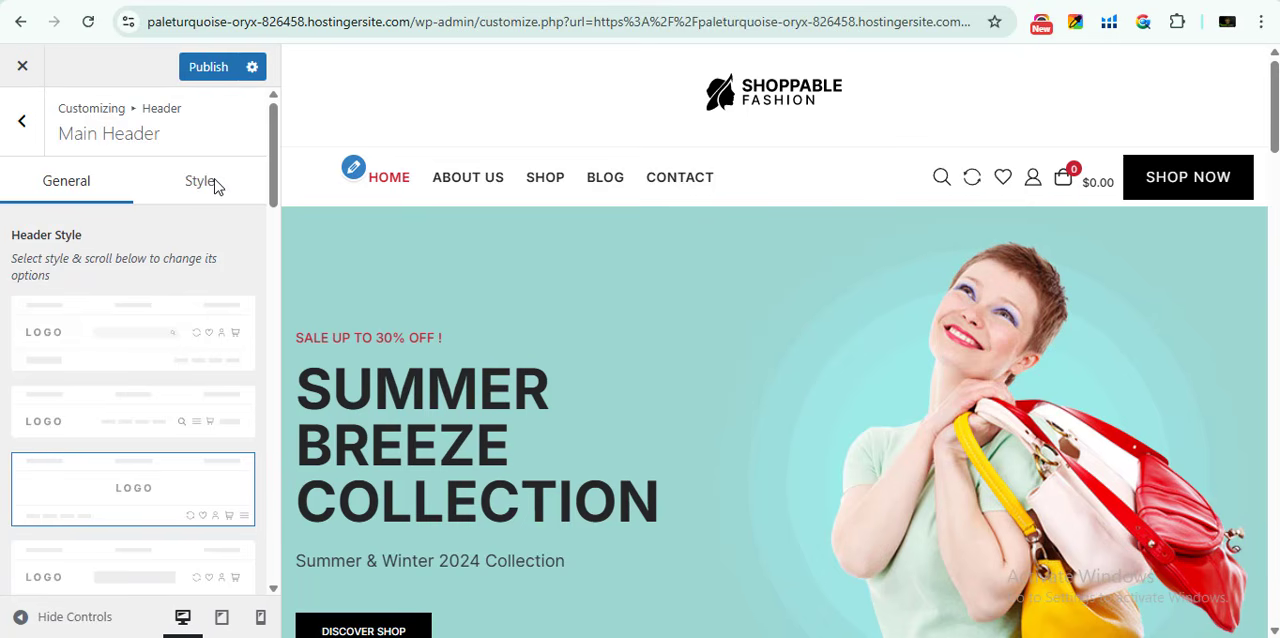
- Set the Mid Header border color to the purple preset in the Main Header style settings
click(197, 186)
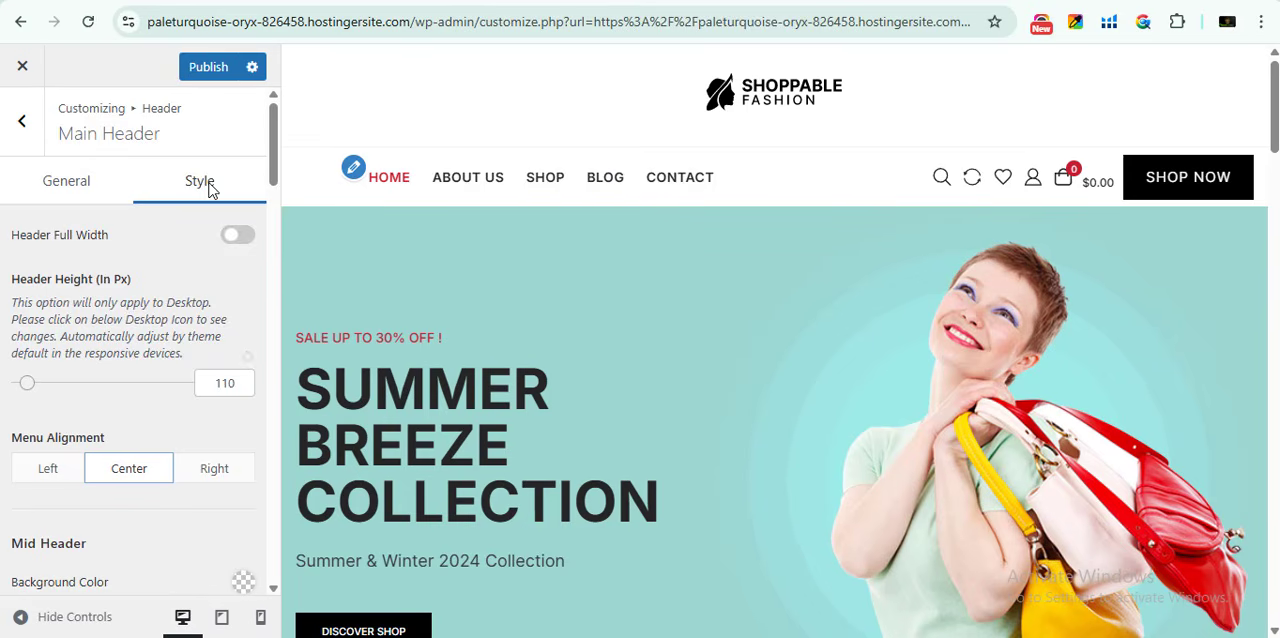
scroll(177, 375, down, 4)
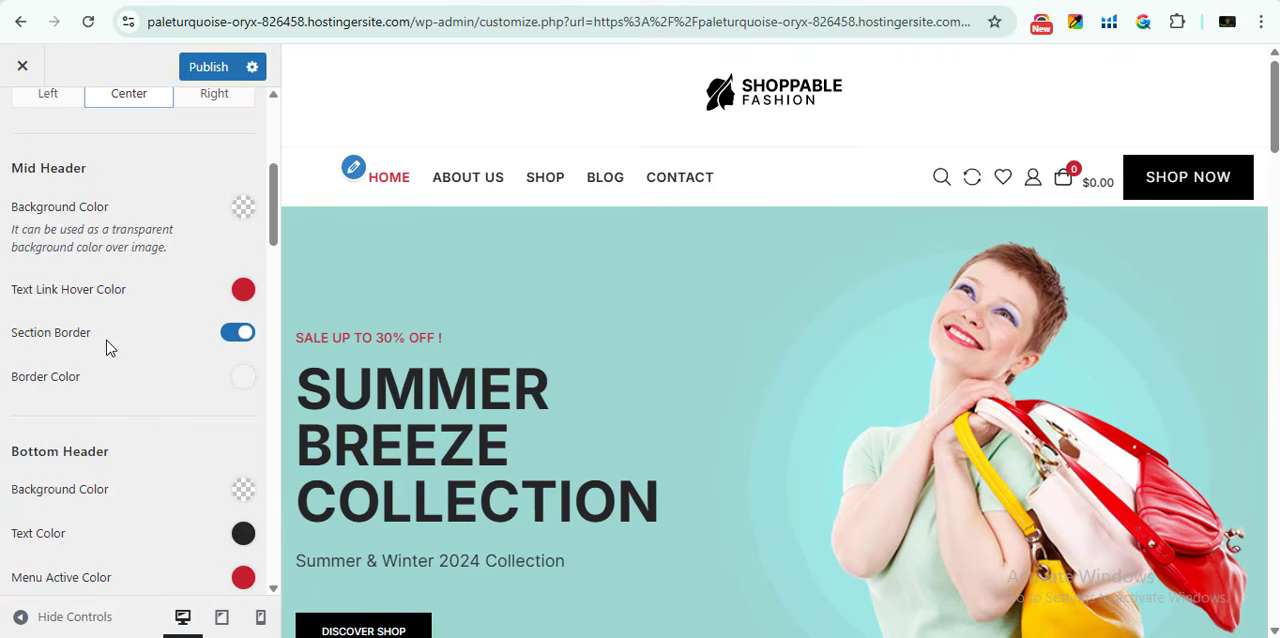
click(243, 377)
click(226, 429)
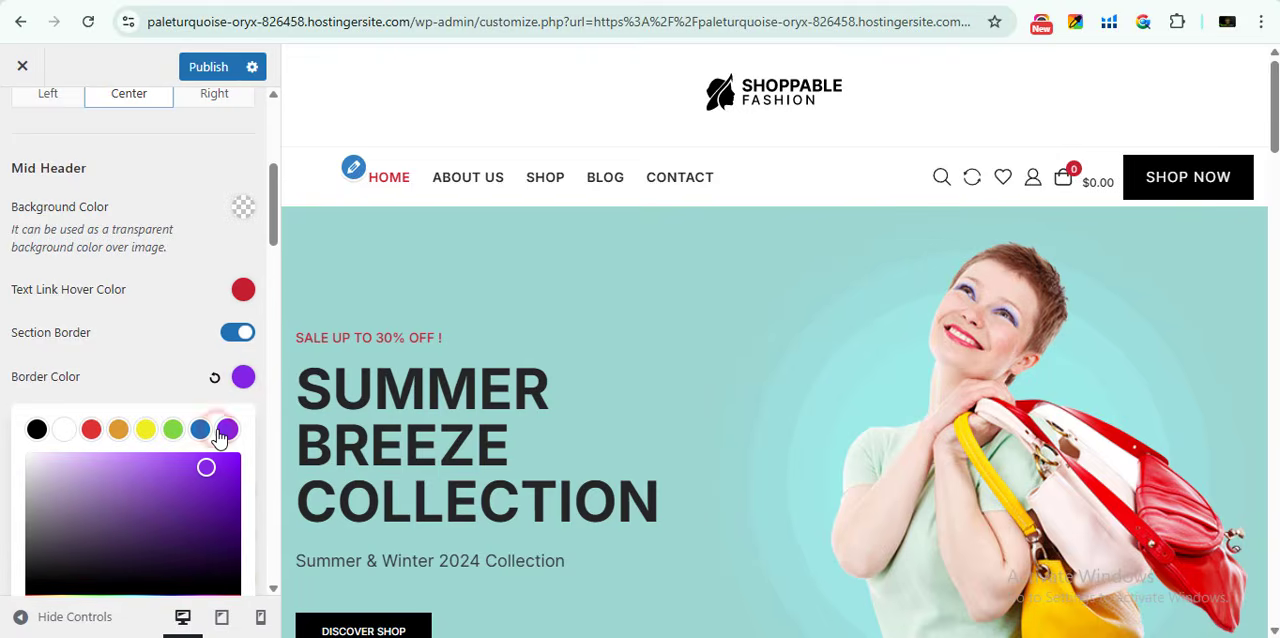
click(149, 363)
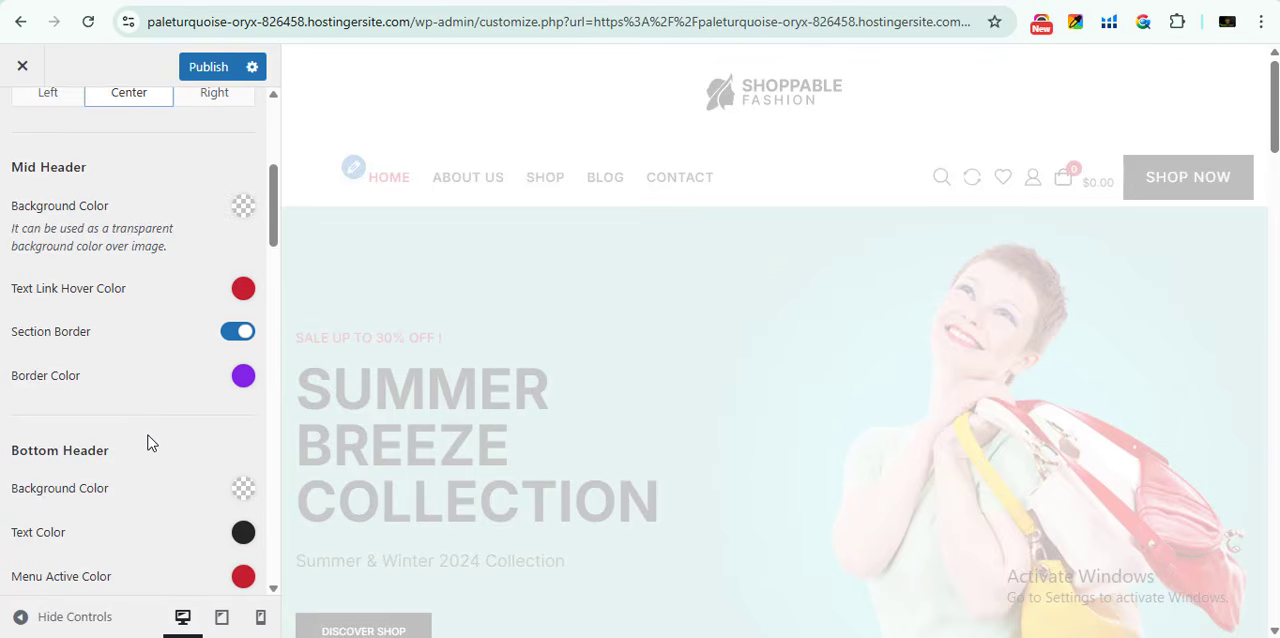
- Set the Bottom Header background color to the purple preset
scroll(137, 456, down, 1)
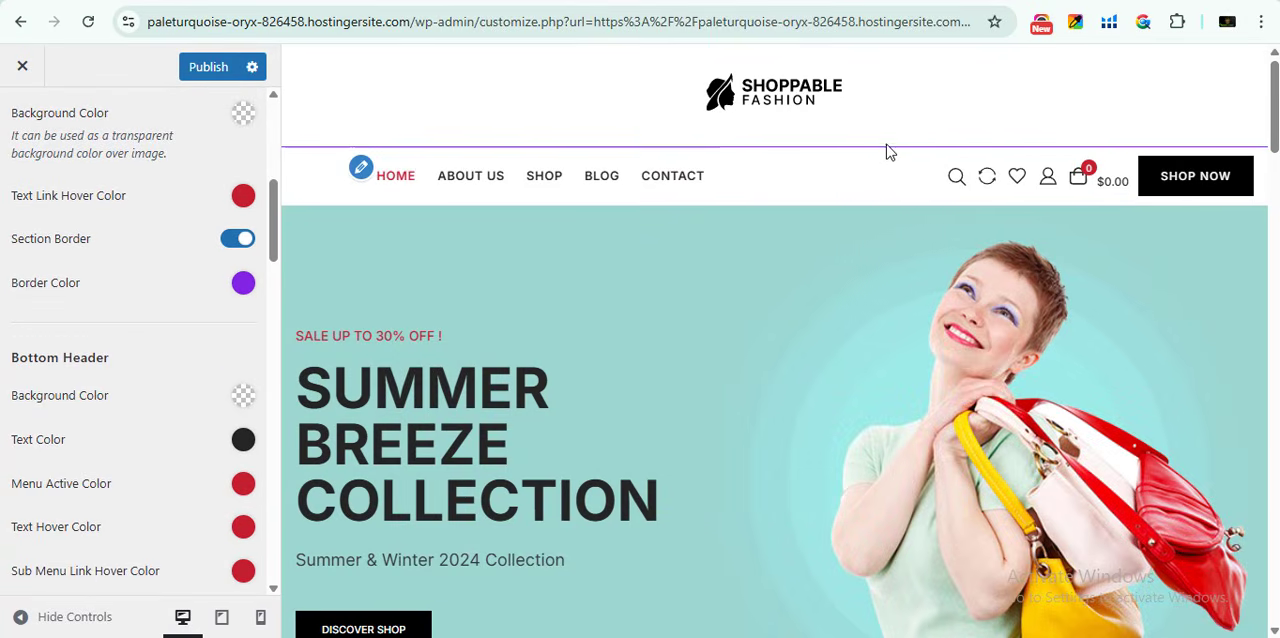
scroll(100, 429, down, 2)
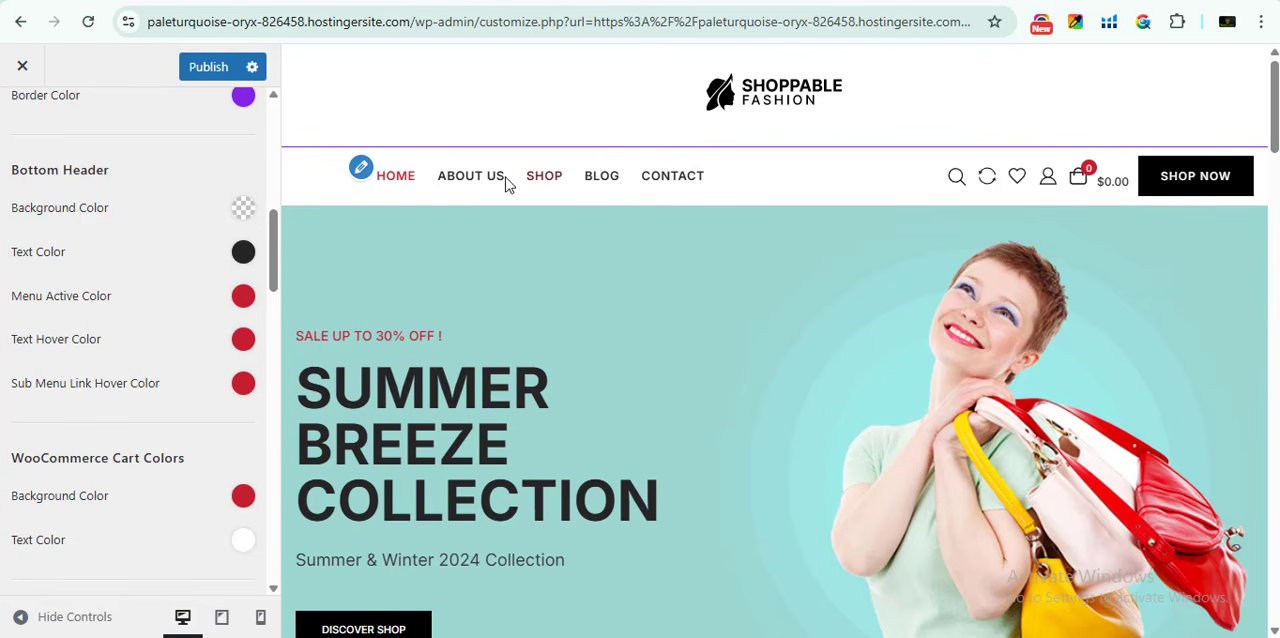
click(242, 214)
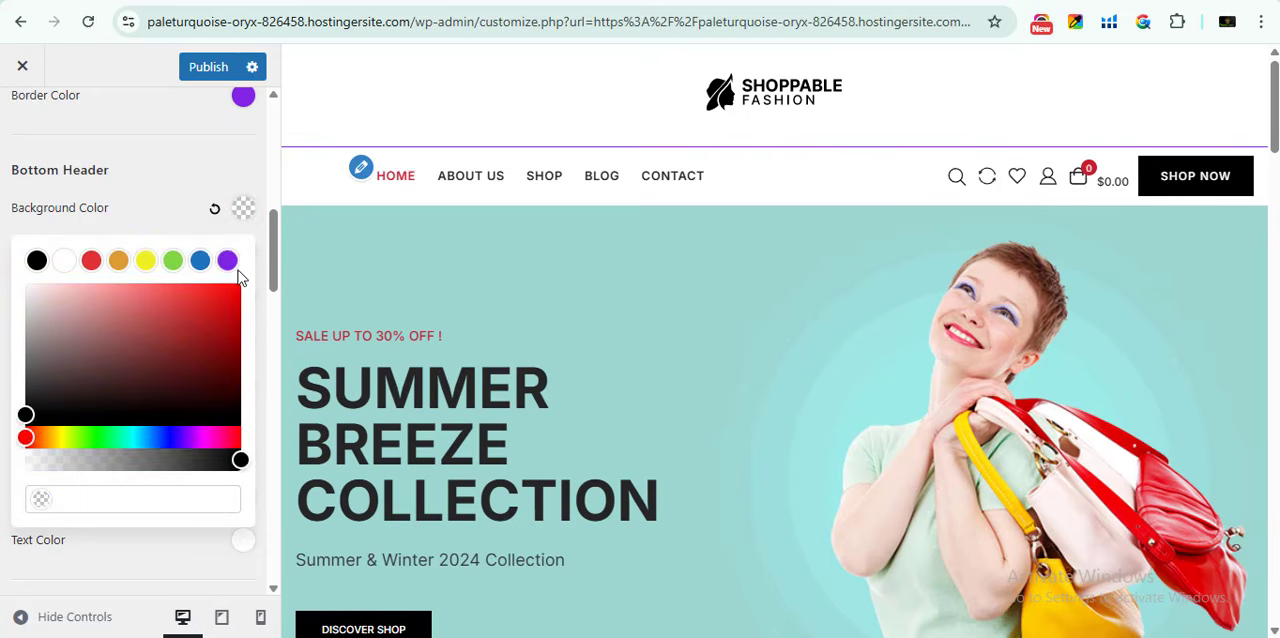
click(227, 260)
click(108, 214)
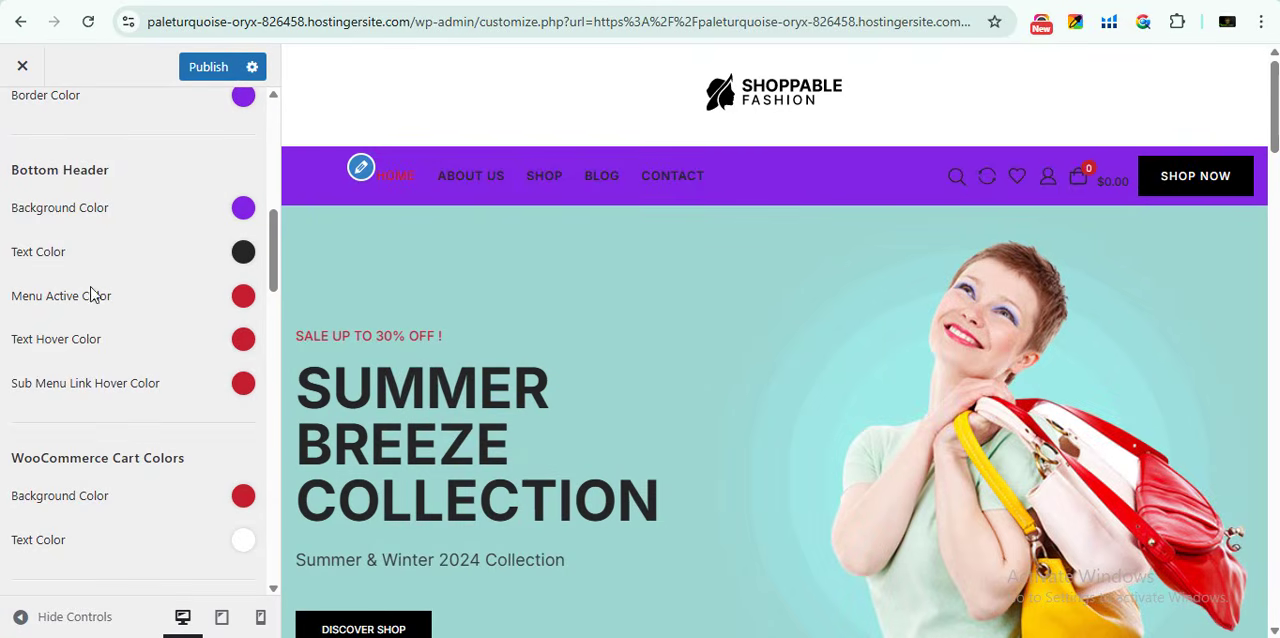
- Set the Bottom Header text color to white
scroll(91, 291, down, 1)
scroll(97, 289, up, 1)
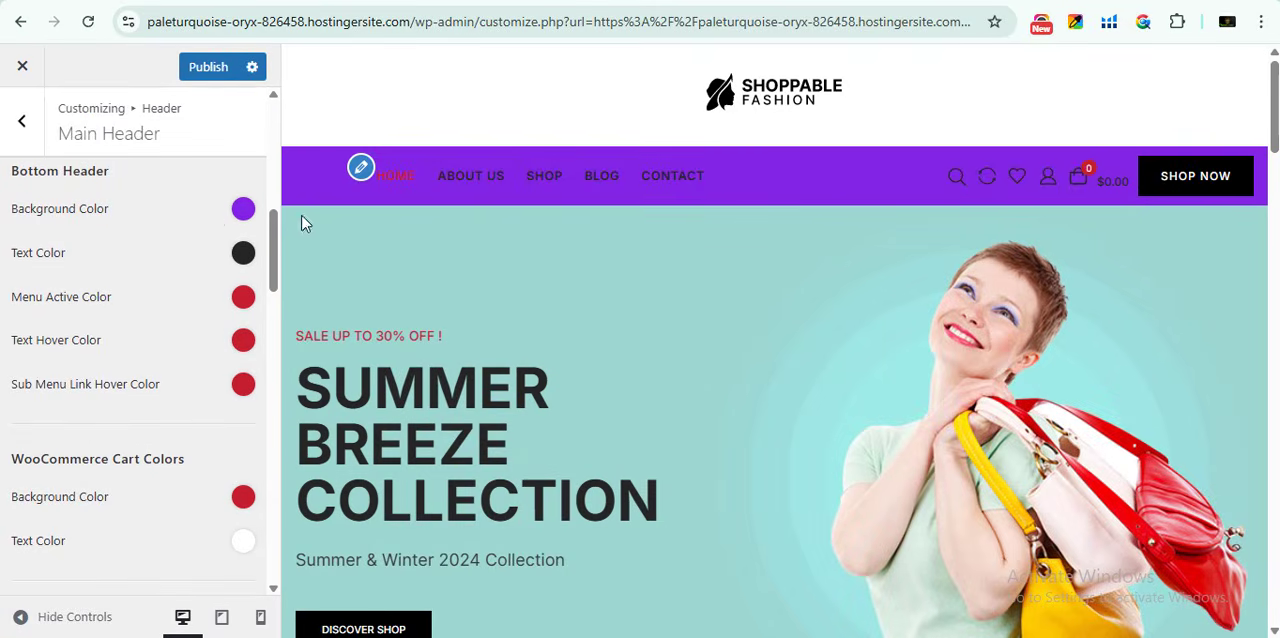
click(243, 253)
click(65, 300)
click(88, 257)
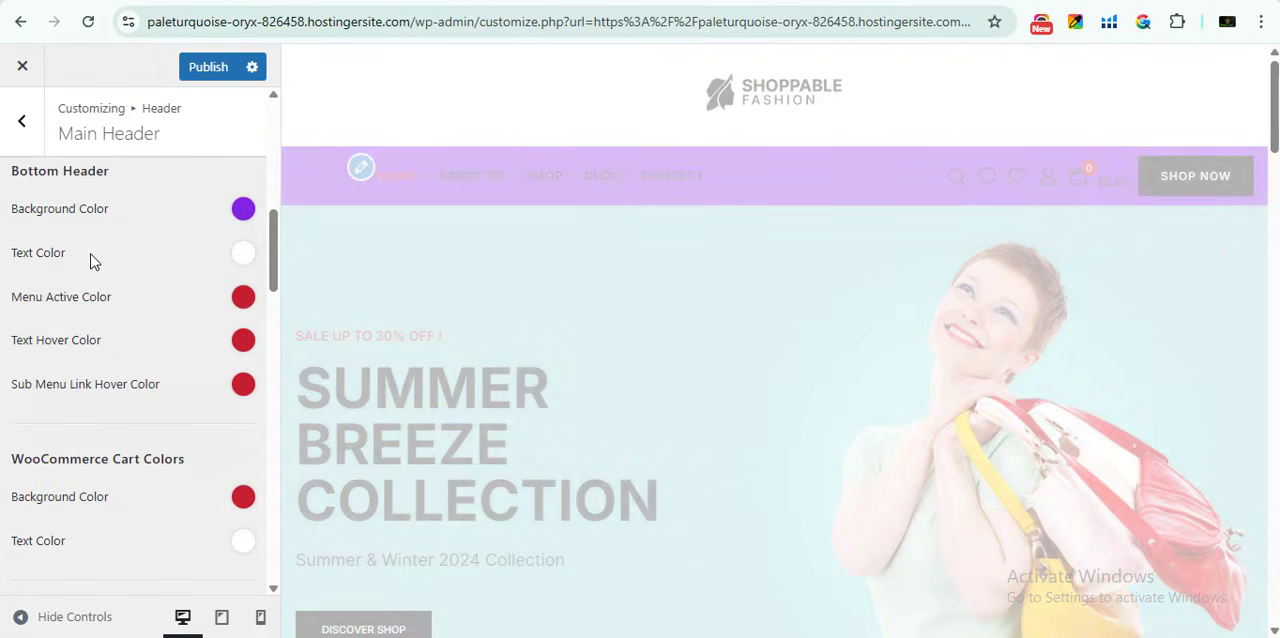
- Check the recolored header in the page preview and view the WooCommerce cart and header button color options
scroll(110, 375, down, 1)
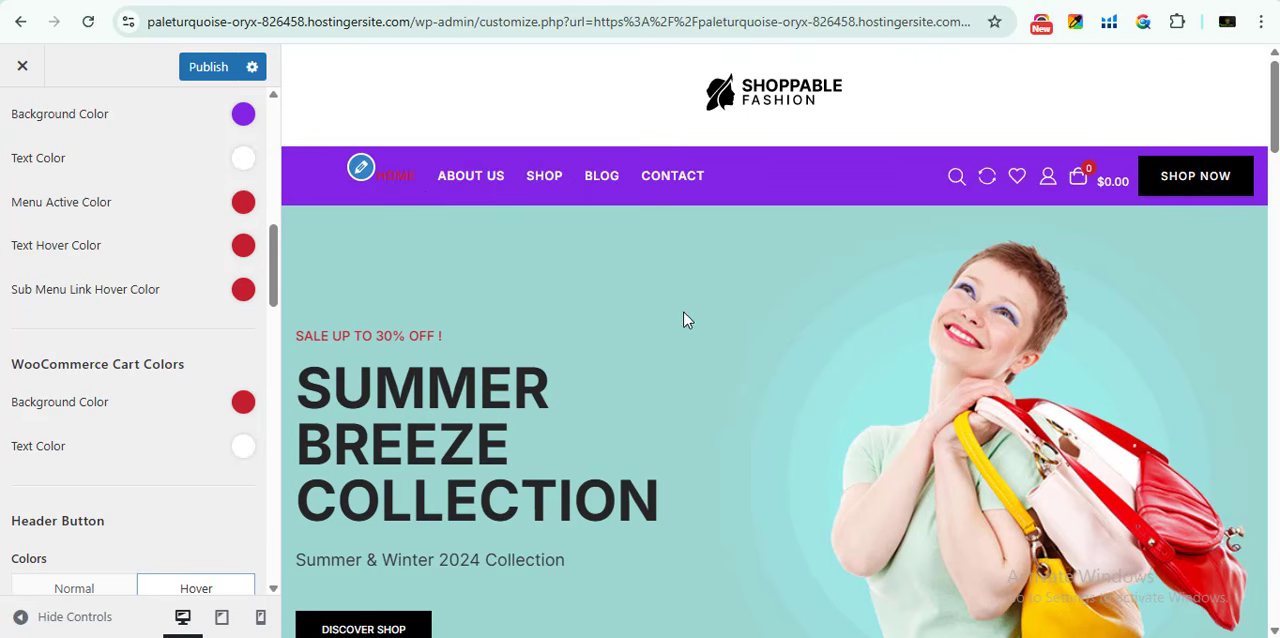
scroll(960, 420, down, 6)
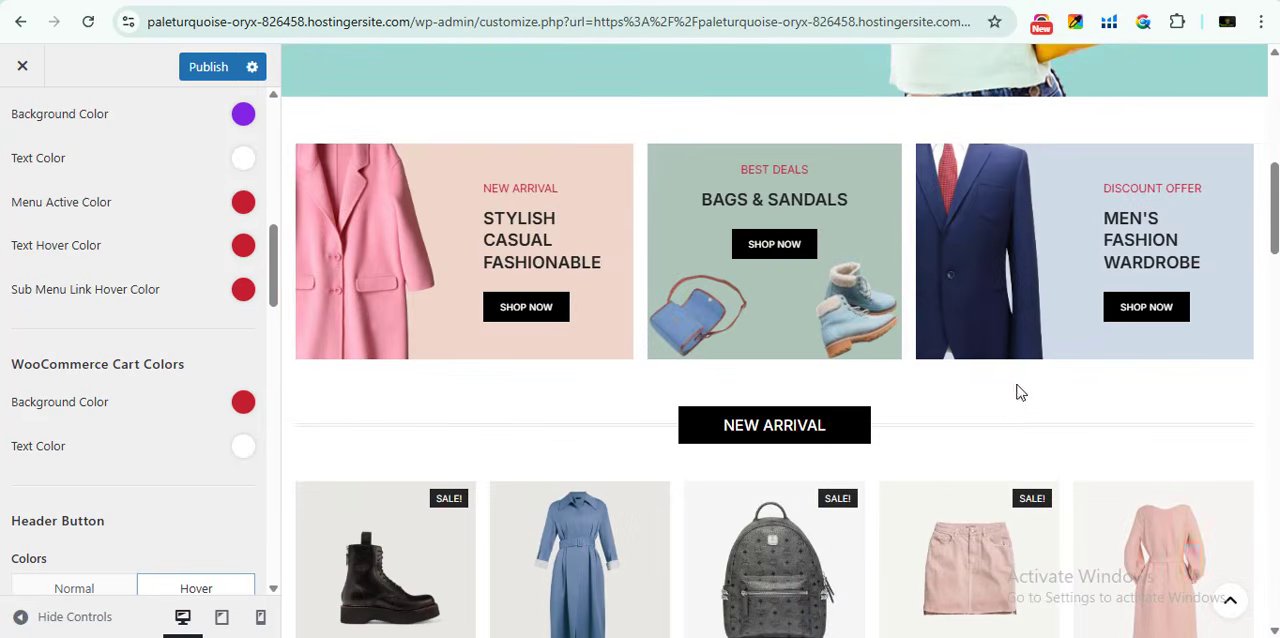
scroll(977, 398, up, 6)
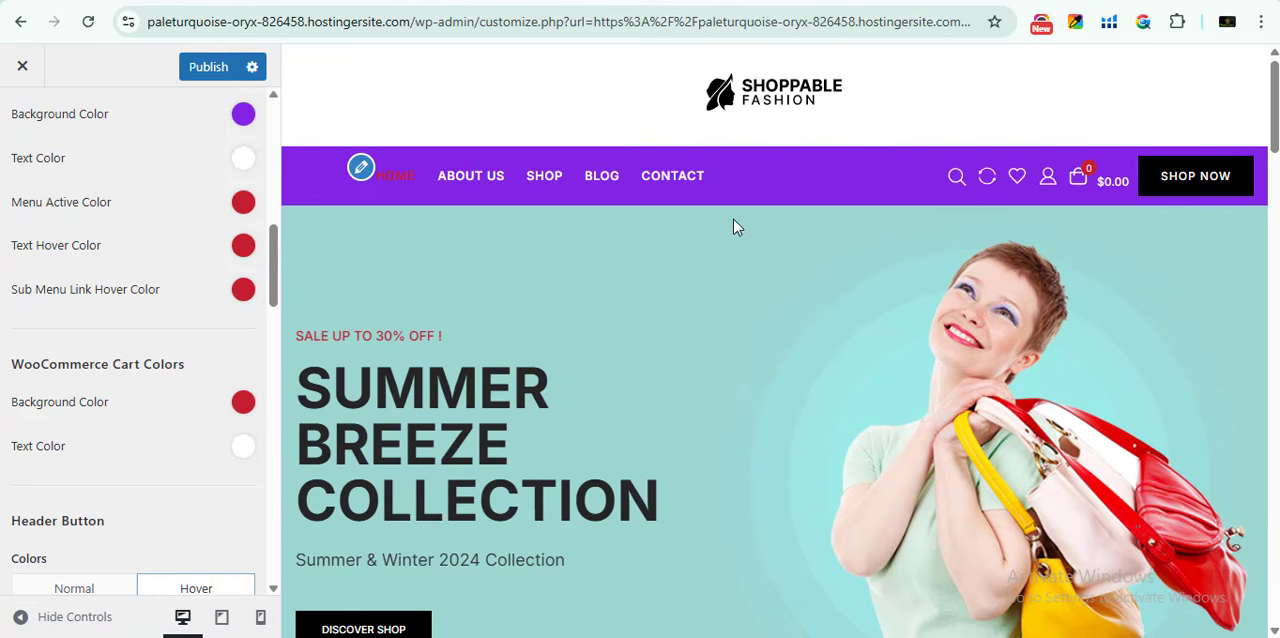
scroll(72, 380, down, 3)
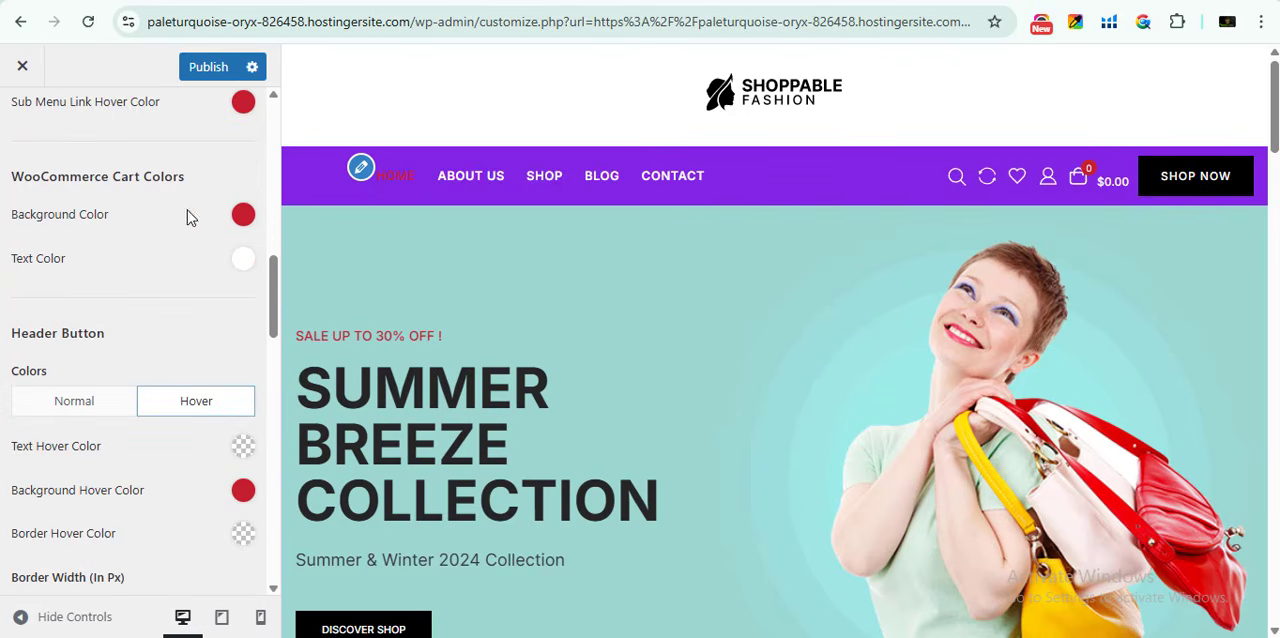
- Check the cart drop-down in the page preview and examine the header button color and typography options
mouse_move(1090, 170)
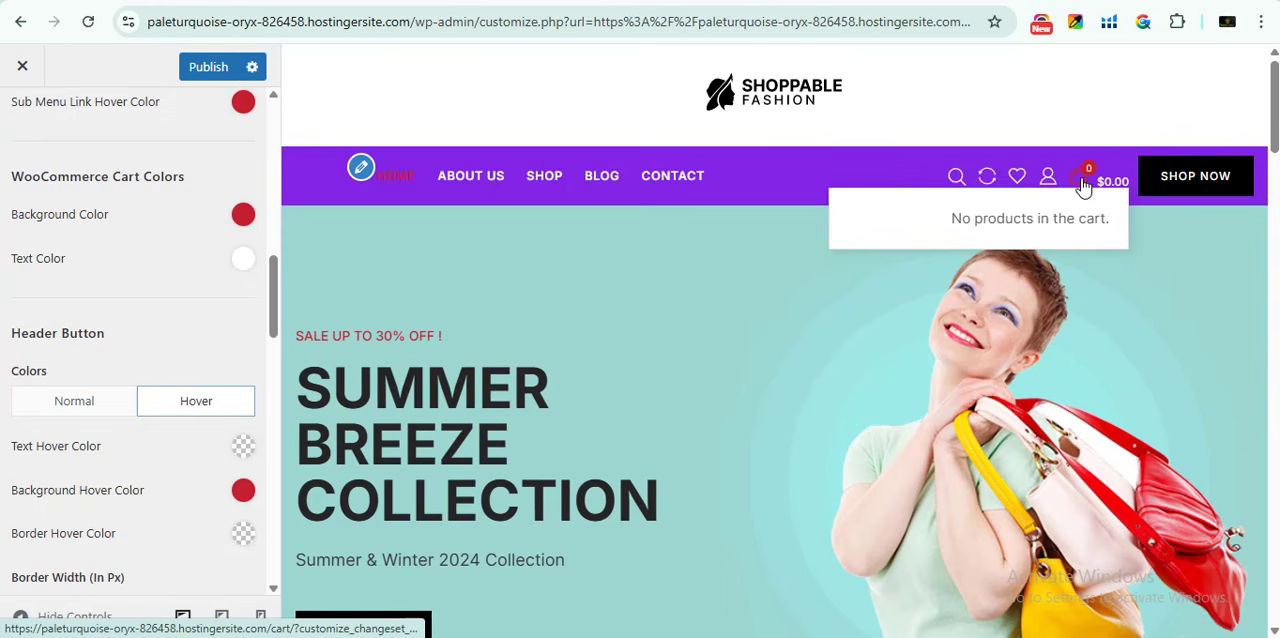
scroll(89, 317, down, 15)
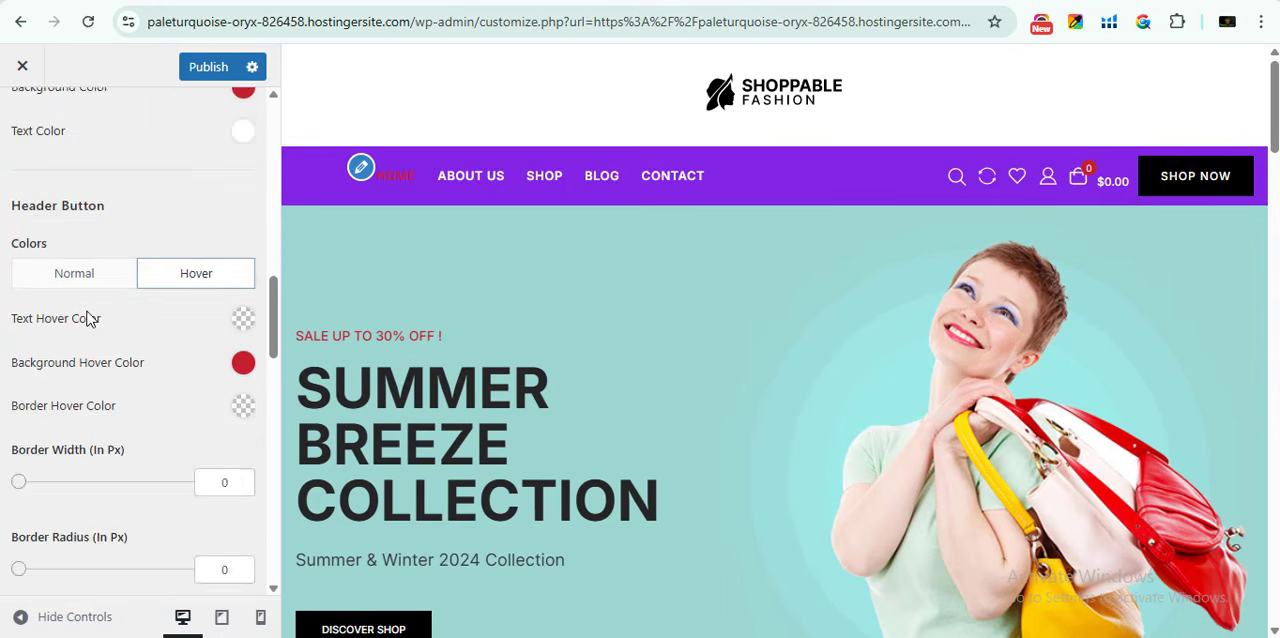
scroll(94, 383, up, 5)
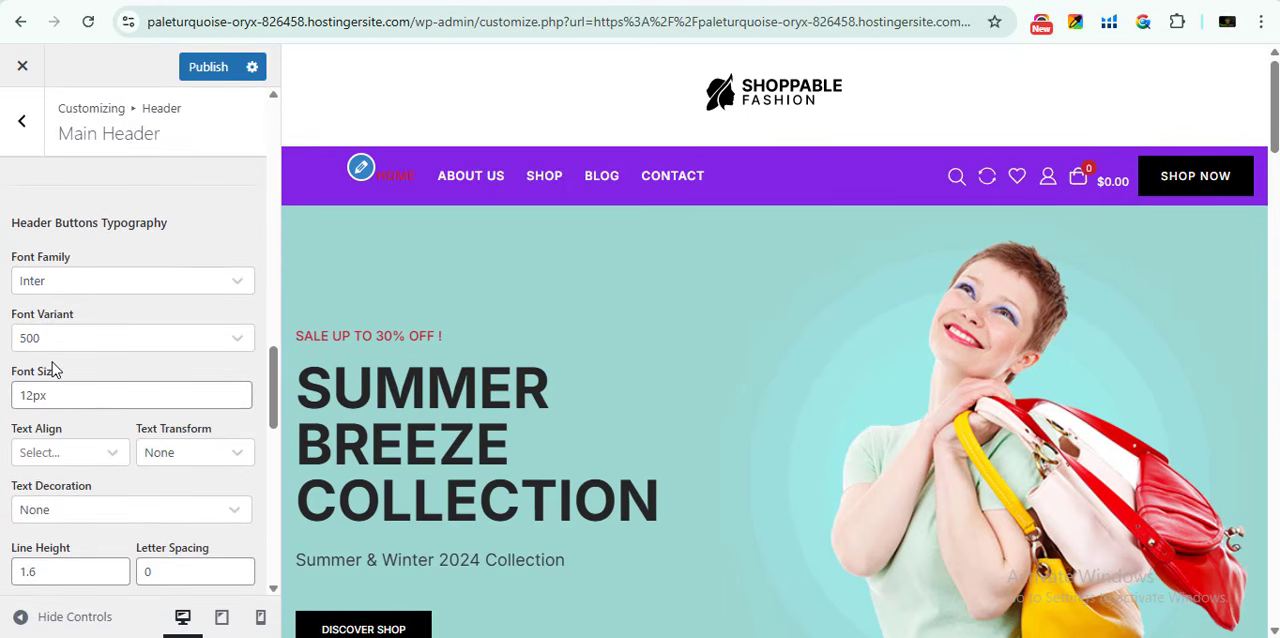
click(49, 279)
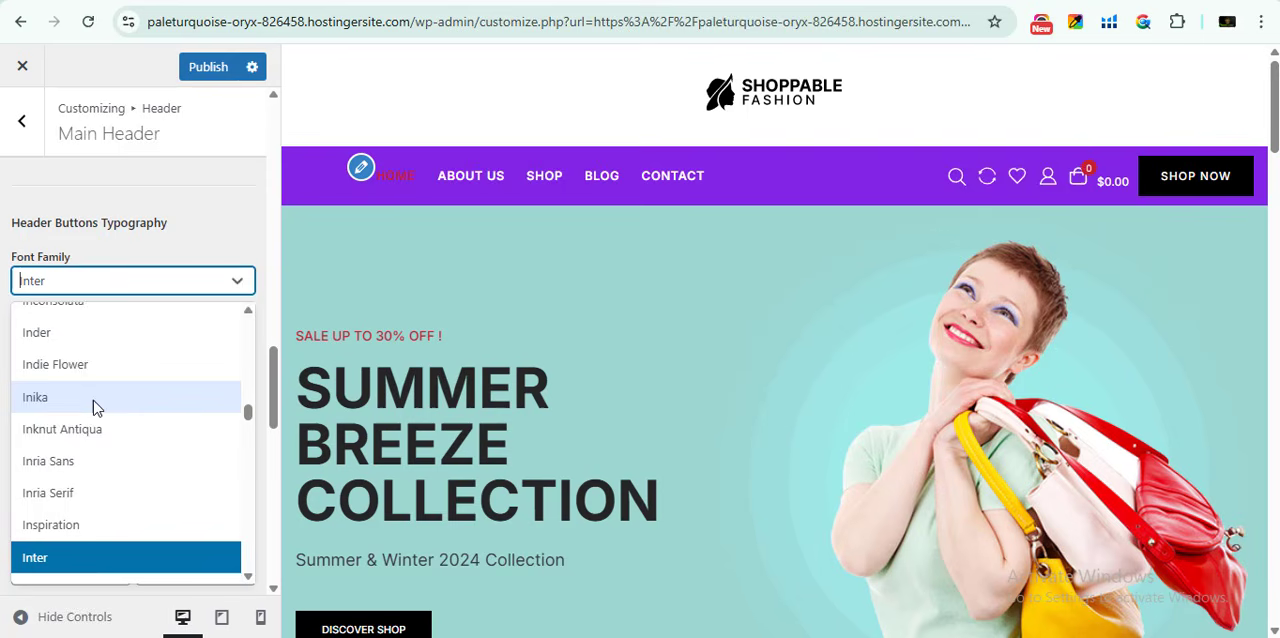
click(151, 229)
scroll(166, 305, up, 10)
scroll(9, 423, up, 5)
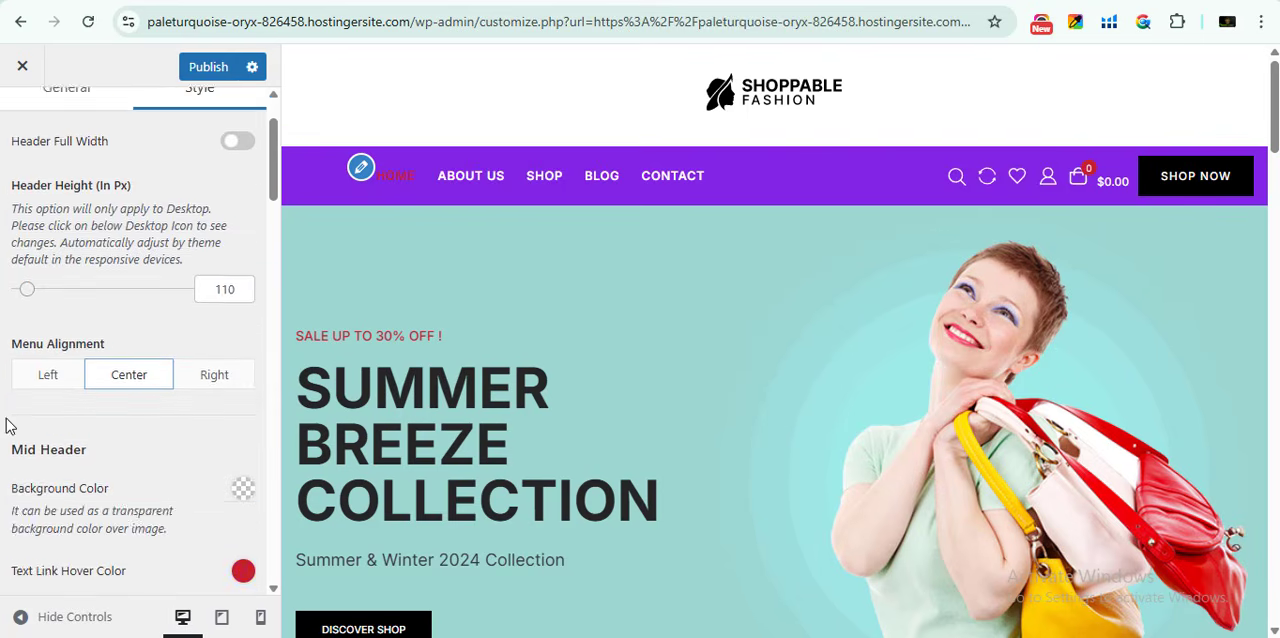
- Enable the Fixed Header option in the Fixed Header settings and check its effect by scrolling the page preview
click(22, 122)
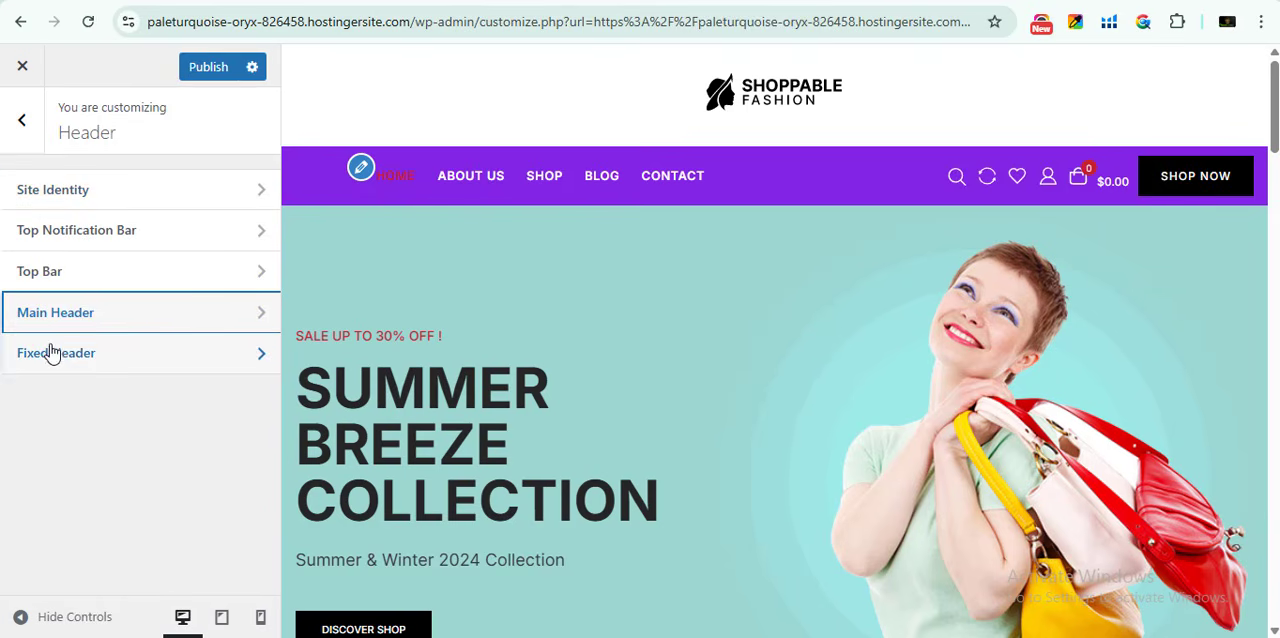
click(83, 360)
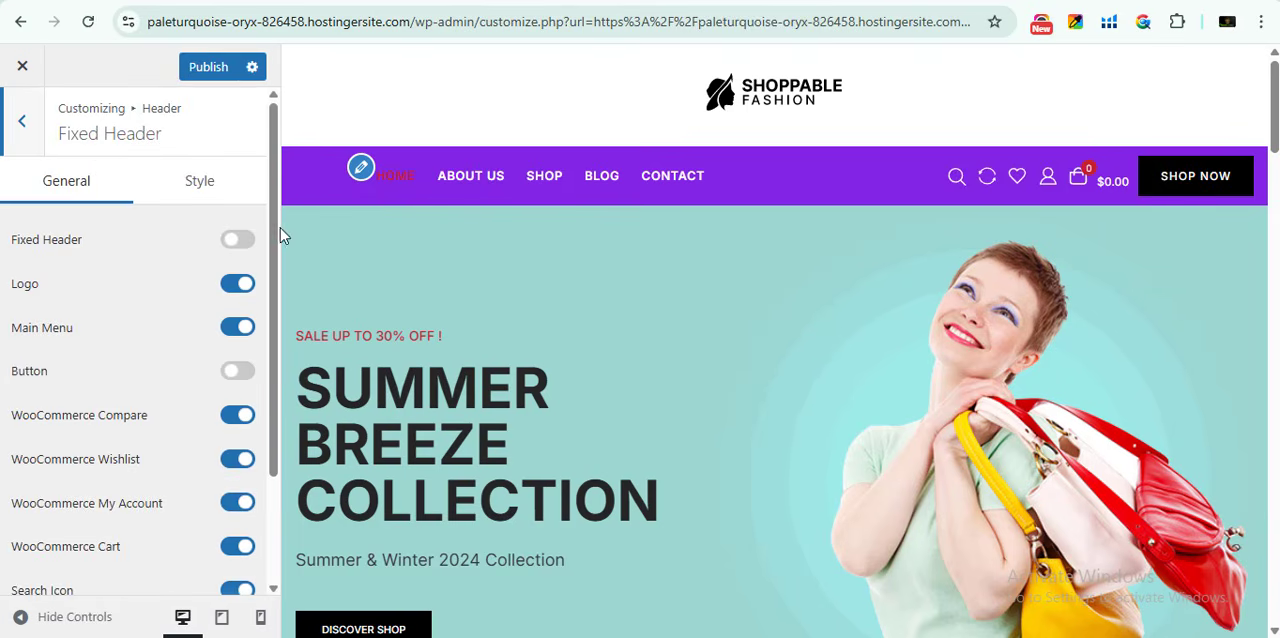
click(237, 240)
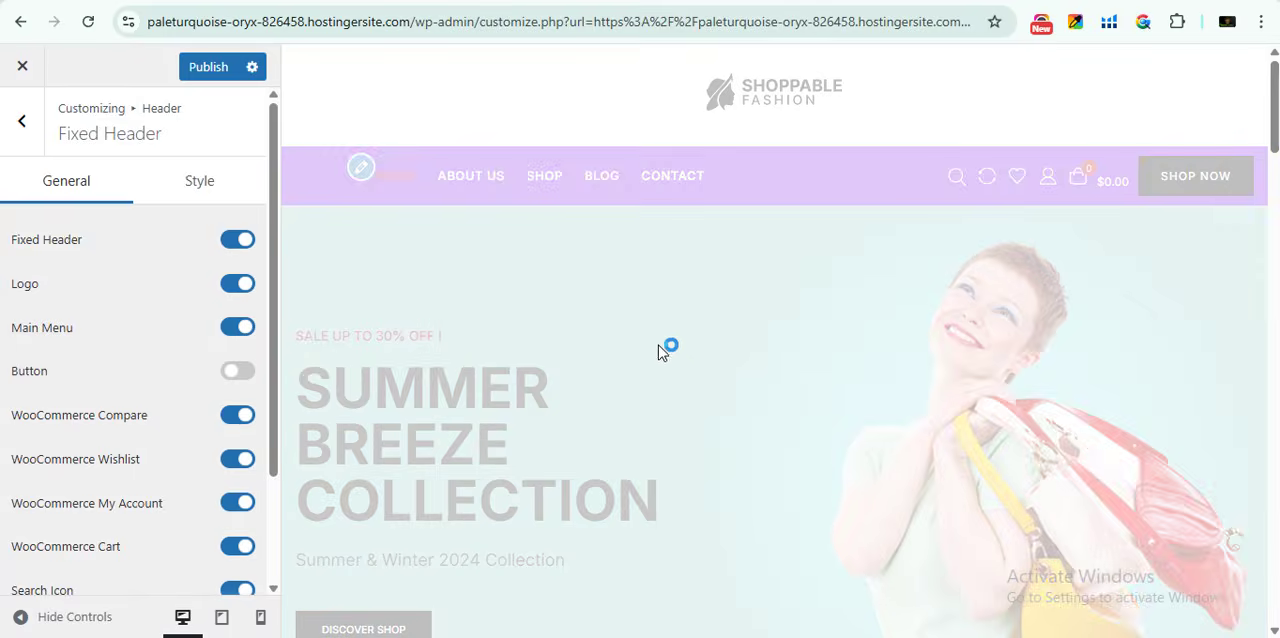
scroll(618, 336, down, 10)
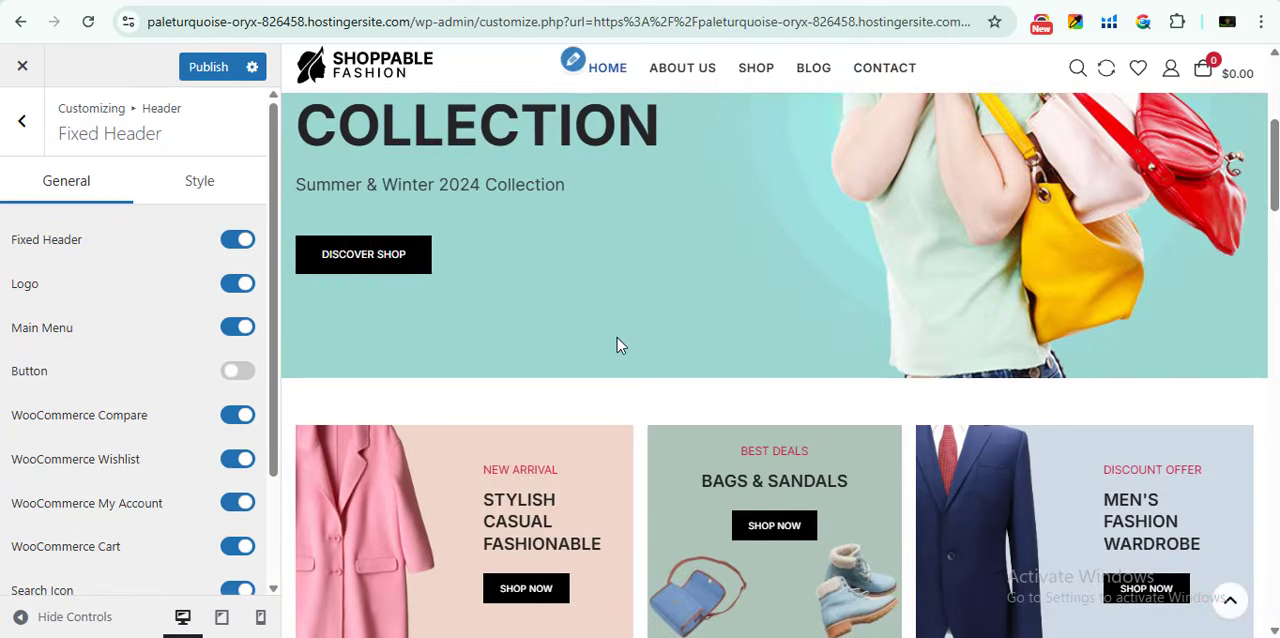
scroll(612, 360, down, 3)
scroll(610, 362, up, 10)
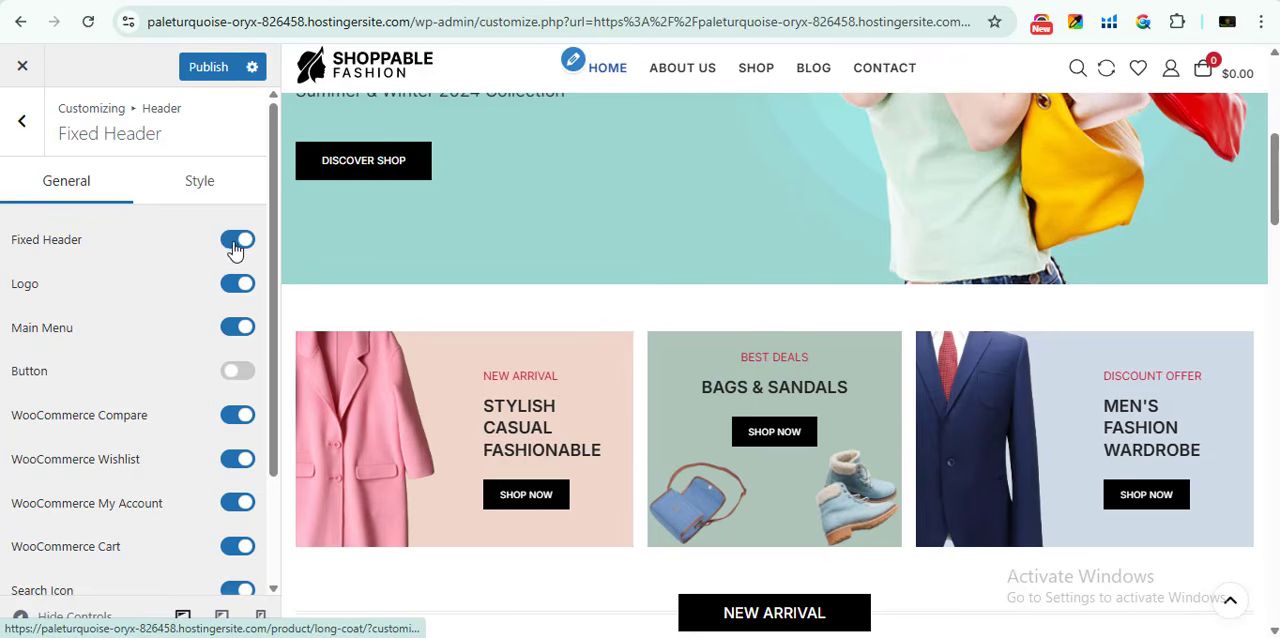
- Turn off the Fixed Header option, check the scrolling page preview and look over the remaining fixed header options
click(237, 242)
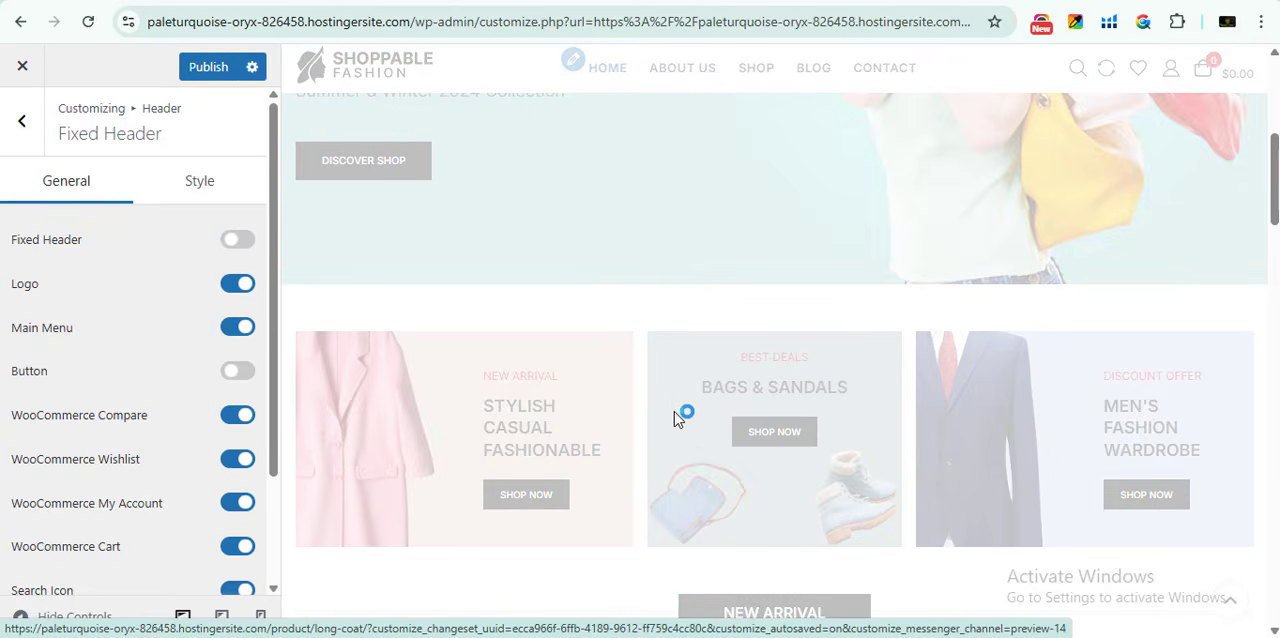
scroll(670, 395, down, 5)
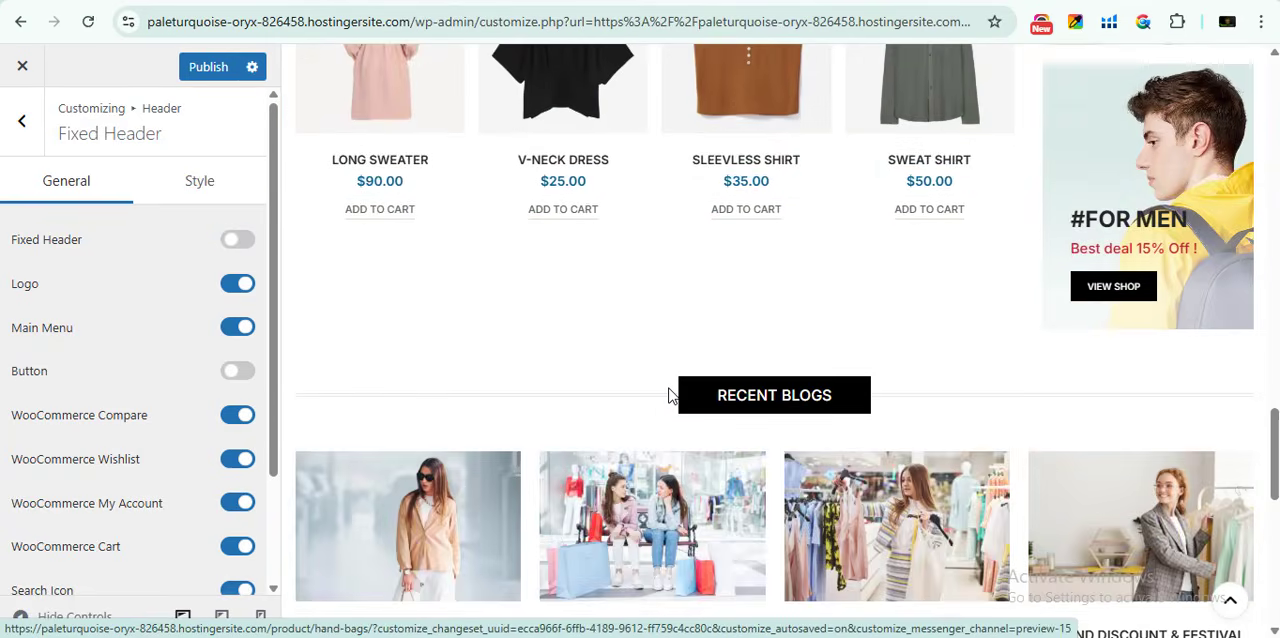
scroll(670, 395, up, 8)
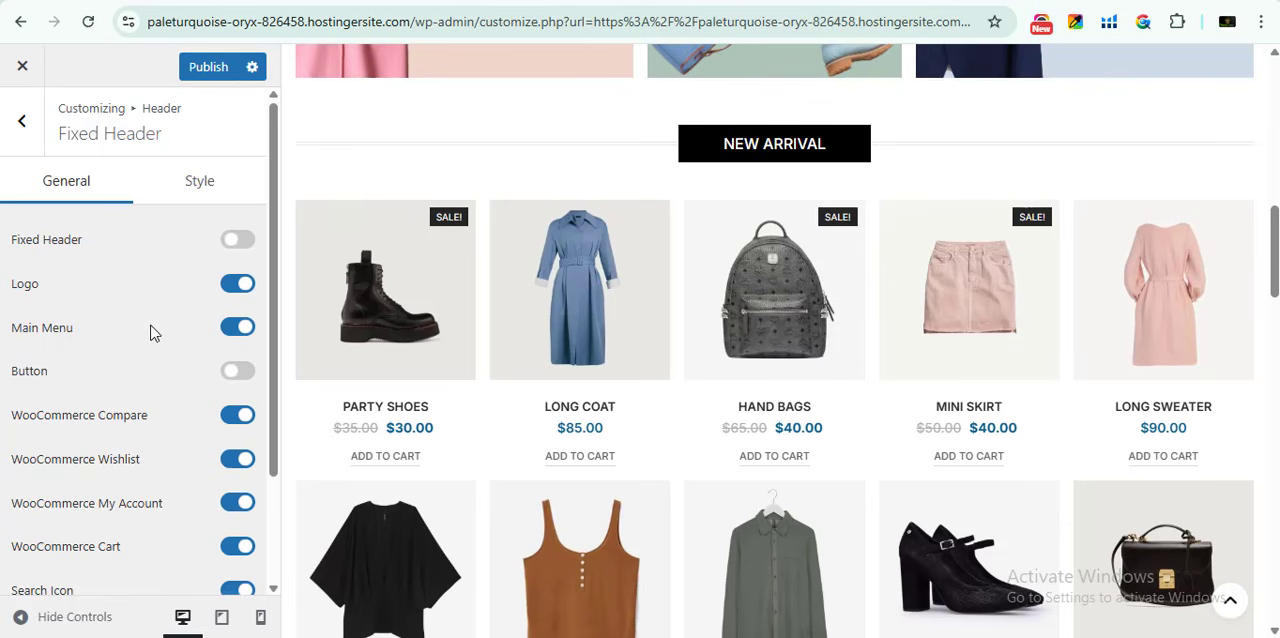
scroll(185, 430, down, 3)
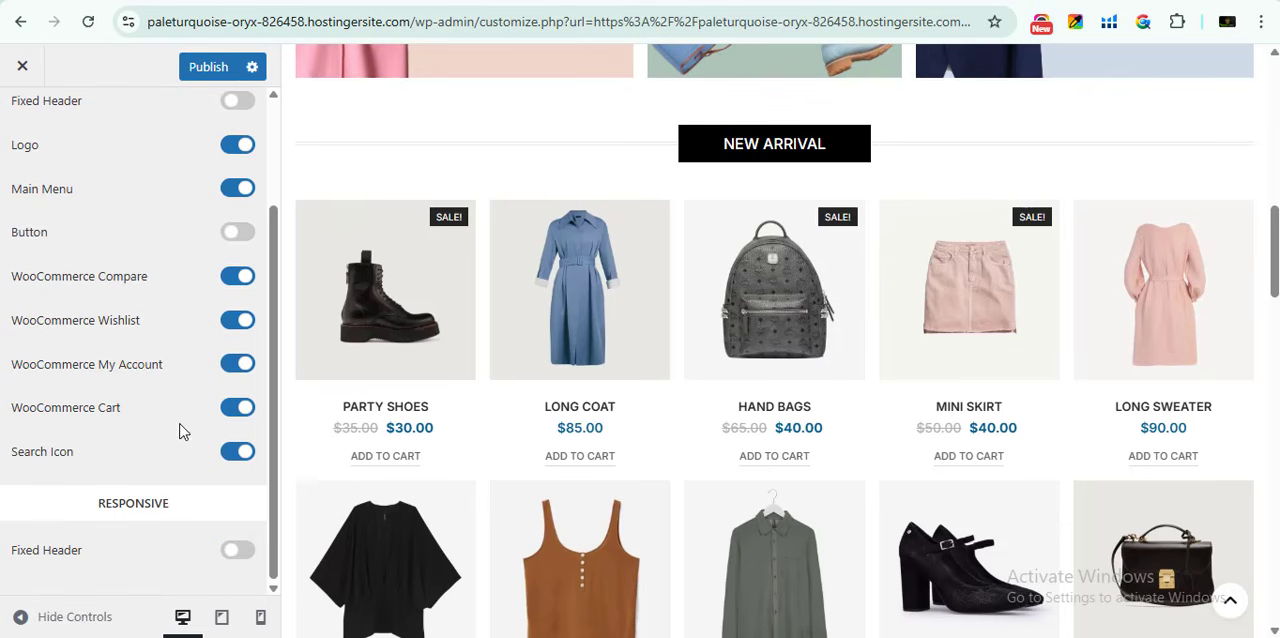
scroll(175, 420, up, 3)
- Leave the header settings, bring the page footer into the preview and open the Footer settings
click(22, 122)
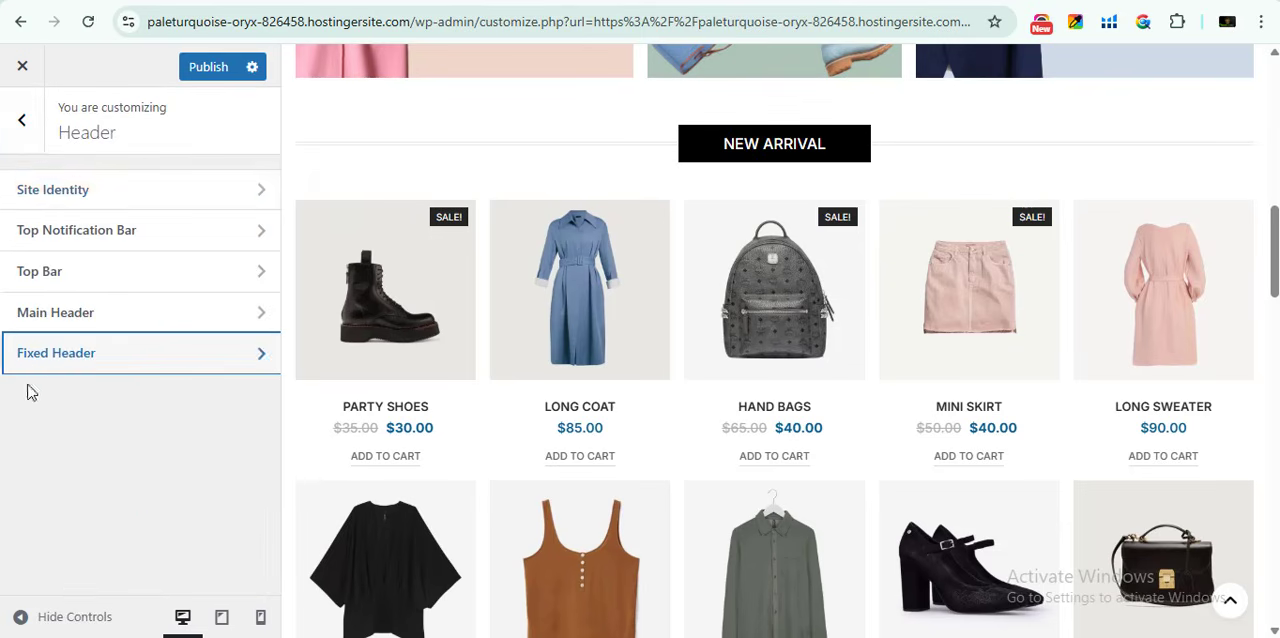
click(22, 120)
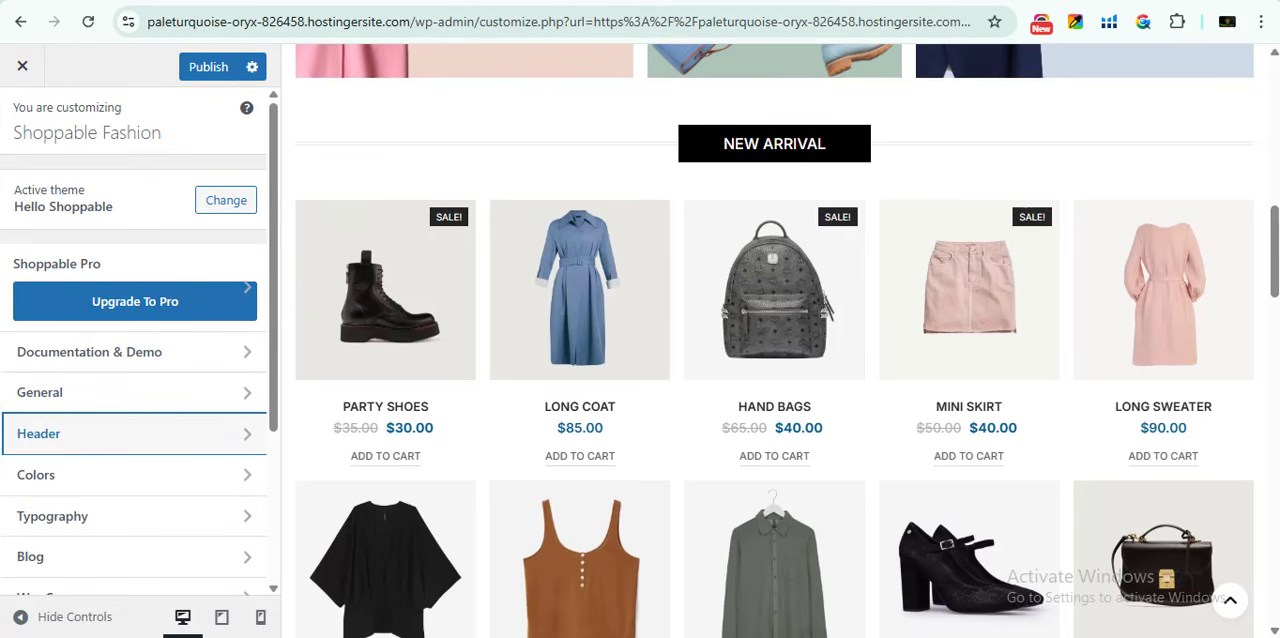
drag(1274, 230, 1269, 618)
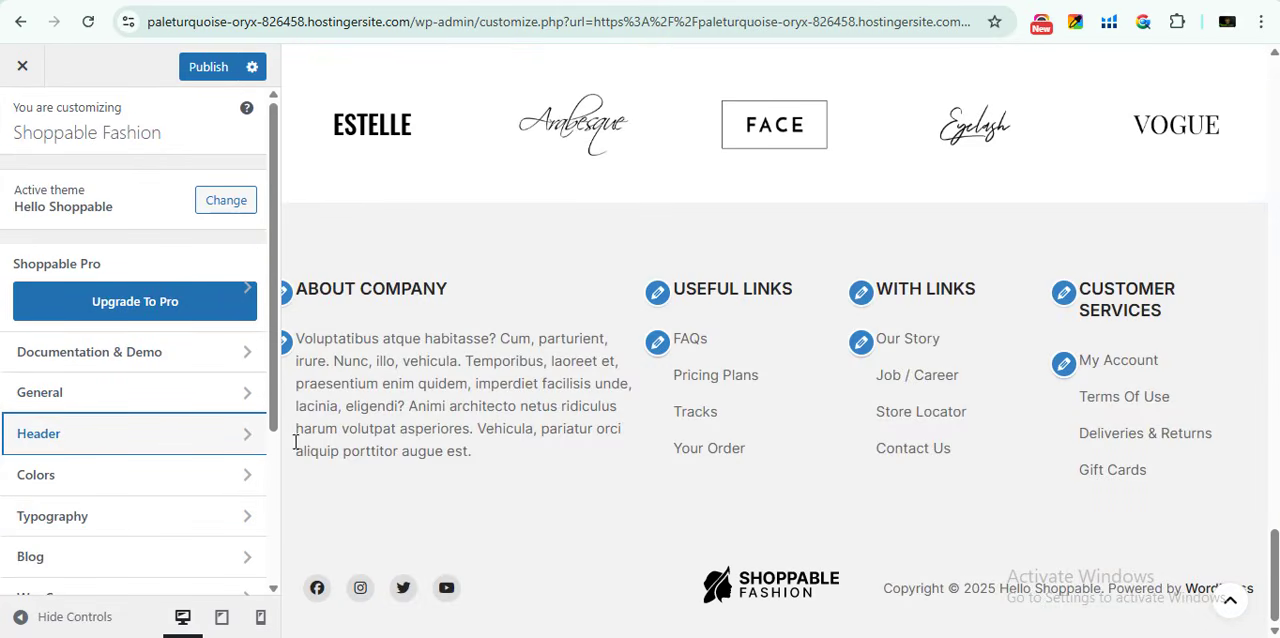
scroll(70, 430, down, 2)
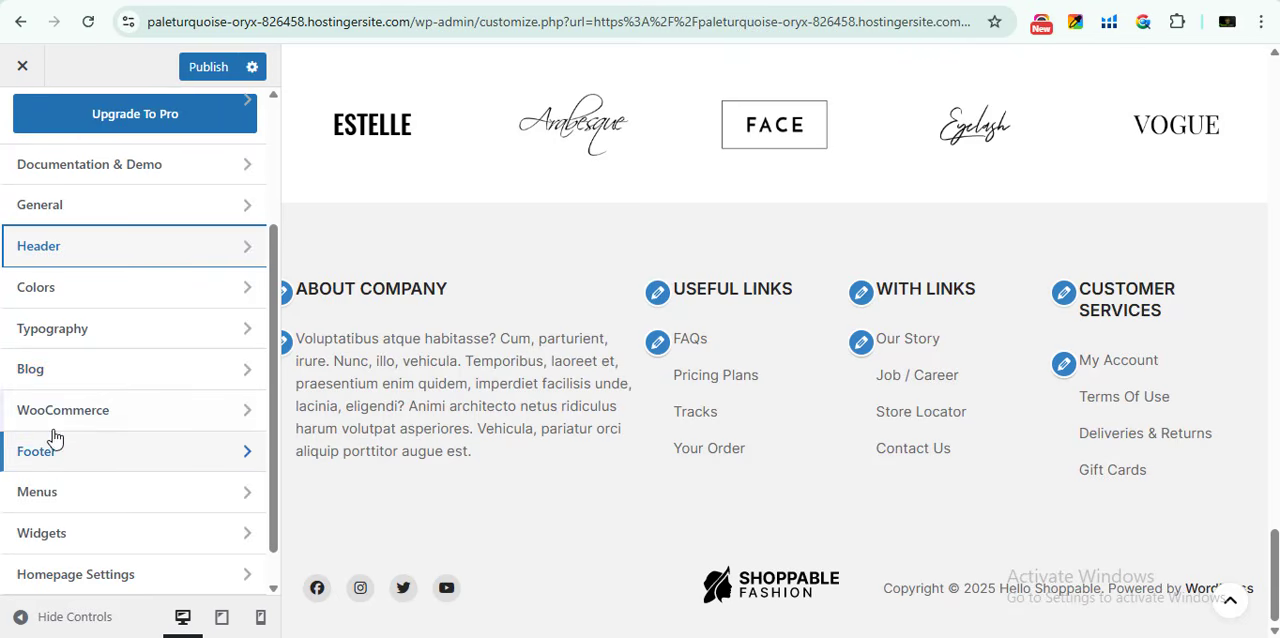
click(60, 456)
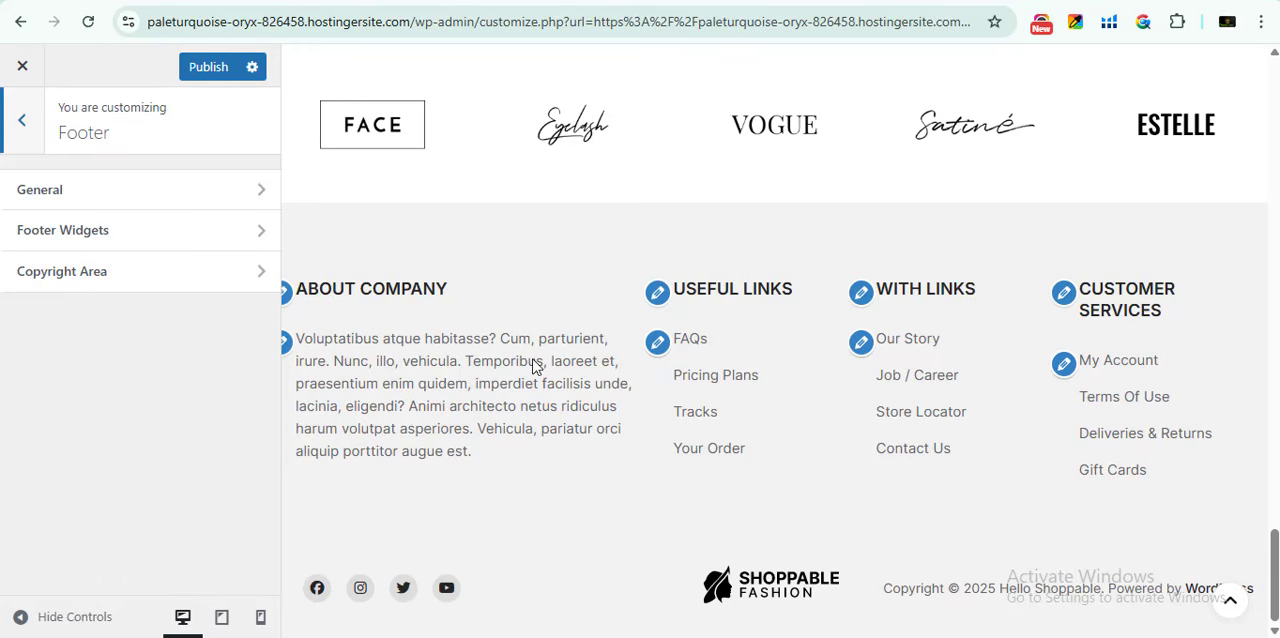
- Replace the paragraph block under About Company in Footer Sidebar 1 with the text "TEXT HERE"
click(286, 345)
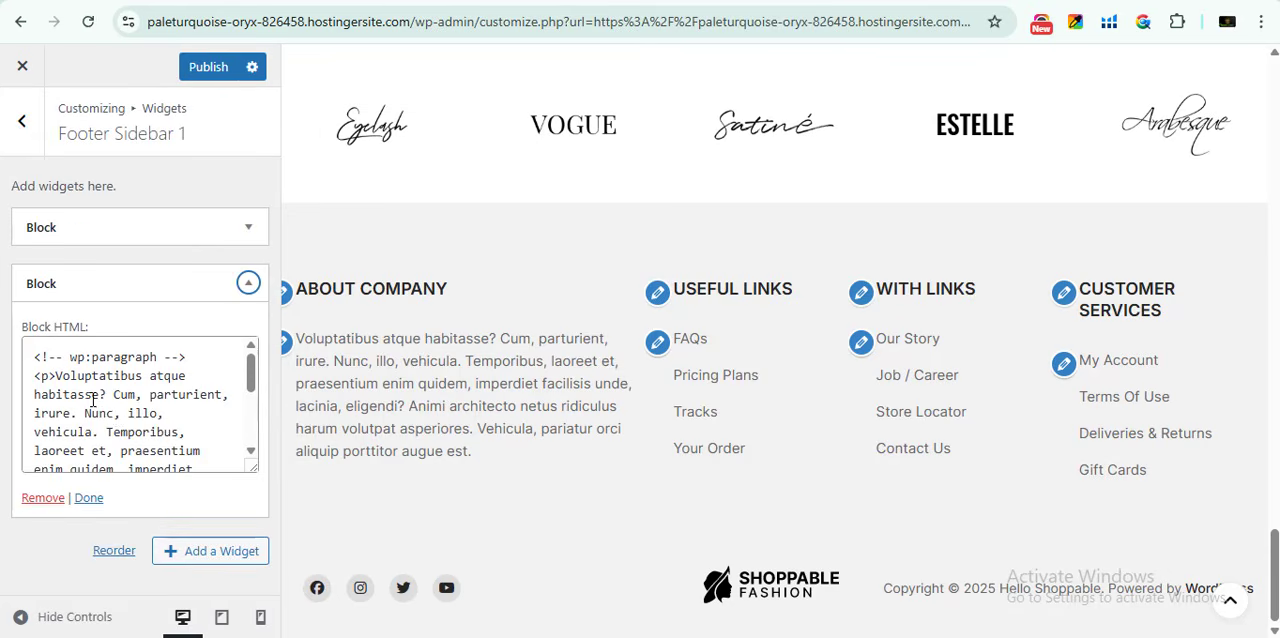
scroll(93, 398, down, 5)
click(140, 418)
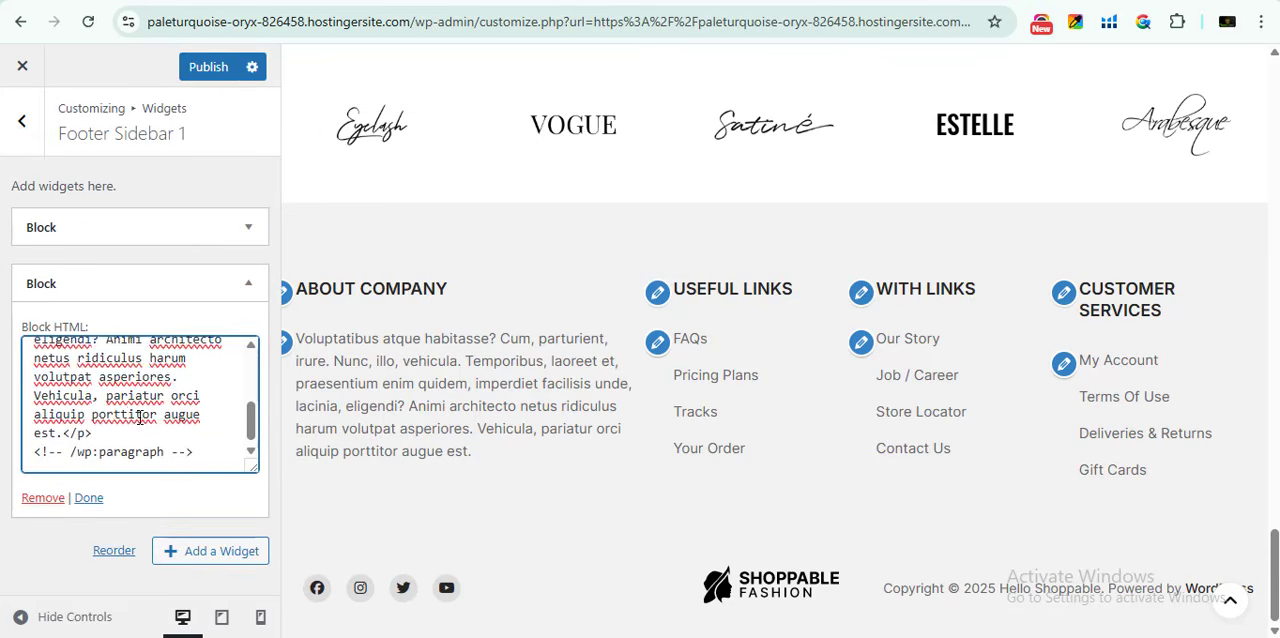
scroll(155, 412, up, 5)
drag(35, 366, 205, 456)
click(183, 403)
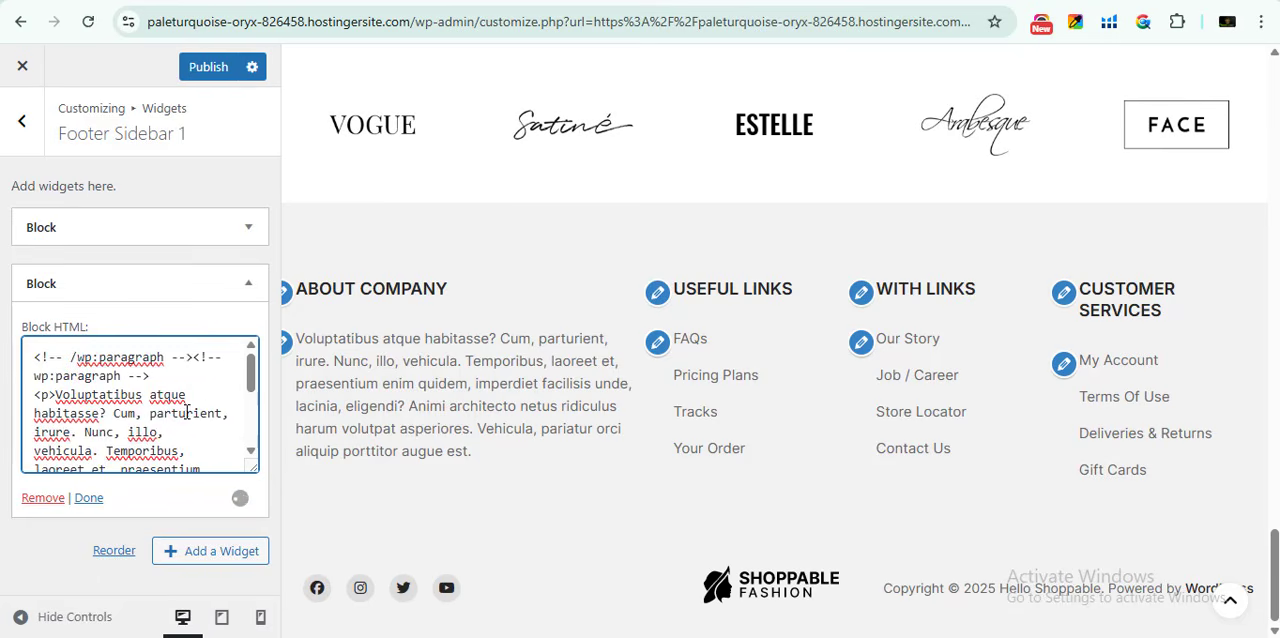
drag(35, 357, 189, 463)
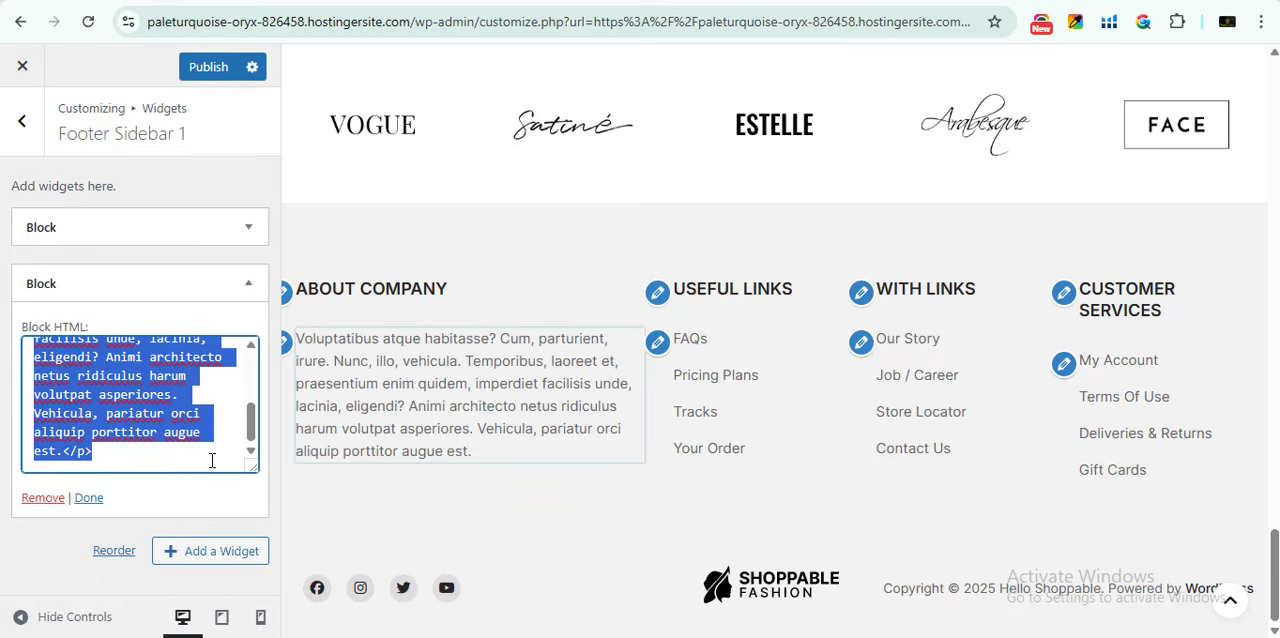
text(TEXT G)
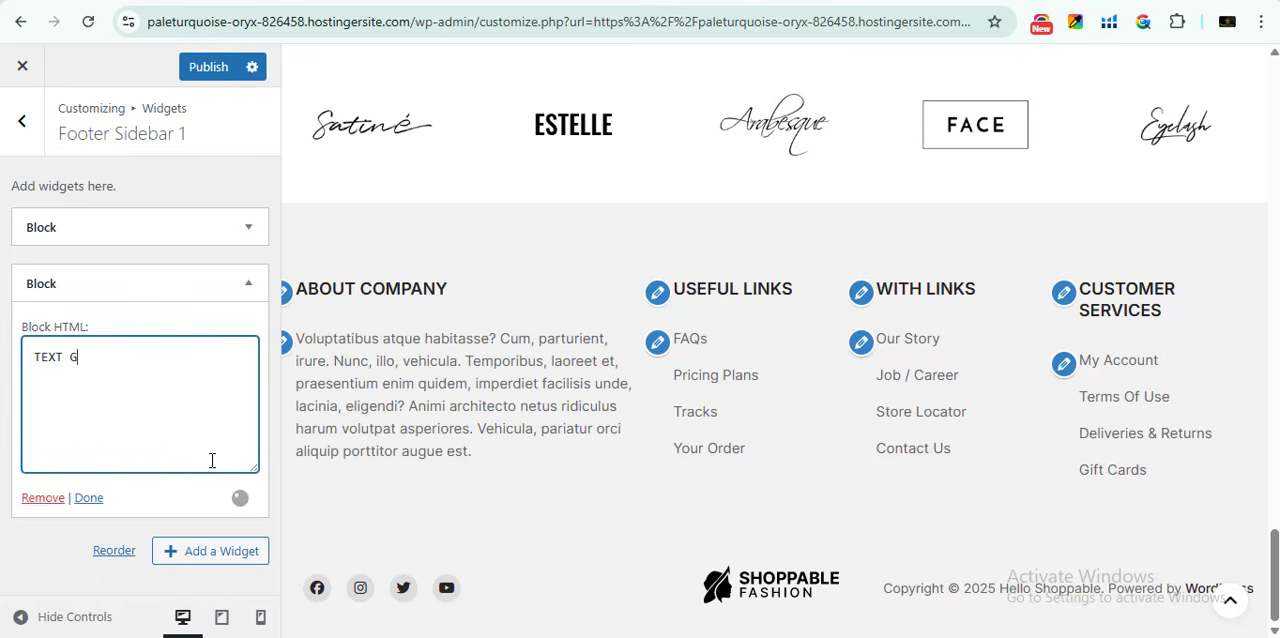
key(BackSpace)
text(HERE)
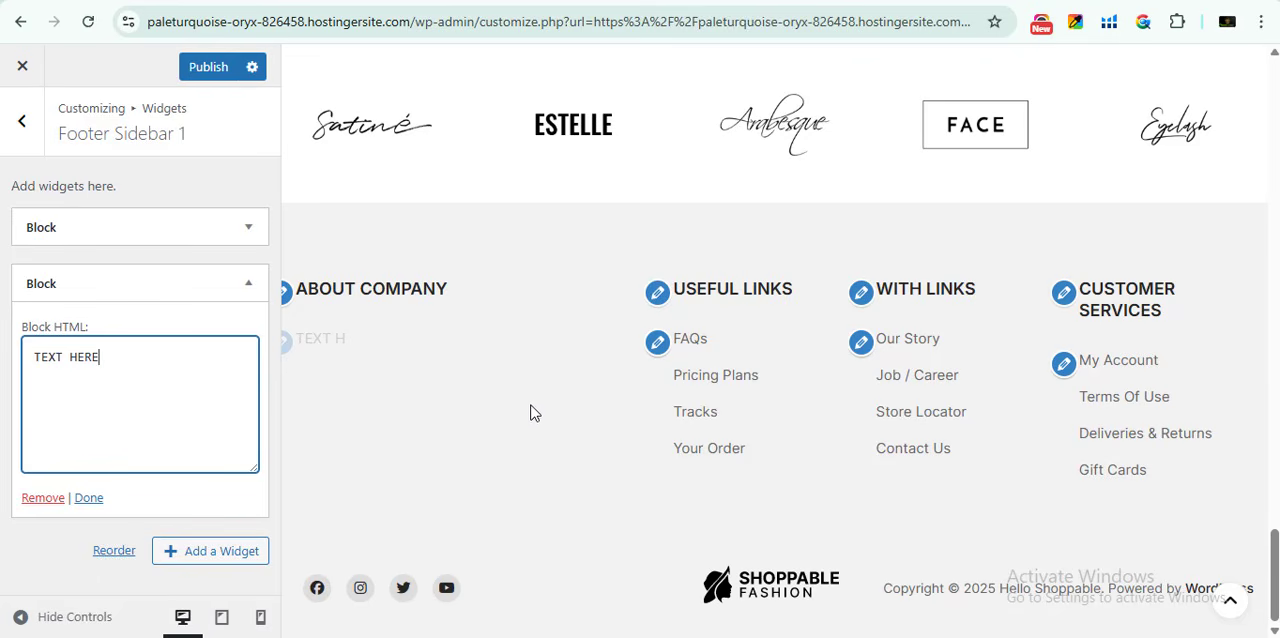
- Replace the whole Useful Links heading block in Footer Sidebar 2 with the text "TEXT HERE"
click(659, 293)
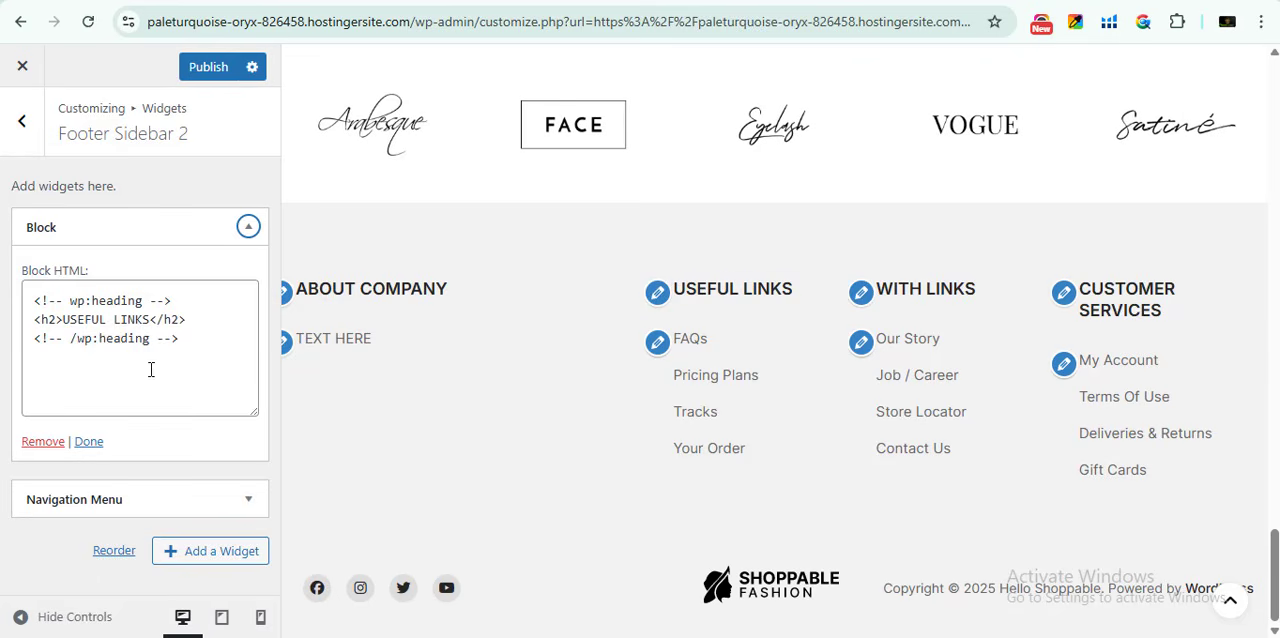
drag(150, 319, 188, 321)
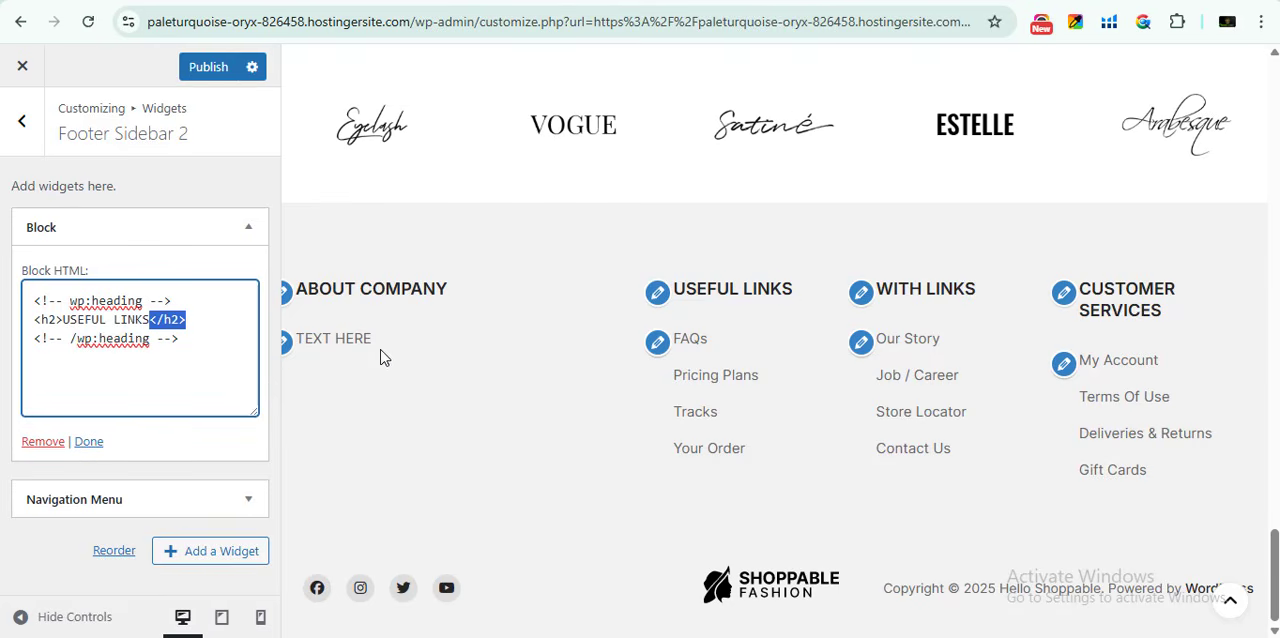
drag(217, 357, 12, 302)
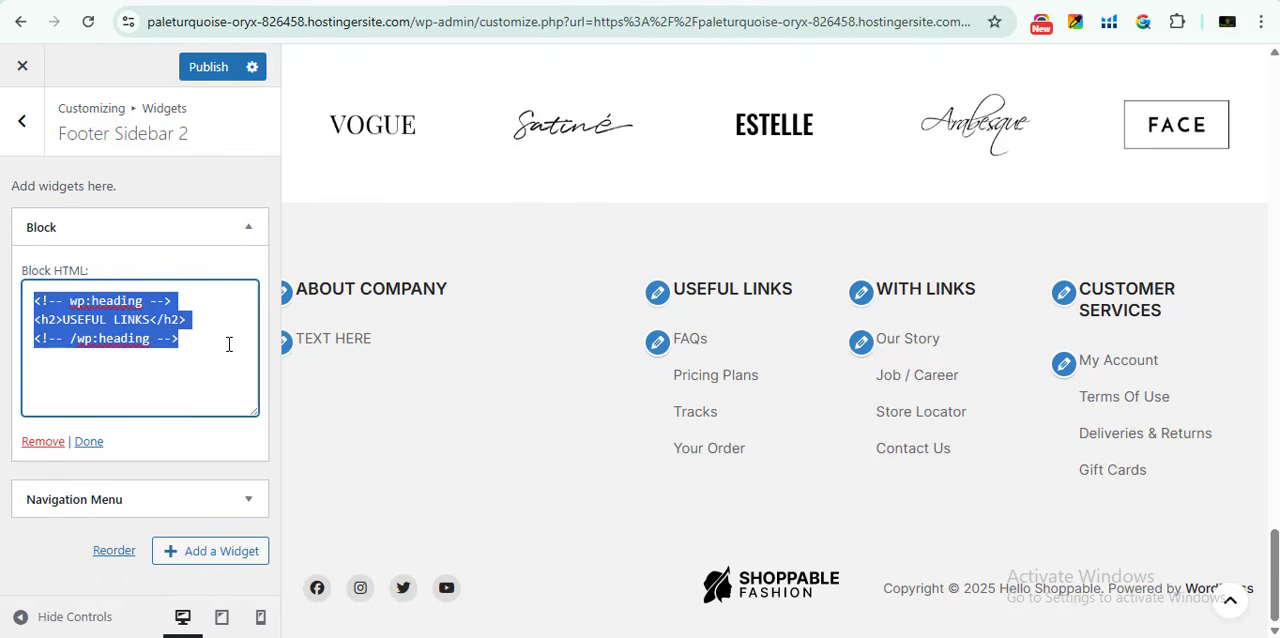
text(TEXT HERE)
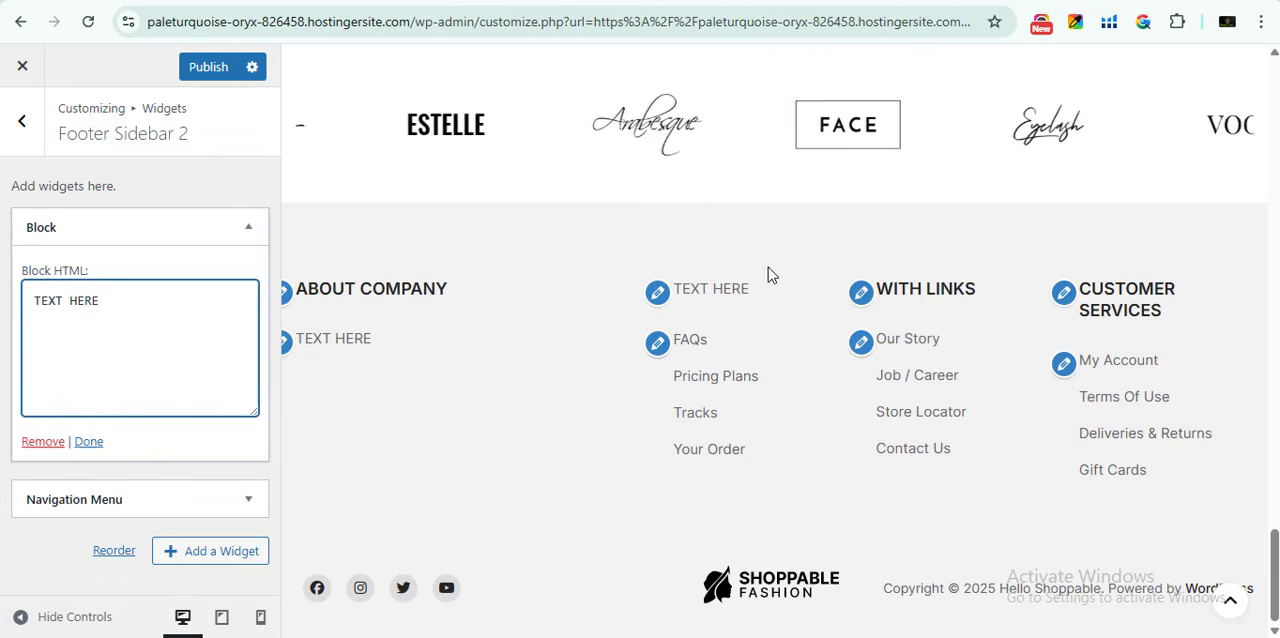
- Change the With Links heading in Footer Sidebar 3 to "TEXT REPLACE", keeping its h2 heading tags
click(861, 293)
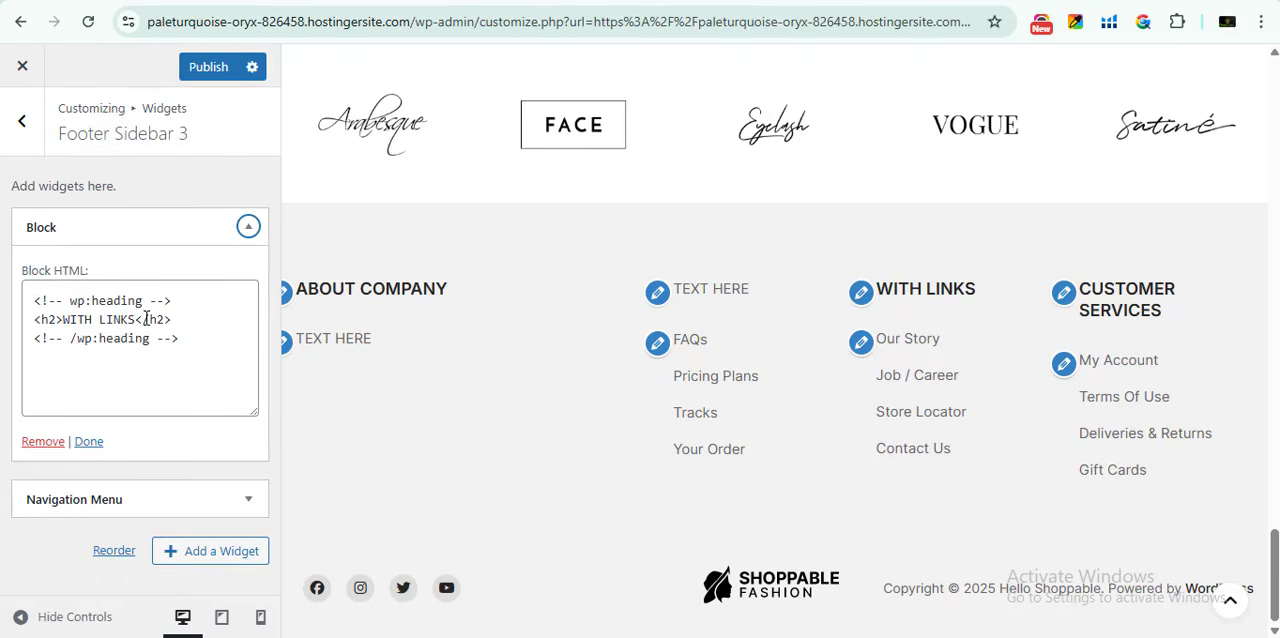
drag(130, 320, 182, 324)
click(217, 345)
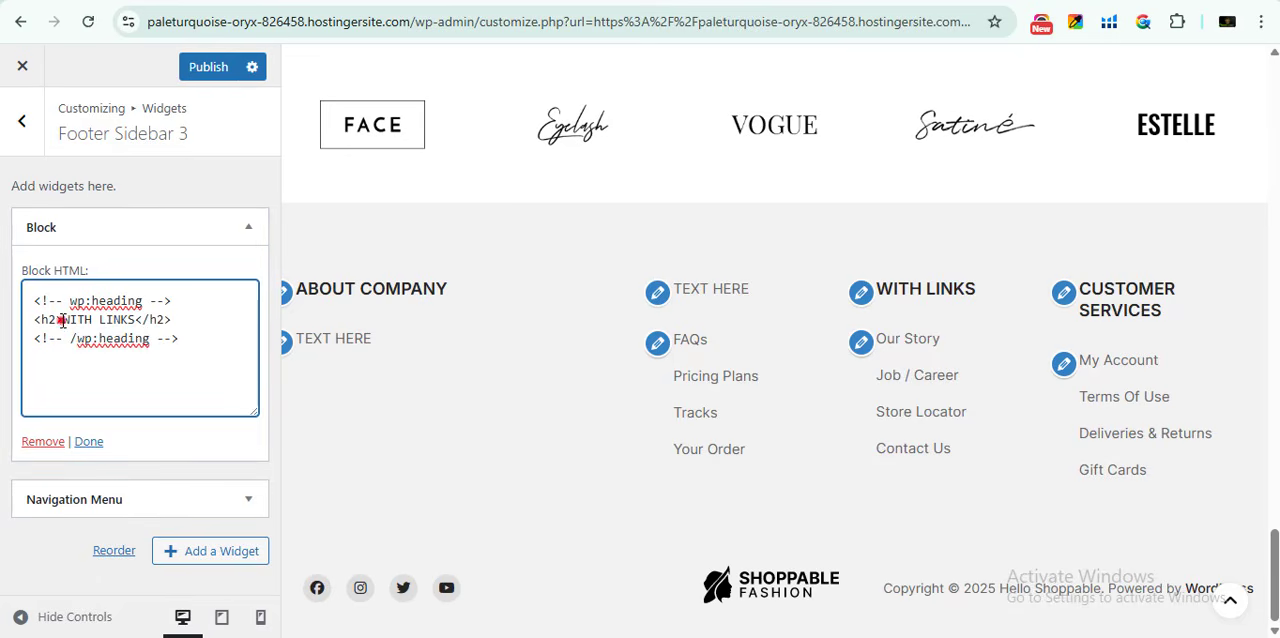
drag(61, 320, 100, 320)
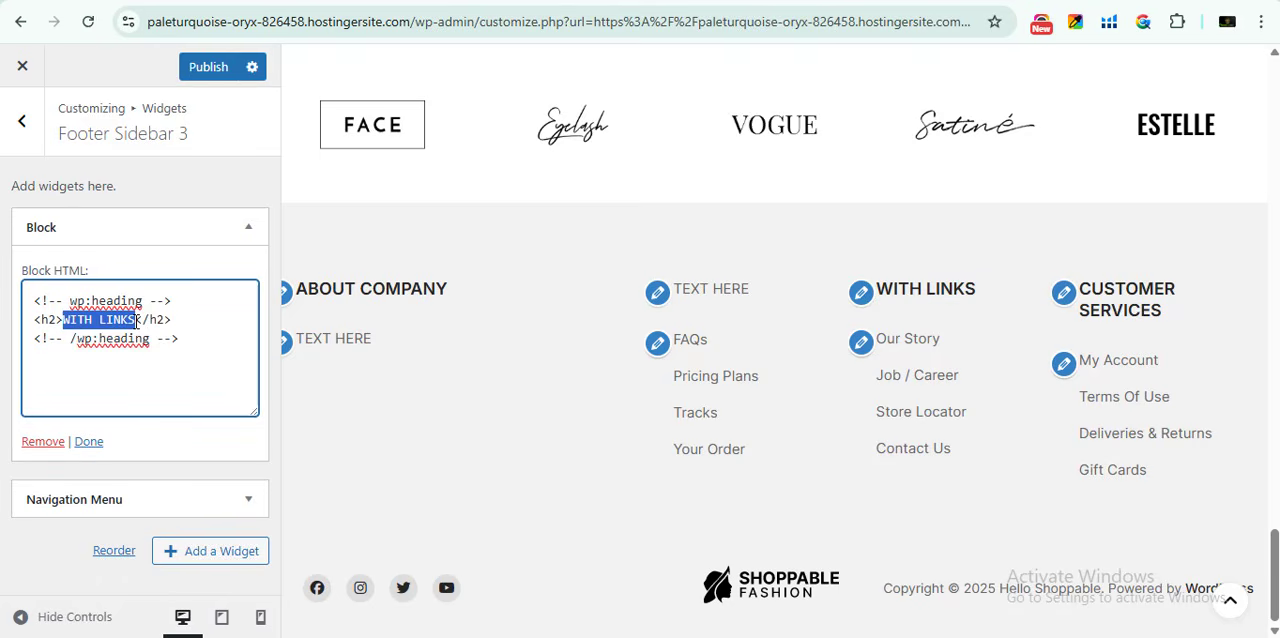
text(TEXT )
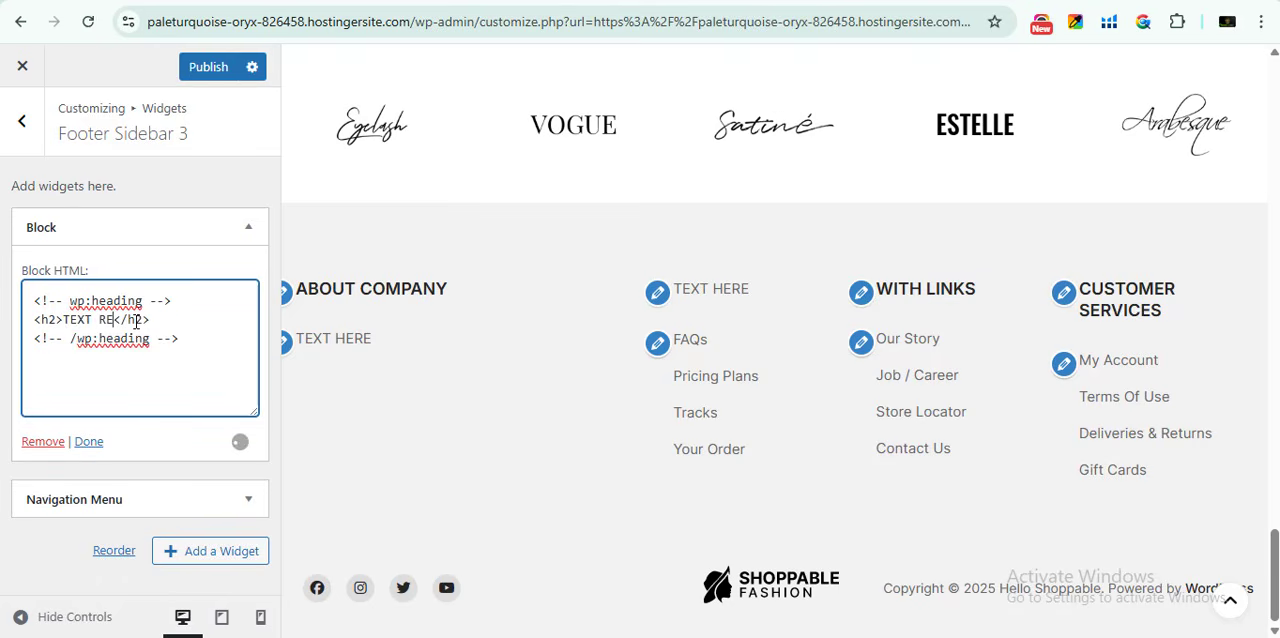
text(REPLACE)
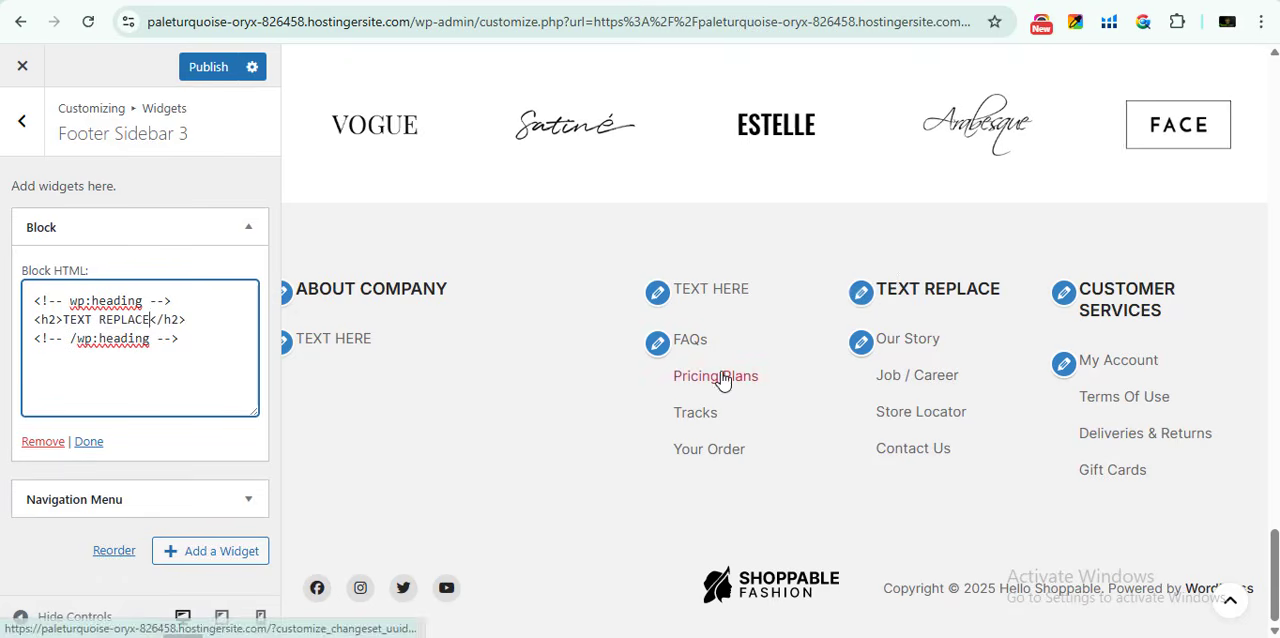
- Open the menu behind the FAQs and Pricing Plans footer links from the preview and check its menu name
click(658, 346)
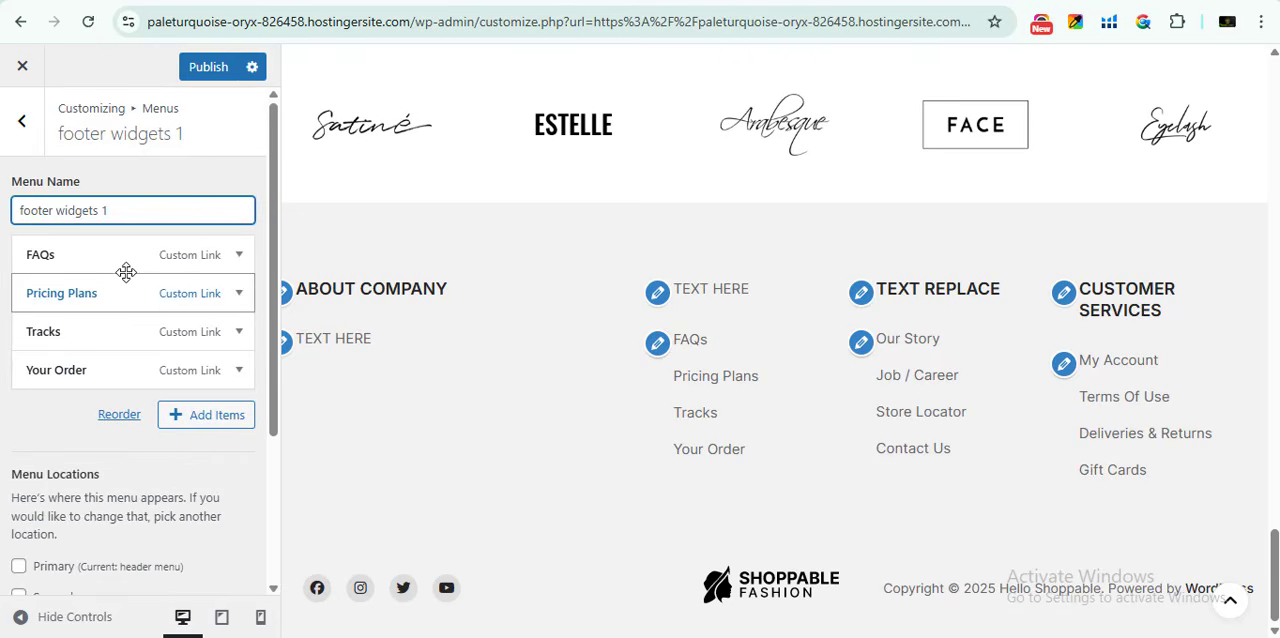
drag(7, 186, 96, 190)
click(22, 205)
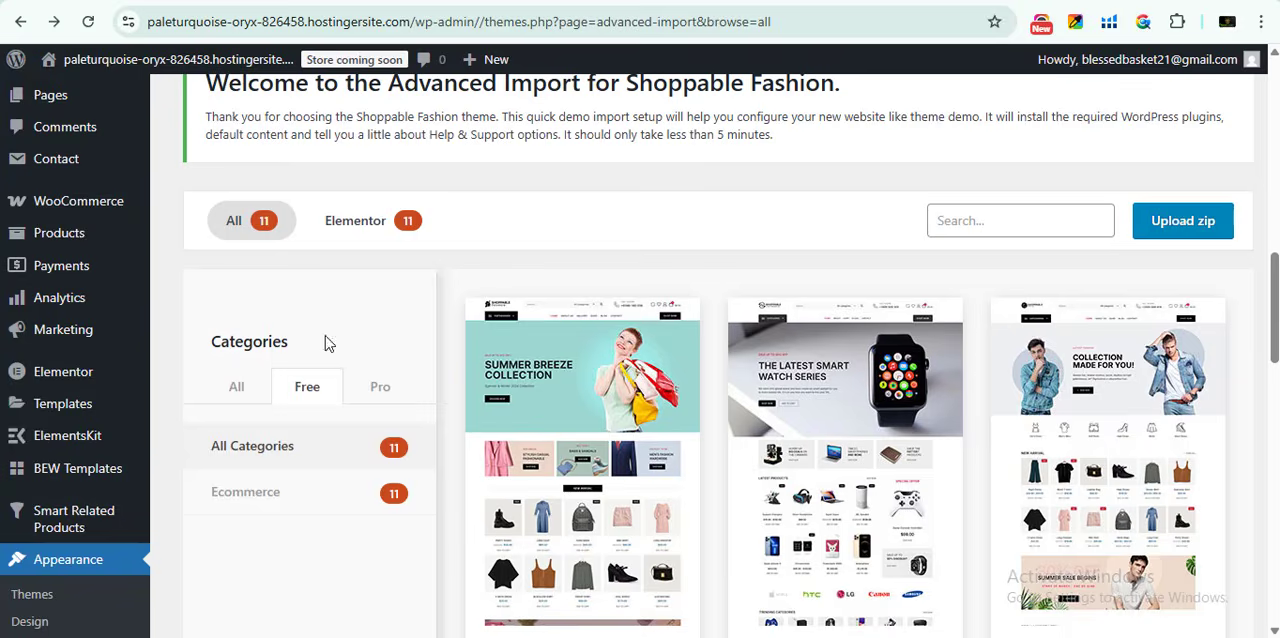
- Go to the WordPress admin Menus page and load the footer widgets 1 menu for editing
scroll(109, 243, down, 5)
scroll(90, 275, down, 1)
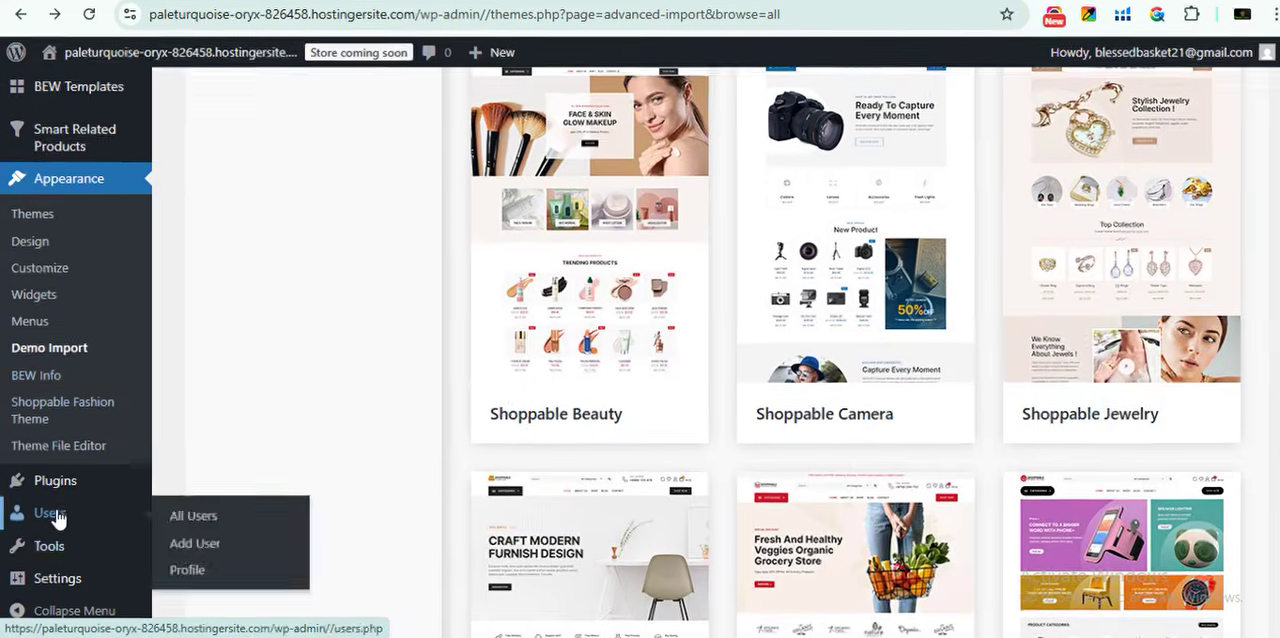
scroll(78, 410, up, 2)
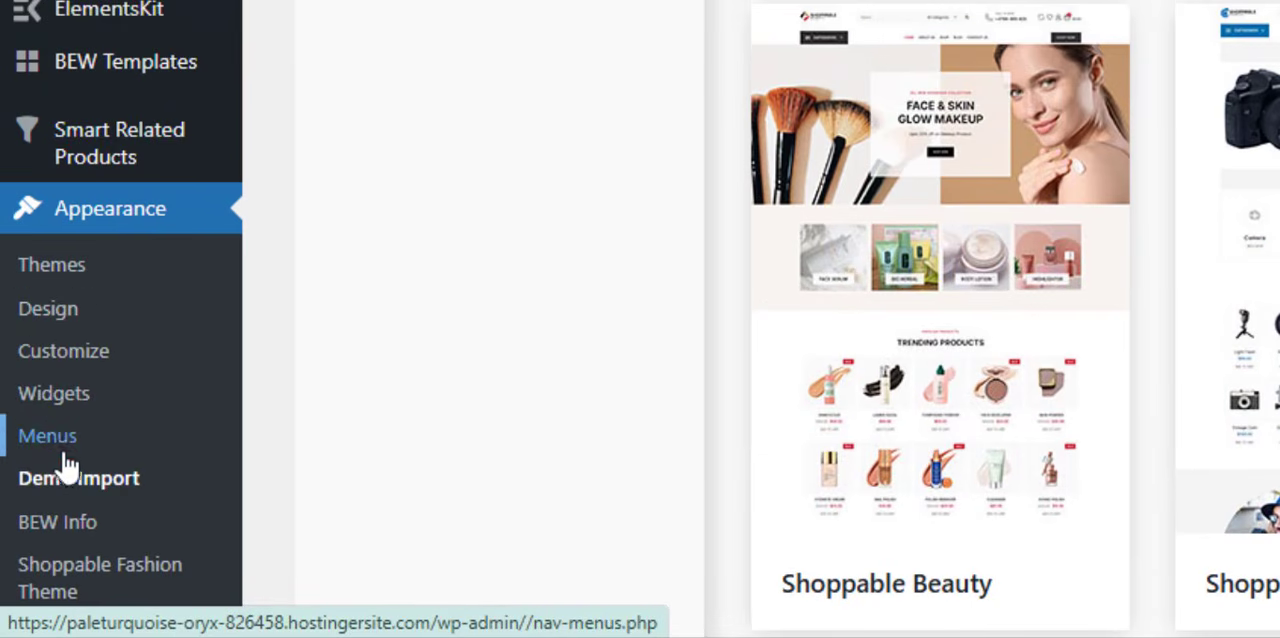
click(64, 456)
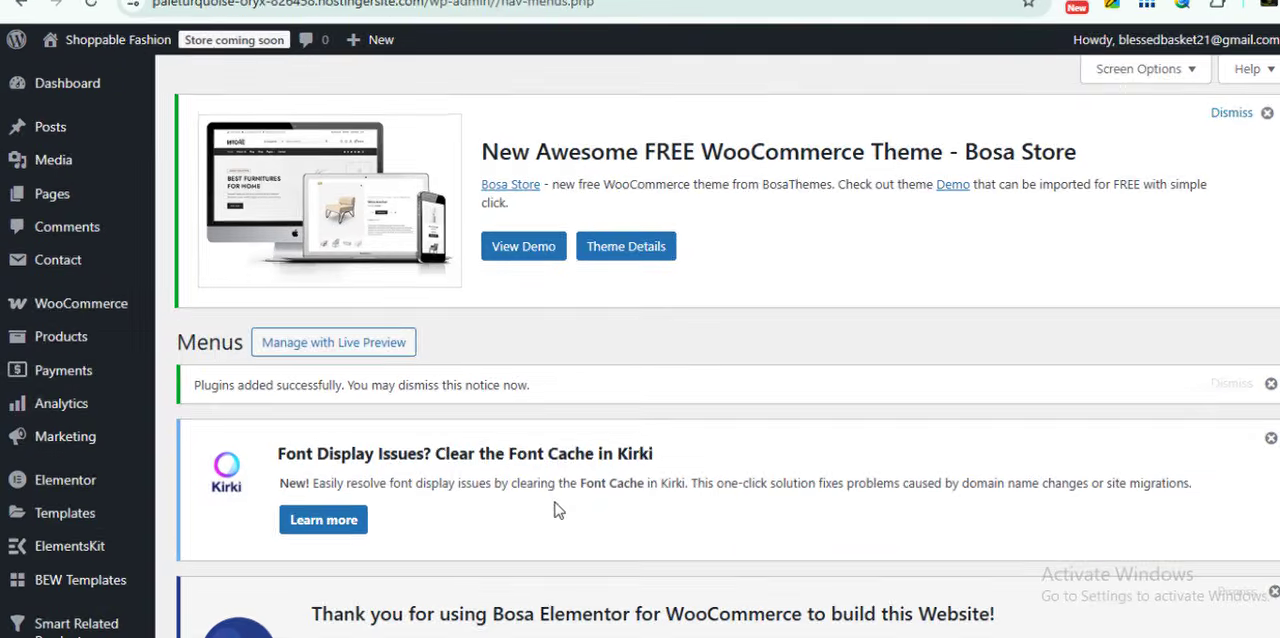
scroll(590, 300, down, 8)
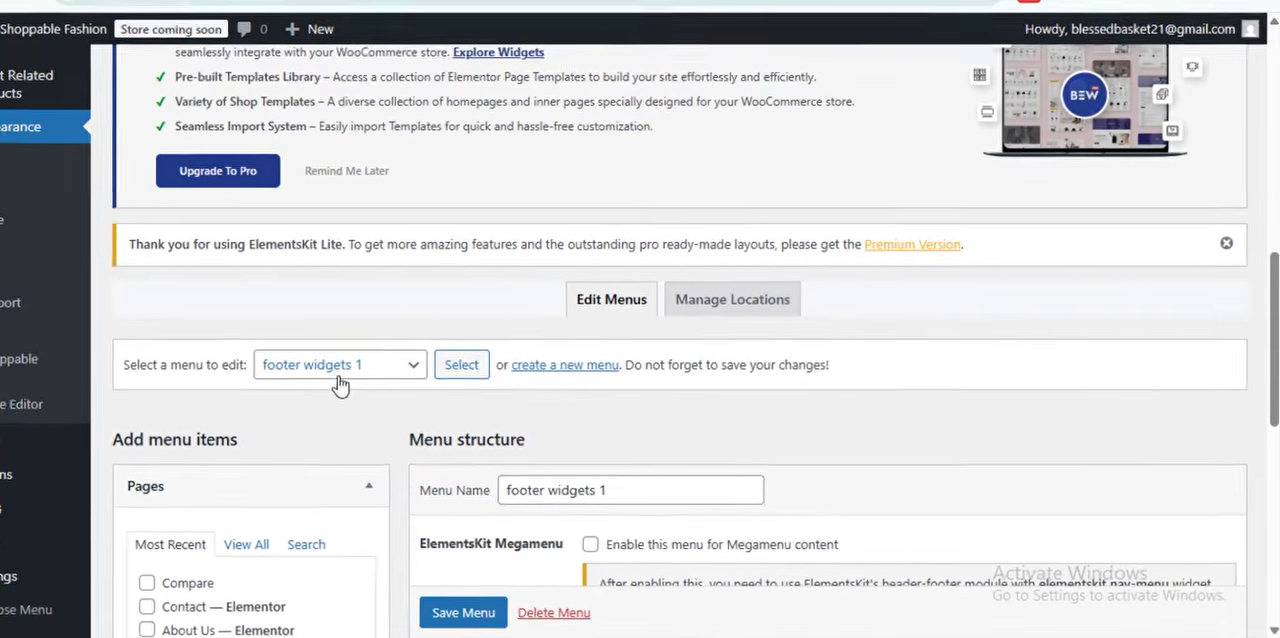
click(335, 462)
click(283, 375)
click(396, 346)
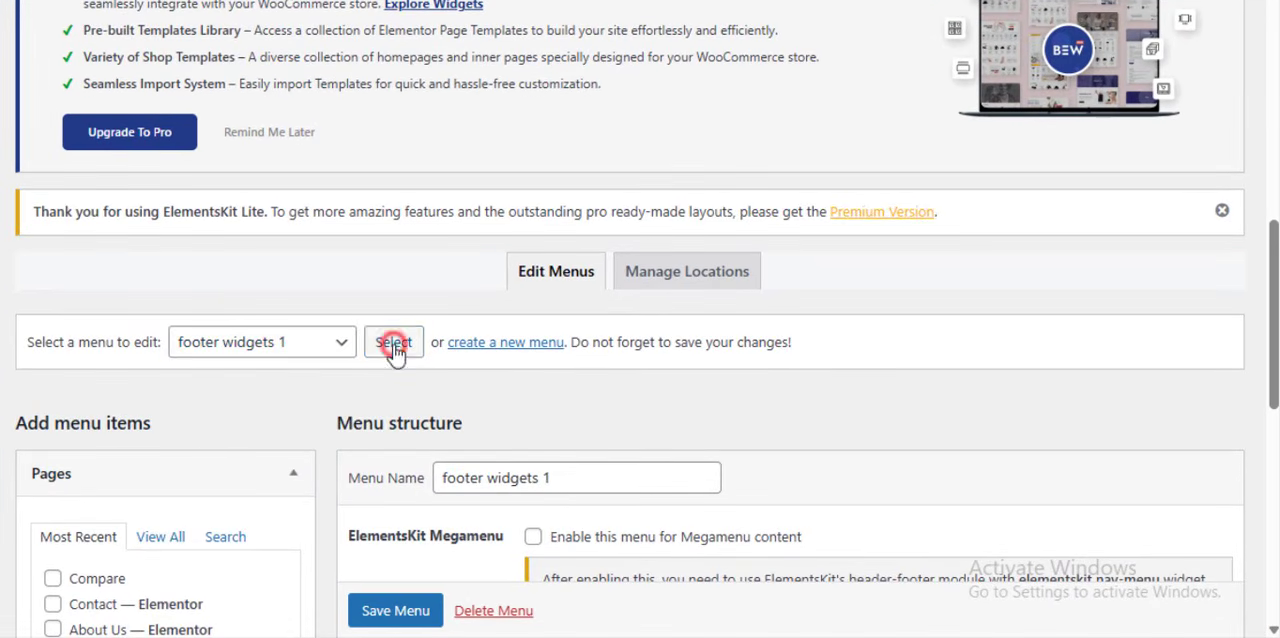
- Remove the Tracks custom link from the footer widgets 1 menu structure
scroll(600, 360, down, 13)
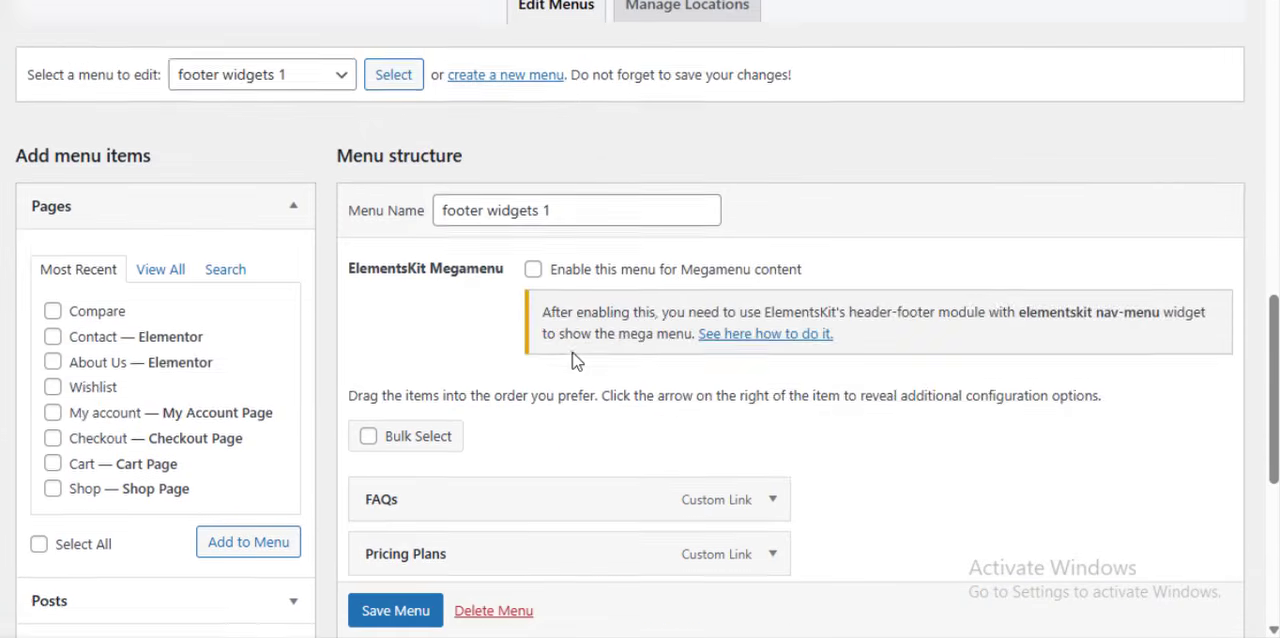
scroll(575, 360, down, 1)
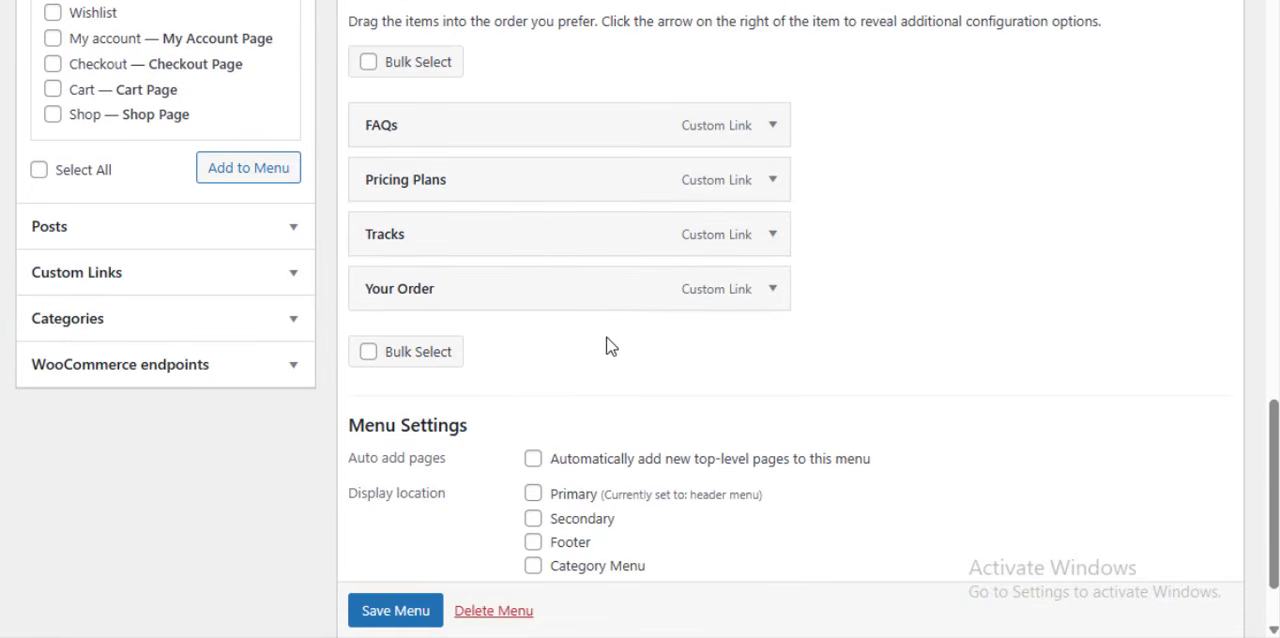
scroll(610, 347, up, 1)
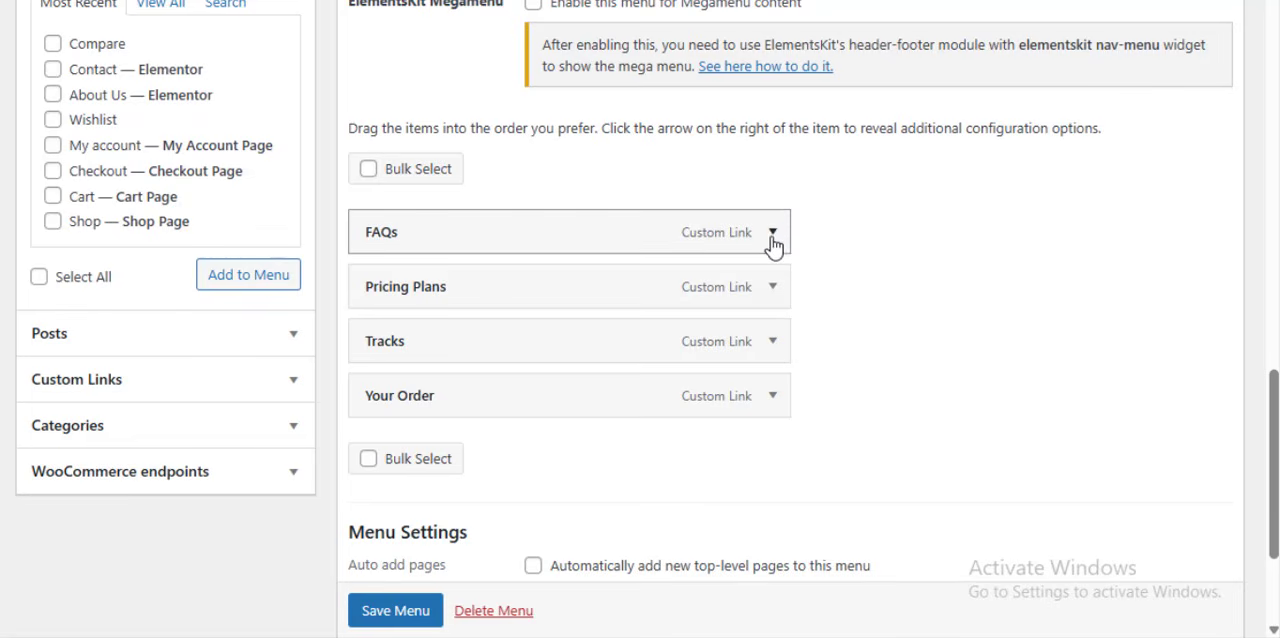
click(773, 342)
click(775, 343)
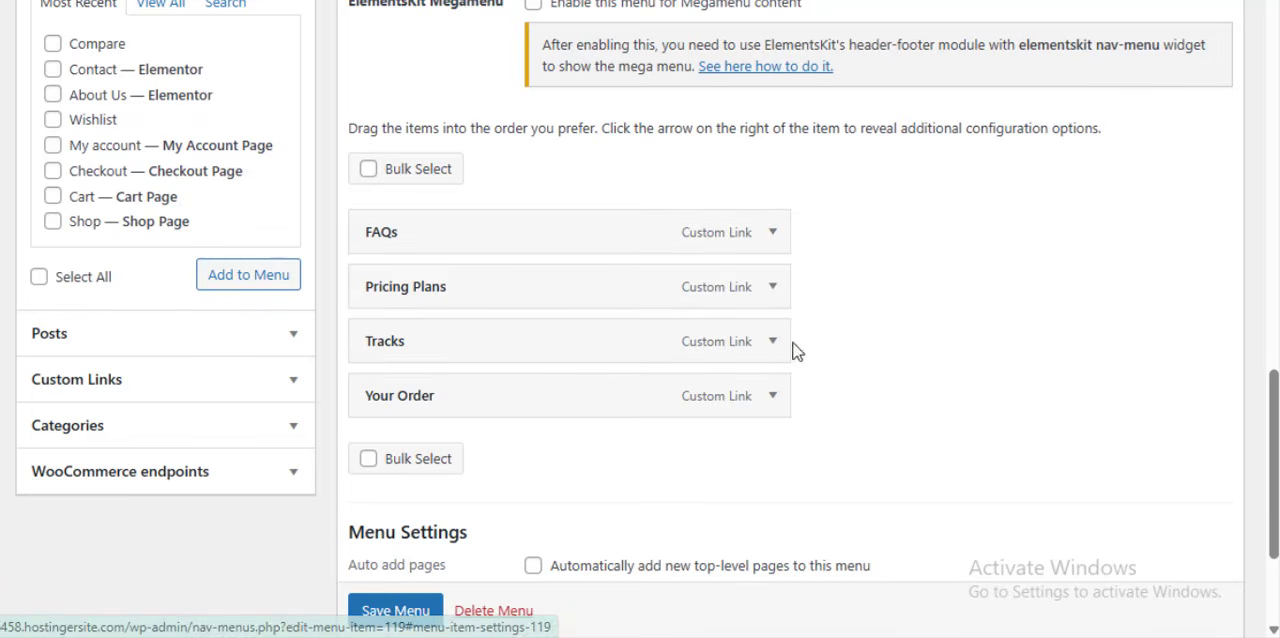
click(772, 340)
scroll(657, 331, down, 2)
click(369, 402)
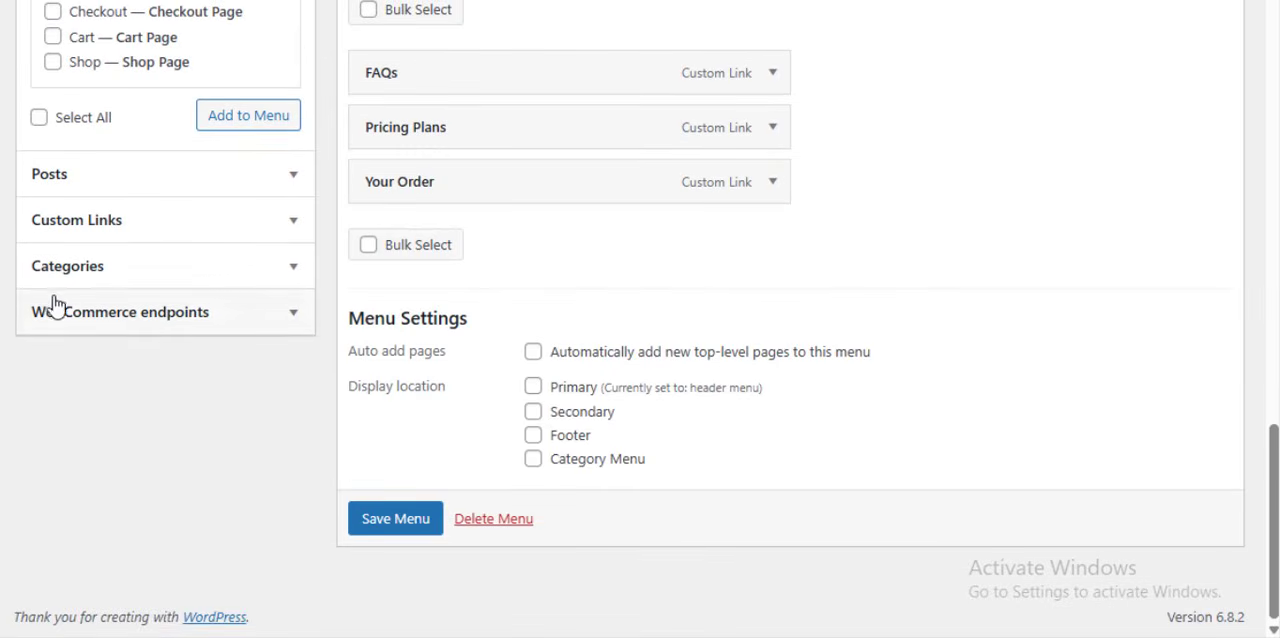
- Add the Cart page to the footer widgets 1 menu as a sub item of Your Order and save the menu
scroll(586, 409, up, 2)
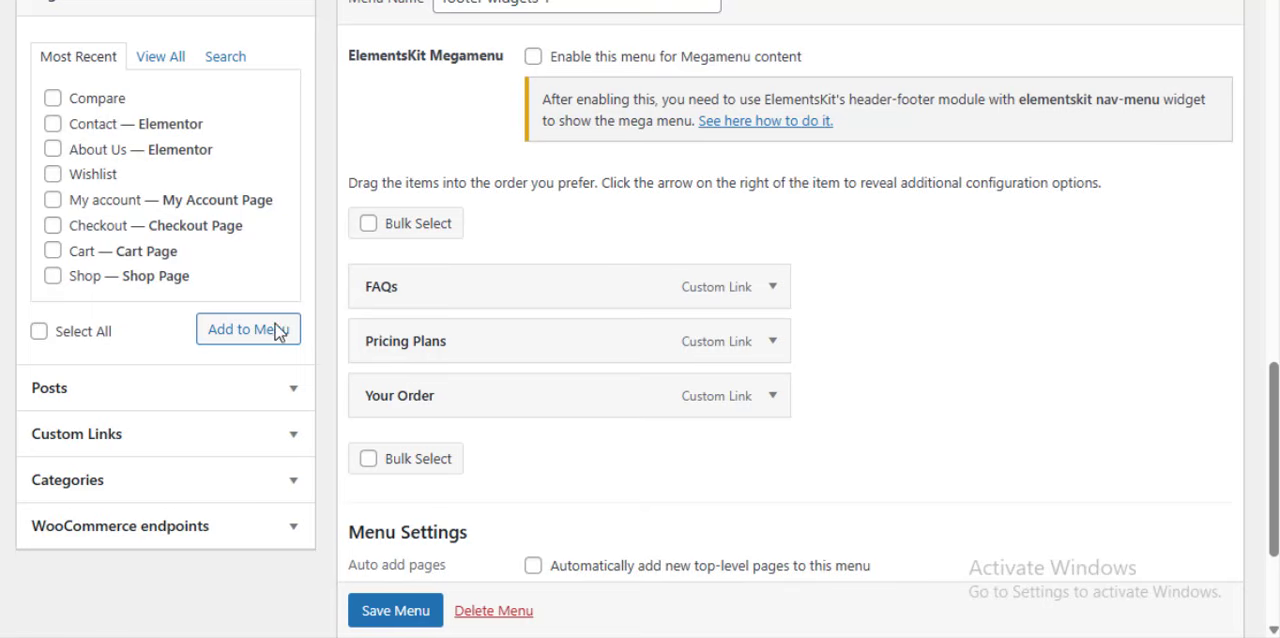
click(158, 58)
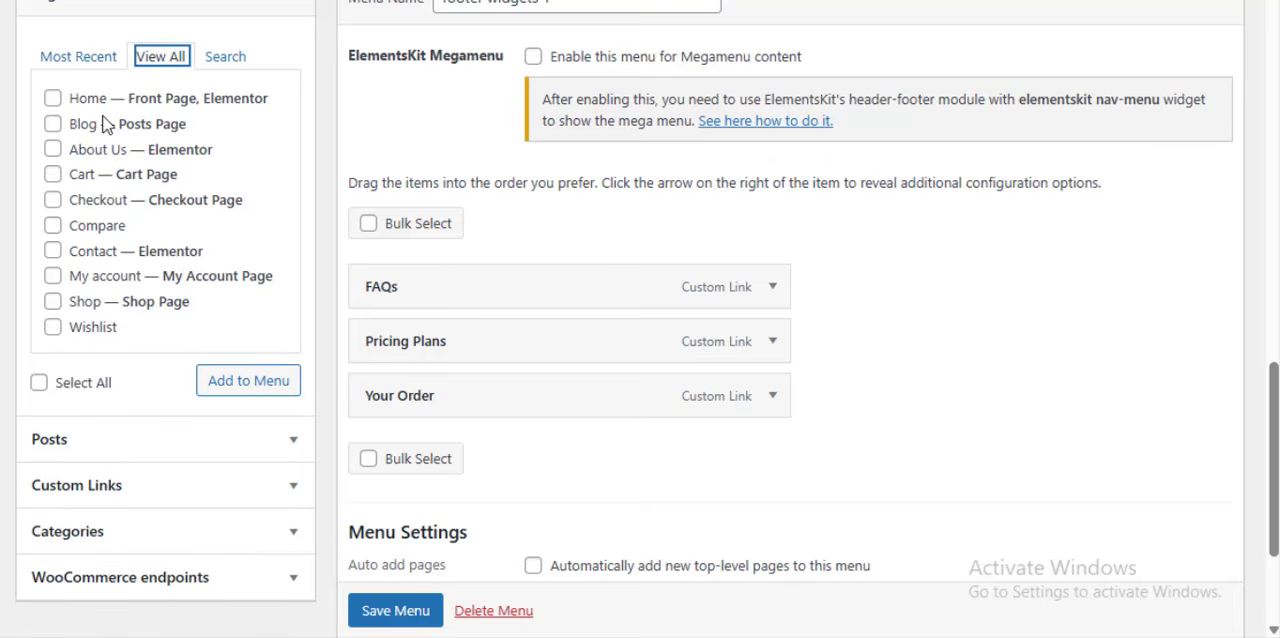
click(53, 175)
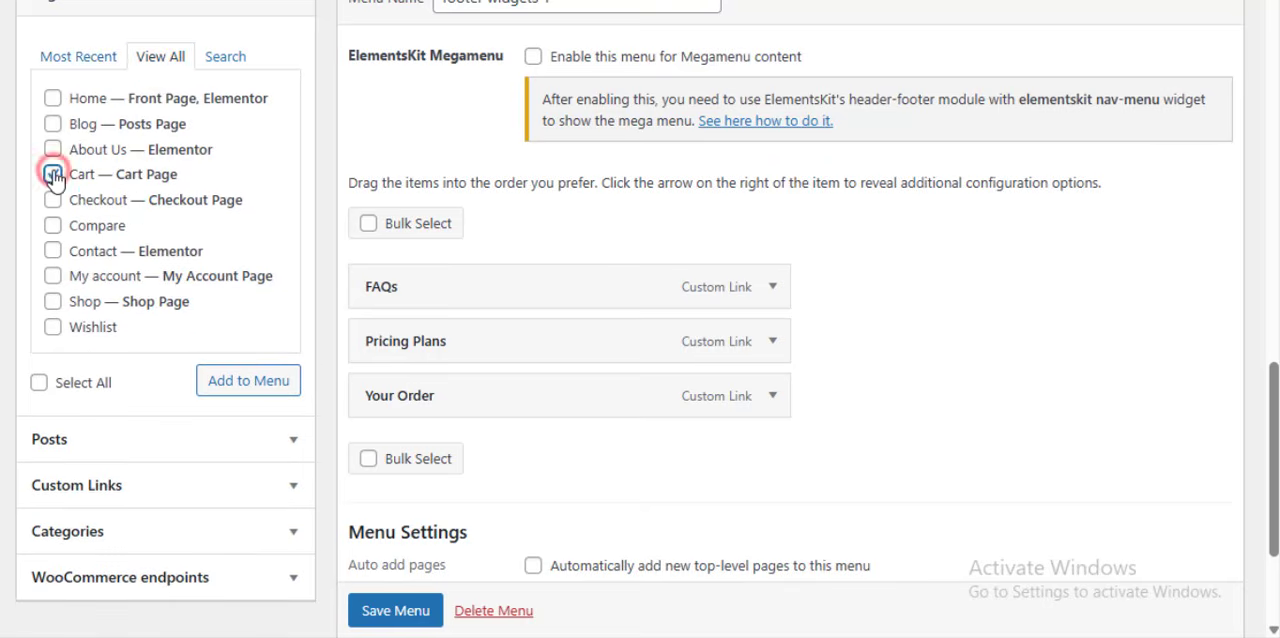
click(258, 386)
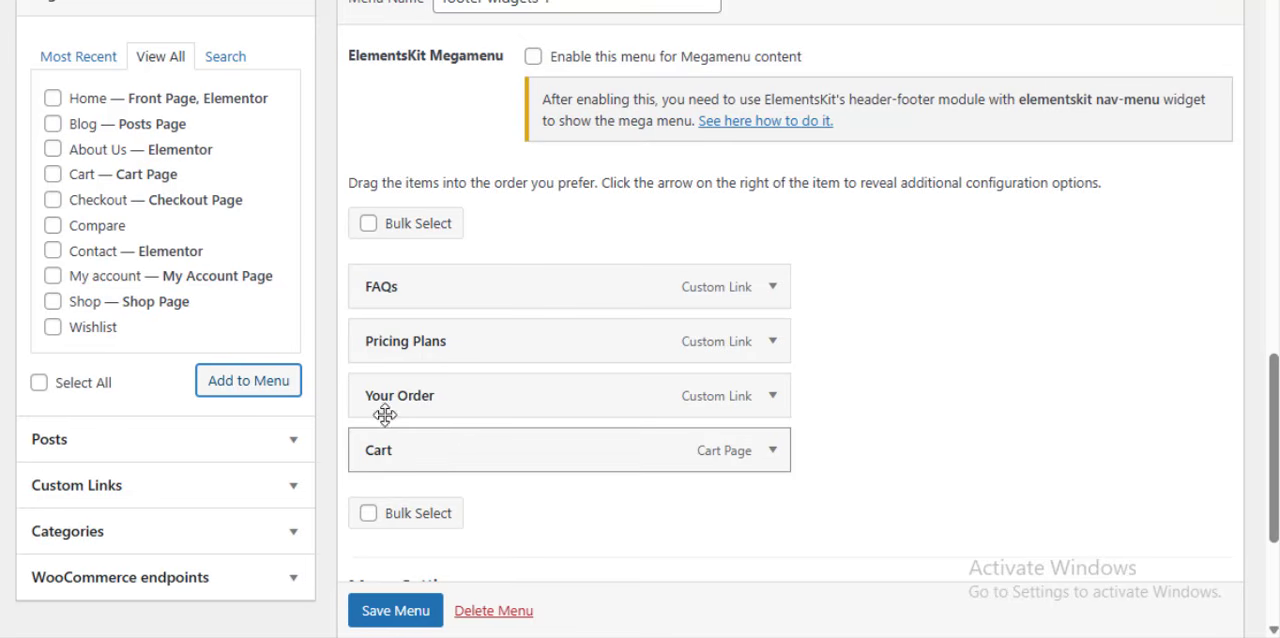
drag(369, 451, 403, 450)
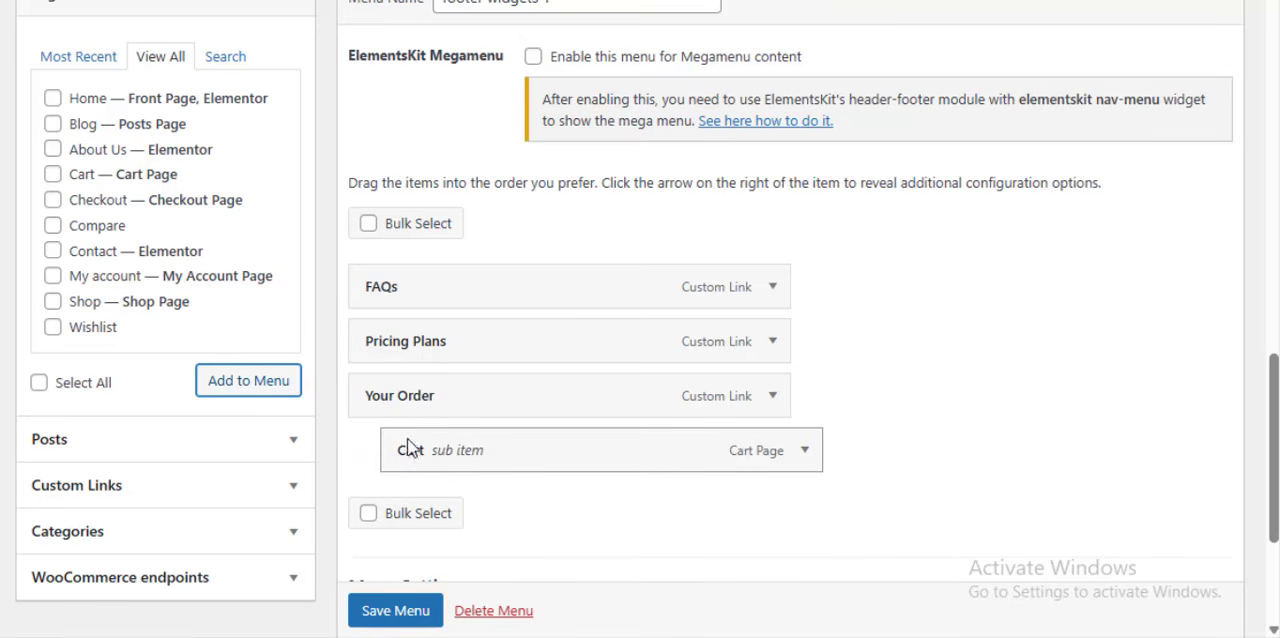
click(390, 612)
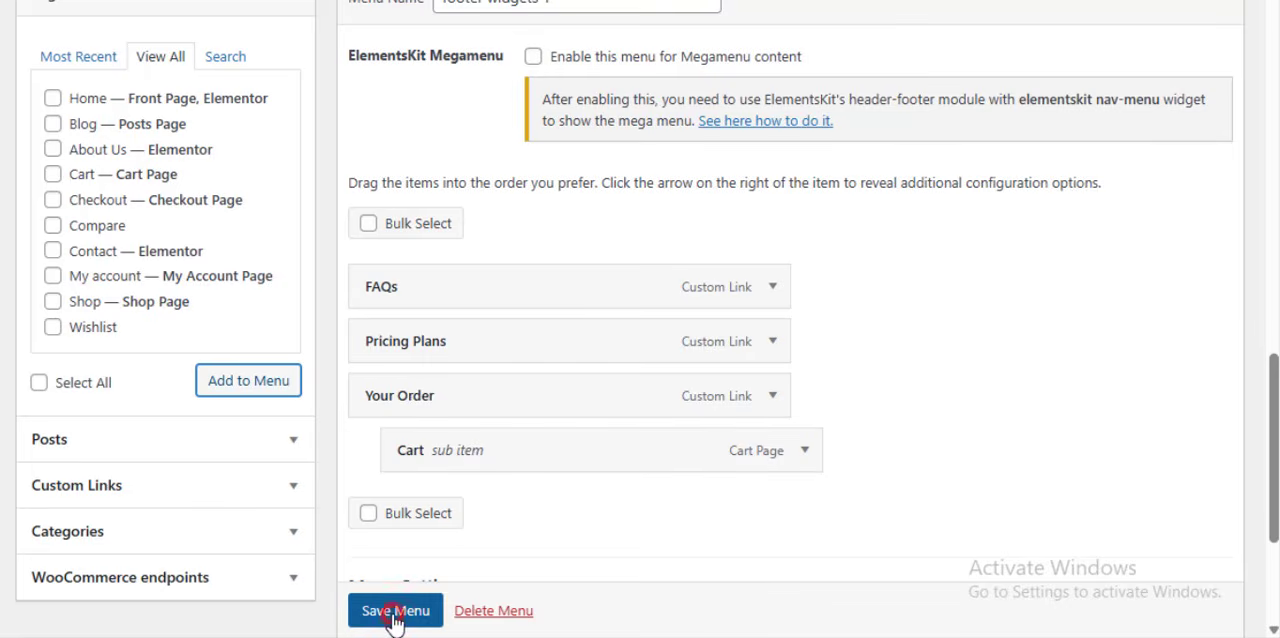
- Switch to the live store page and reload it to check the edited footer links
scroll(390, 614, down, 1)
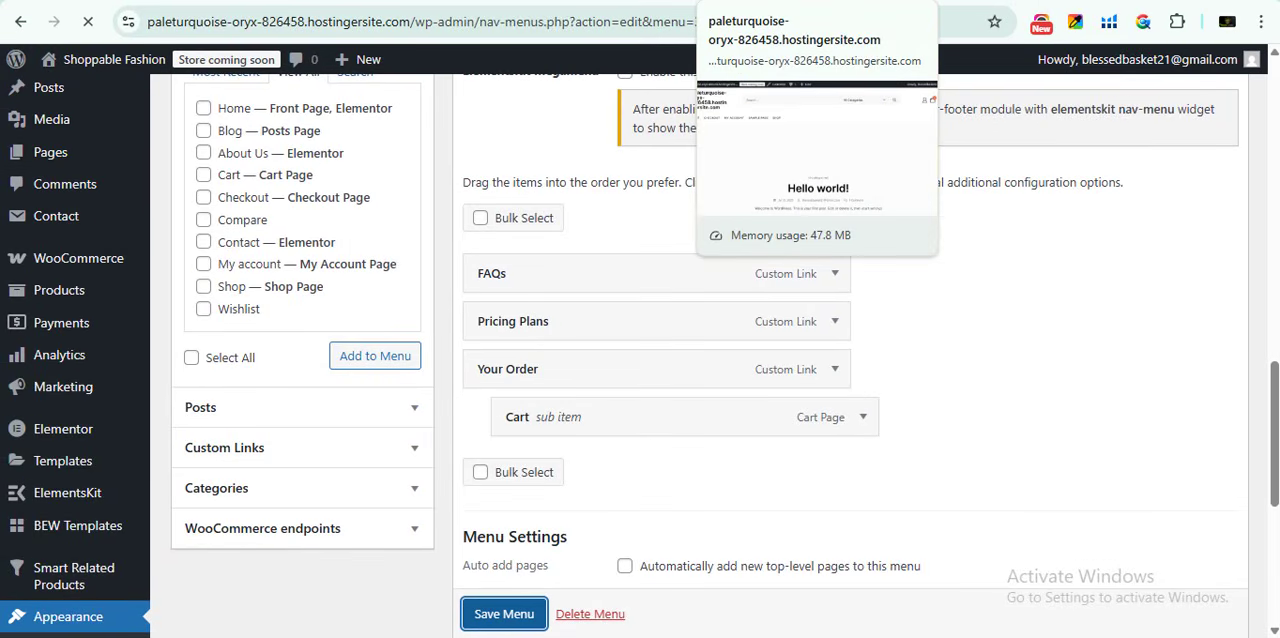
click(775, 1)
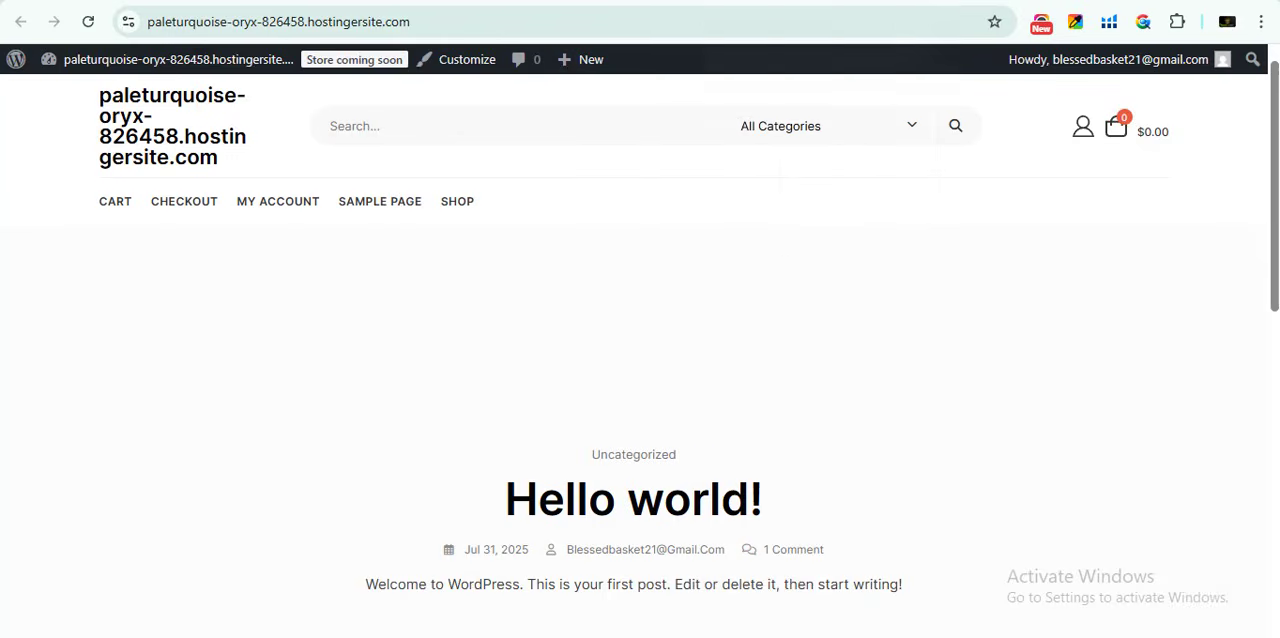
click(89, 23)
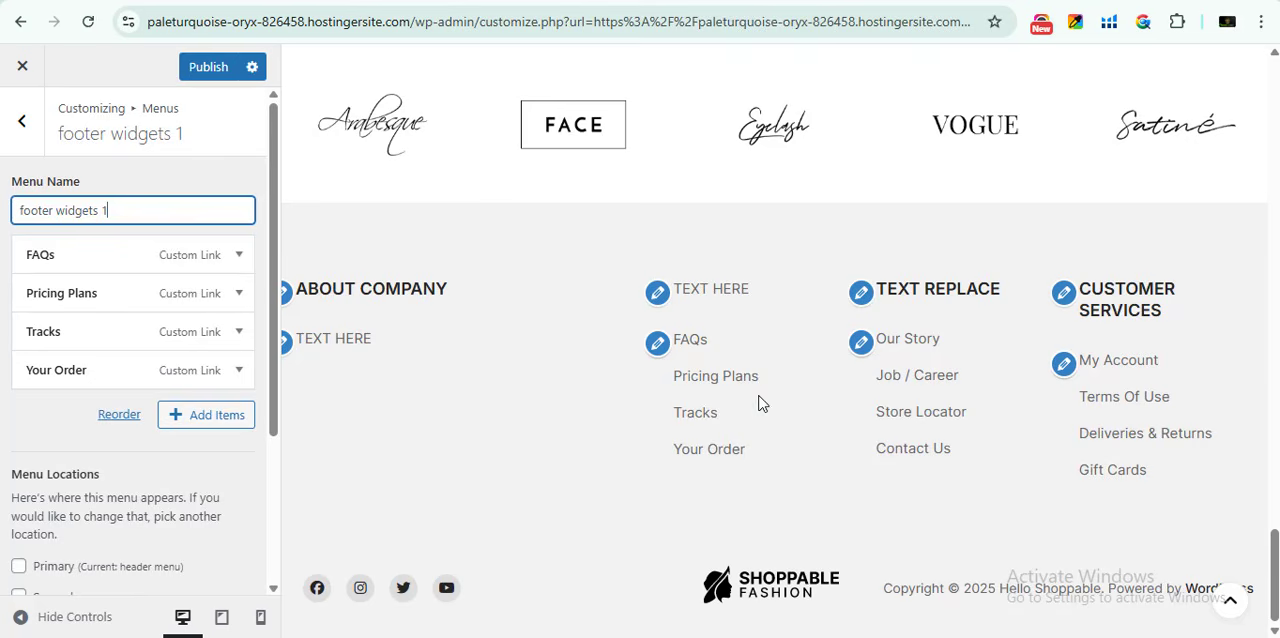
- Identify the menu behind the Our Story links in the Customizer and load footer widgets 2 on the admin Menus page
click(861, 343)
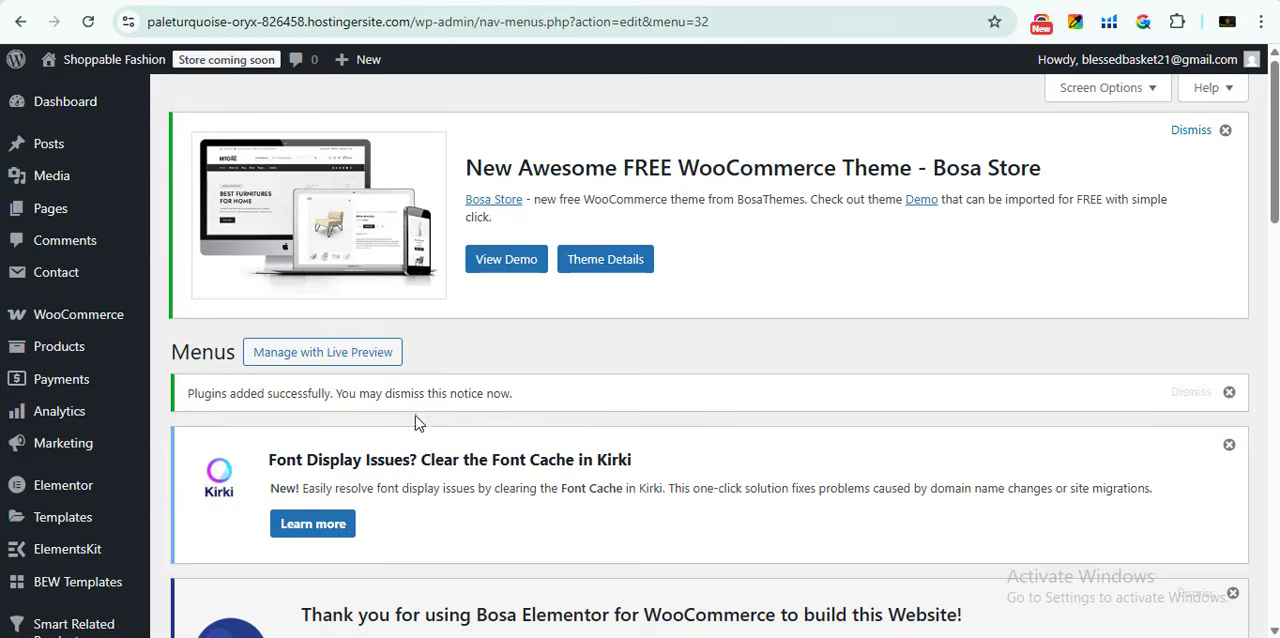
scroll(415, 417, down, 5)
scroll(413, 419, down, 3)
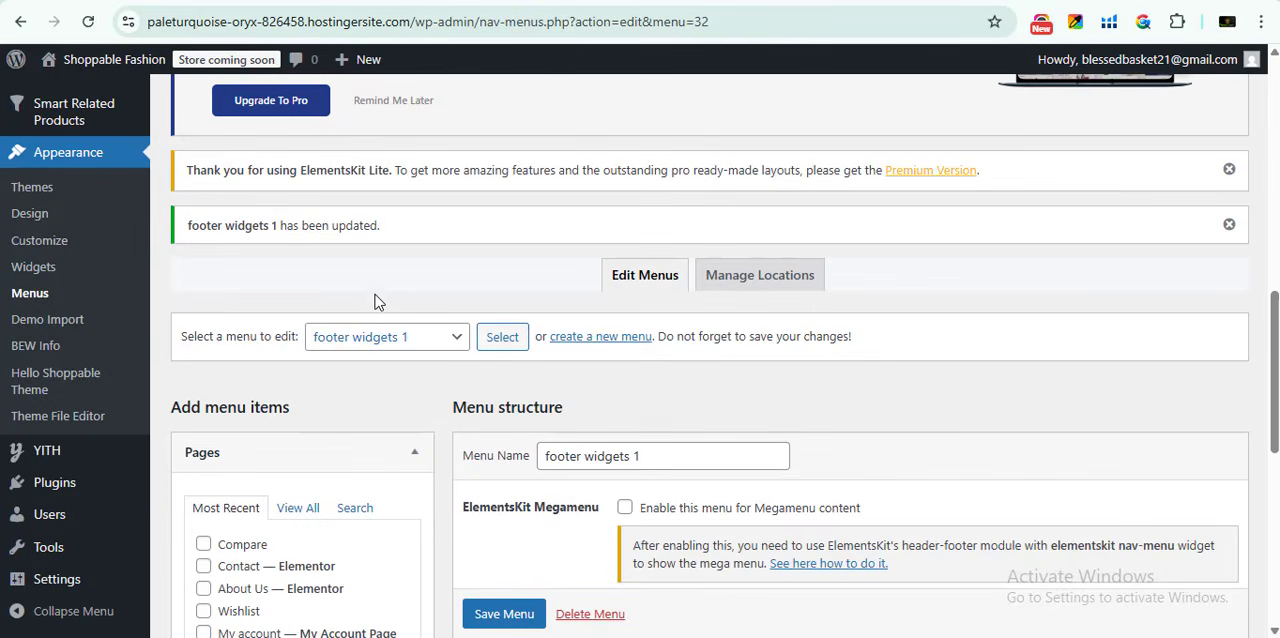
click(375, 337)
click(366, 389)
click(502, 338)
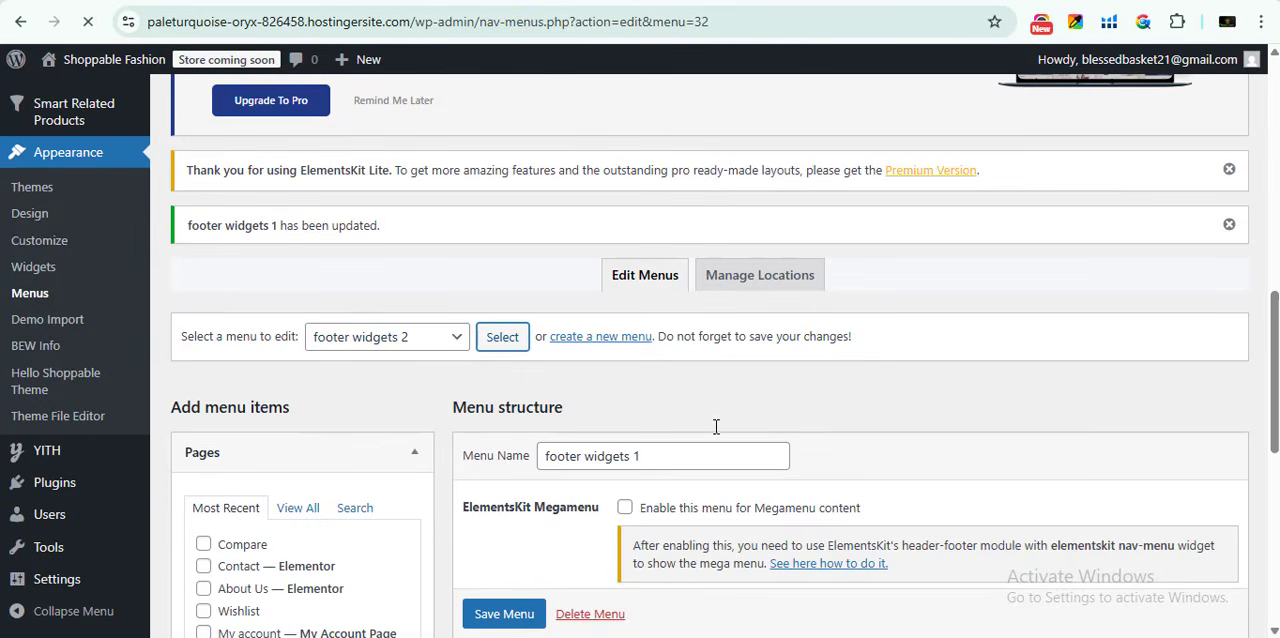
scroll(629, 424, down, 8)
scroll(629, 424, down, 5)
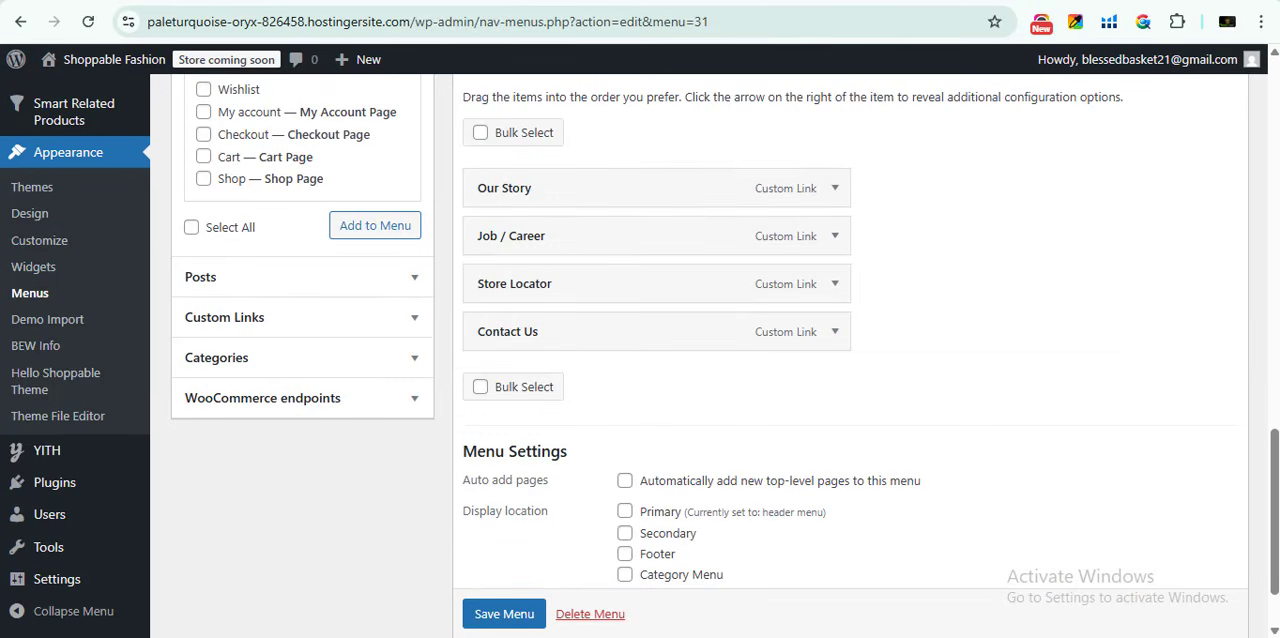
- Compare the footer columns on the live store with the Customizer preview, and return to the main Customizer settings list
key(ctrl+Tab)
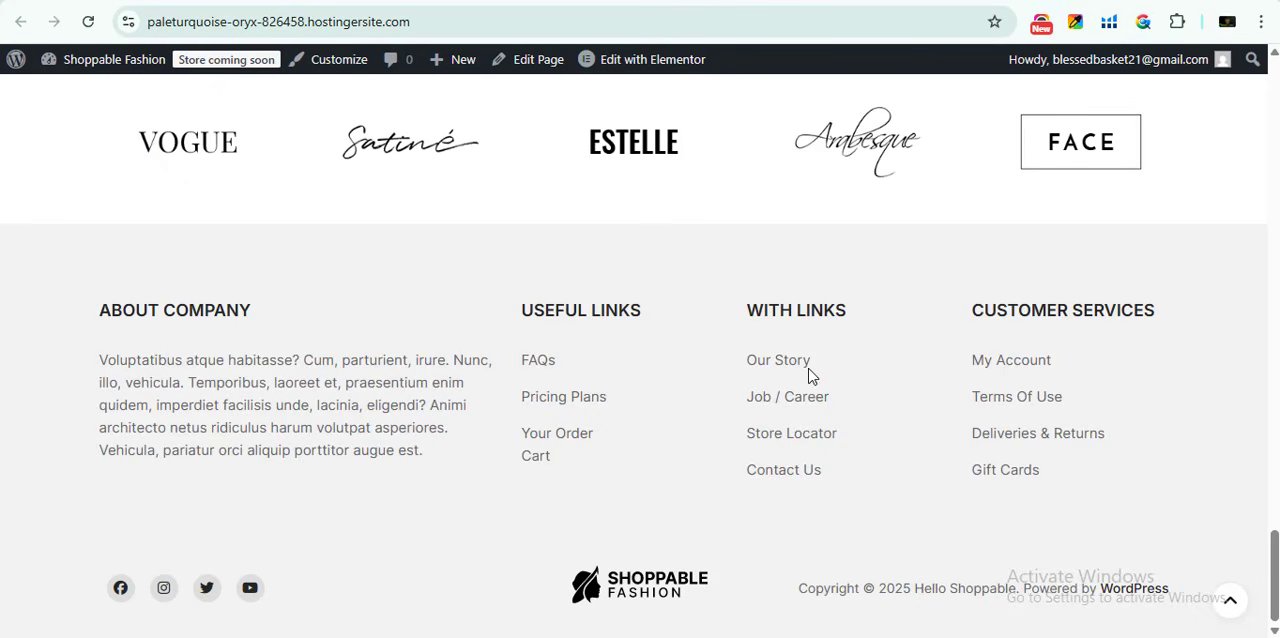
key(ctrl+Tab)
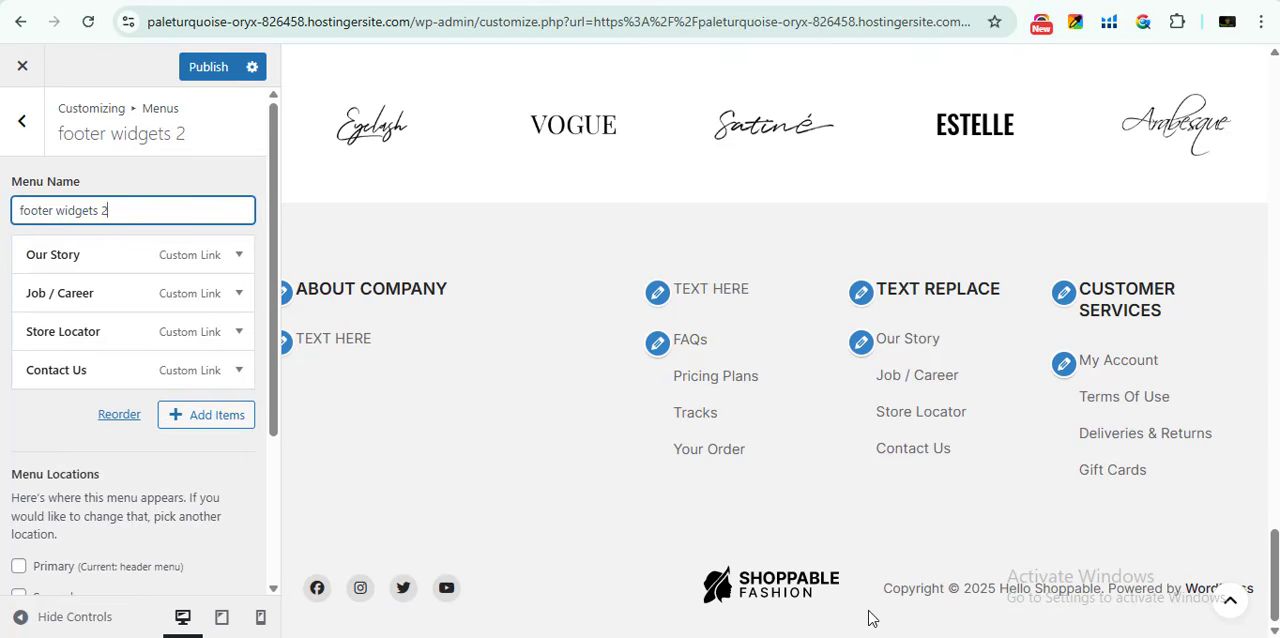
scroll(1087, 456, up, 2)
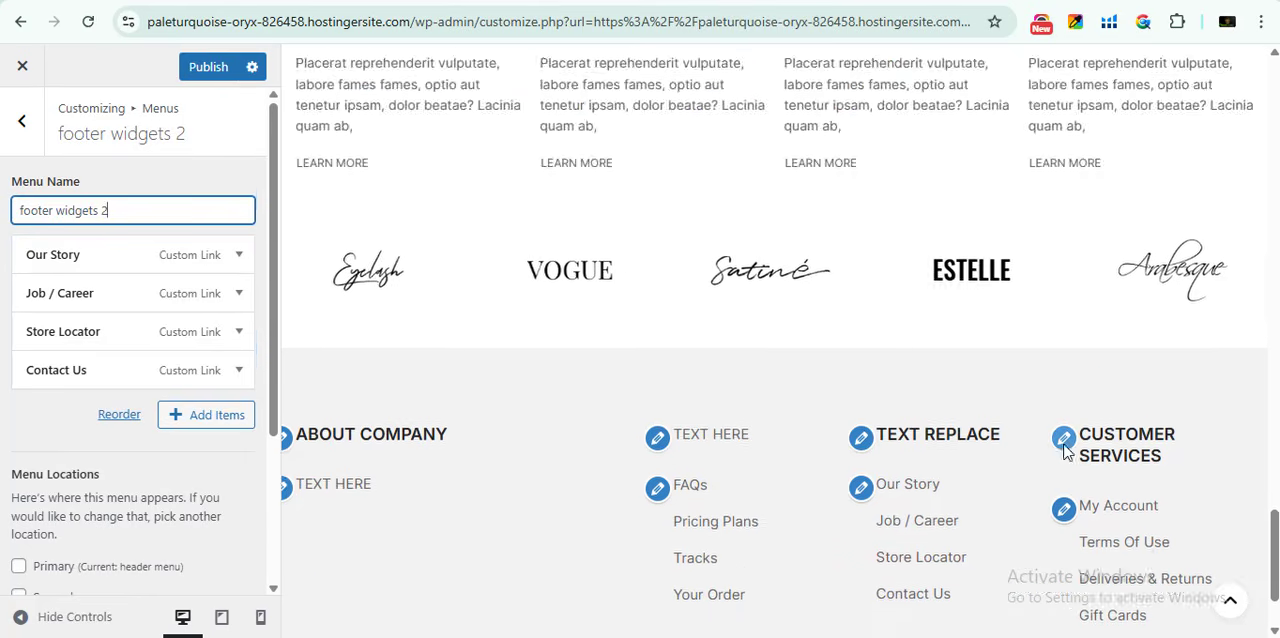
scroll(983, 422, down, 2)
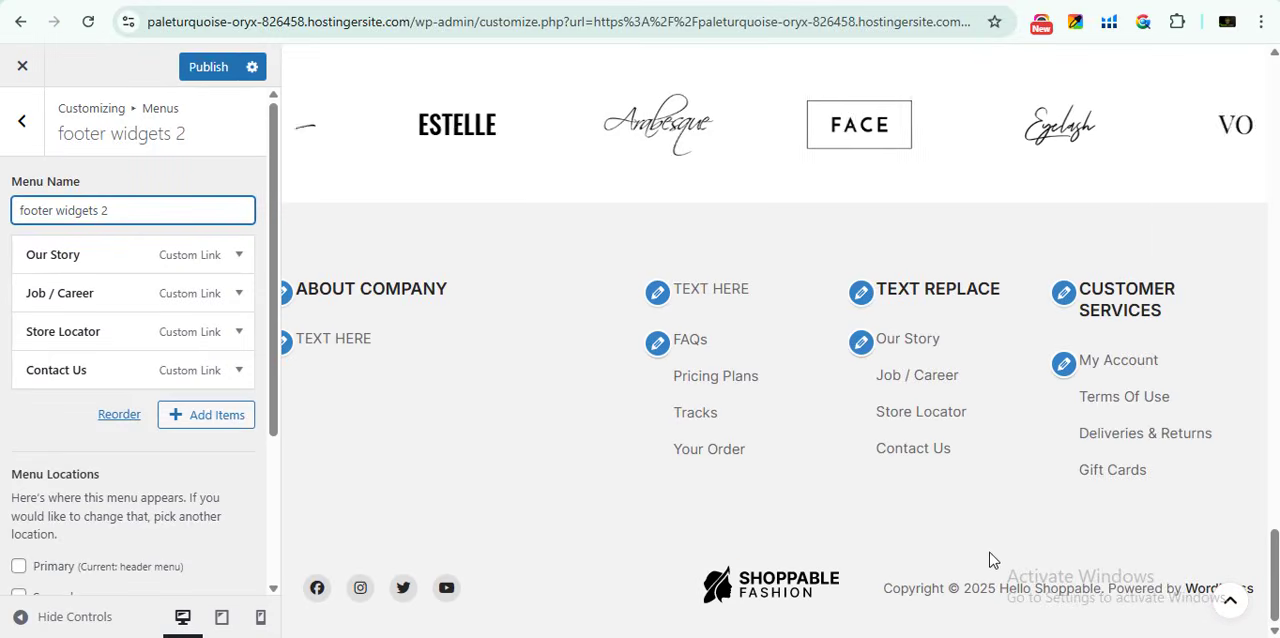
scroll(891, 482, up, 20)
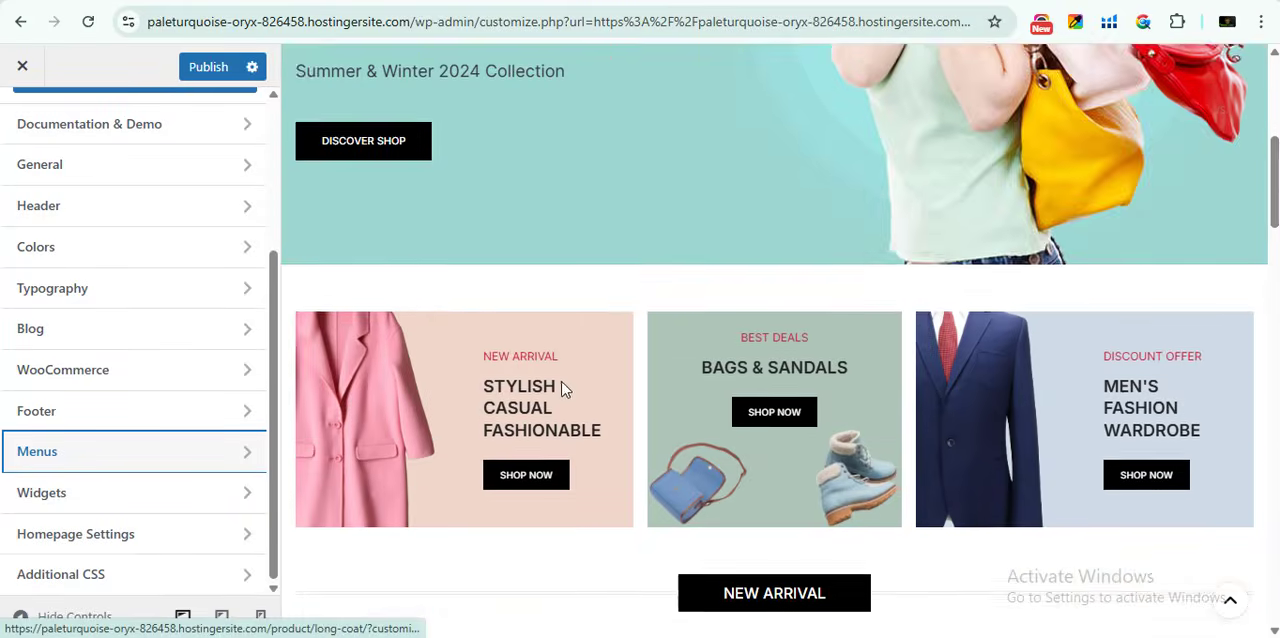
scroll(563, 388, up, 5)
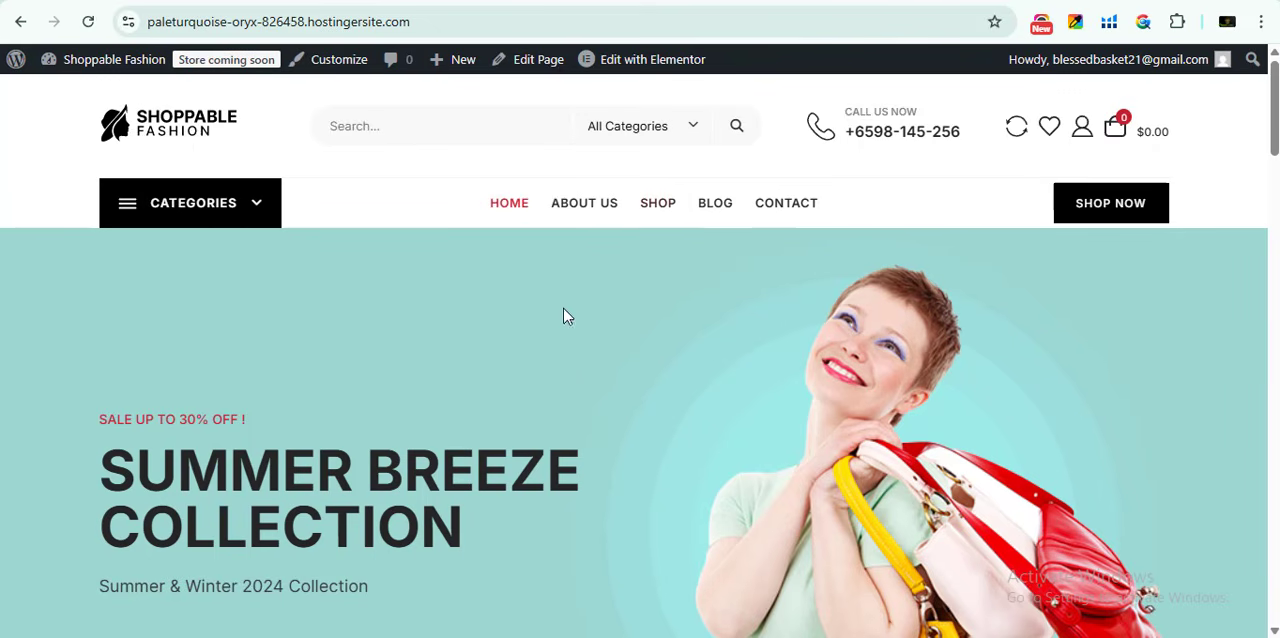
- Look over the live home page, open it for editing in Elementor and dismiss the Elementor AI notification
scroll(643, 434, down, 12)
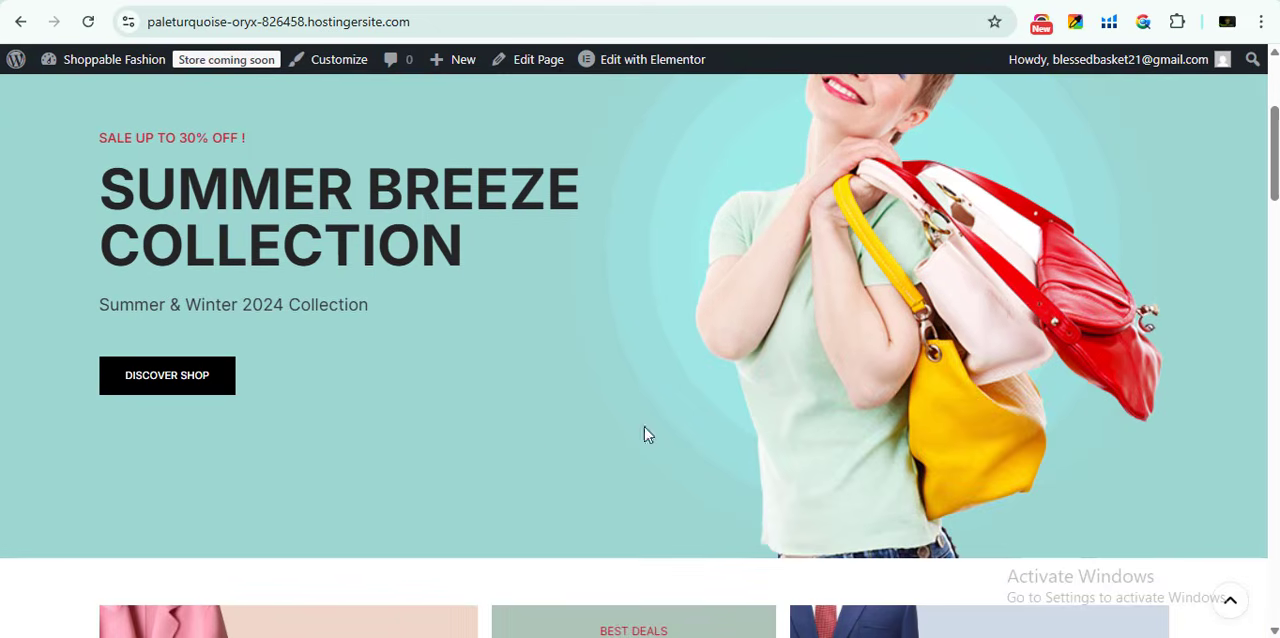
scroll(517, 360, up, 12)
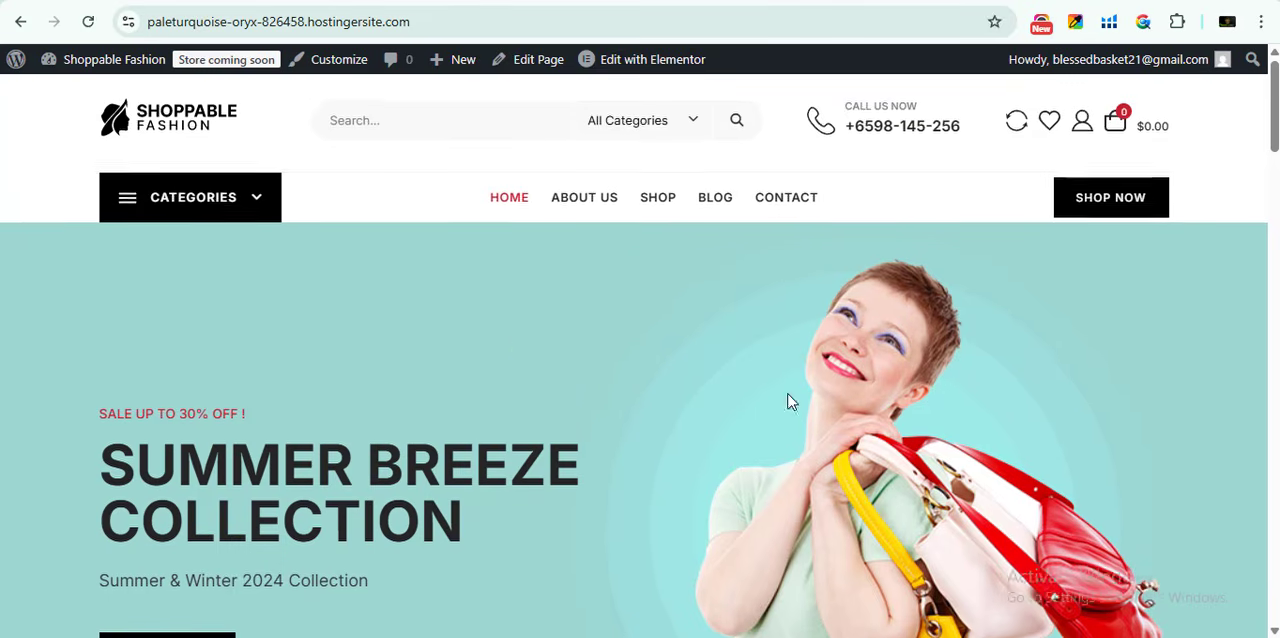
scroll(856, 308, down, 1)
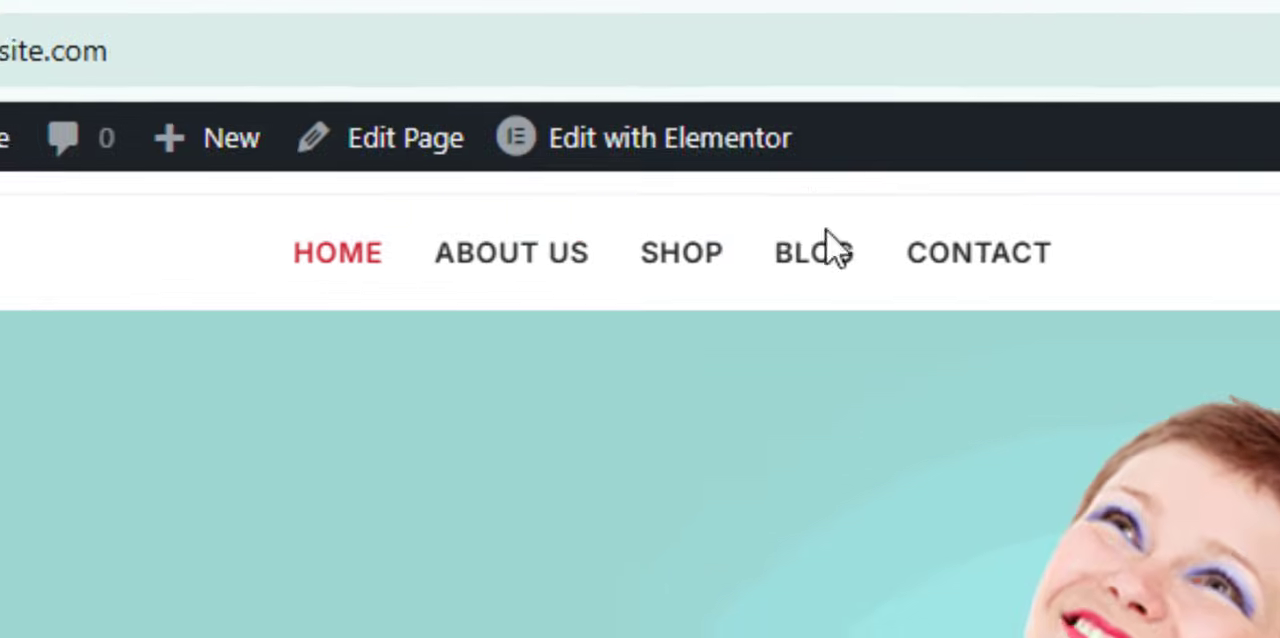
click(651, 59)
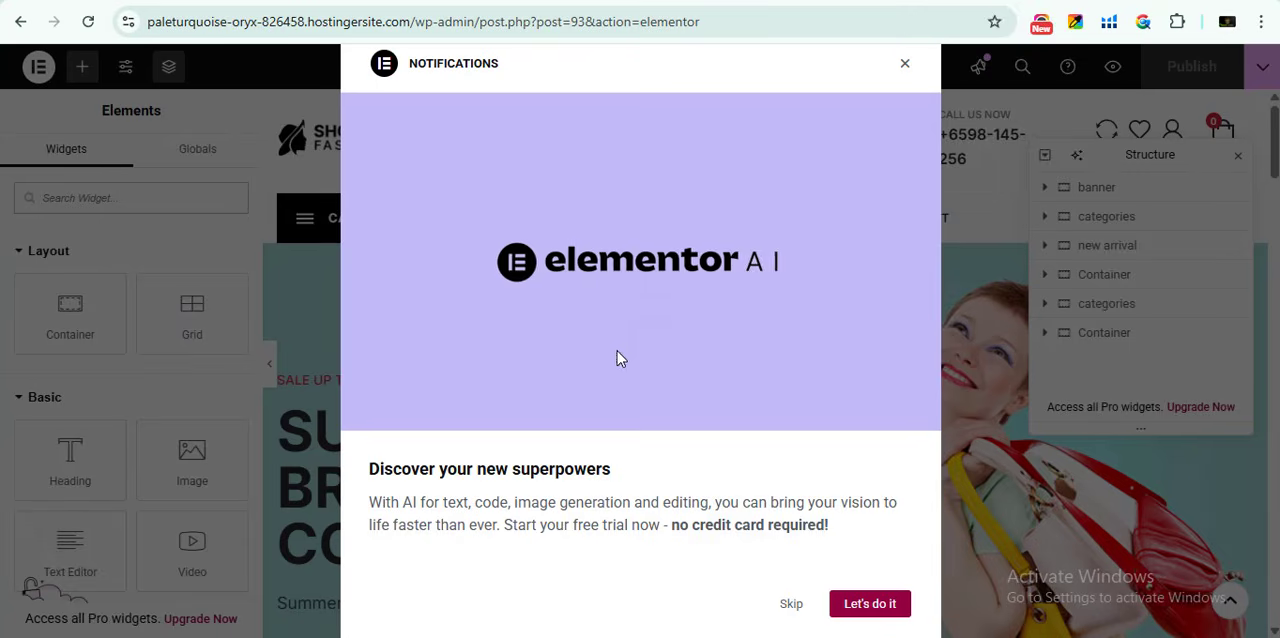
click(905, 64)
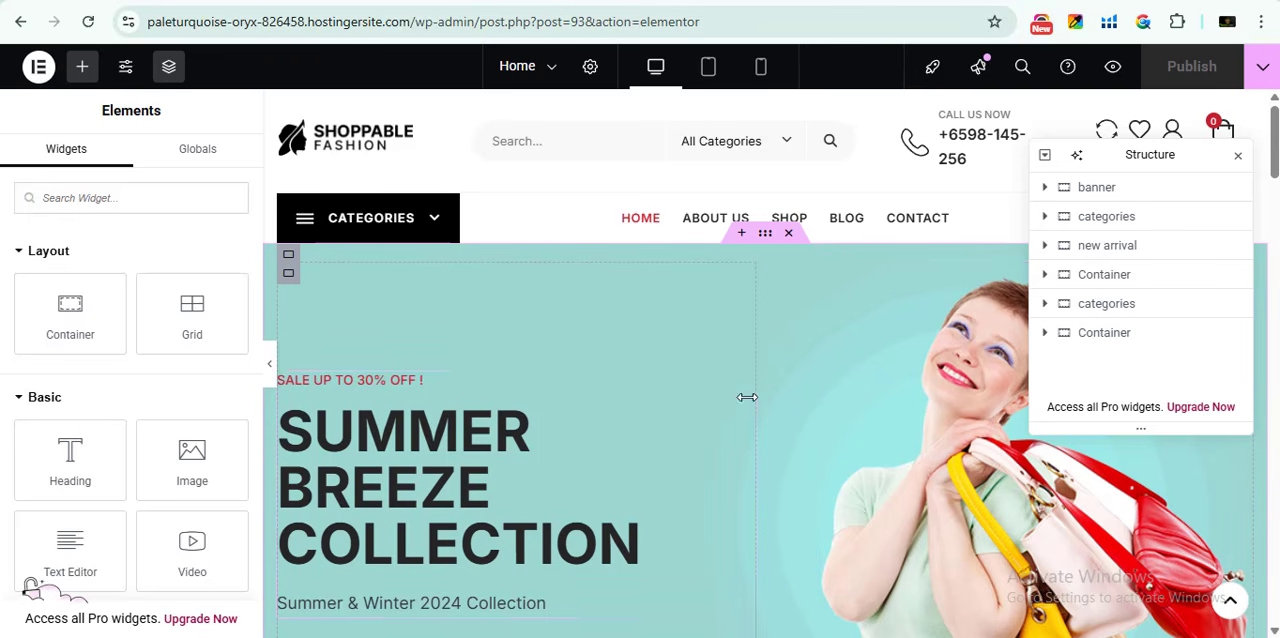
- Open the banner image's settings, look through the media library for a replacement picture, and close the library without inserting one
click(745, 389)
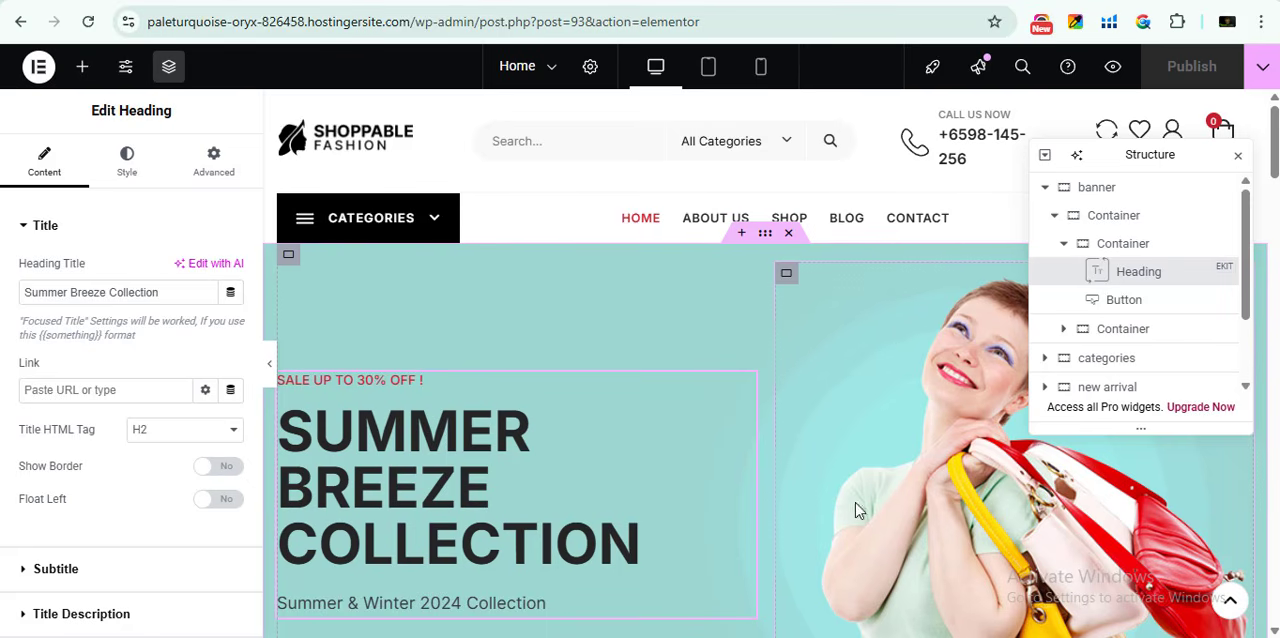
click(912, 410)
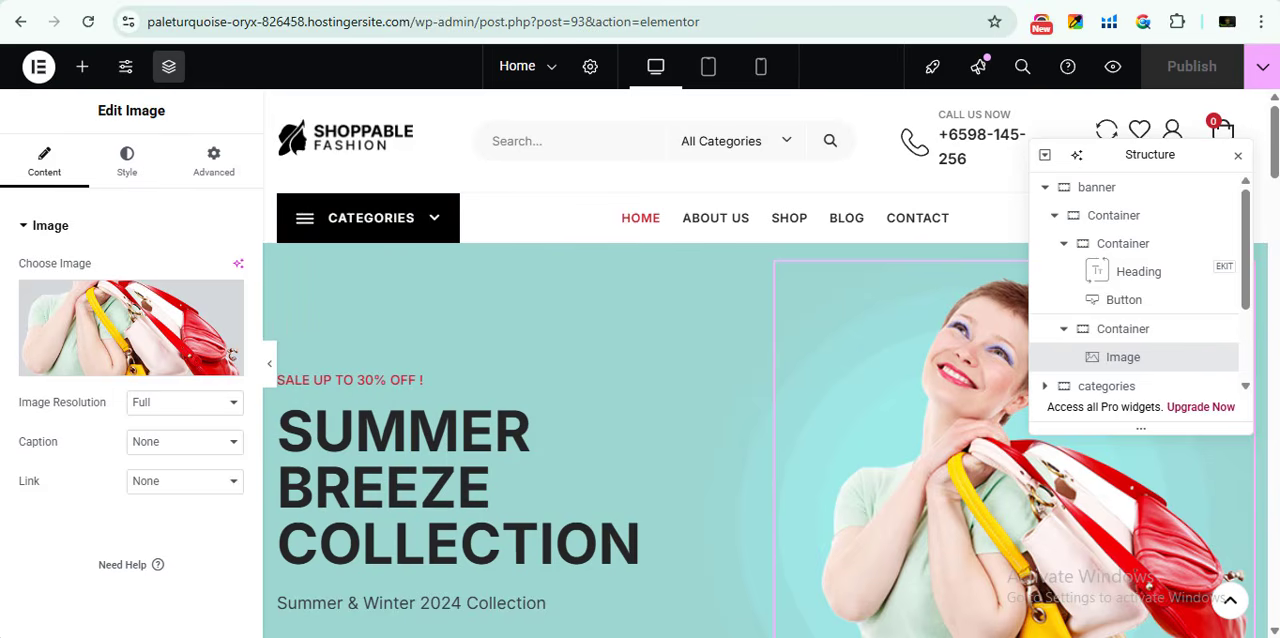
click(118, 313)
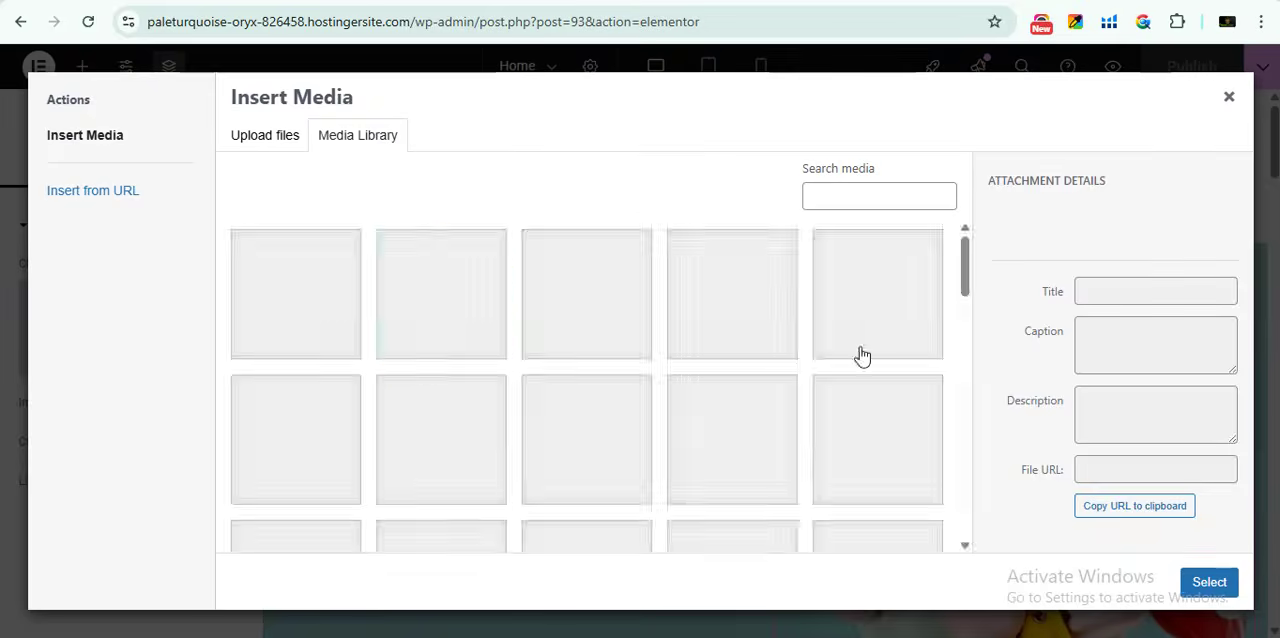
scroll(614, 366, down, 3)
scroll(618, 375, up, 3)
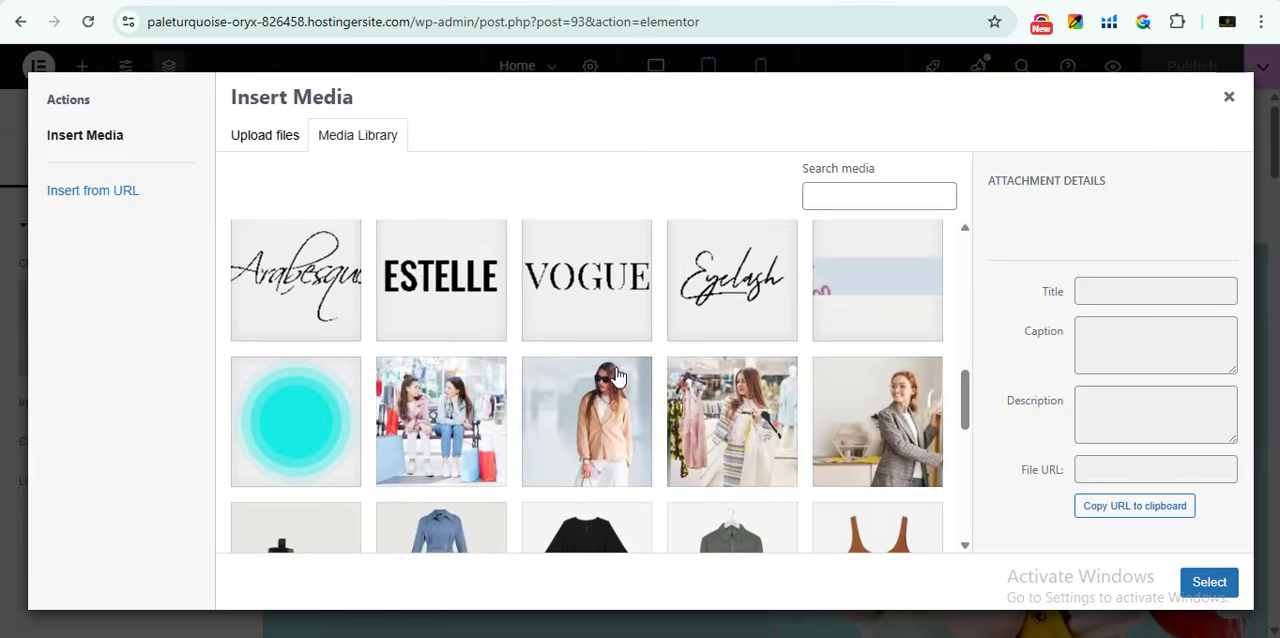
scroll(618, 375, down, 3)
click(580, 480)
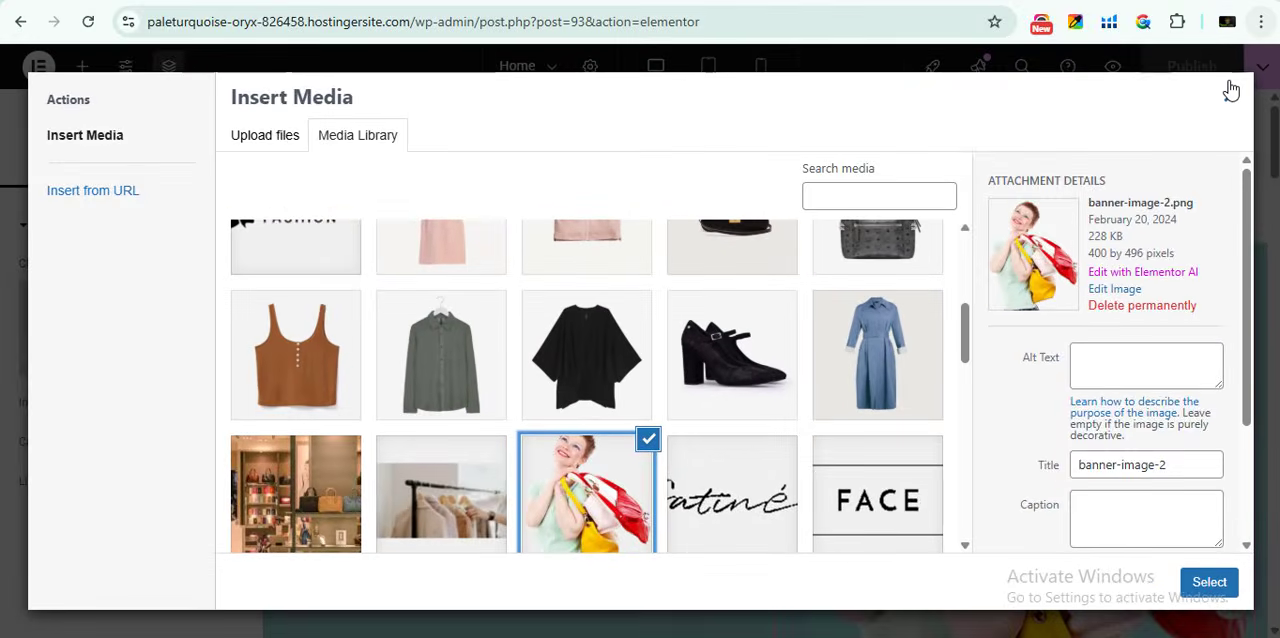
click(1229, 82)
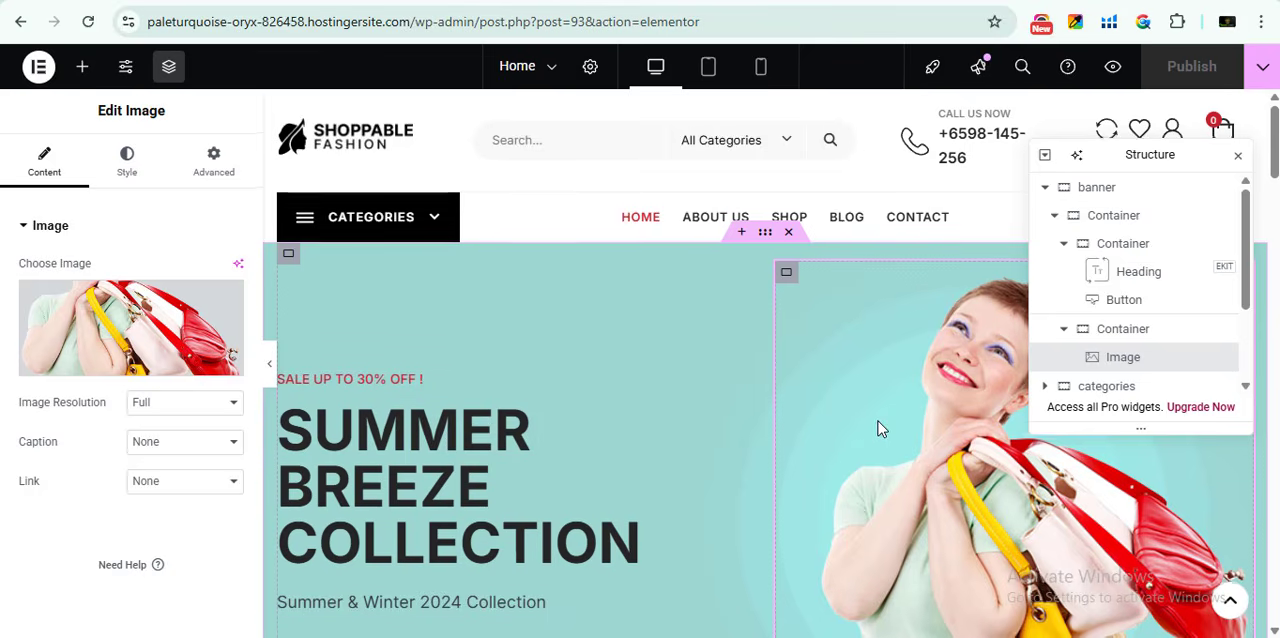
- Replace the banner's heading title with "YOUR TEXT REPLACE HERE"
scroll(714, 447, down, 2)
scroll(700, 410, up, 2)
scroll(810, 370, down, 2)
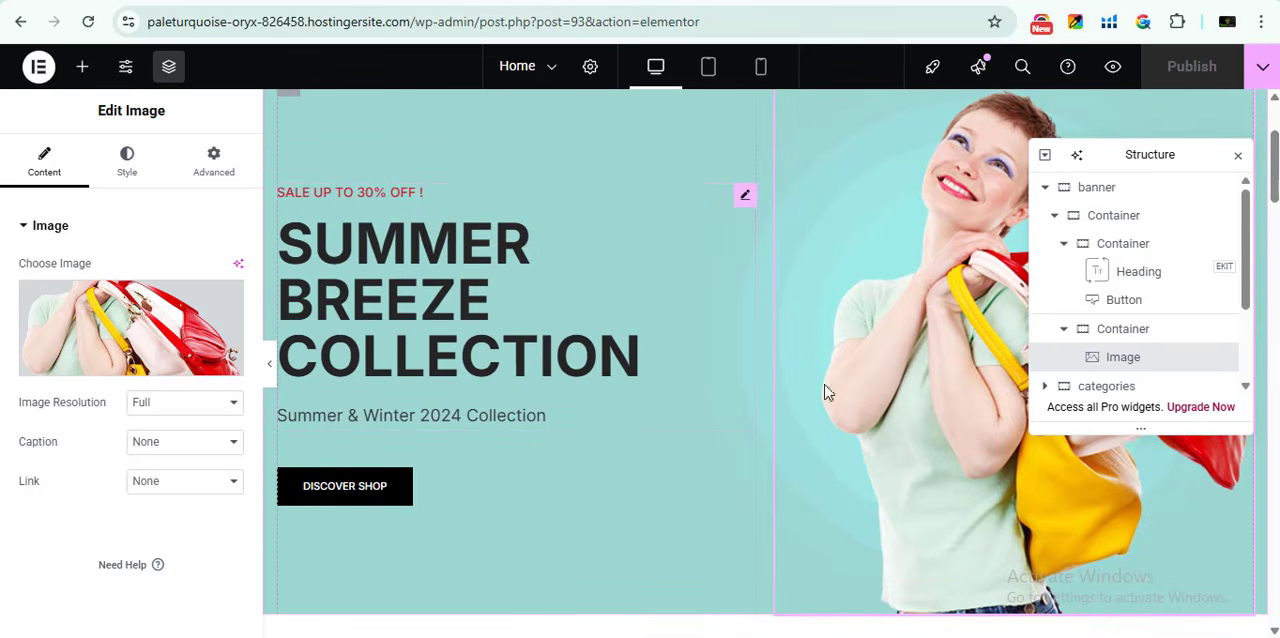
scroll(580, 420, up, 2)
scroll(740, 334, down, 2)
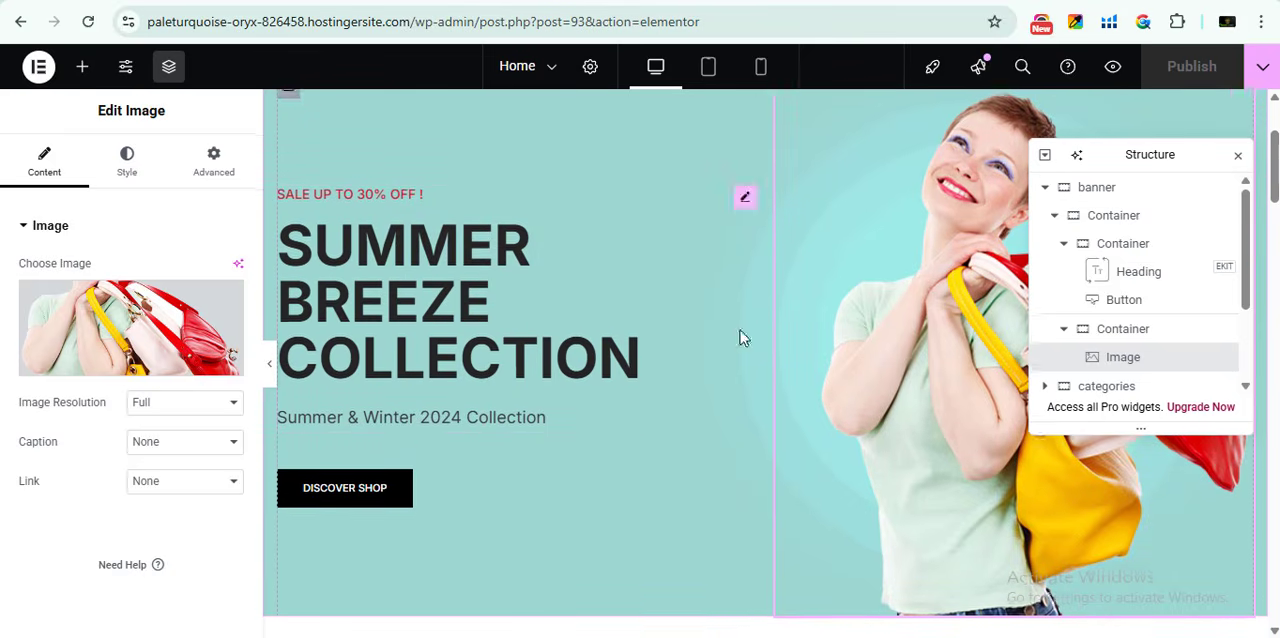
scroll(749, 403, up, 1)
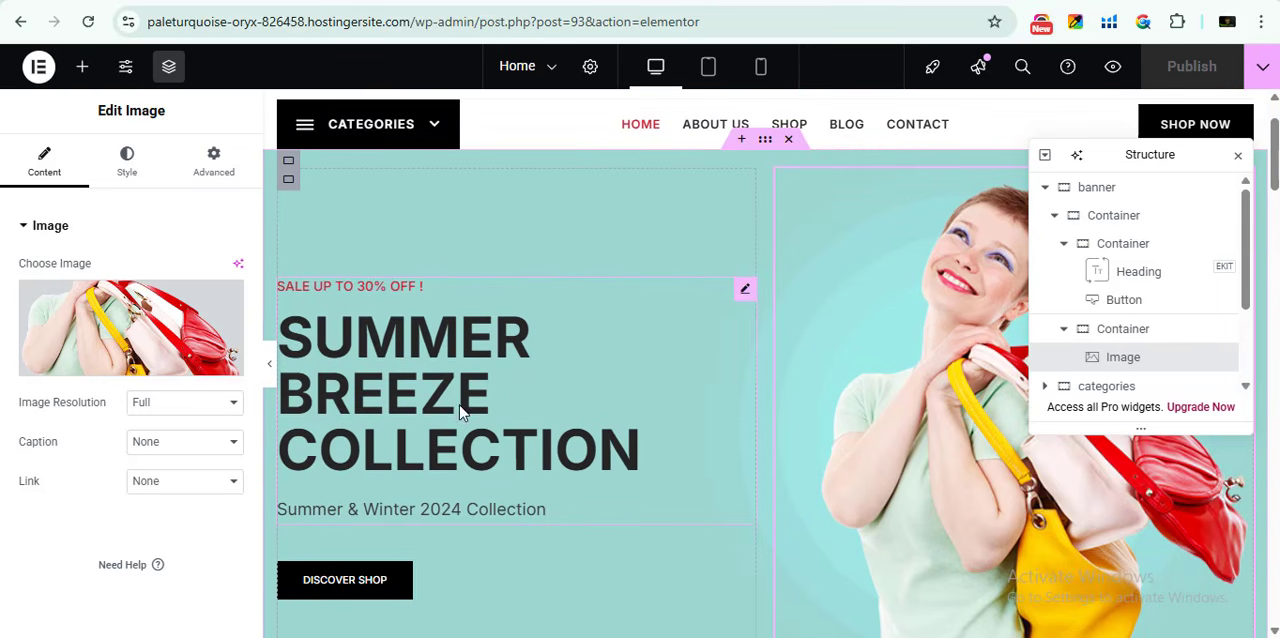
click(742, 291)
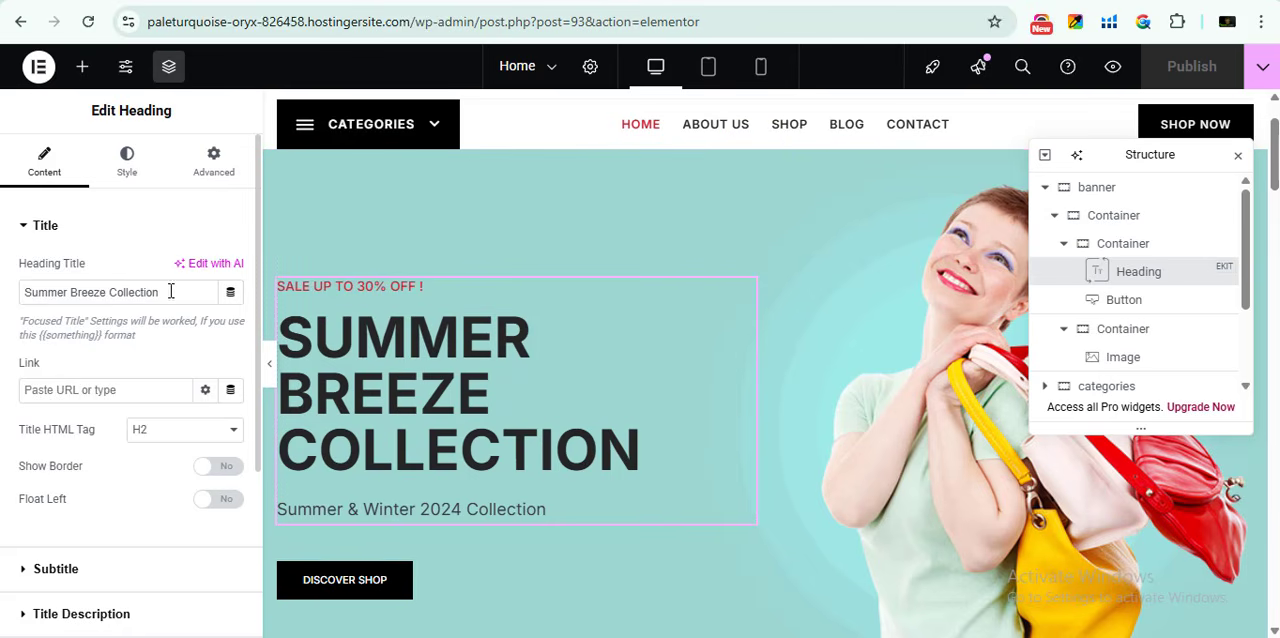
drag(171, 291, 21, 288)
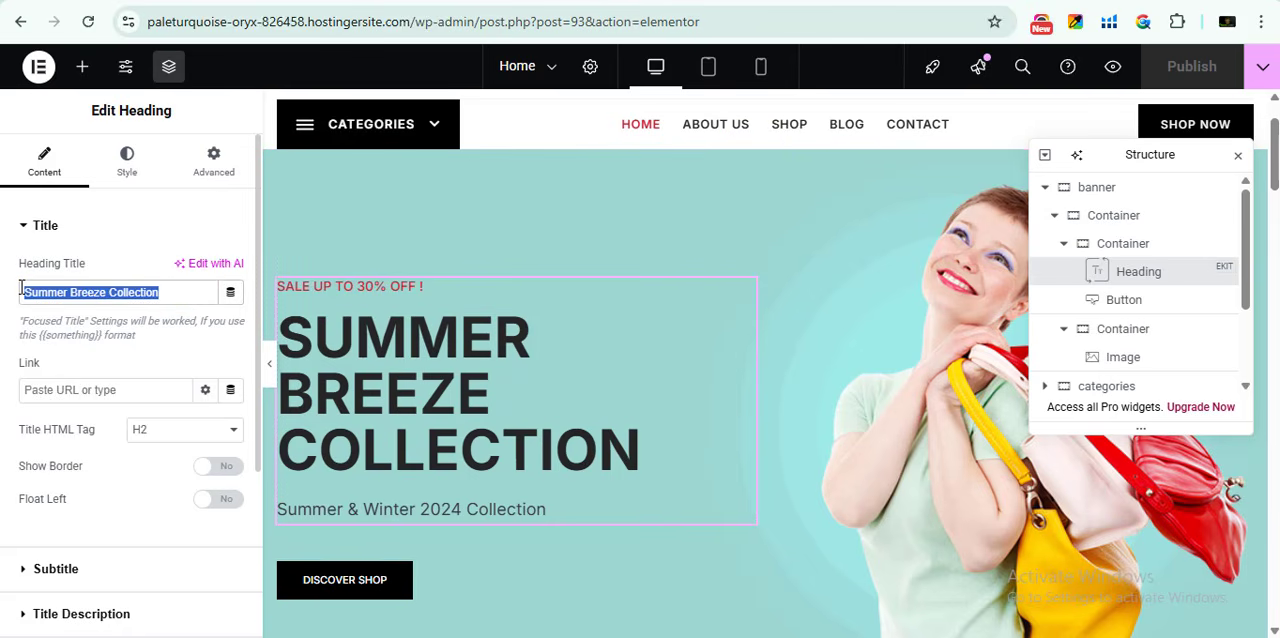
text(YOUR TEXT REPL)
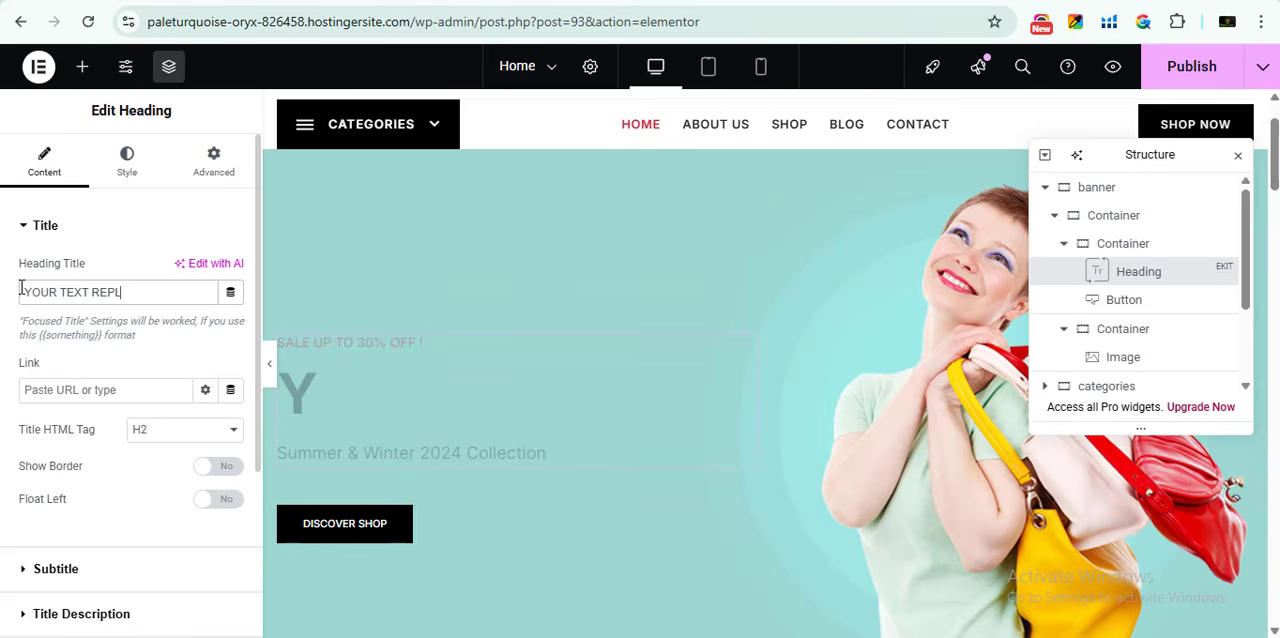
text(ACE HERE)
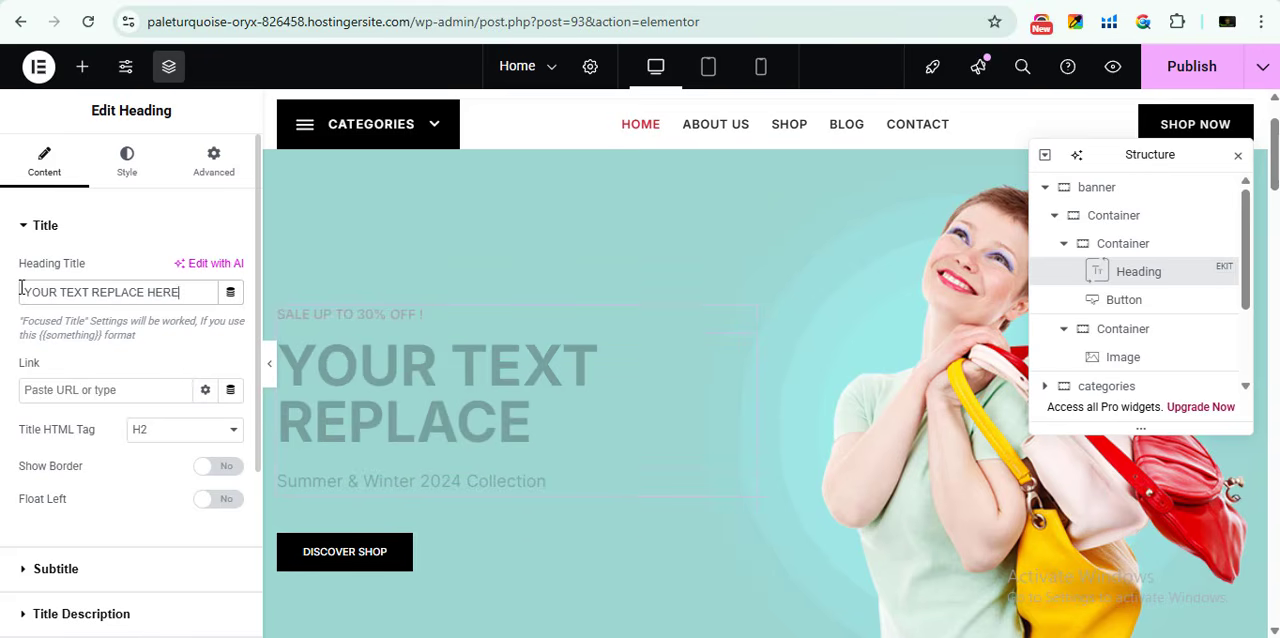
click(81, 394)
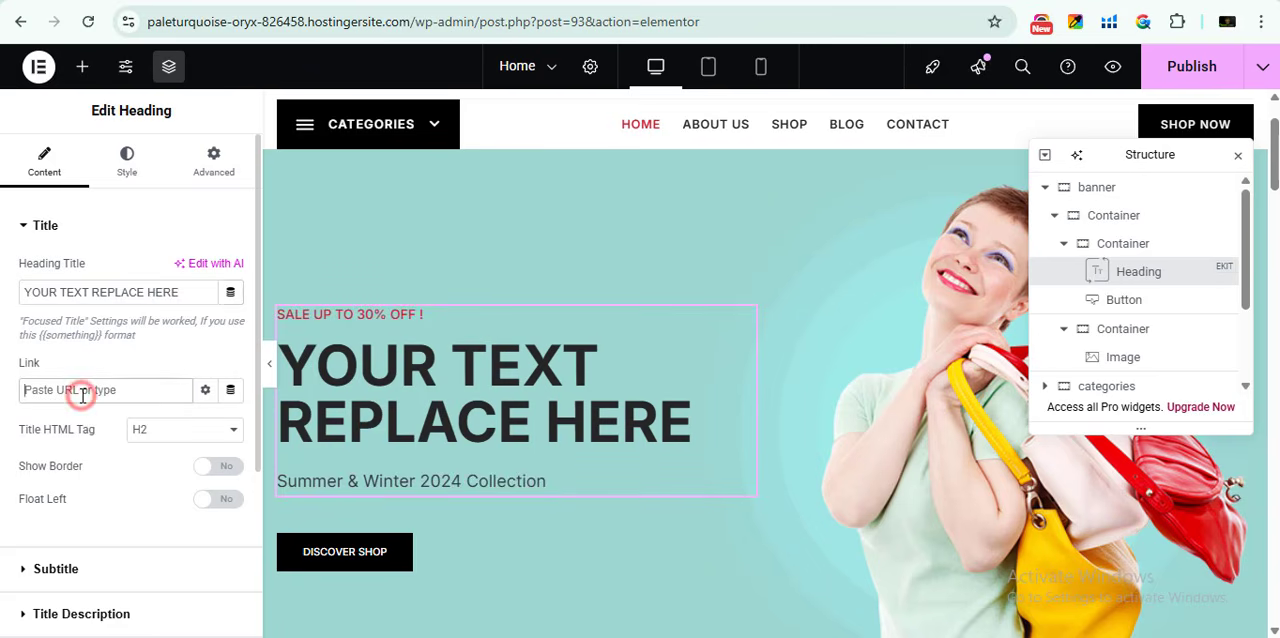
- Review the banner heading's subtitle settings, try the outline around the subtitle and switch it off again
scroll(87, 387, down, 5)
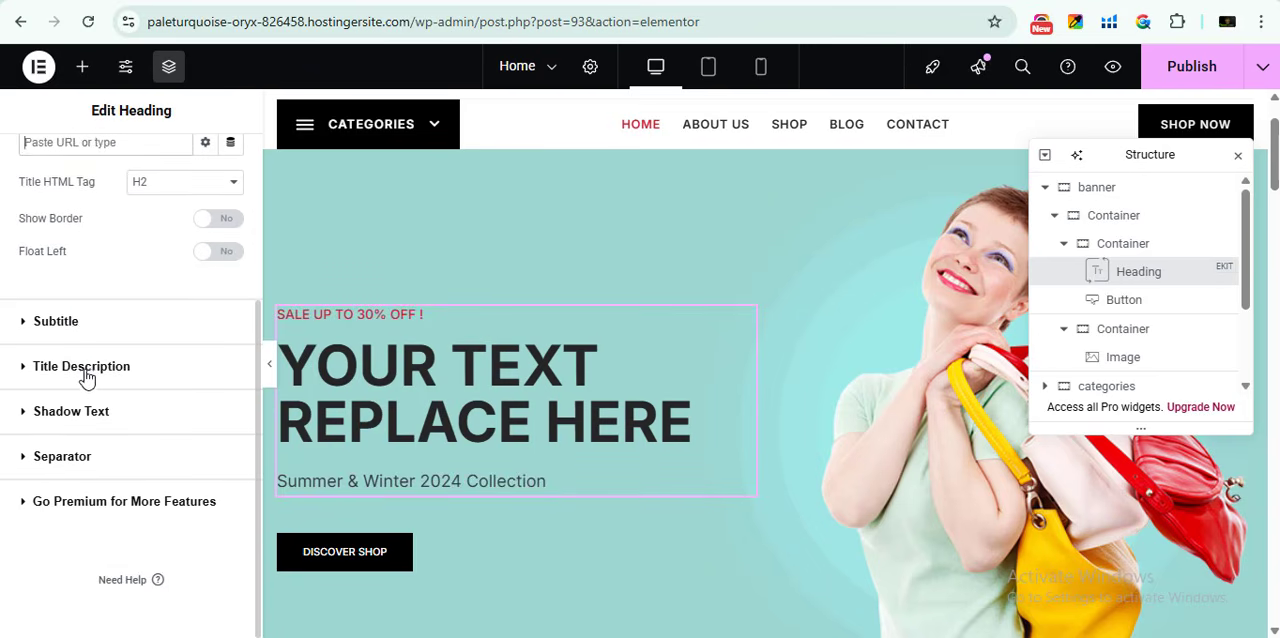
click(80, 320)
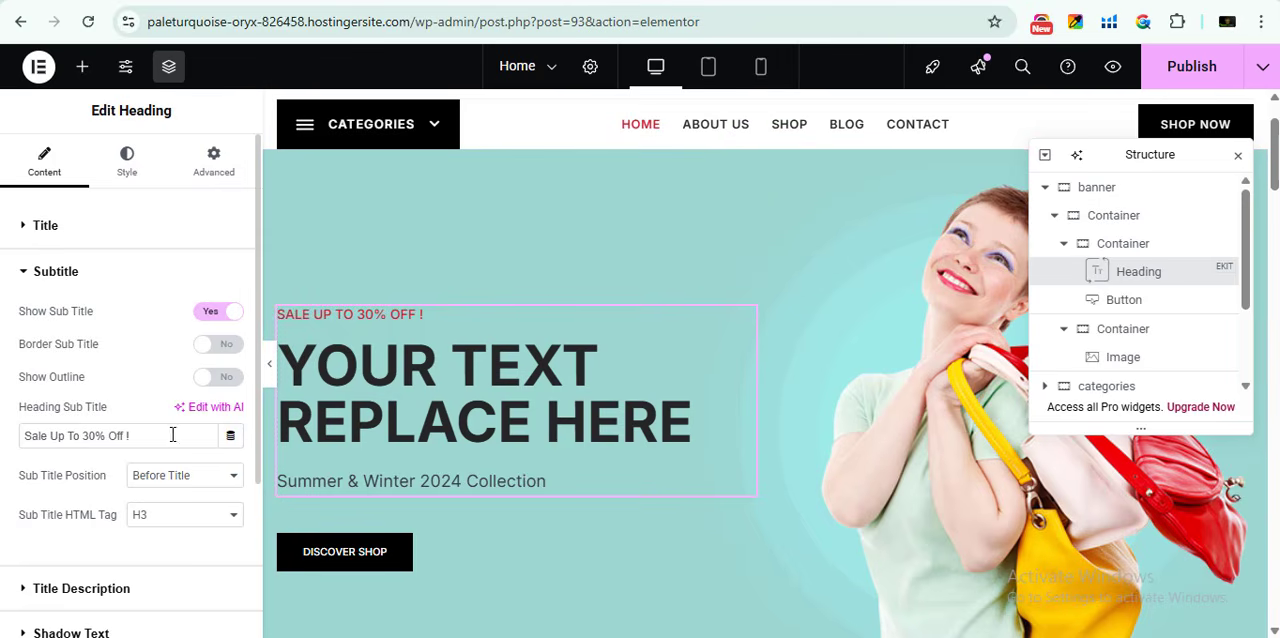
drag(171, 435, 15, 440)
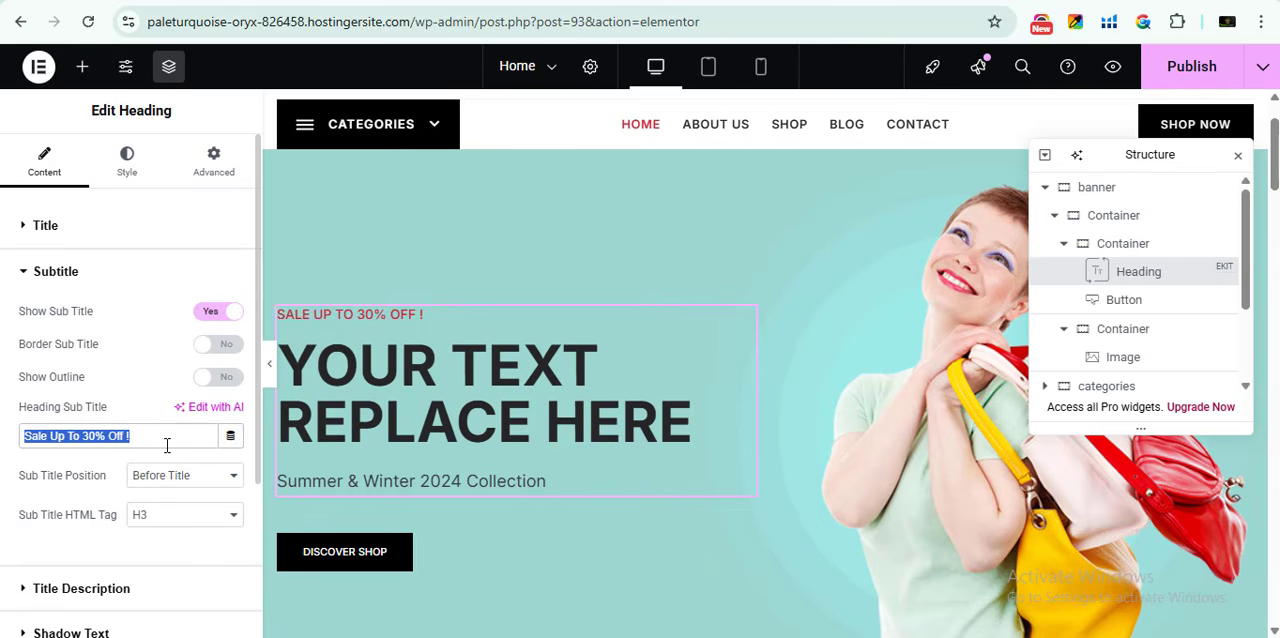
click(230, 379)
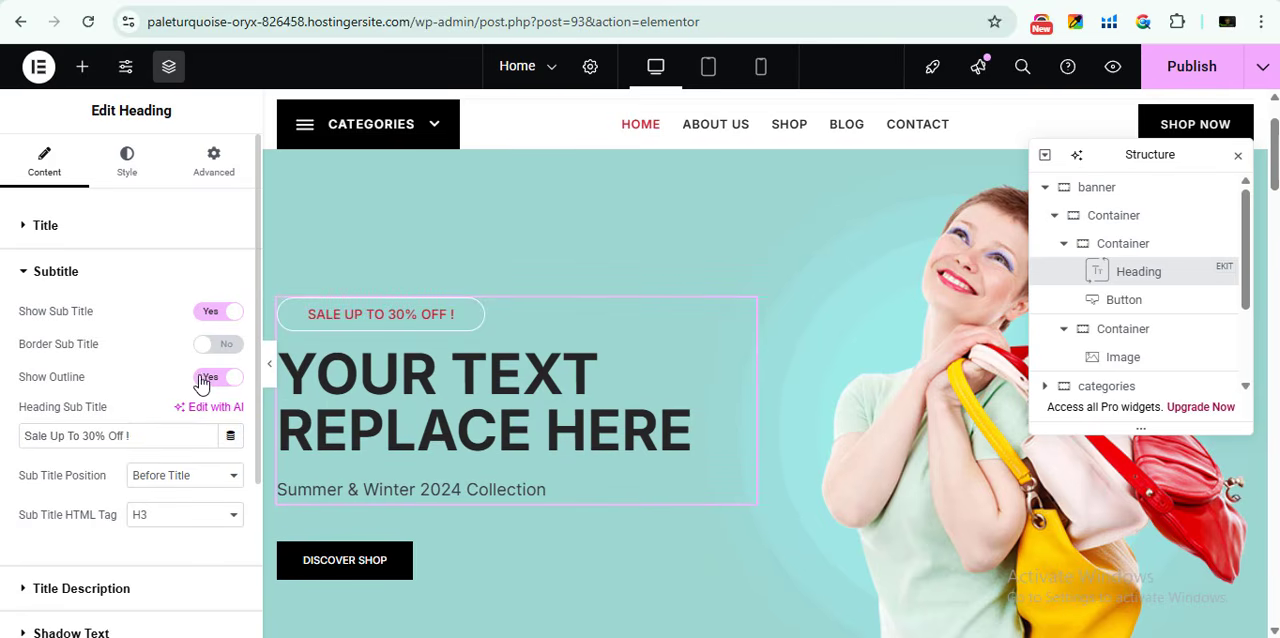
click(218, 377)
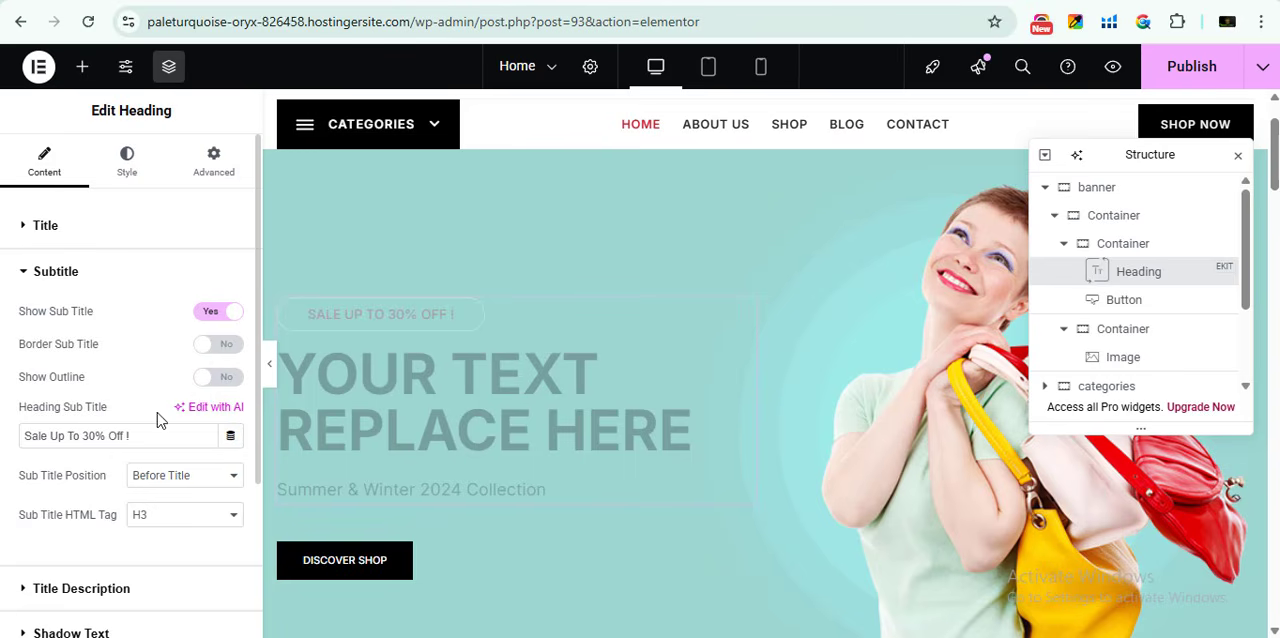
- Review the banner heading's title description text and open the settings of the Discover Shop button
scroll(196, 403, down, 3)
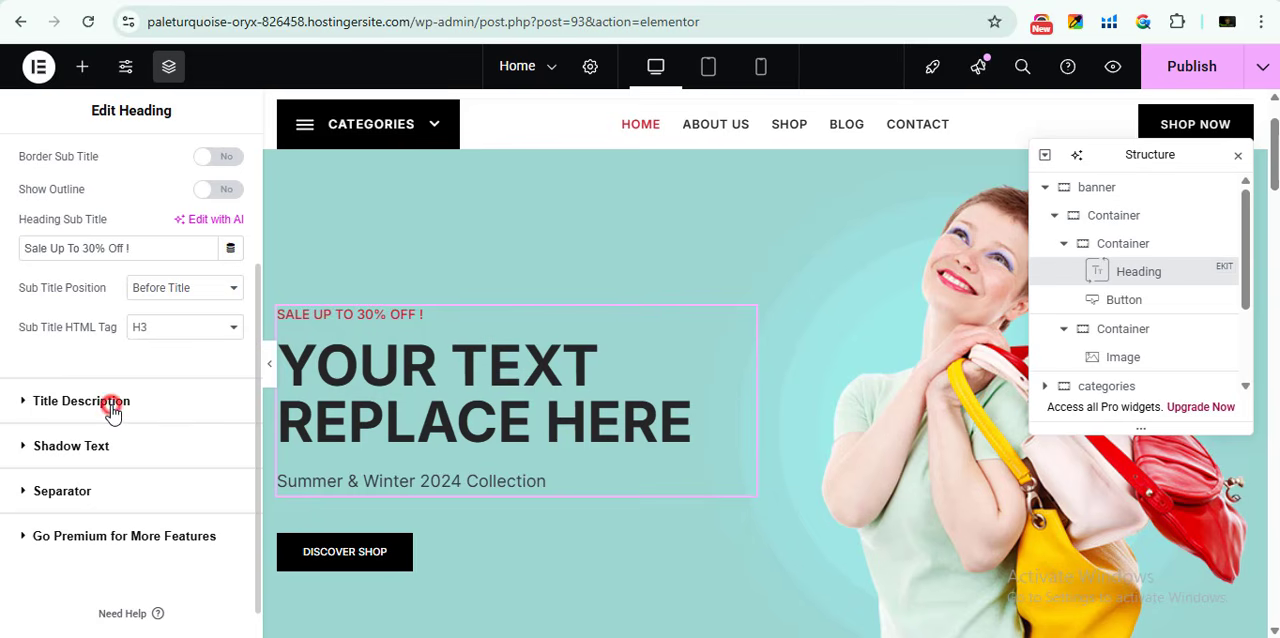
click(112, 405)
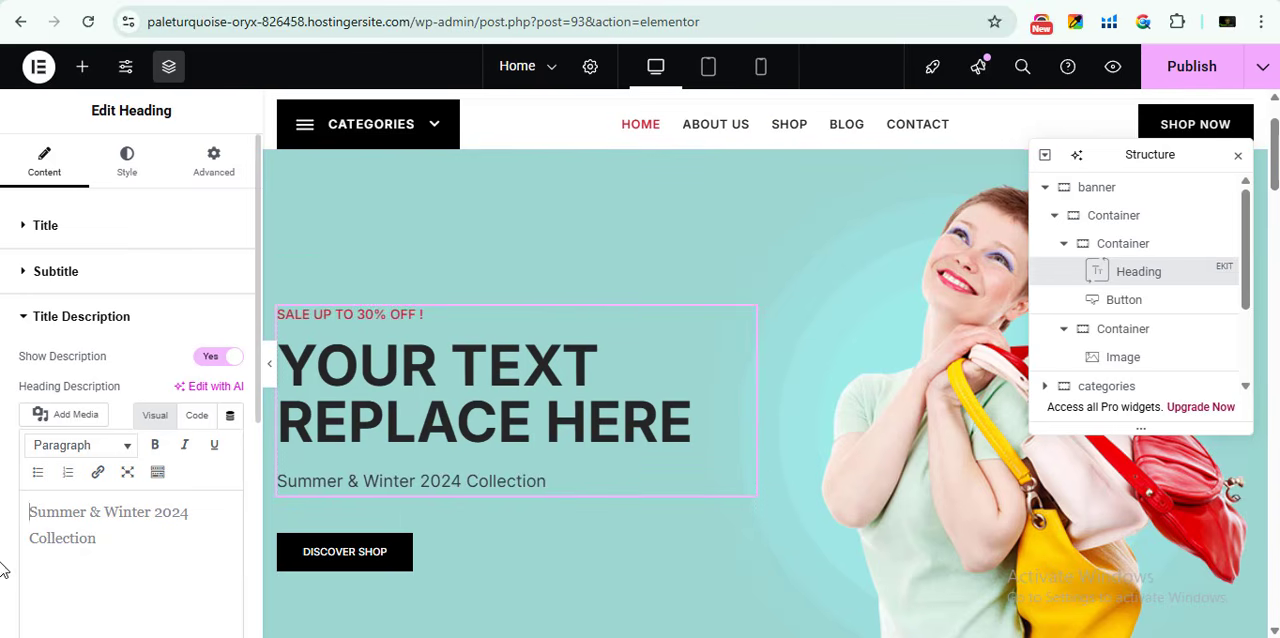
scroll(58, 411, down, 2)
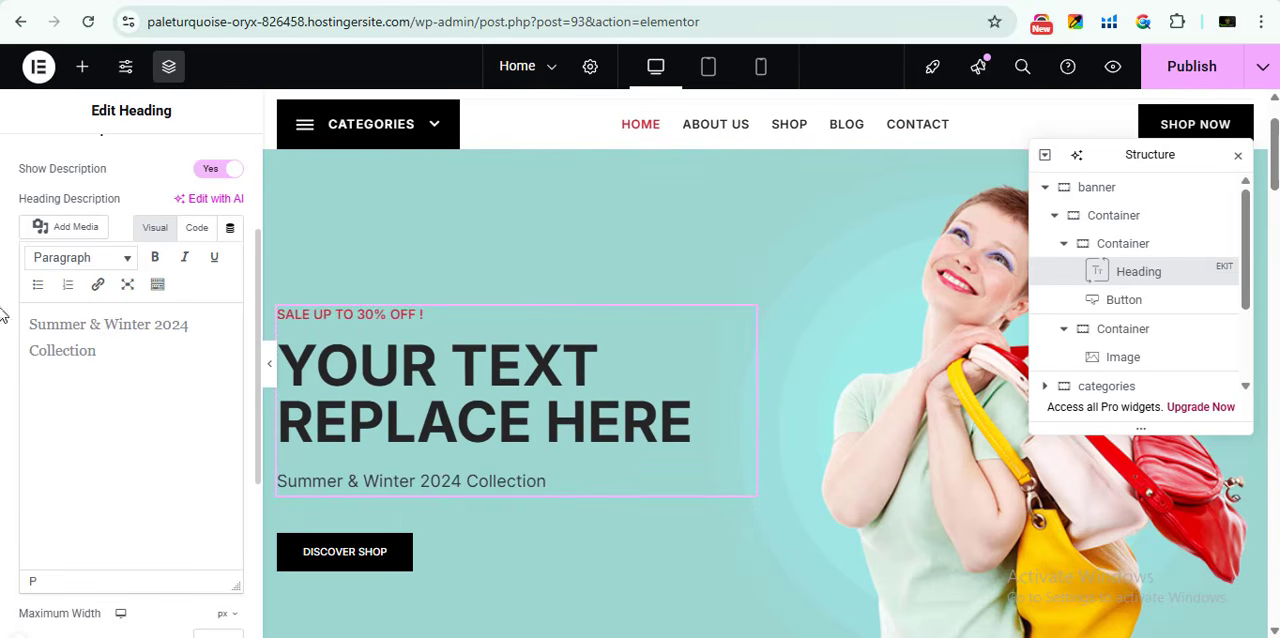
triple_click(94, 349)
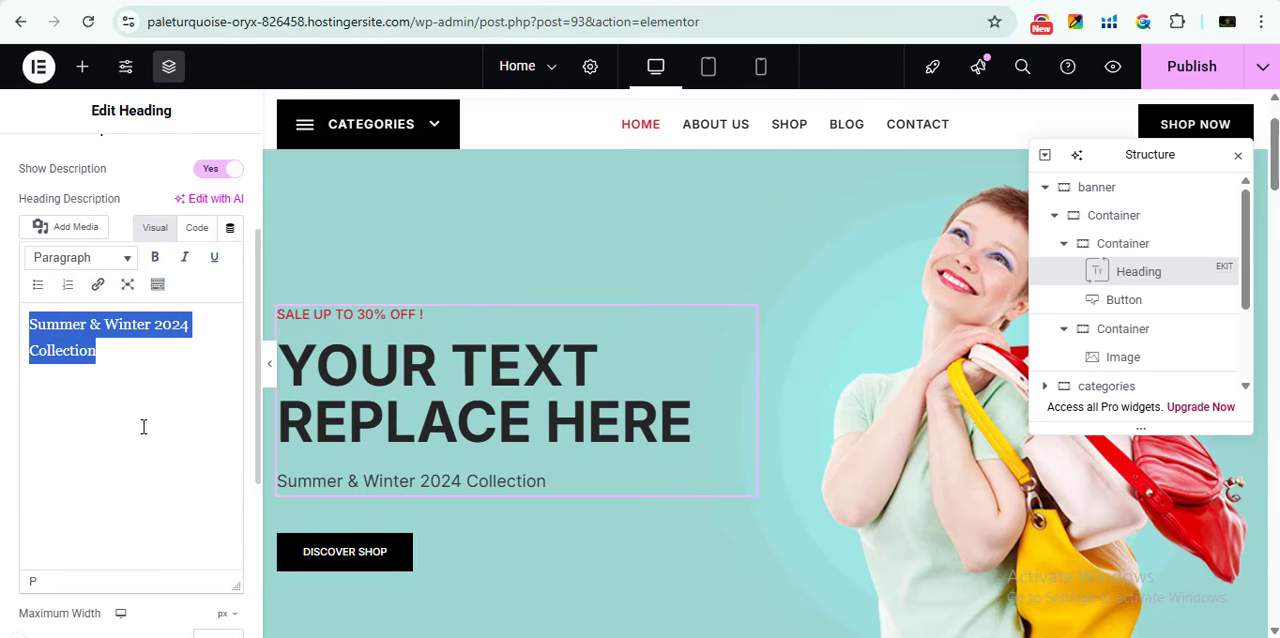
scroll(155, 260, up, 2)
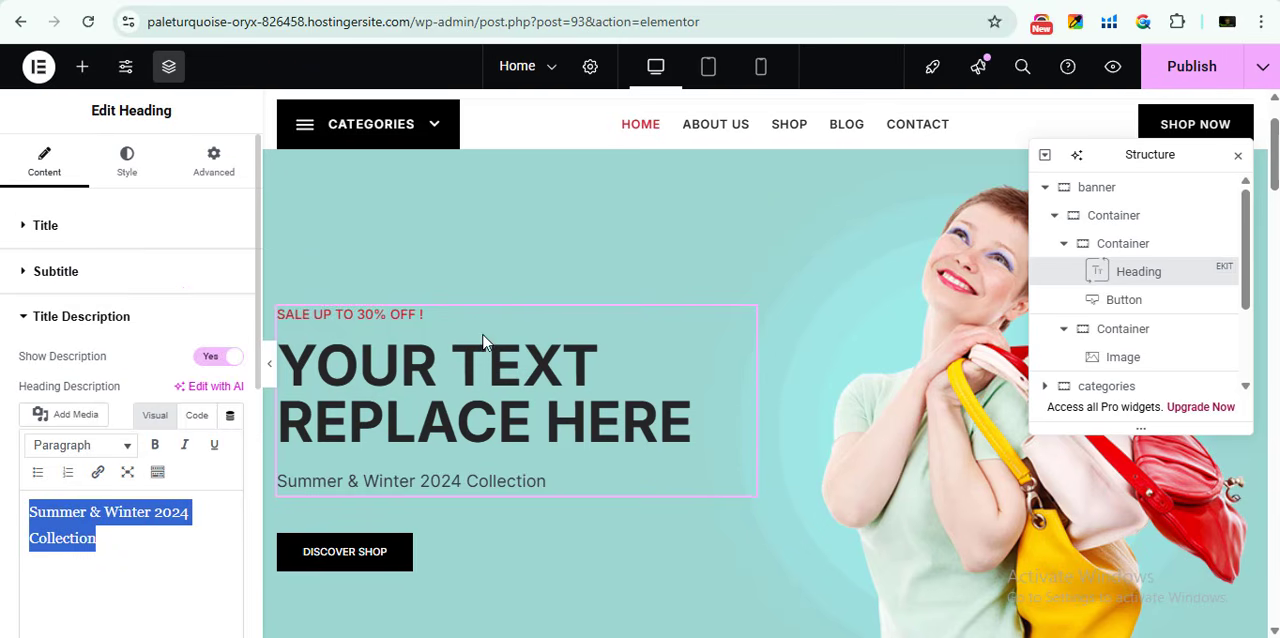
scroll(407, 497, down, 2)
click(463, 367)
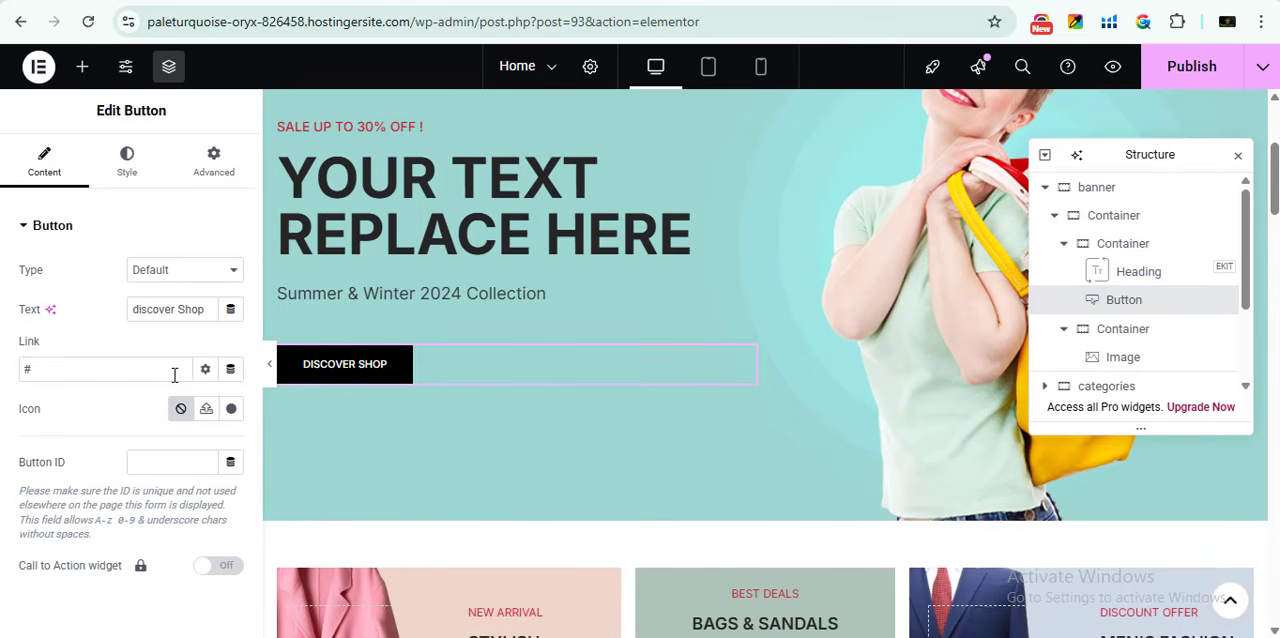
- Look over the category cards below the banner, open the New Arrival card's Shop Now button settings and select its link value
scroll(914, 443, down, 4)
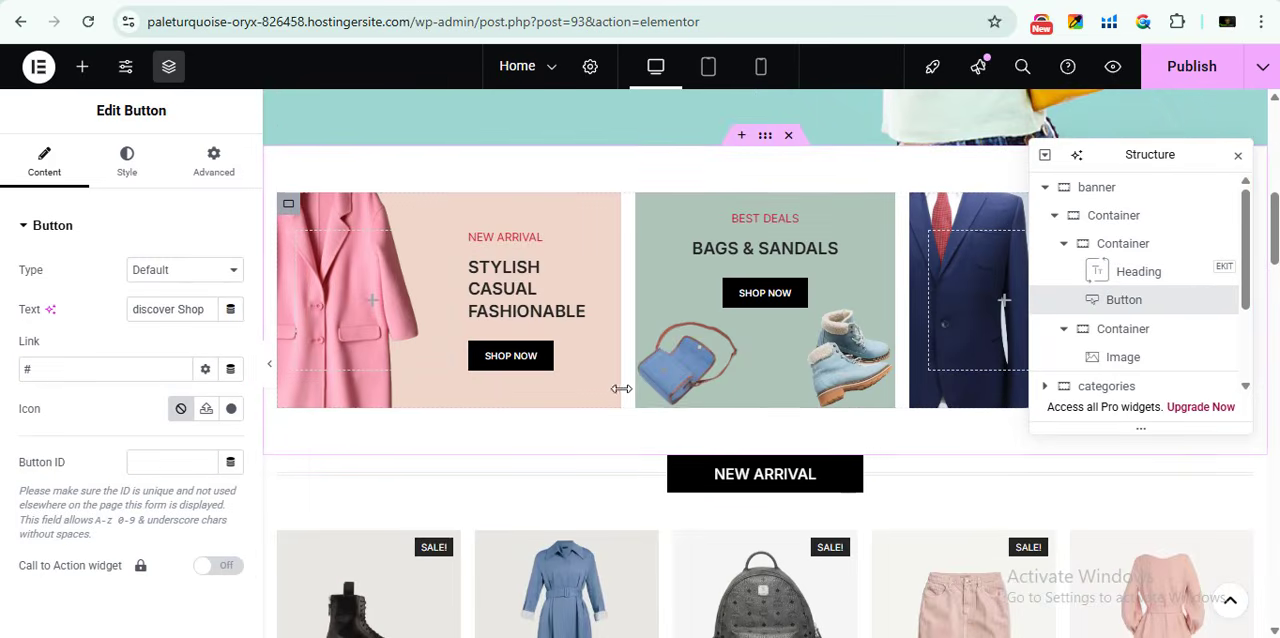
scroll(621, 388, up, 3)
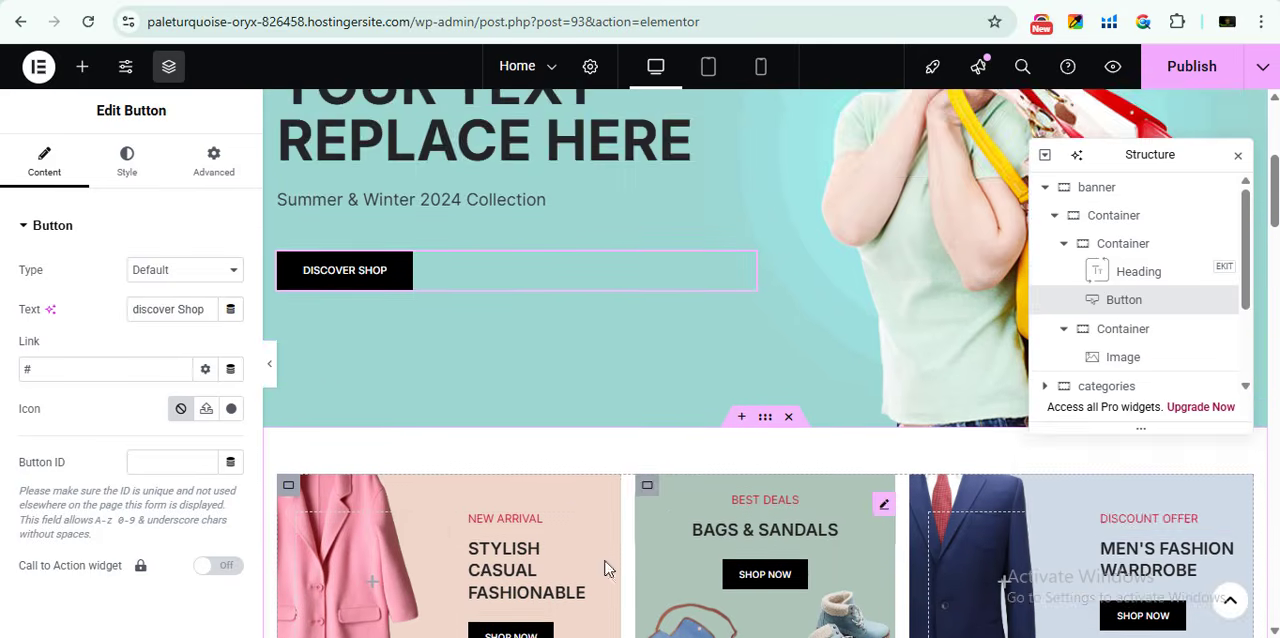
scroll(605, 568, down, 1)
scroll(817, 442, up, 1)
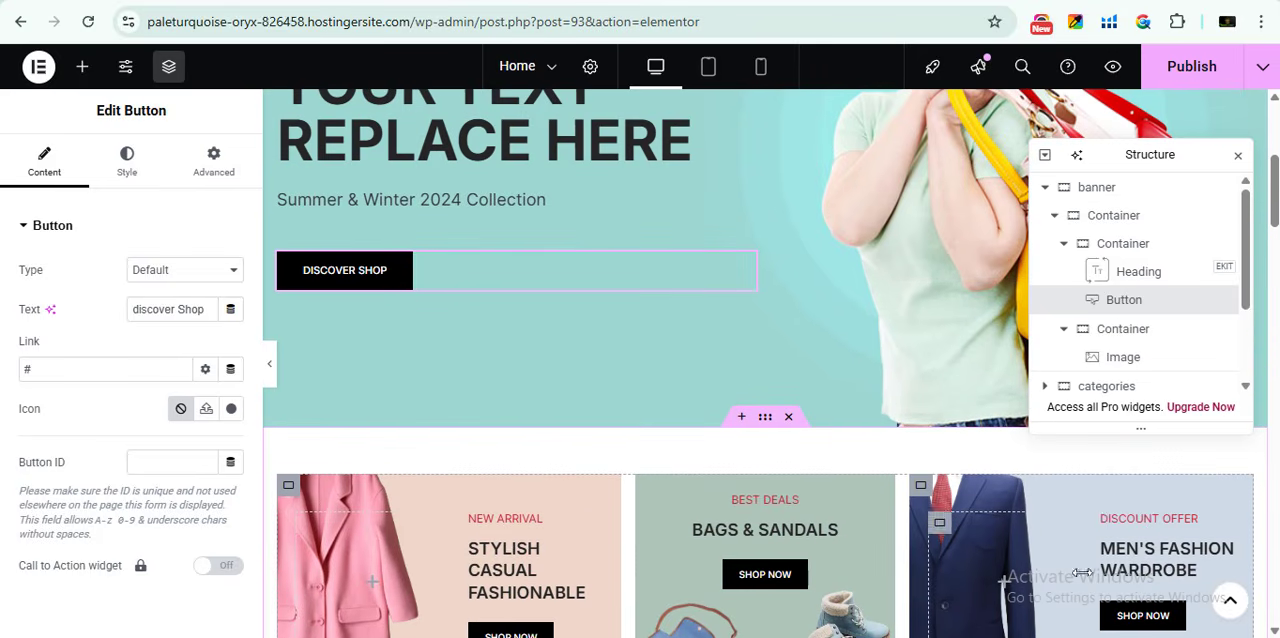
scroll(1132, 540, down, 1)
scroll(607, 548, up, 1)
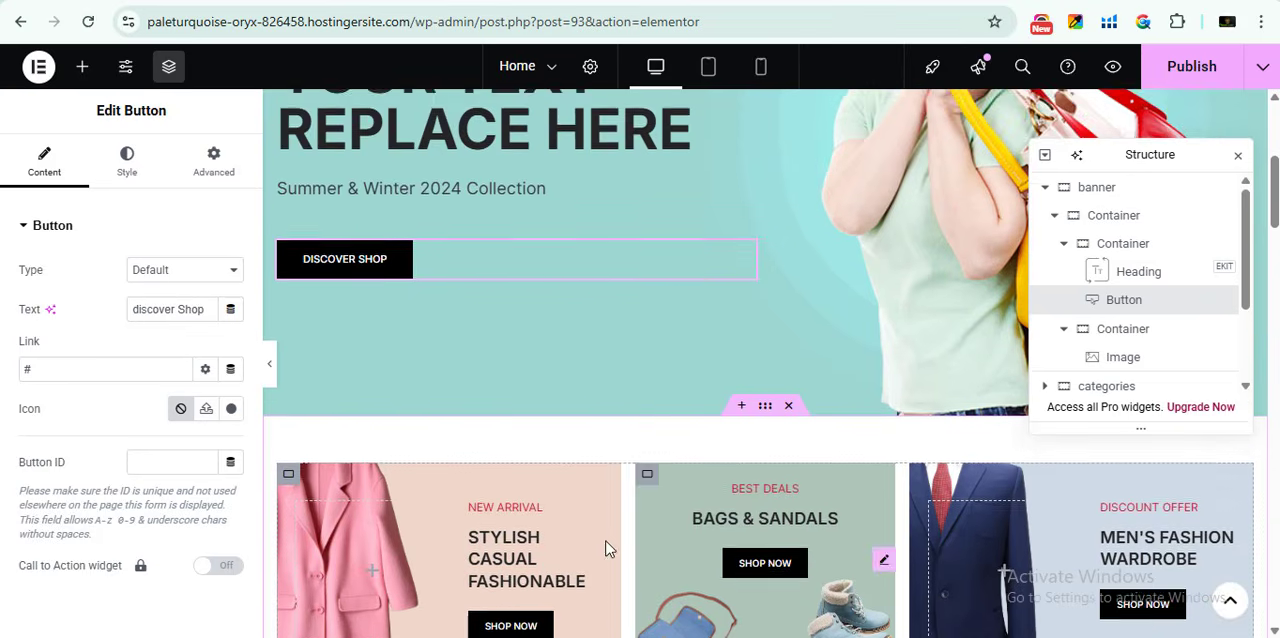
scroll(605, 548, down, 1)
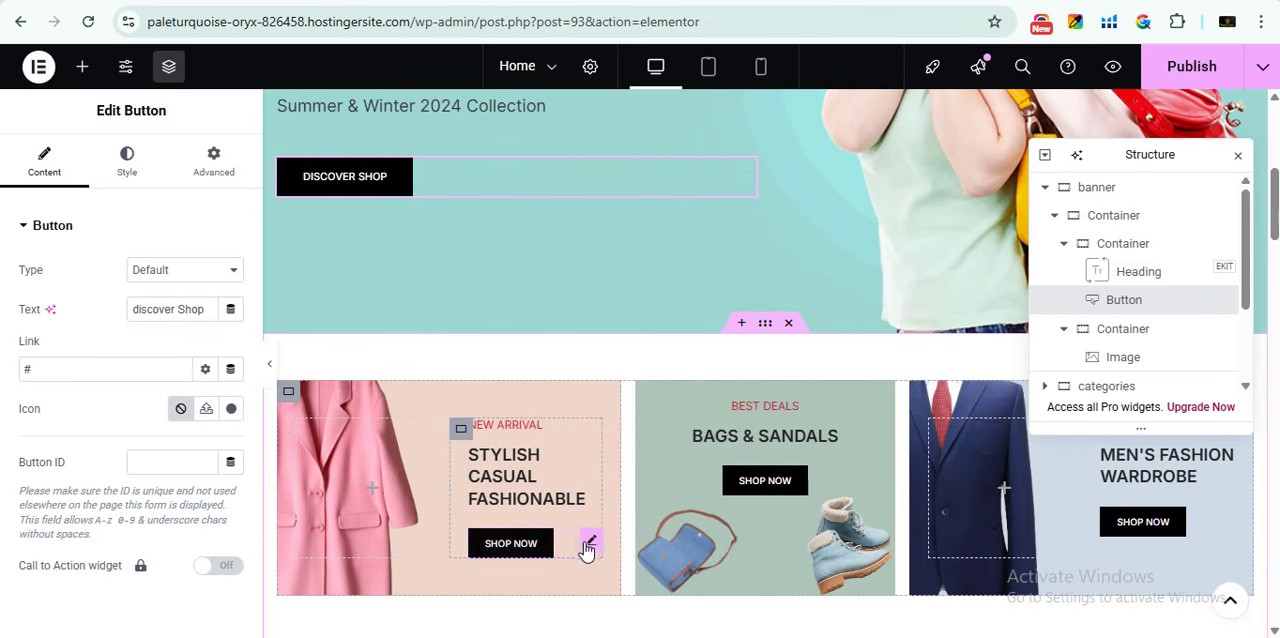
click(589, 544)
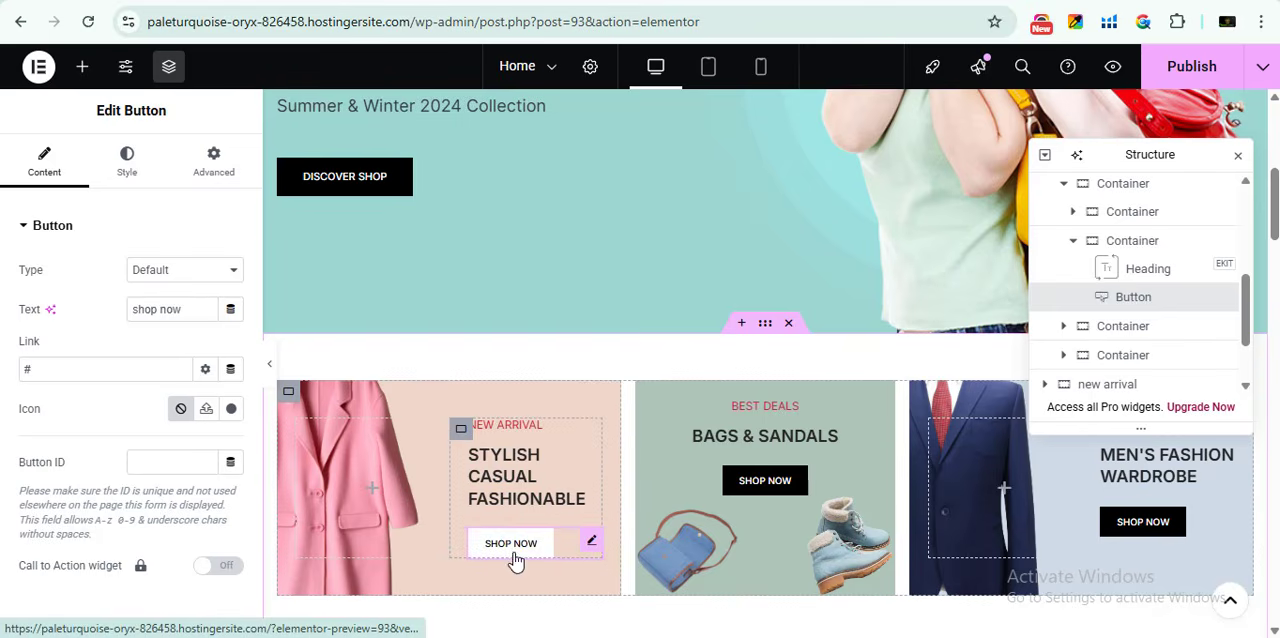
double_click(67, 369)
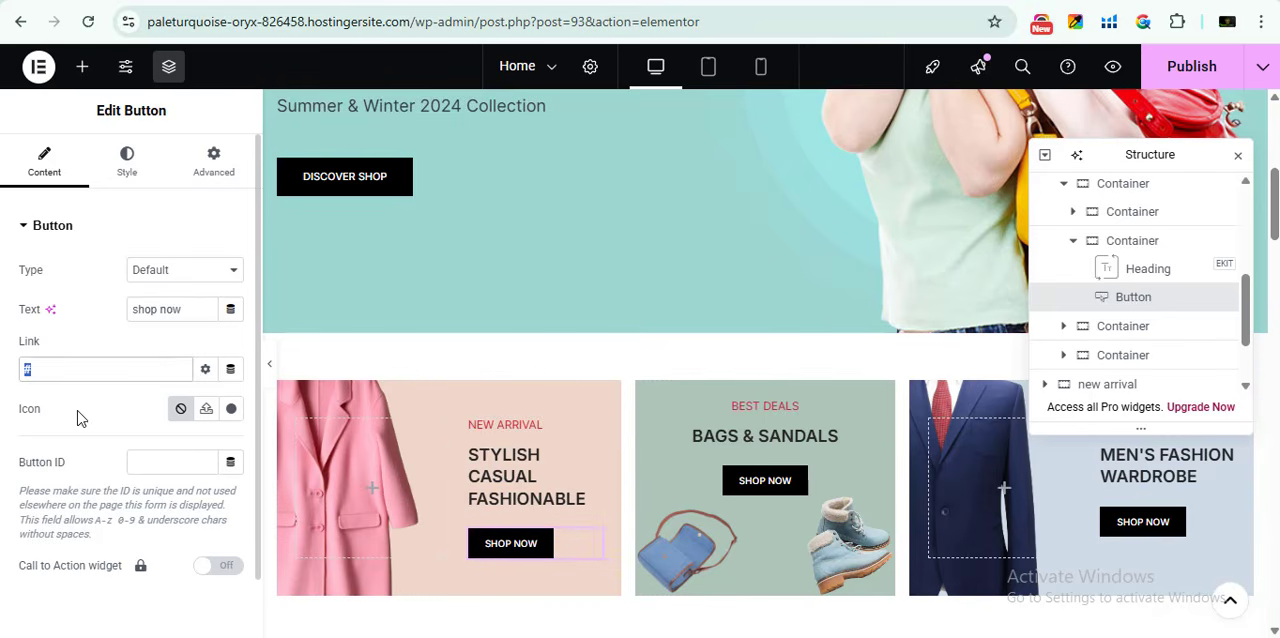
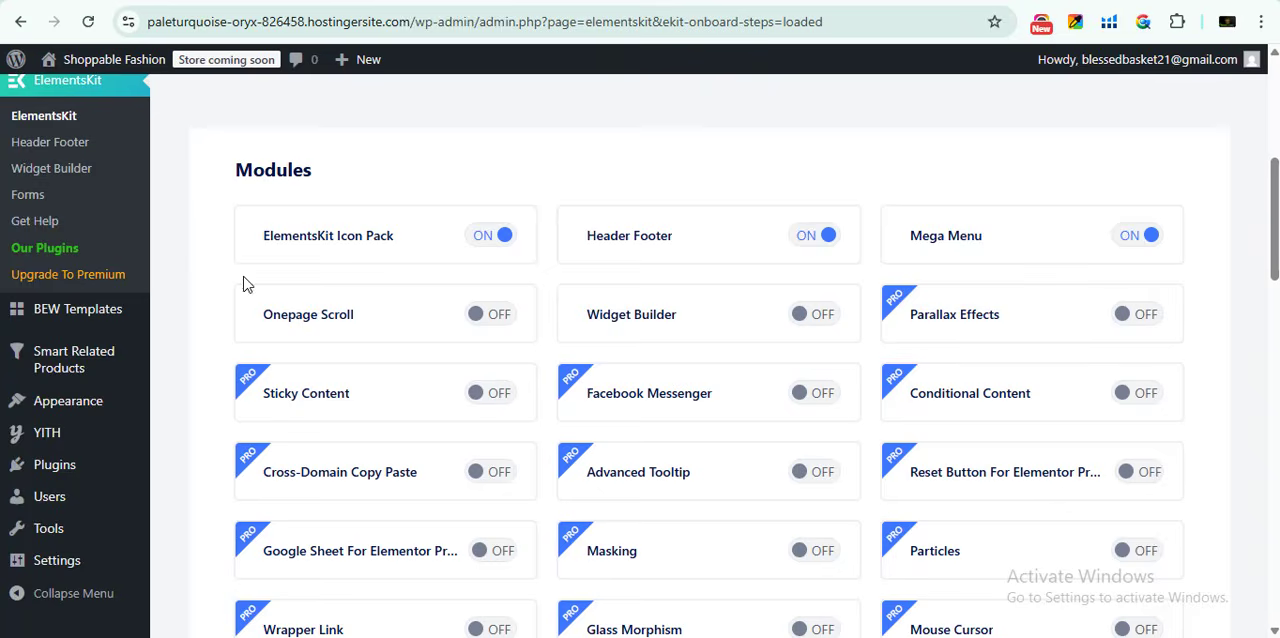
- Add a new WordPress page titled "NEW ARRIVAL" and publish it
scroll(246, 280, up, 5)
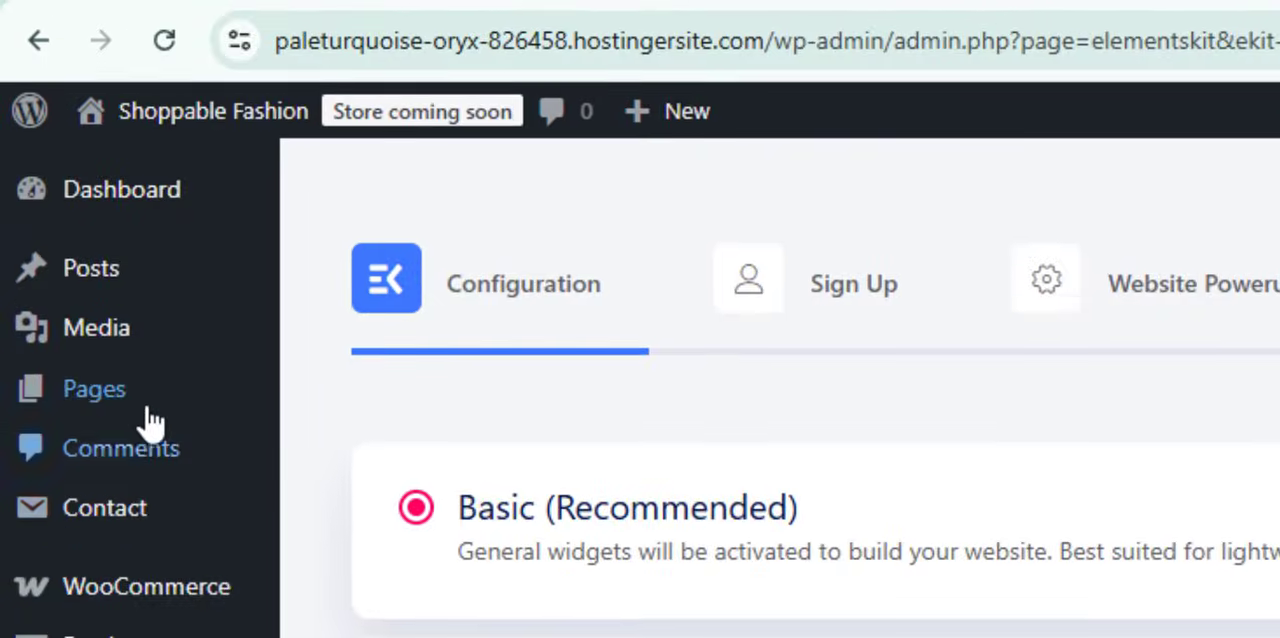
mouse_move(154, 400)
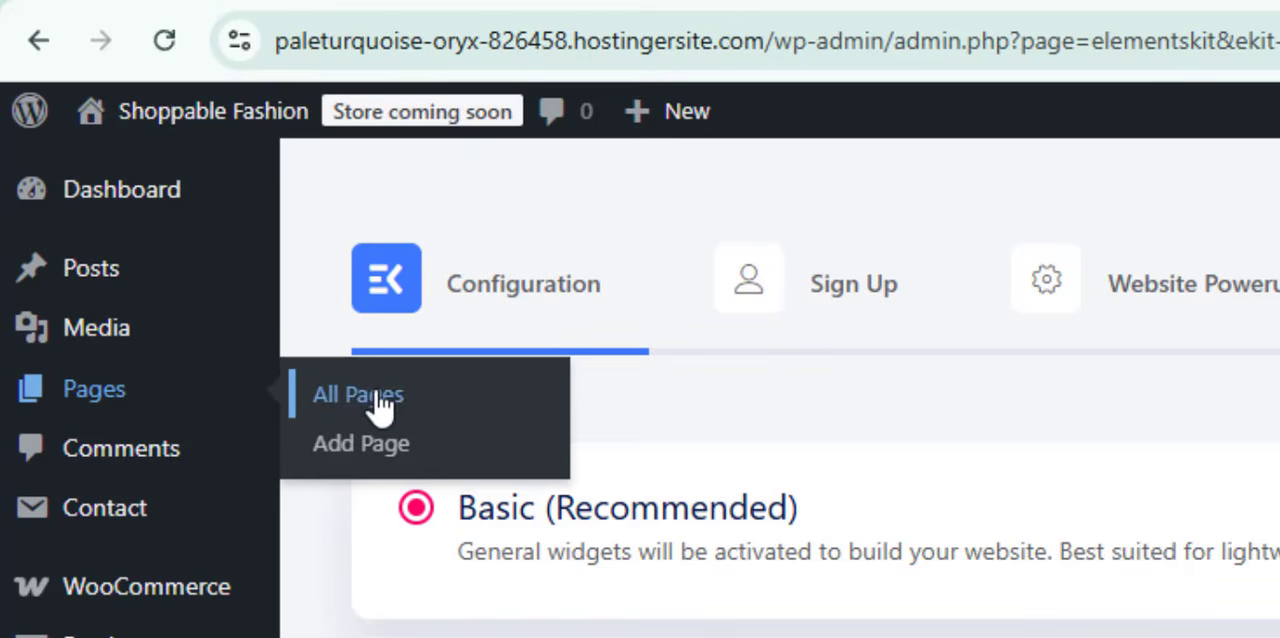
click(378, 440)
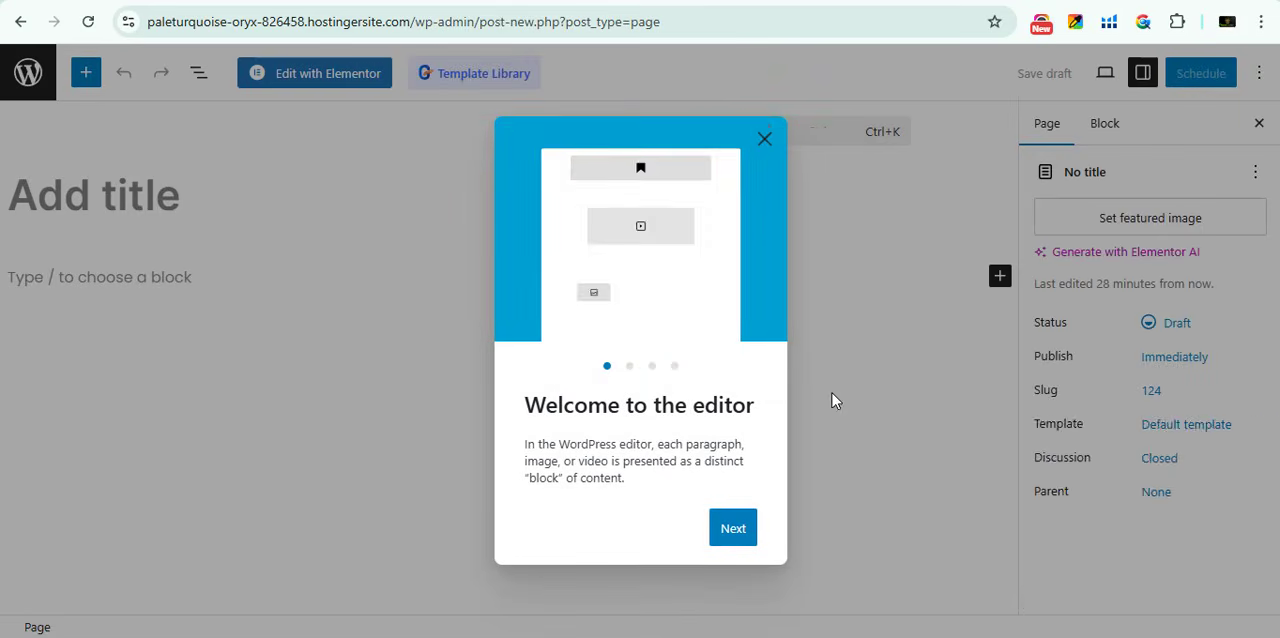
click(1049, 182)
click(58, 190)
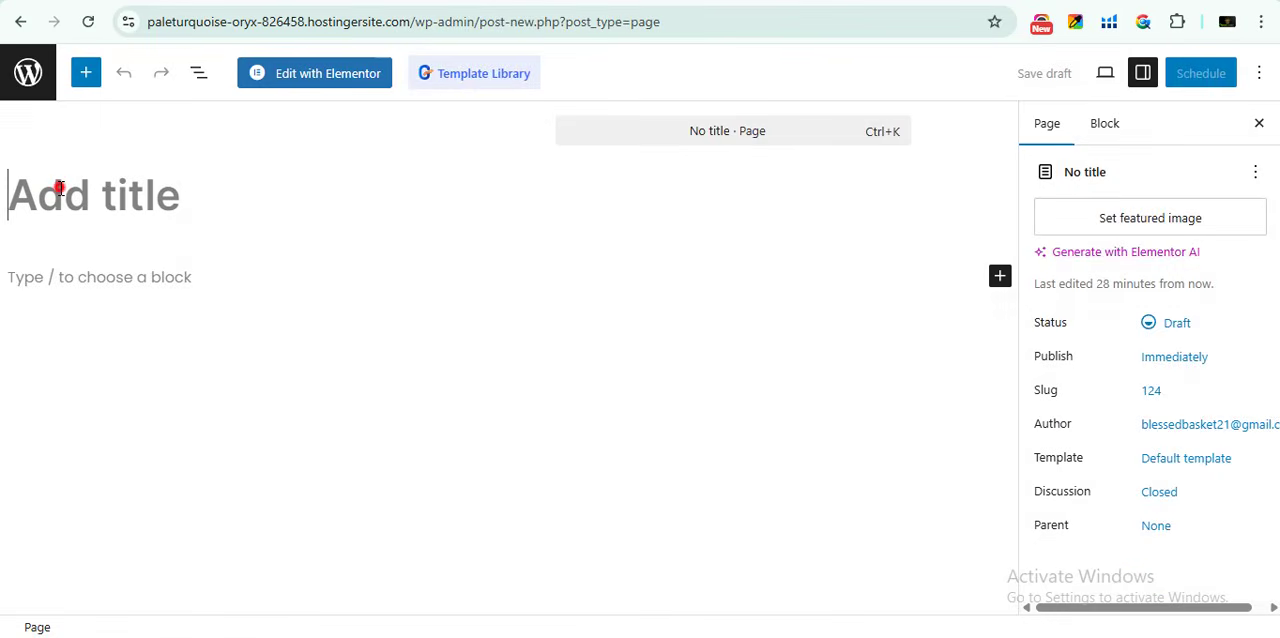
text(NE)
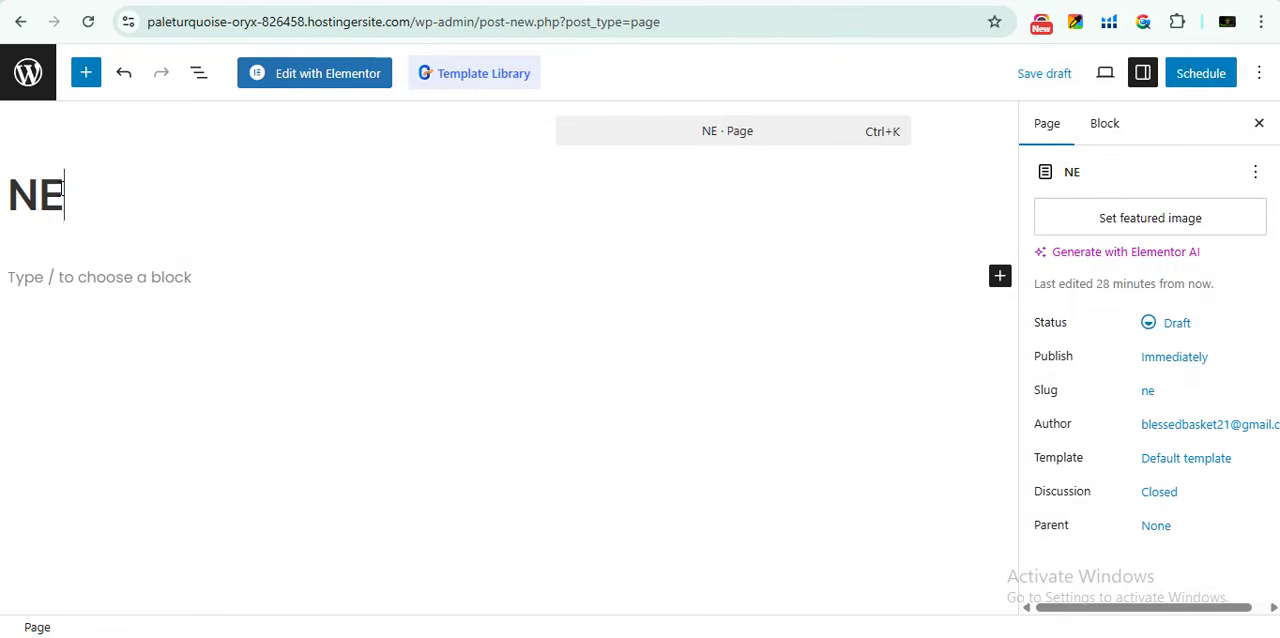
text(W ARRIV)
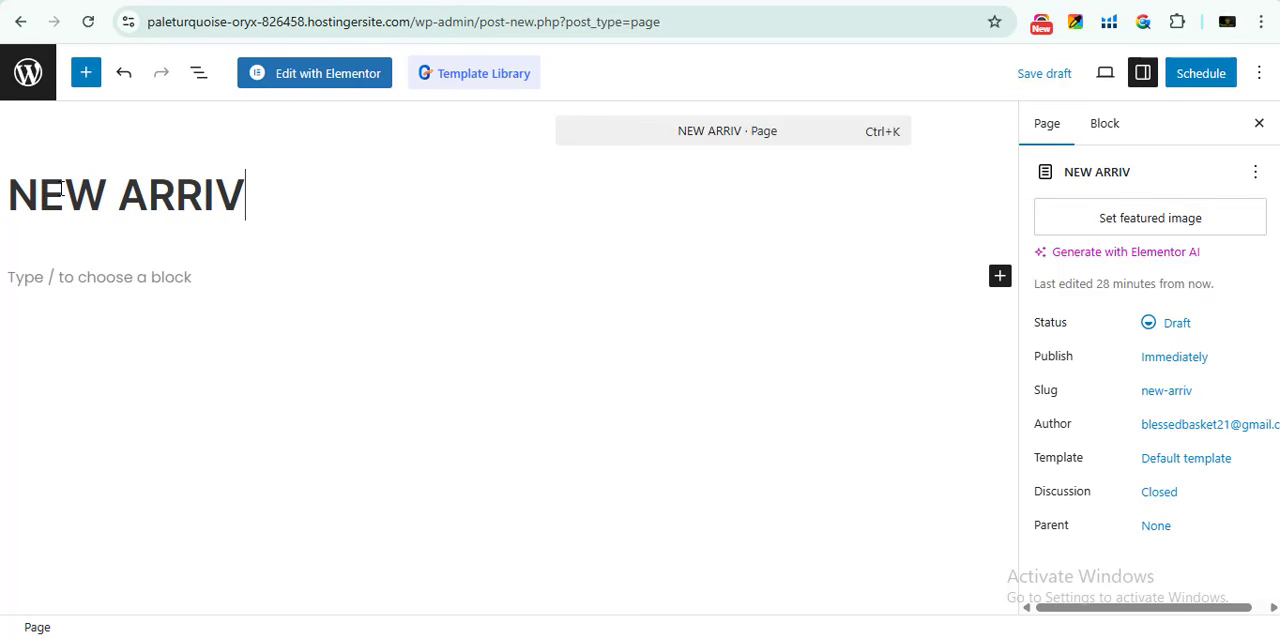
text(AL)
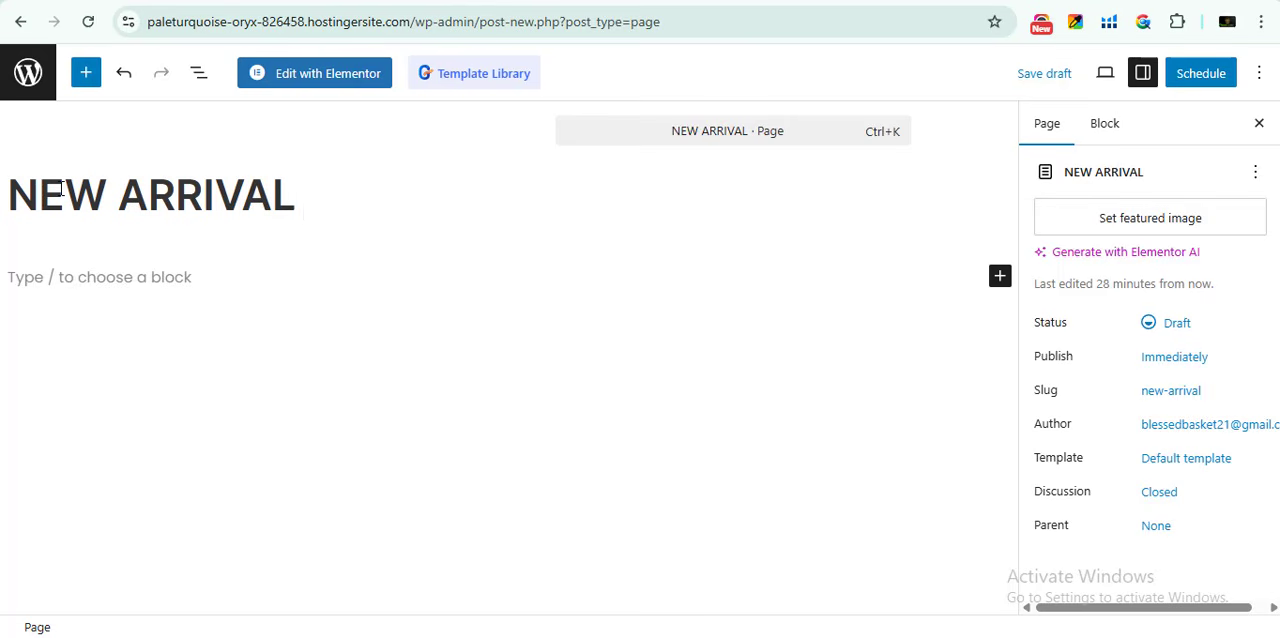
click(1205, 78)
click(1205, 78)
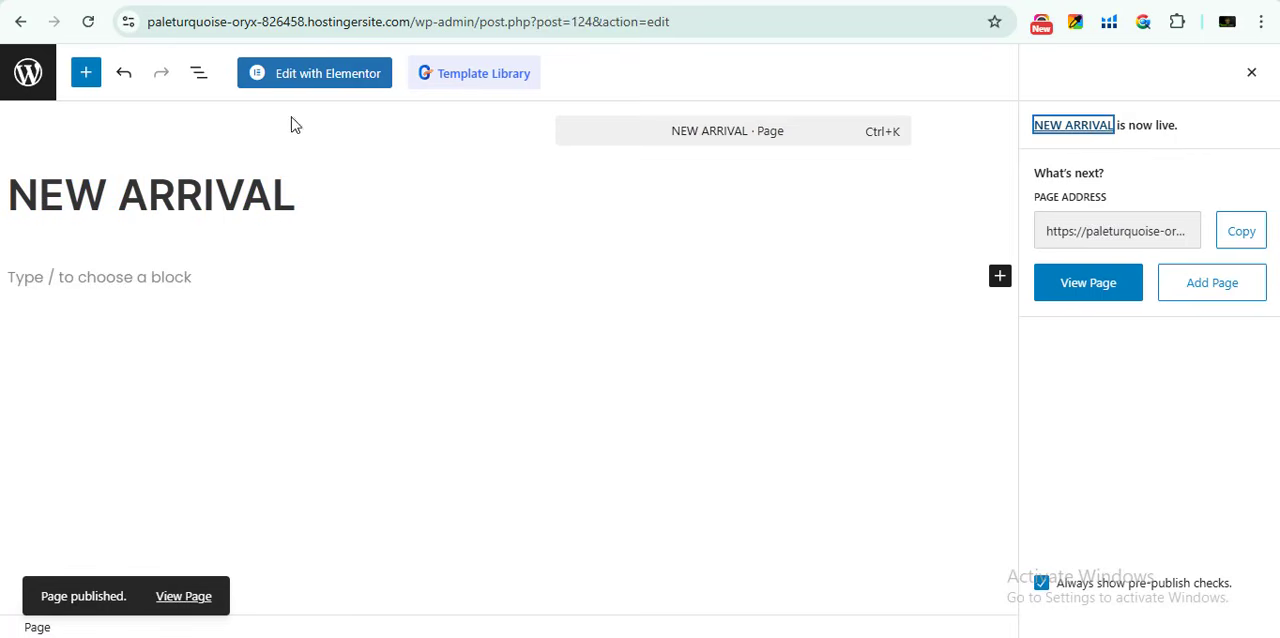
- View the published NEW ARRIVAL page and open it for editing in Elementor
click(190, 597)
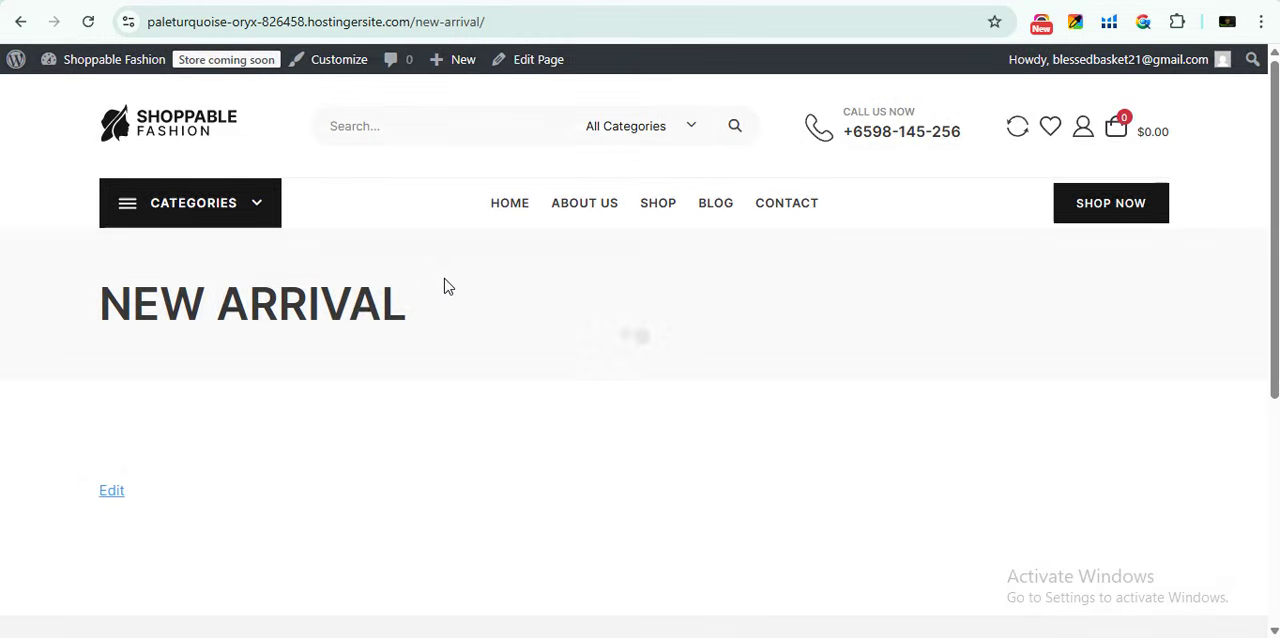
click(512, 63)
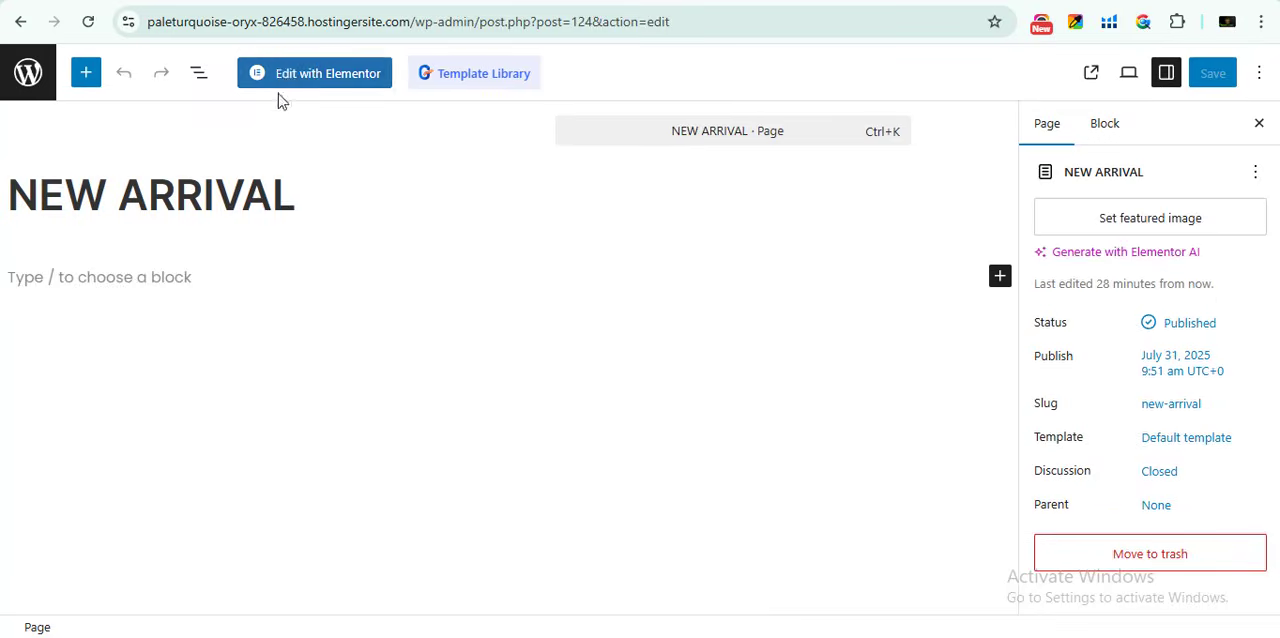
click(315, 71)
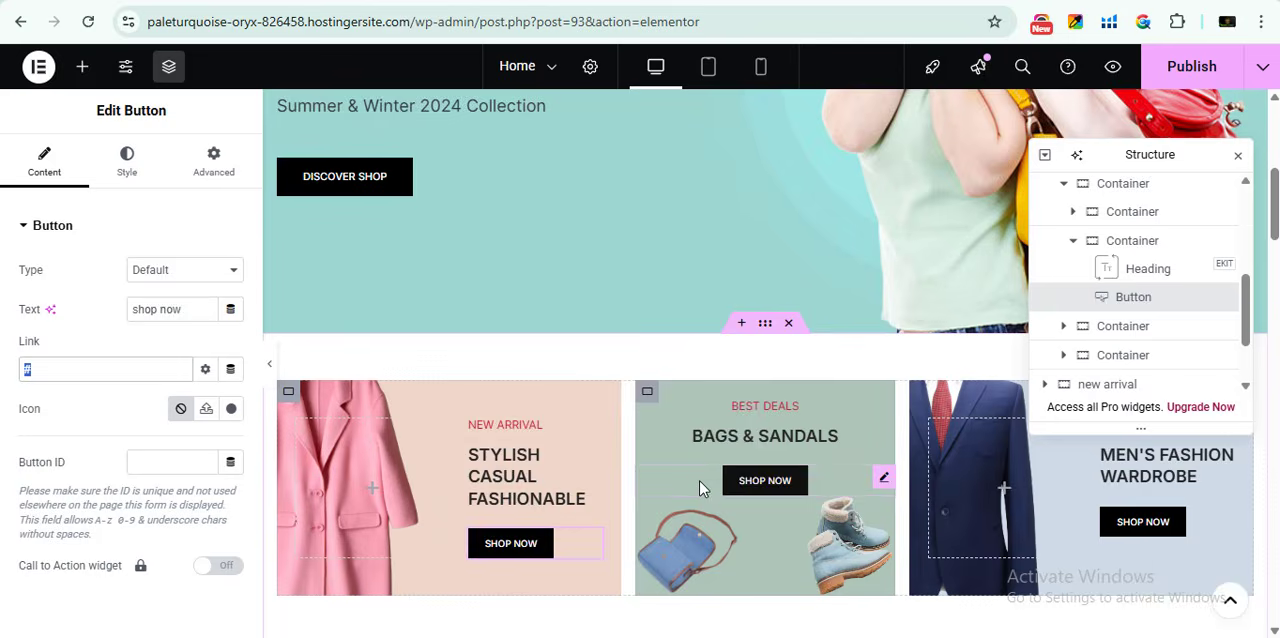
- Select the Woo - Archive Products grid under the Home page's New Arrival heading and open its Query settings
scroll(699, 480, down, 2)
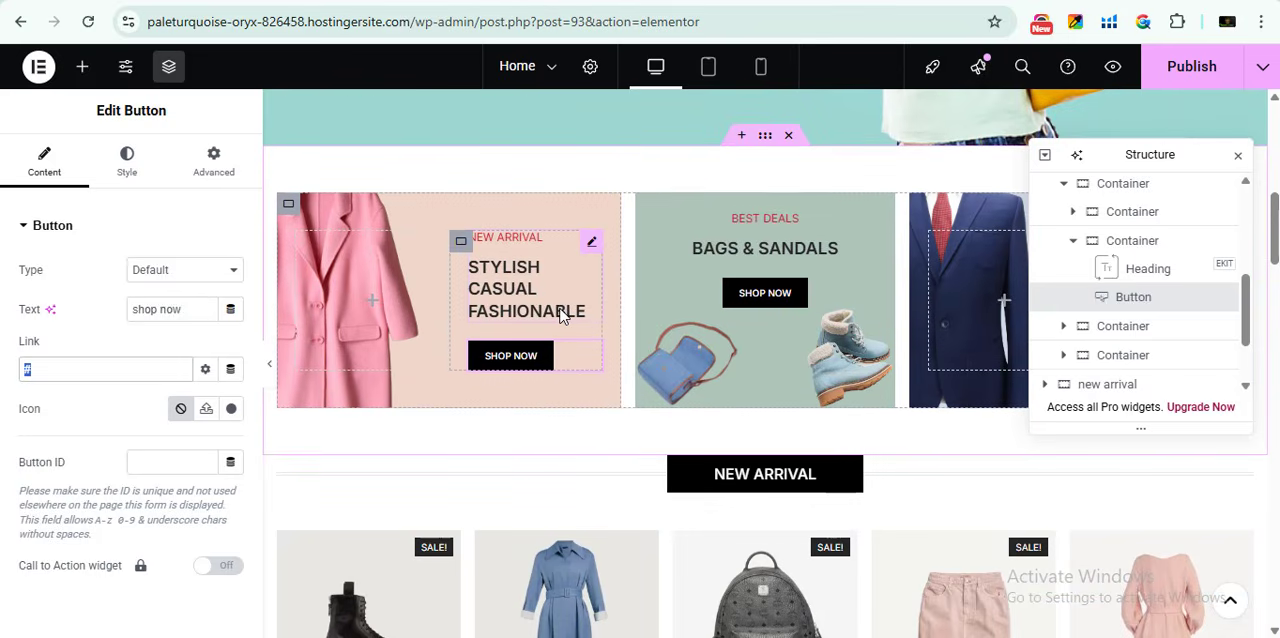
scroll(562, 316, down, 3)
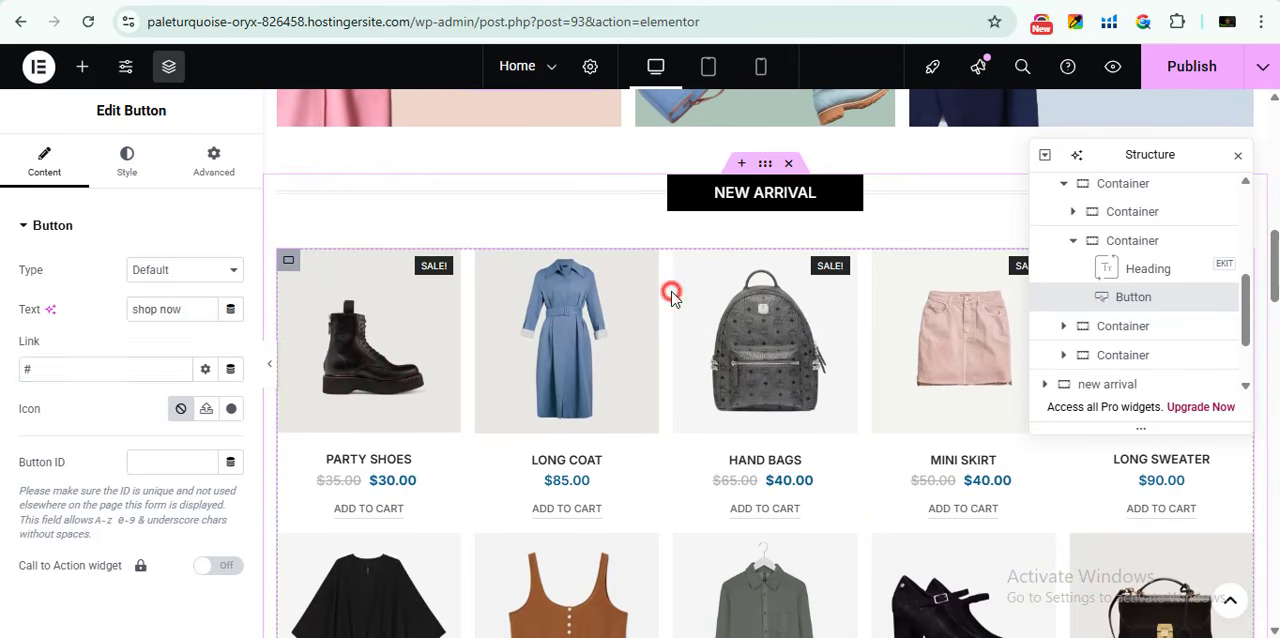
click(672, 297)
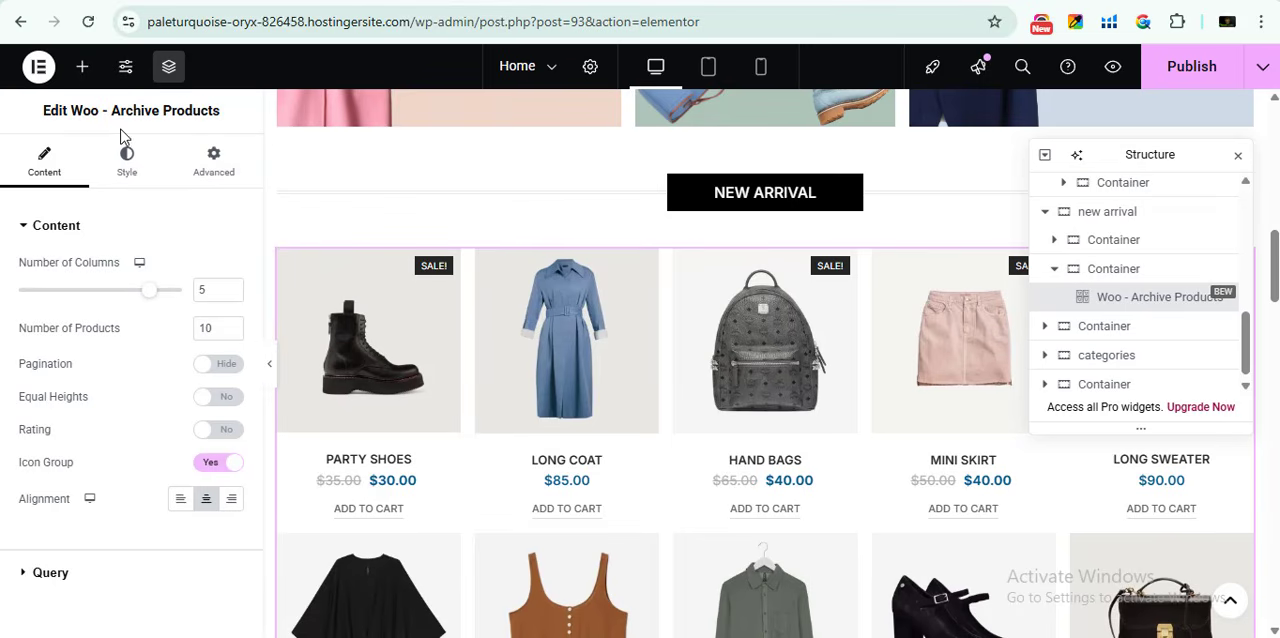
scroll(112, 451, down, 1)
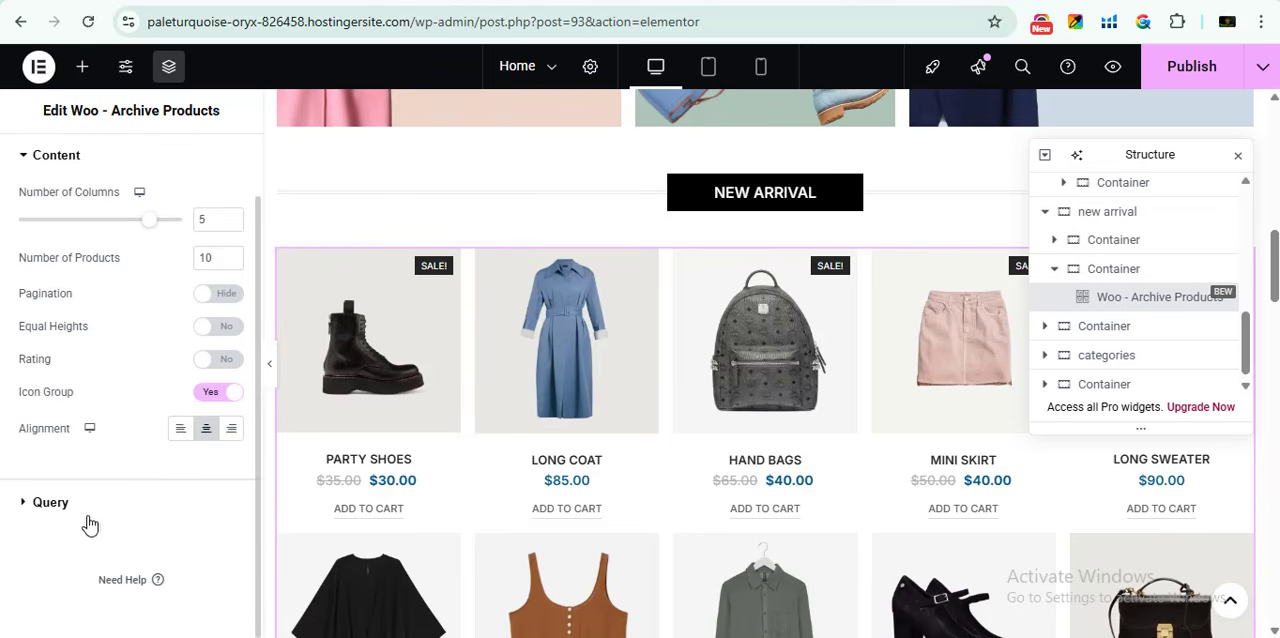
click(42, 499)
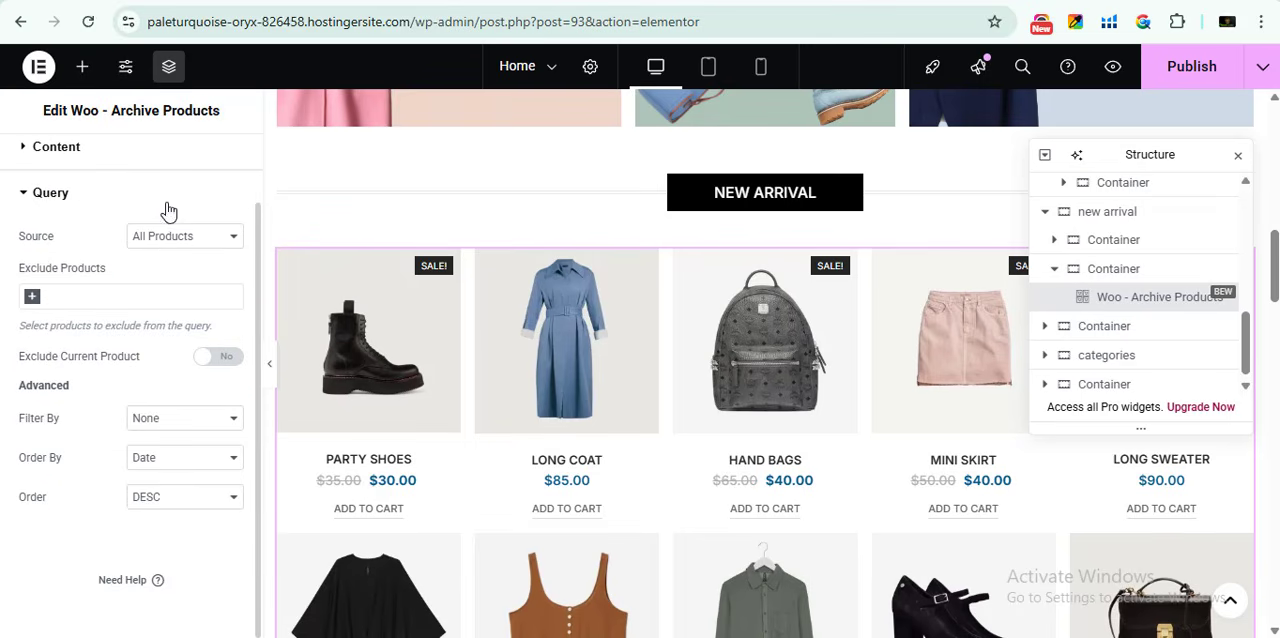
- Review the product grid's Exclude Products, Filter By and Order By query options, keeping the order by Date
click(66, 294)
click(130, 291)
click(158, 428)
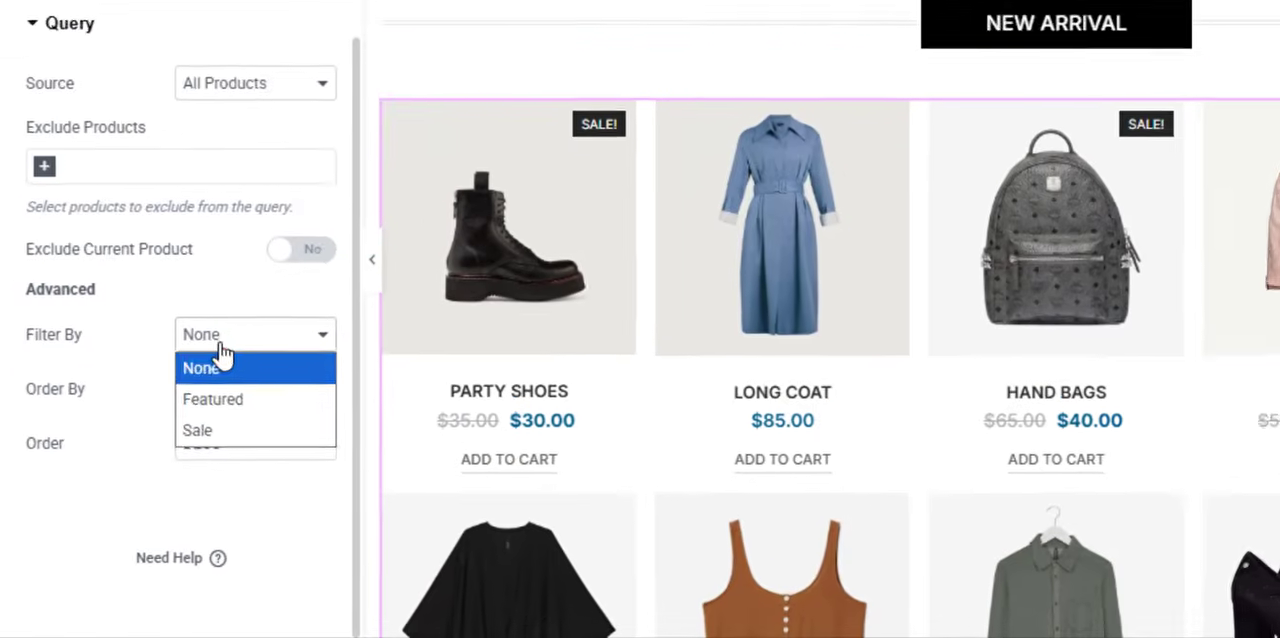
click(161, 437)
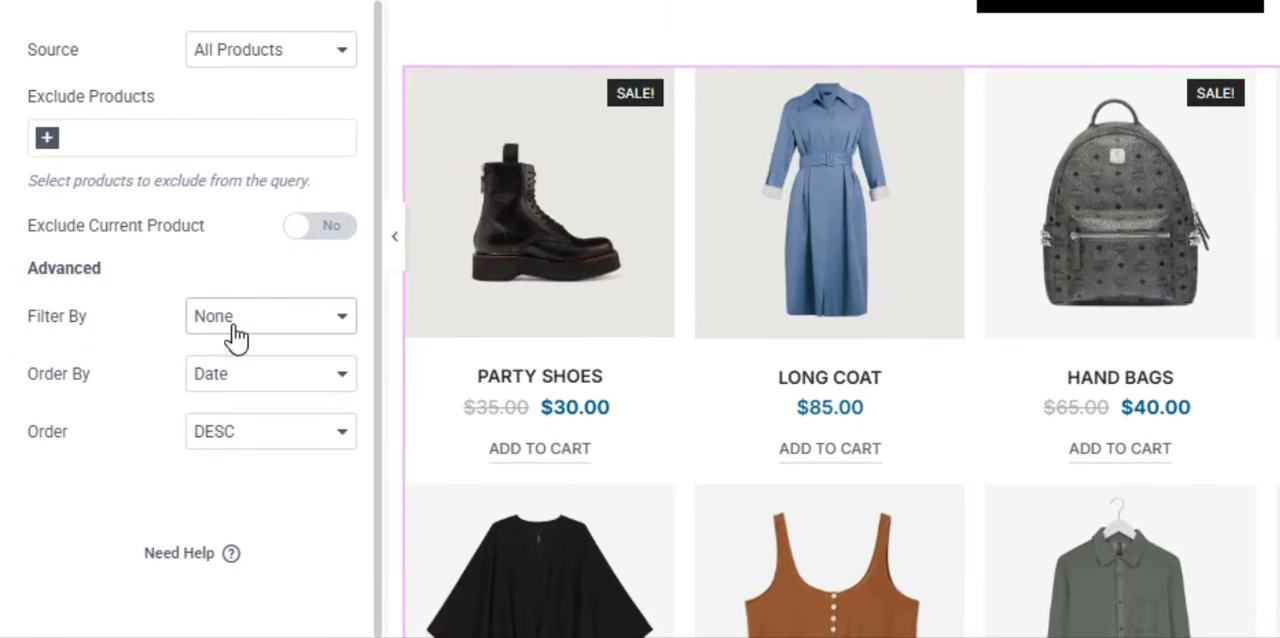
click(240, 373)
click(241, 372)
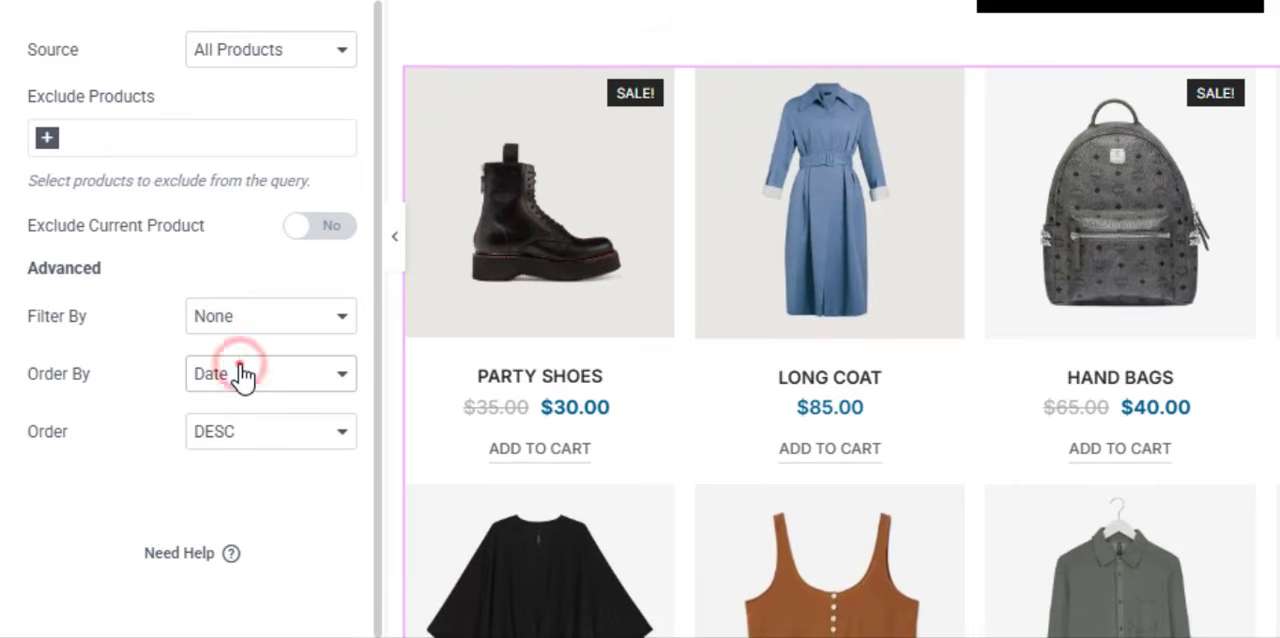
click(240, 370)
click(231, 414)
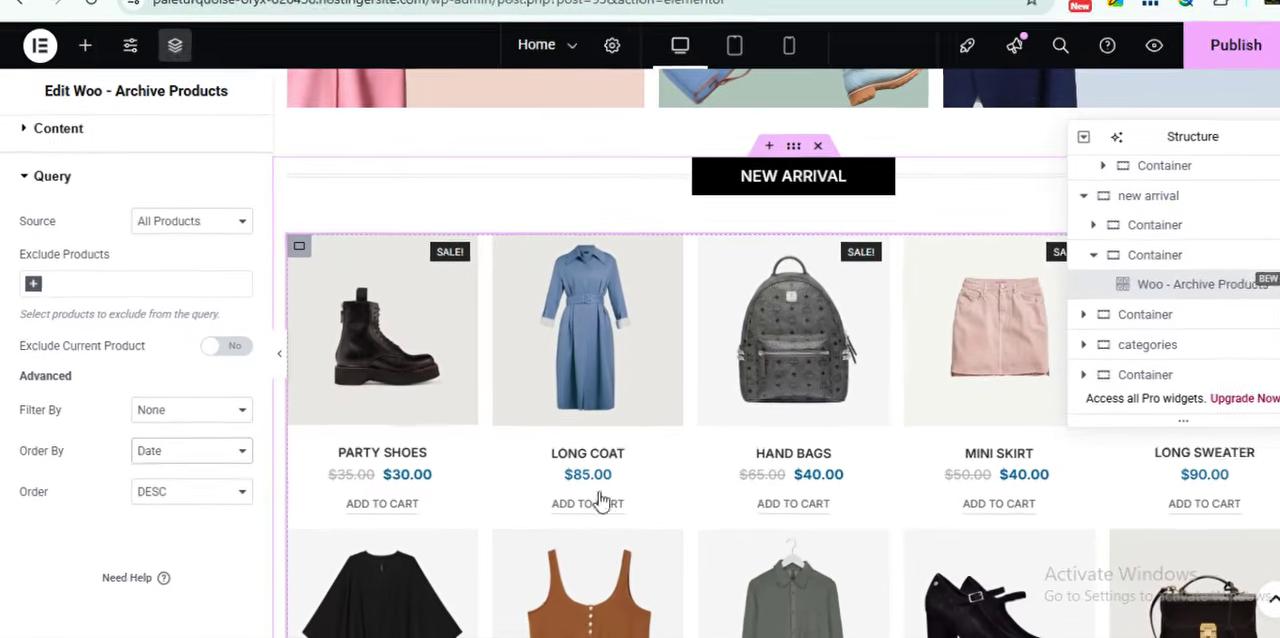
- Copy the Home page's Woo - Archive Products widget into the NEW ARRIVAL page and publish that page
scroll(826, 575, up, 2)
scroll(886, 541, down, 2)
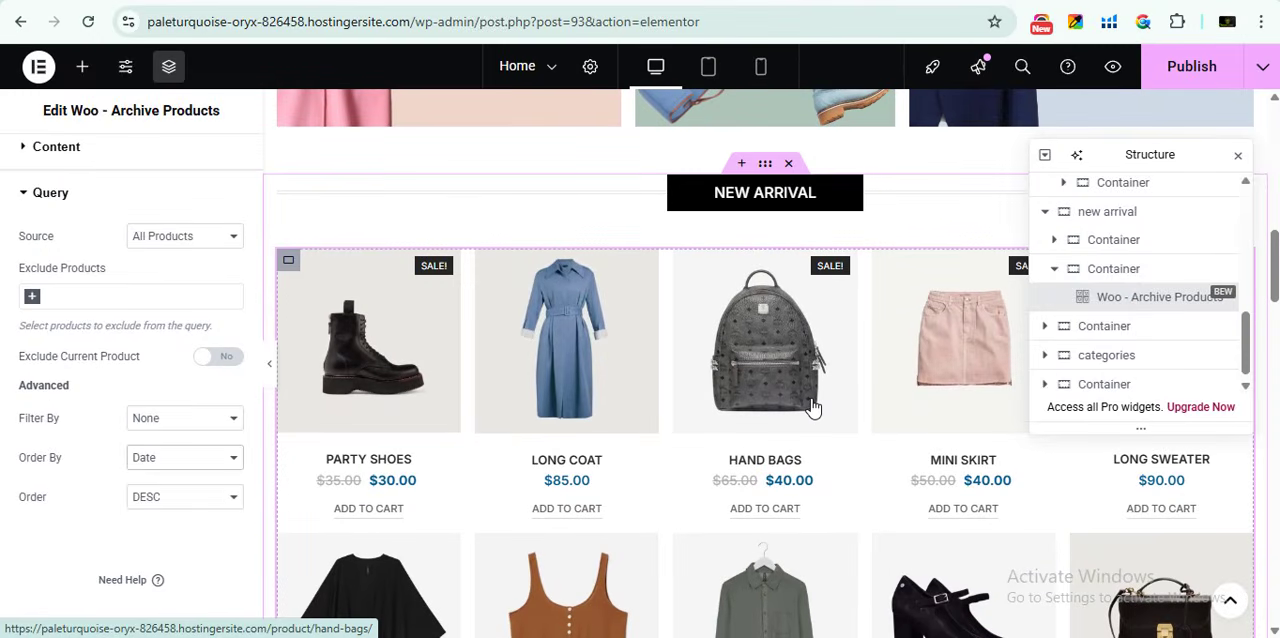
scroll(533, 410, up, 2)
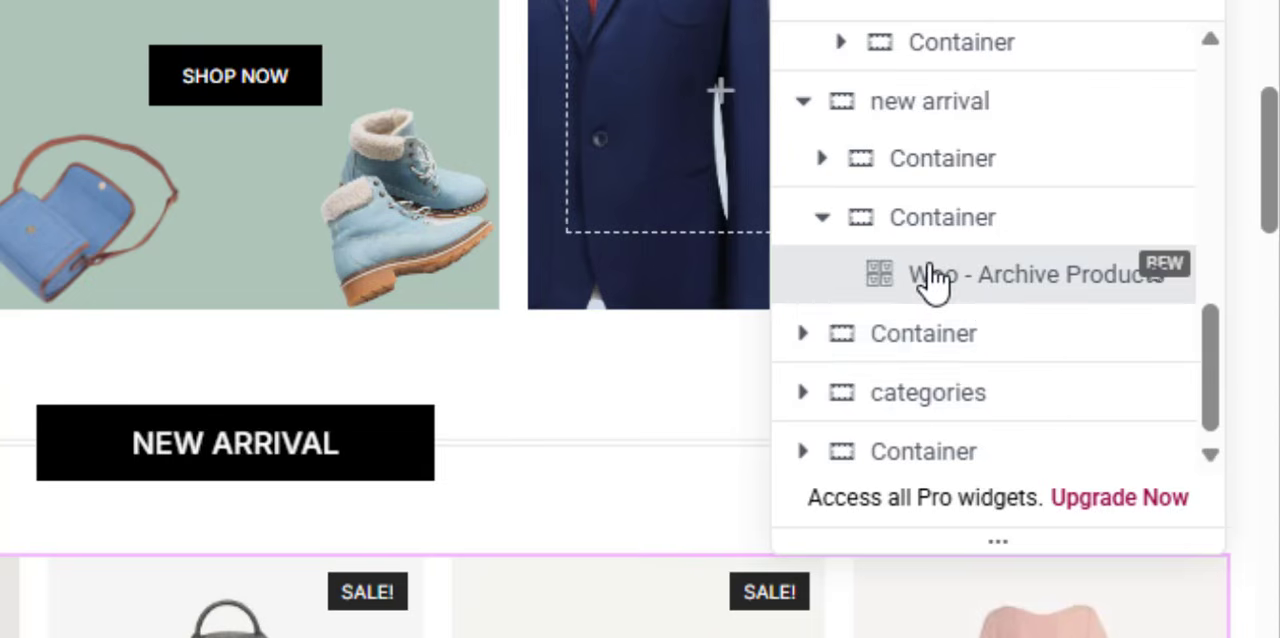
right_click(1113, 297)
click(894, 263)
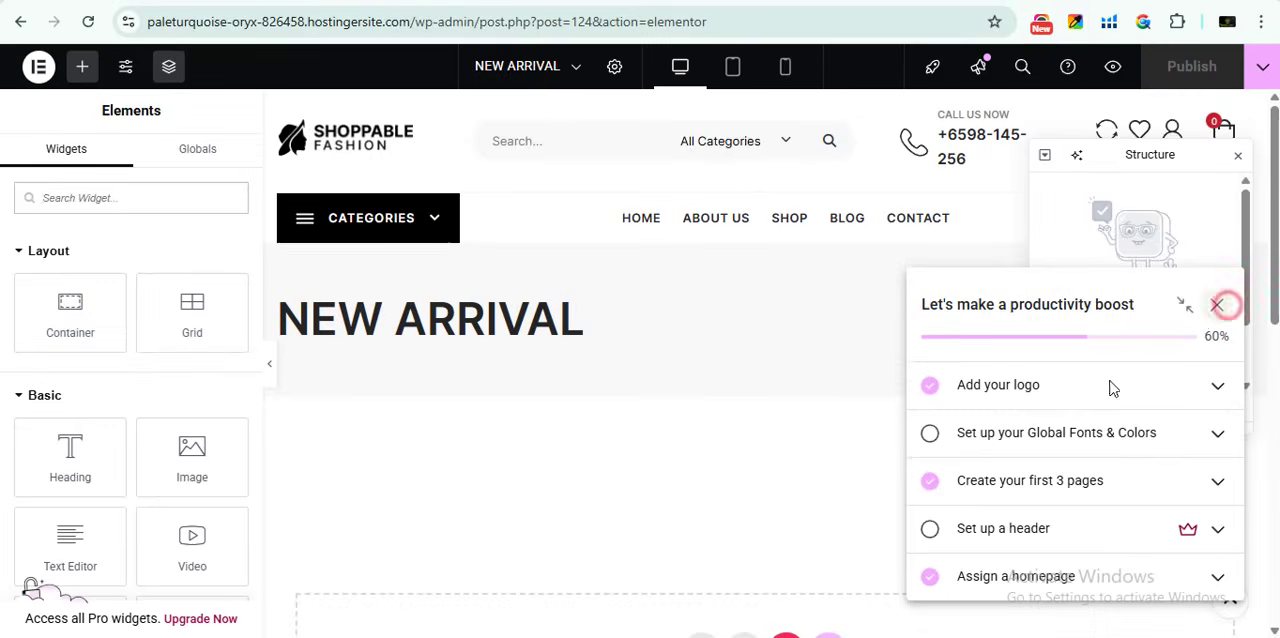
scroll(640, 385, down, 3)
right_click(703, 366)
click(775, 385)
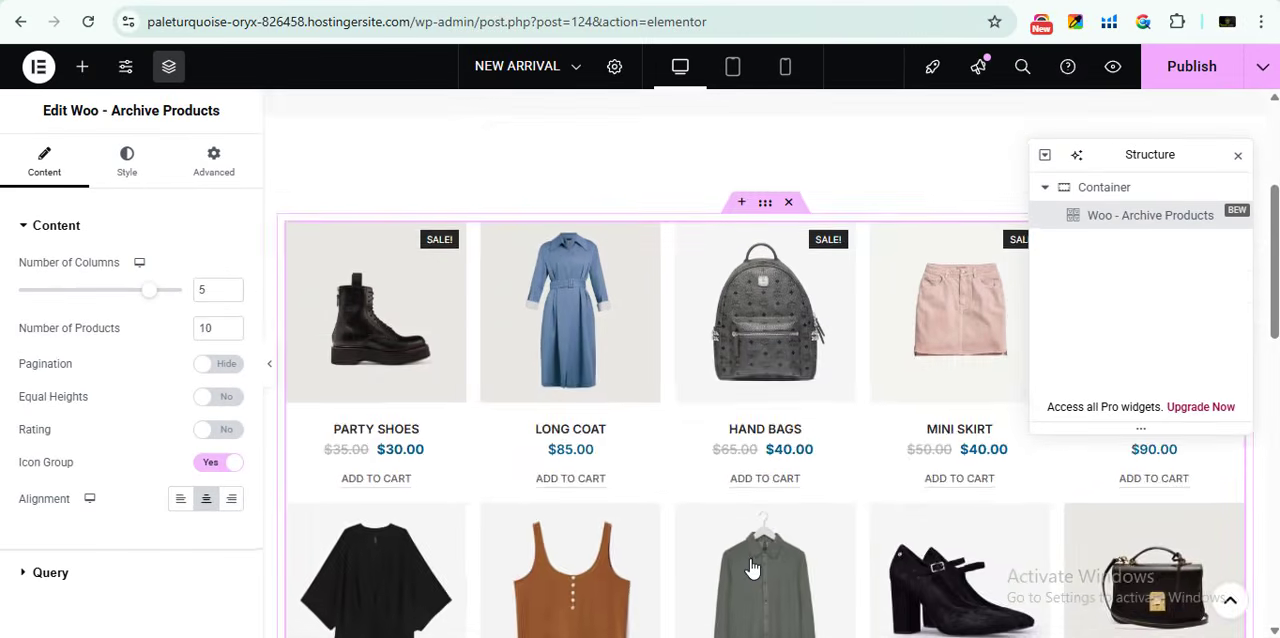
scroll(417, 528, up, 4)
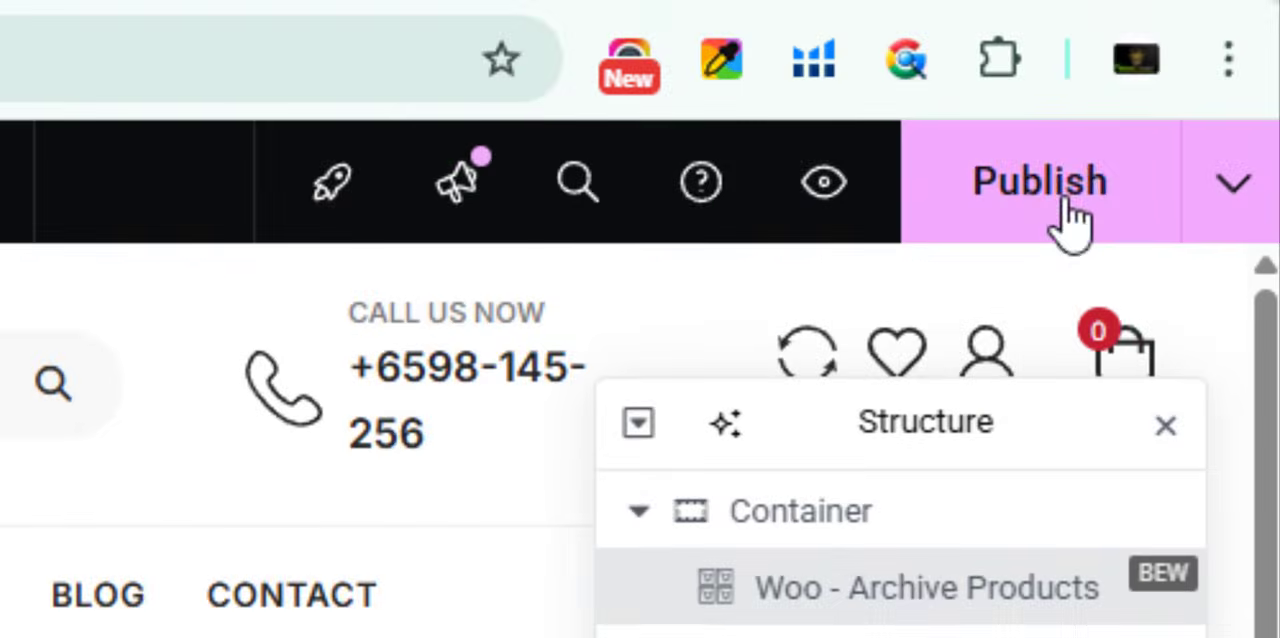
click(1155, 100)
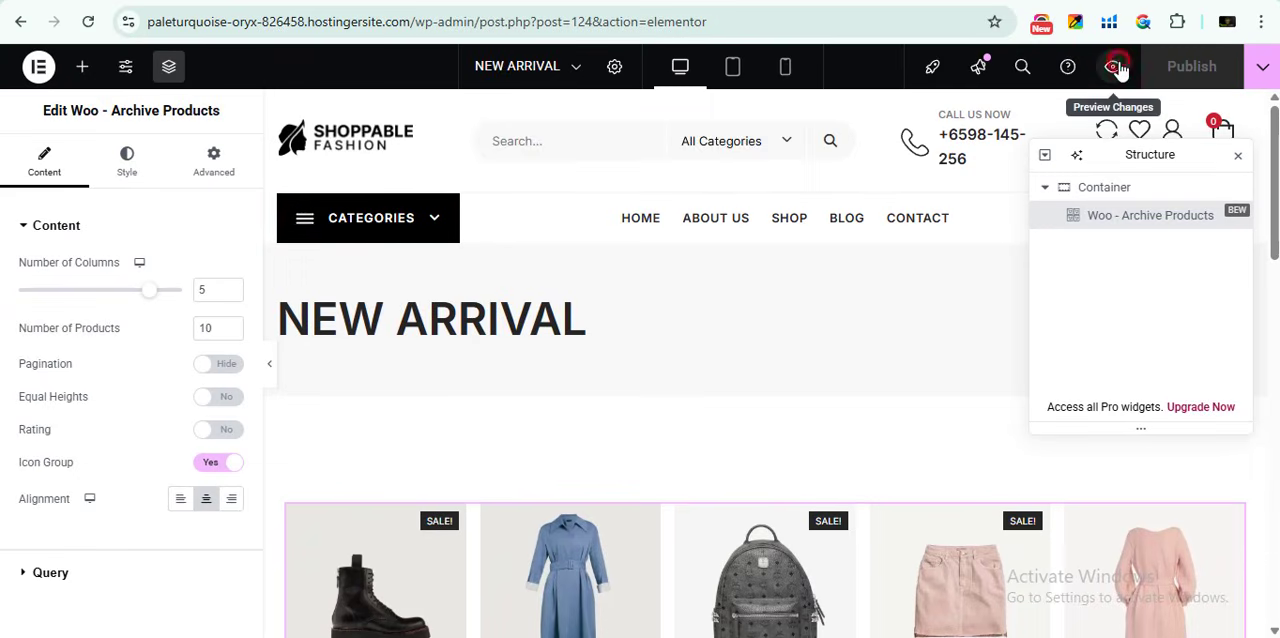
- Preview the NEW ARRIVAL page, strip the preview parameters from its address and copy the clean new-arrival URL
click(1110, 67)
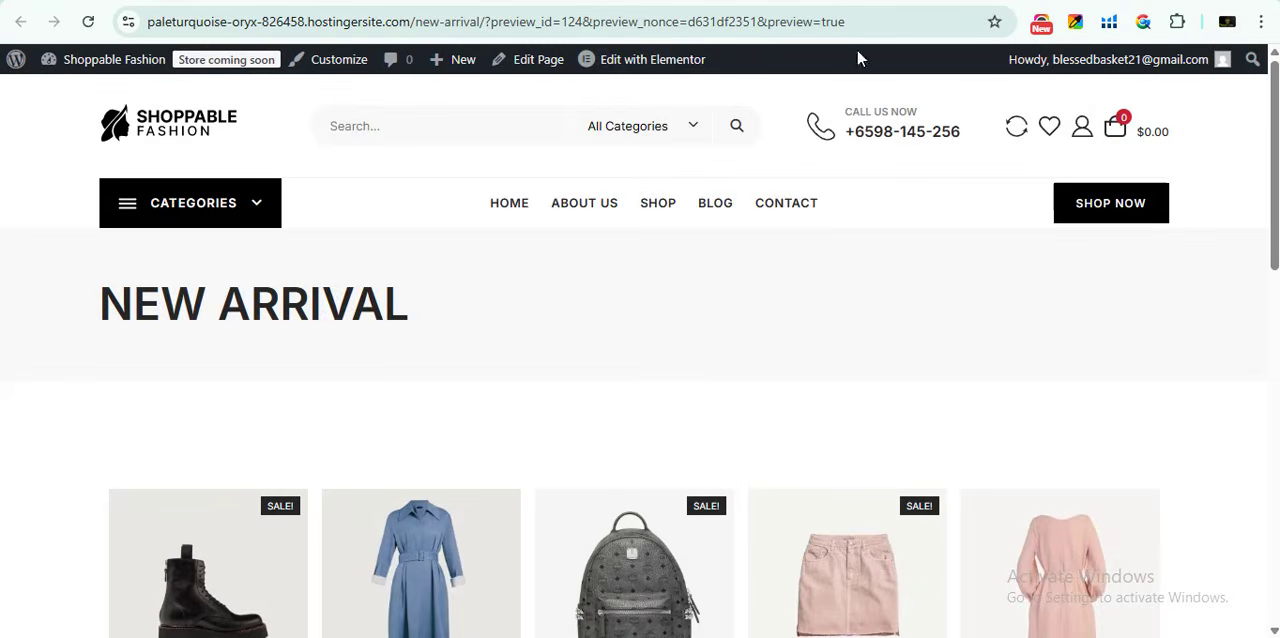
drag(866, 21, 485, 13)
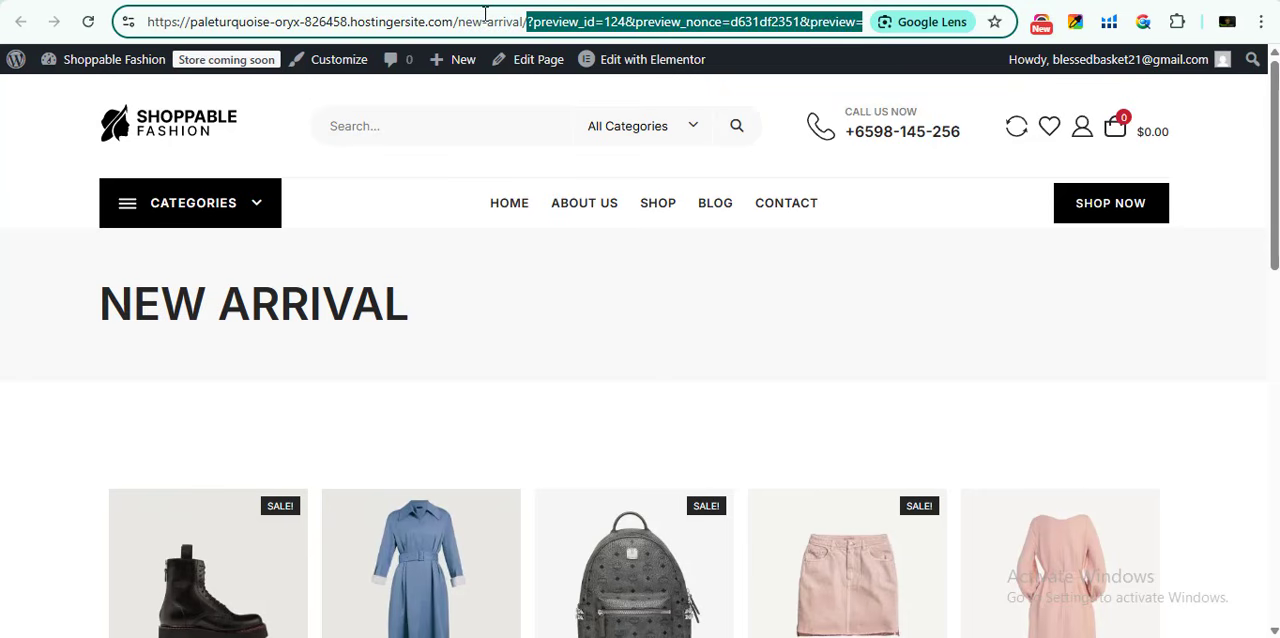
key(BackSpace)
key(Return)
click(497, 27)
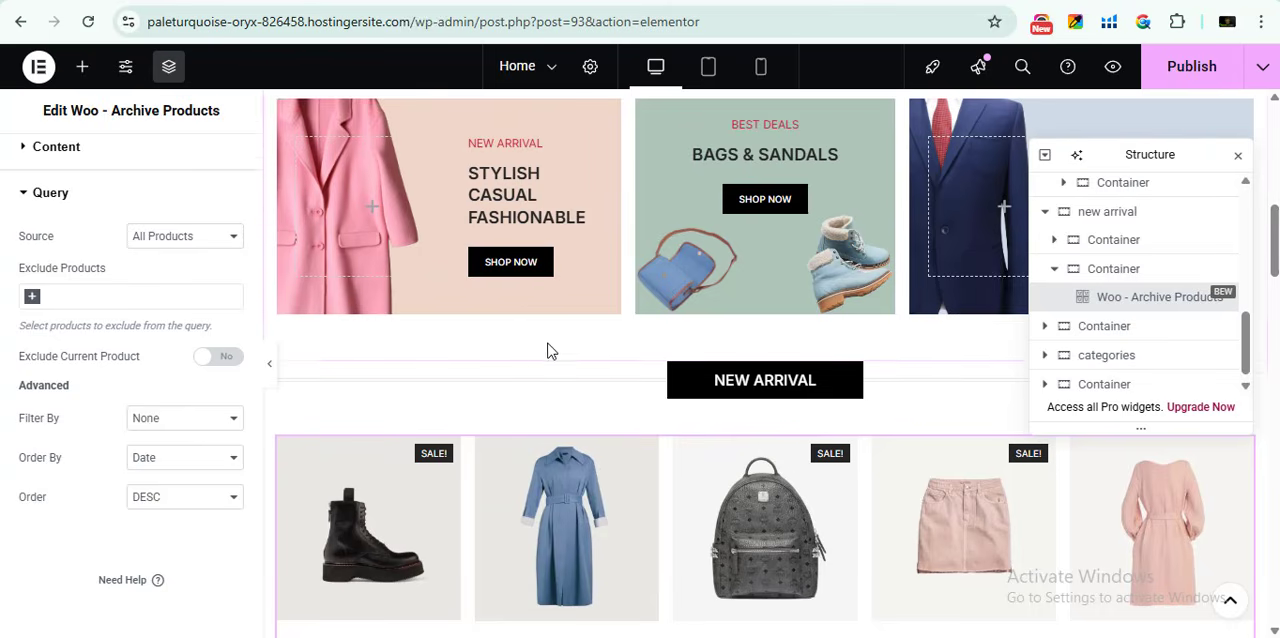
- Set the New Arrival card's Shop Now button link to the copied new-arrival page URL and publish the Home page
scroll(560, 400, up, 2)
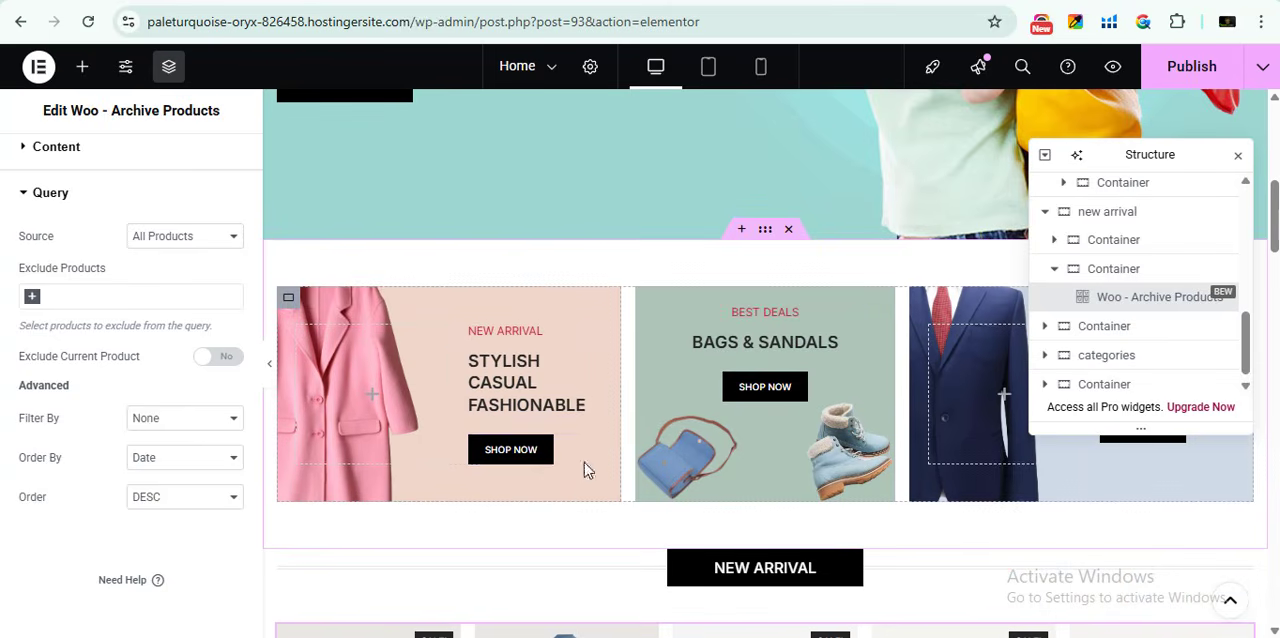
click(591, 448)
double_click(31, 334)
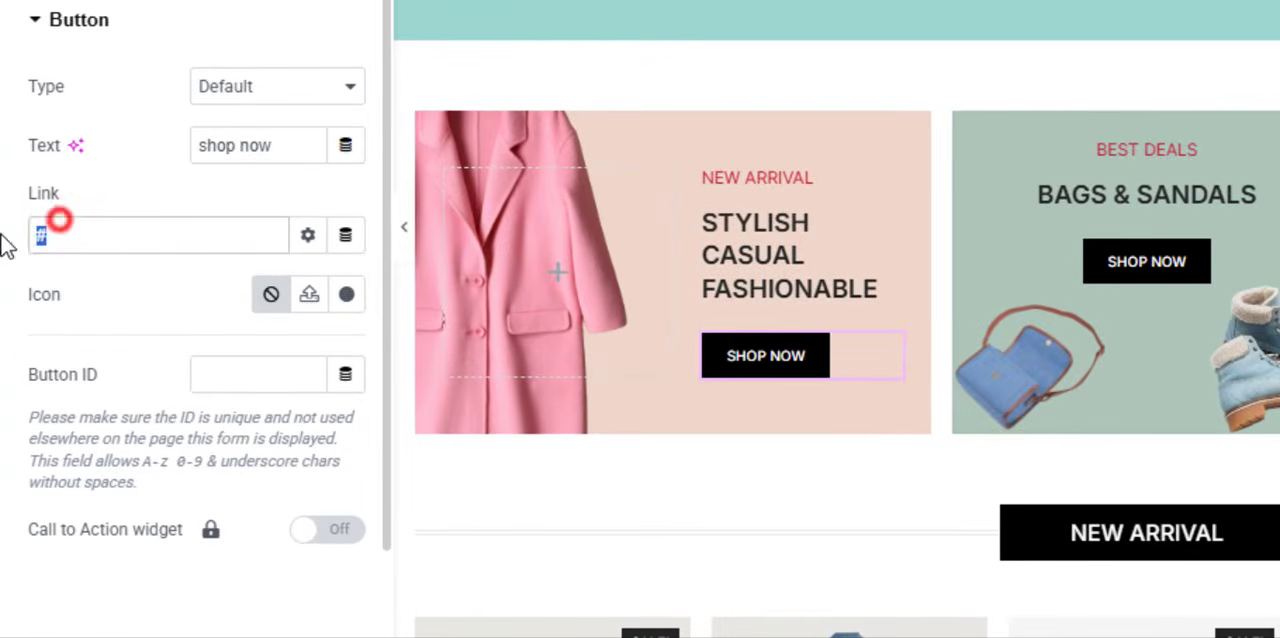
key(ctrl+v)
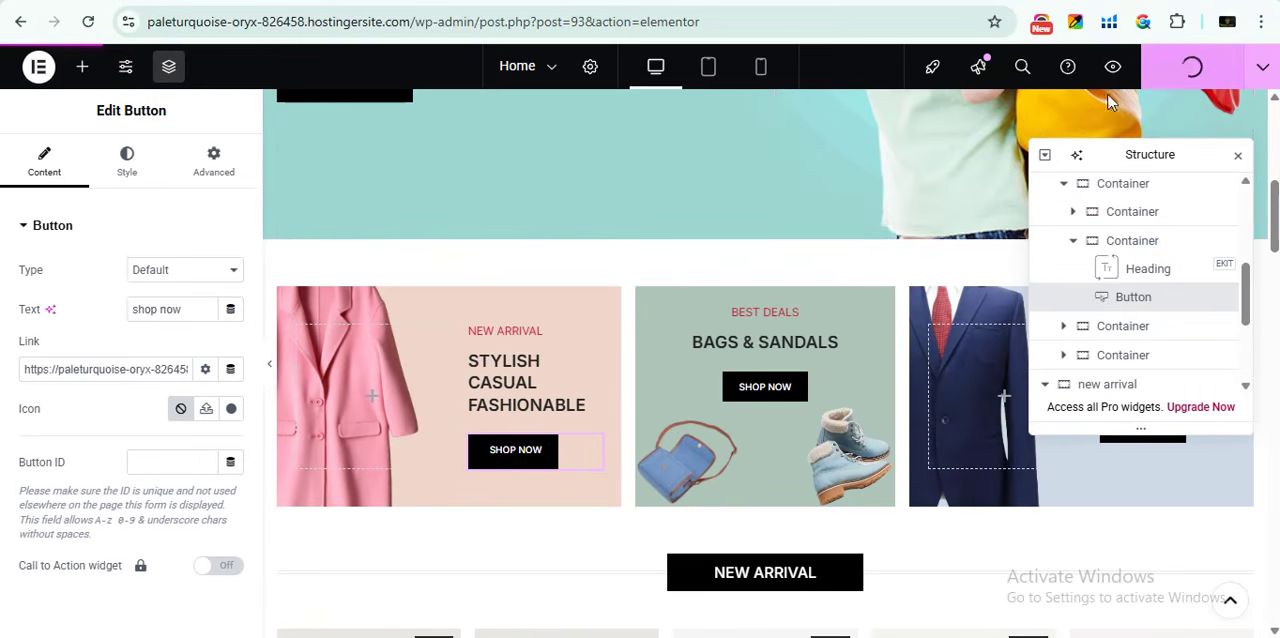
- Preview the Home page, test the New Arrival card's Shop Now button and look over the linked page
click(1111, 67)
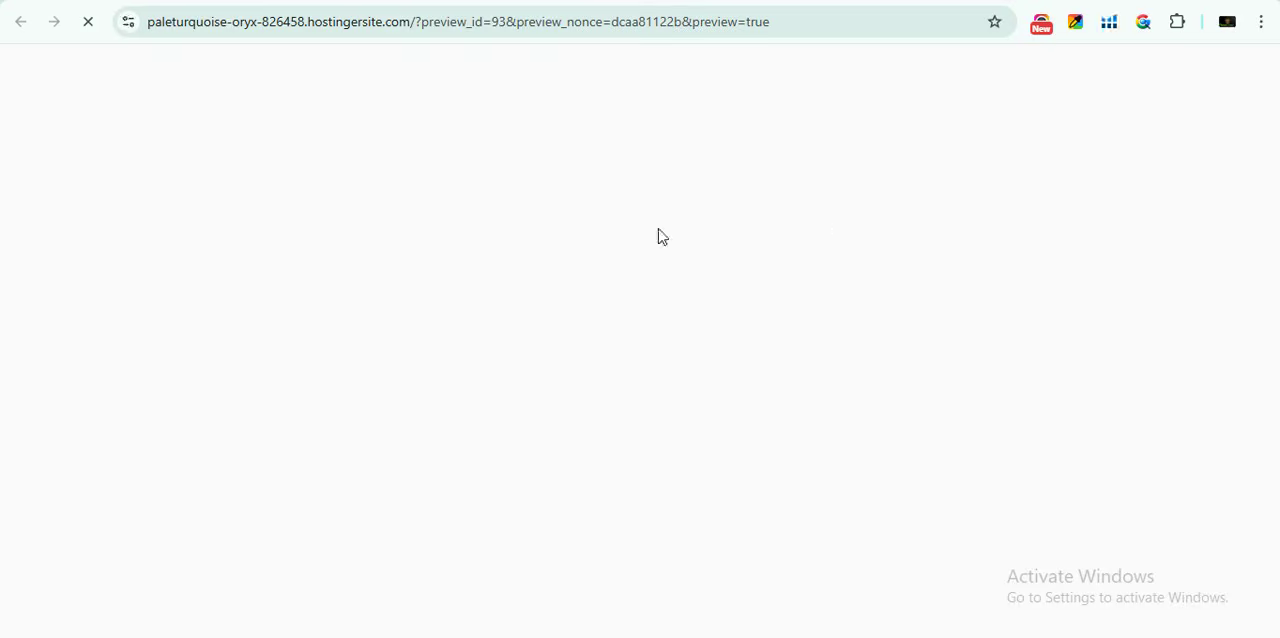
scroll(413, 414, down, 6)
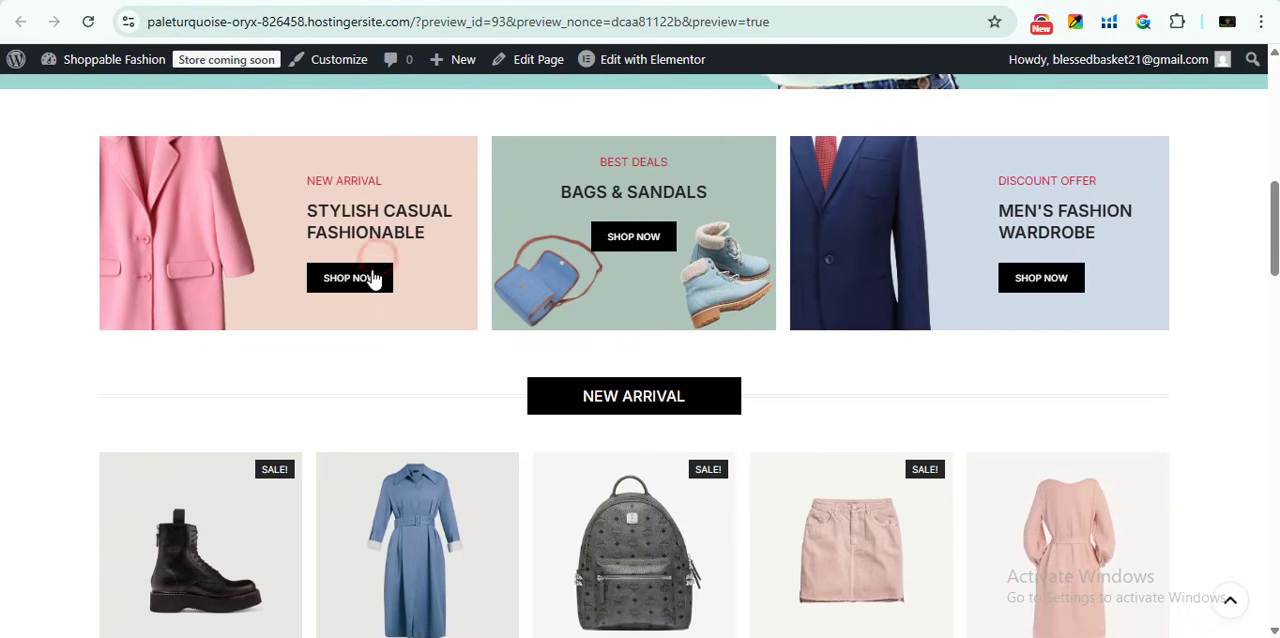
click(372, 280)
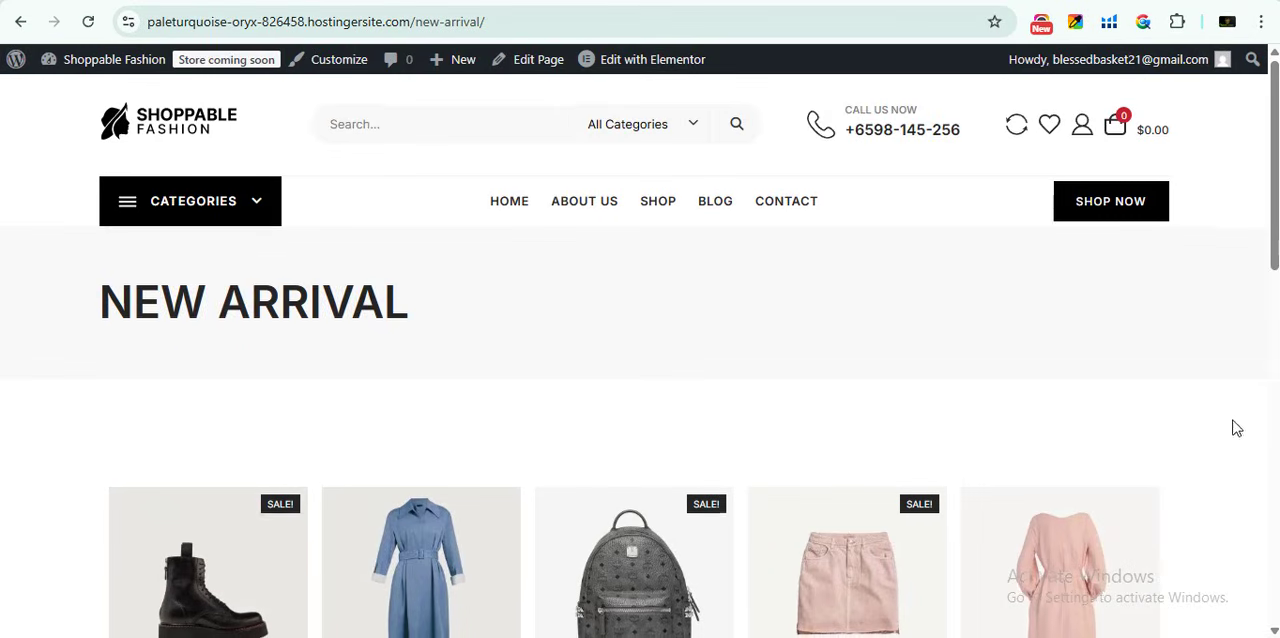
scroll(474, 443, down, 13)
scroll(606, 432, up, 13)
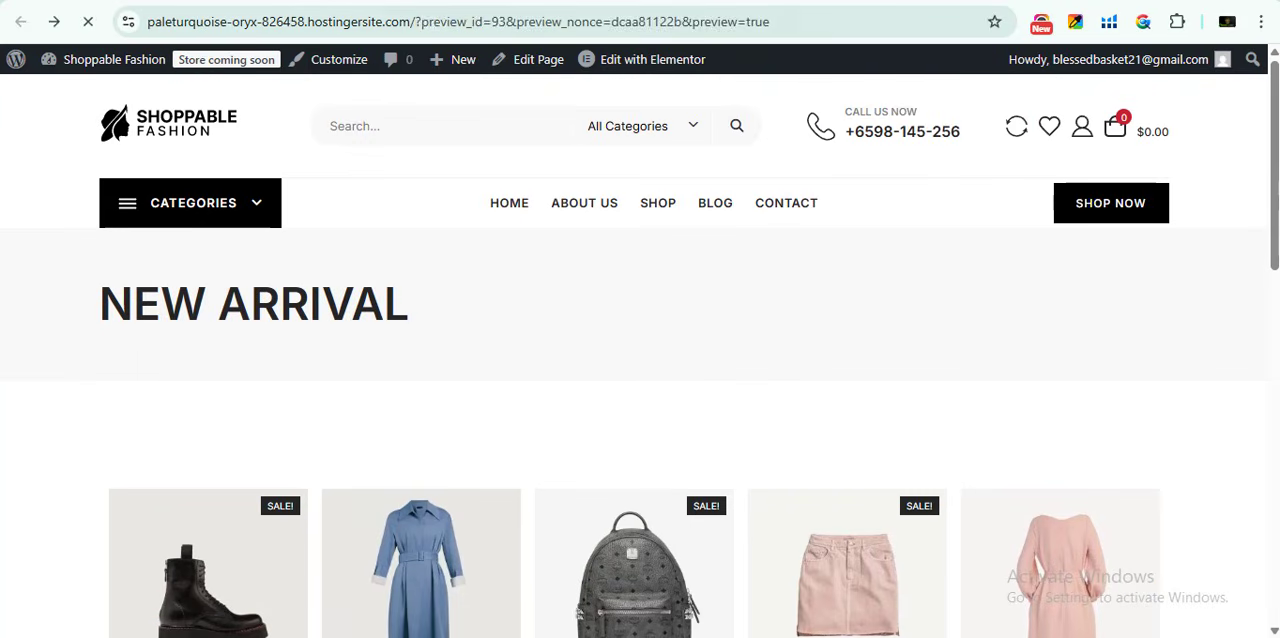
- Return to the Home page editor and select the Woo - Archive Products widget in the New Arrival section
click(650, 2)
scroll(760, 447, down, 1)
scroll(812, 447, down, 4)
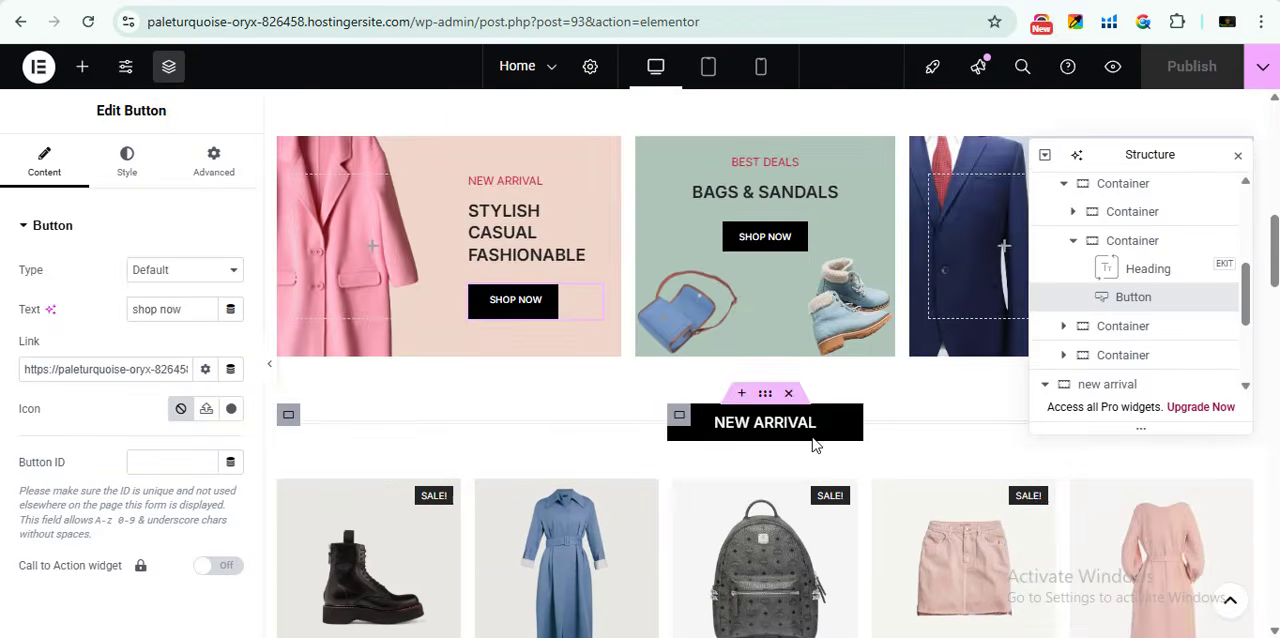
scroll(878, 349, up, 1)
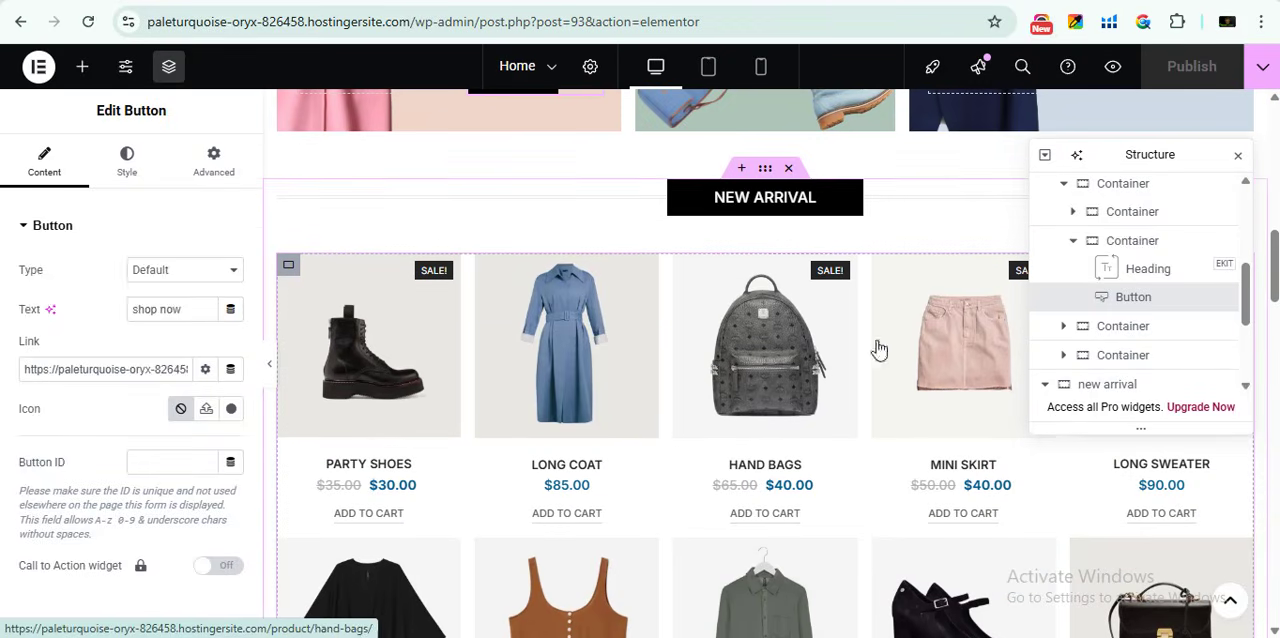
click(868, 474)
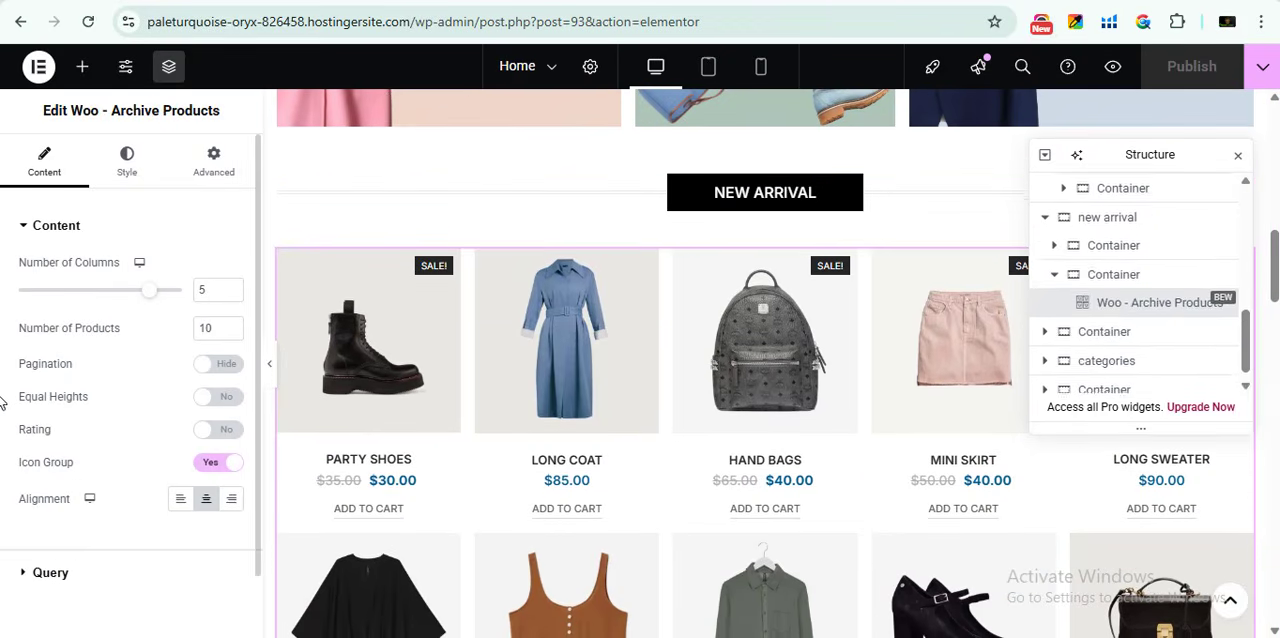
- Look over the New Arrival product grid and compare it with the widget's column, product count and pagination settings
scroll(480, 490, down, 2)
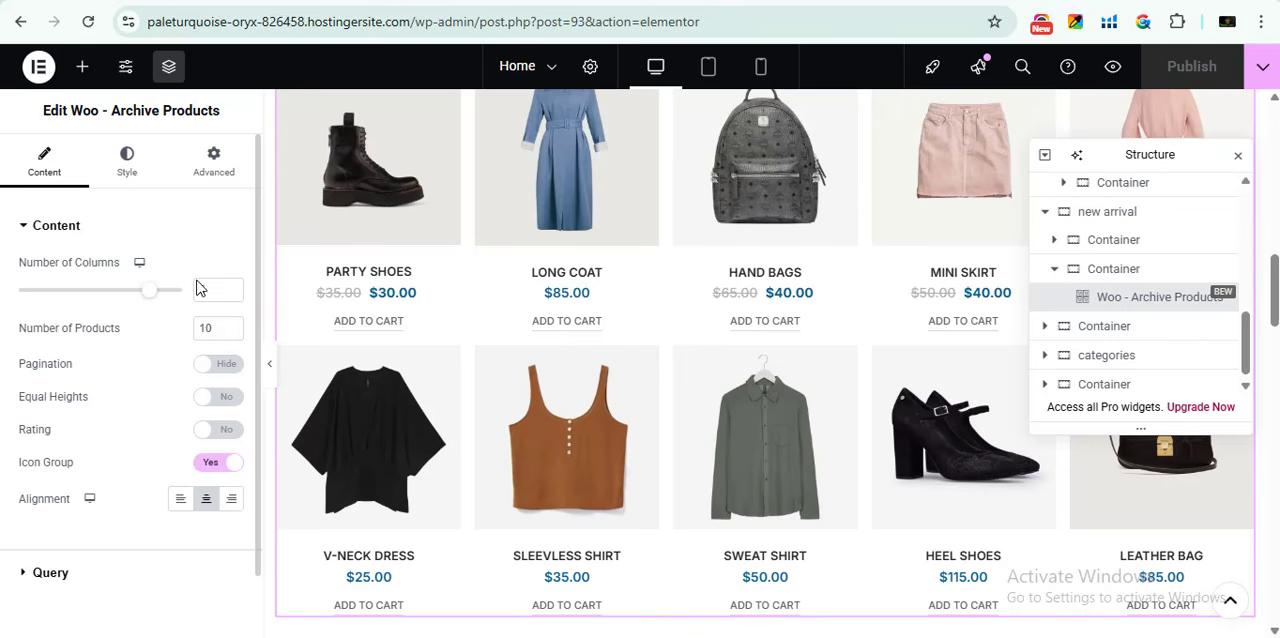
scroll(574, 236, up, 2)
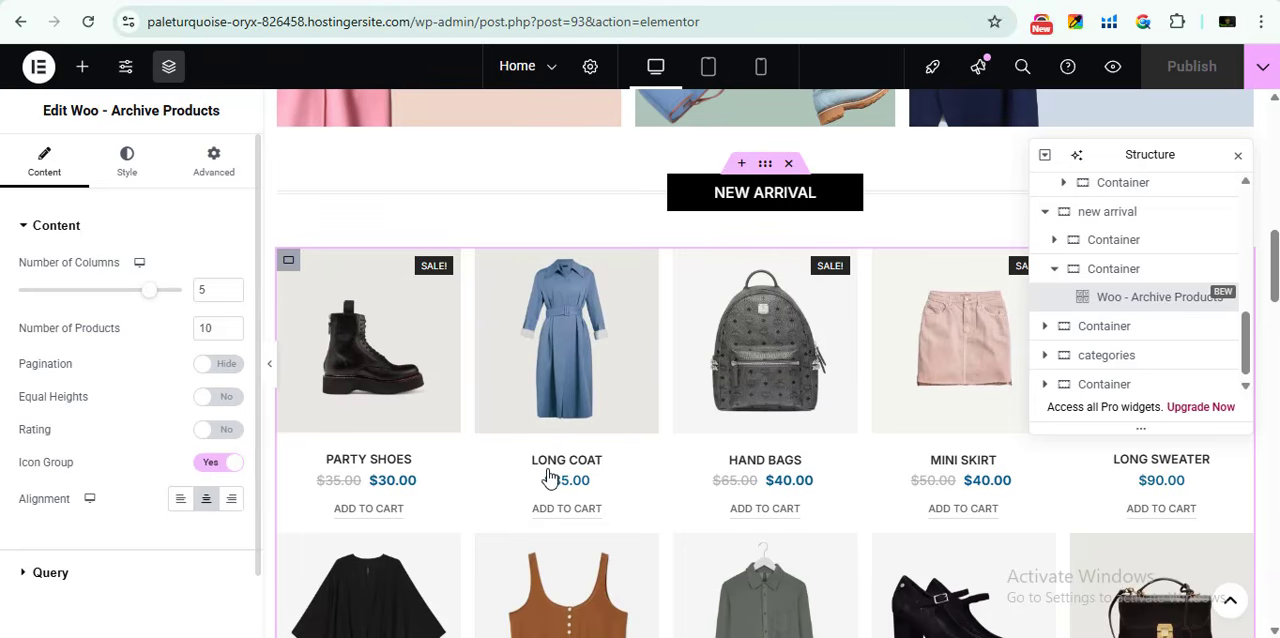
scroll(675, 461, down, 1)
scroll(700, 480, down, 2)
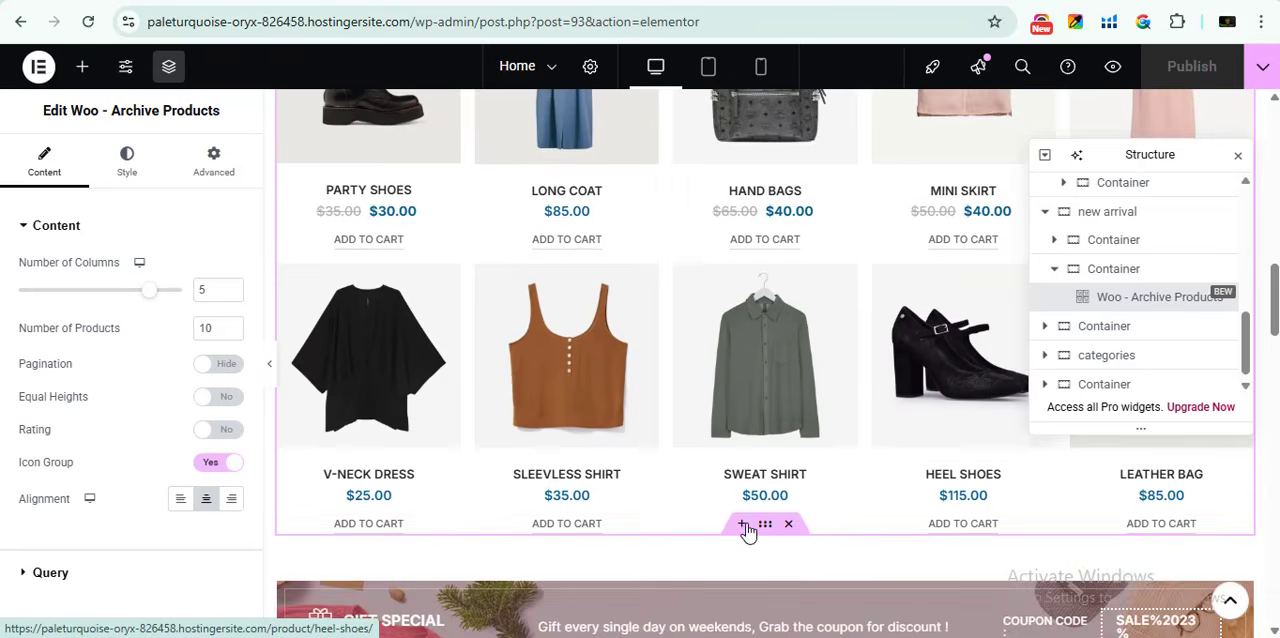
scroll(800, 470, up, 2)
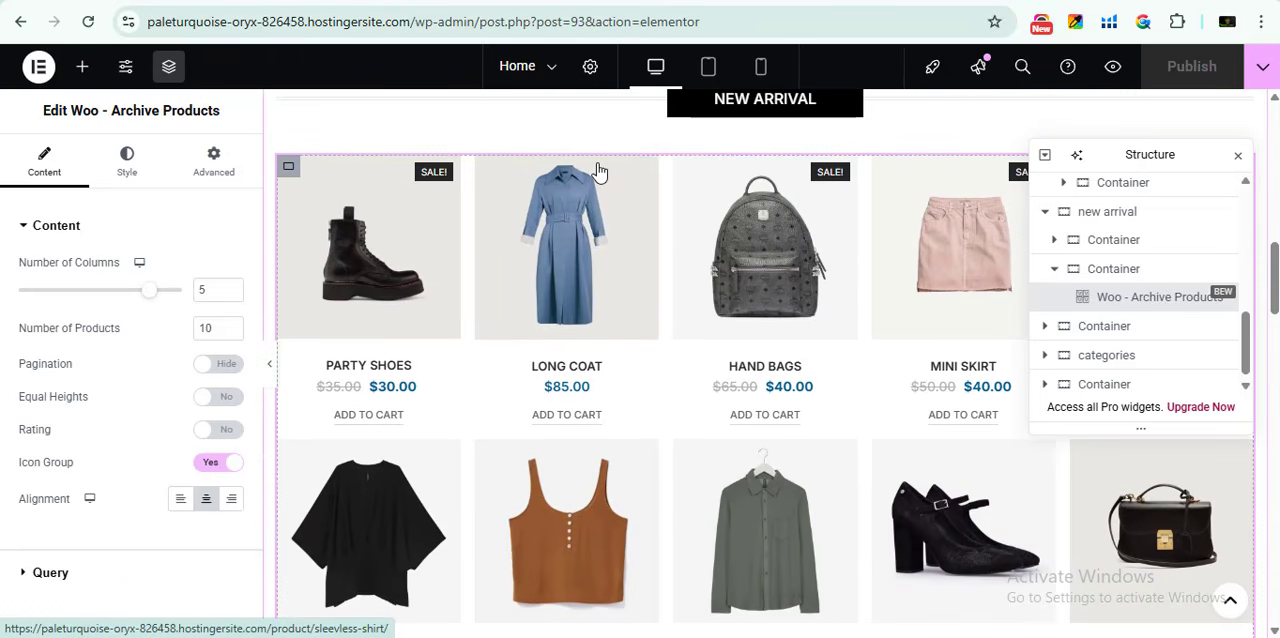
scroll(10, 342, down, 1)
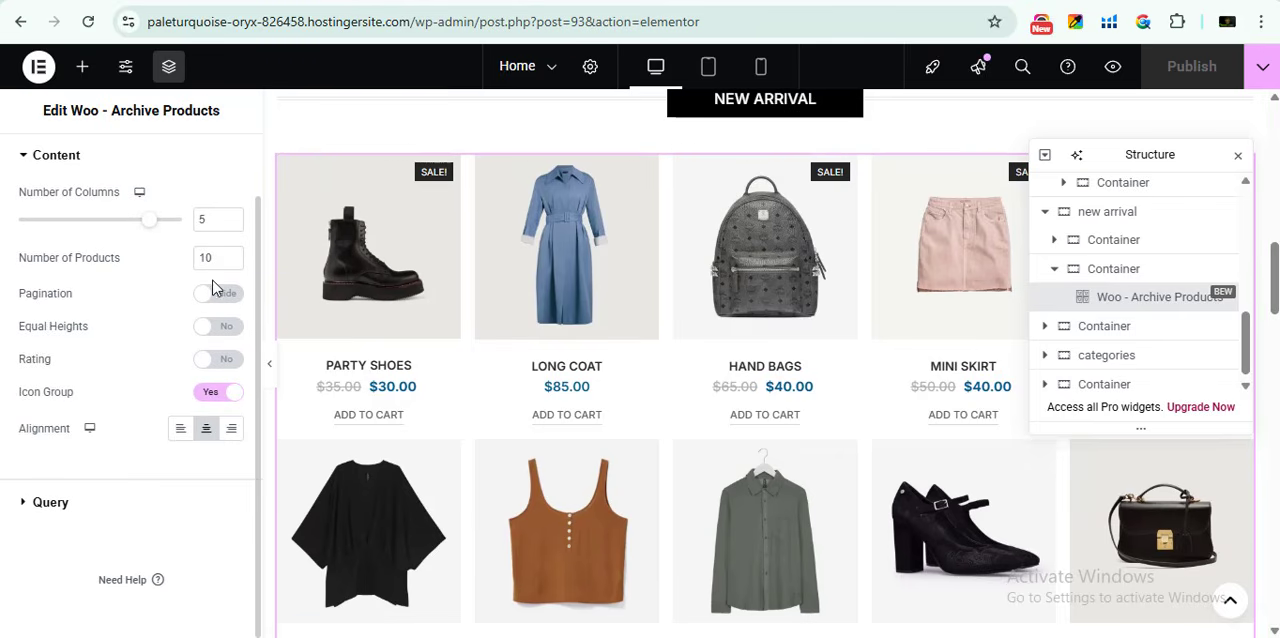
scroll(492, 493, down, 3)
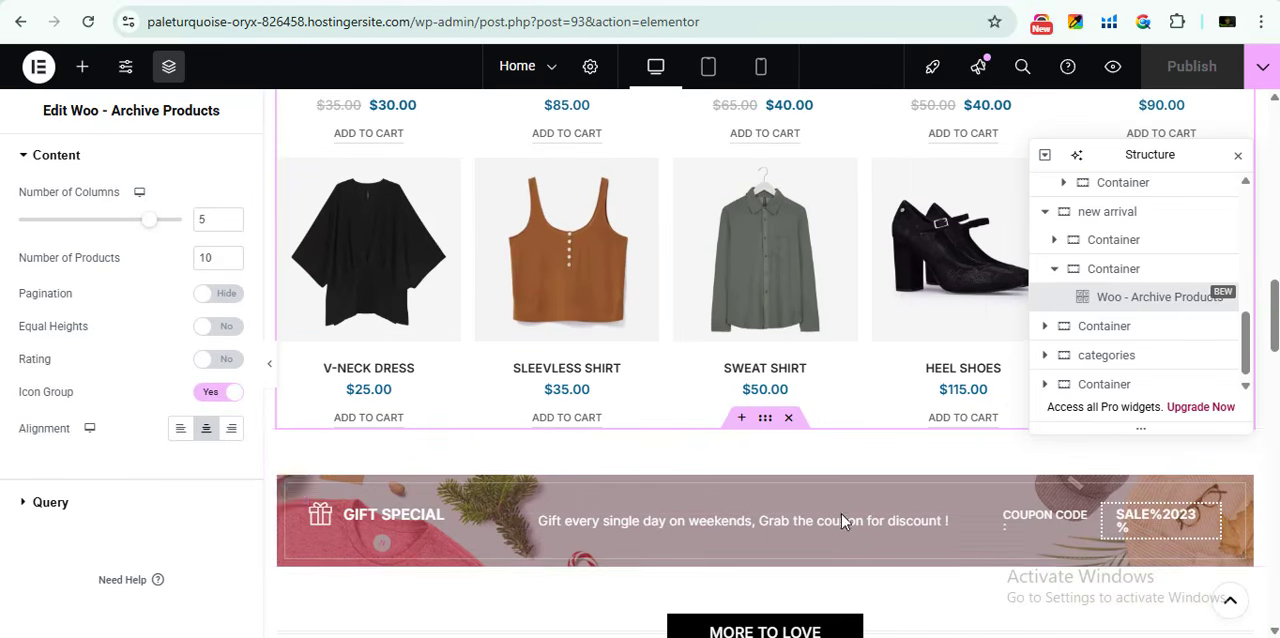
- Try the pagination option on the New Arrival grid and set its number of products to 16
click(228, 310)
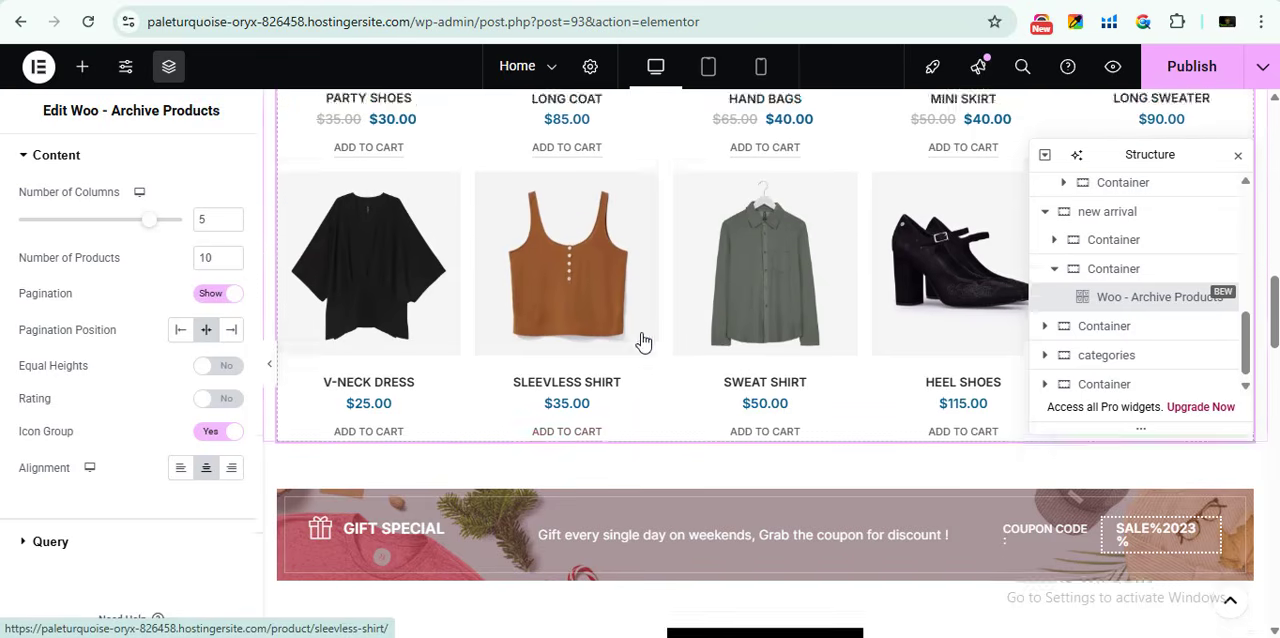
scroll(643, 342, up, 4)
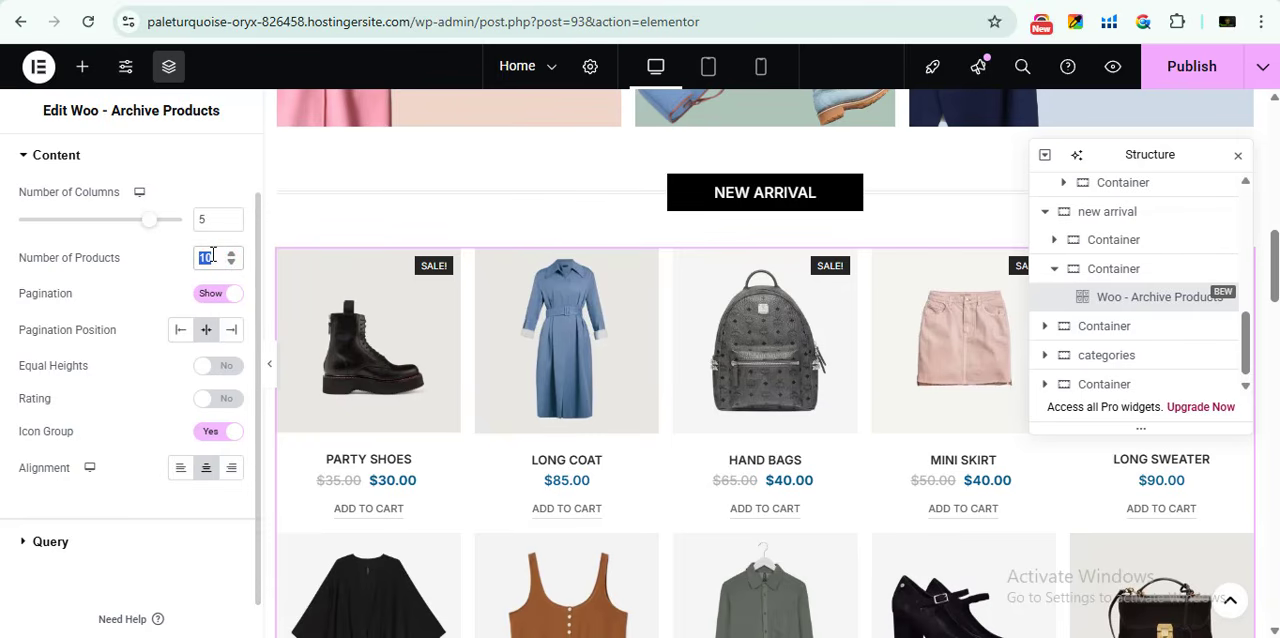
text(16)
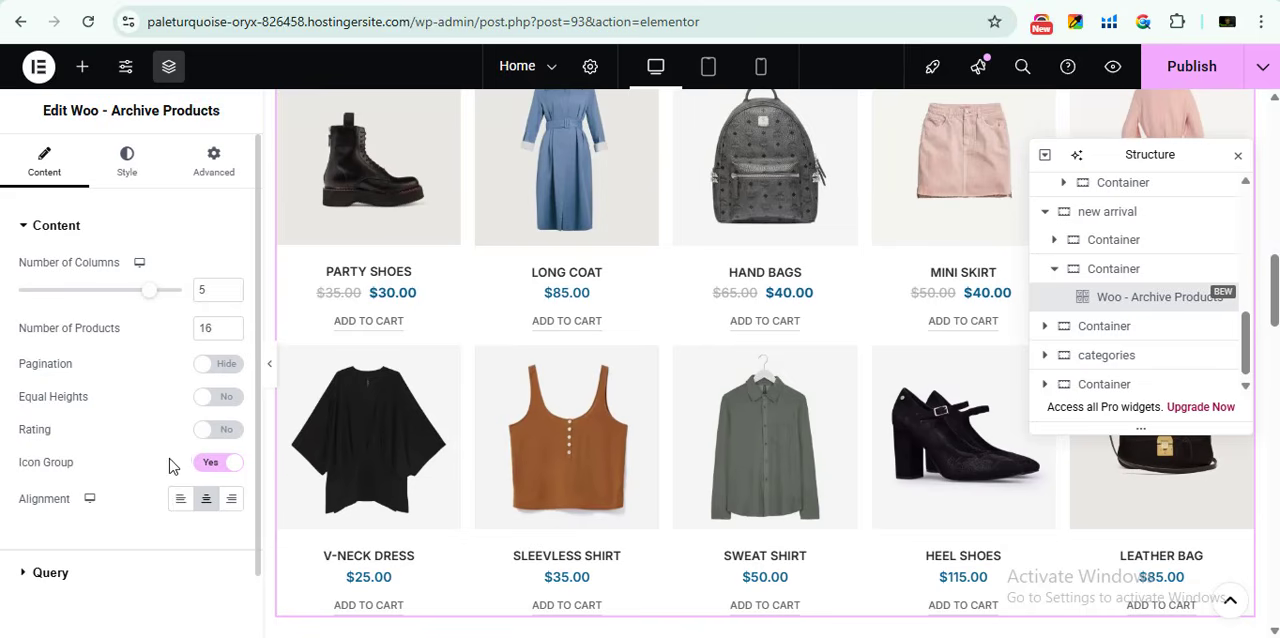
- Enable ratings for the New Arrival grid, switch its icon group back on and check both product rows
click(221, 430)
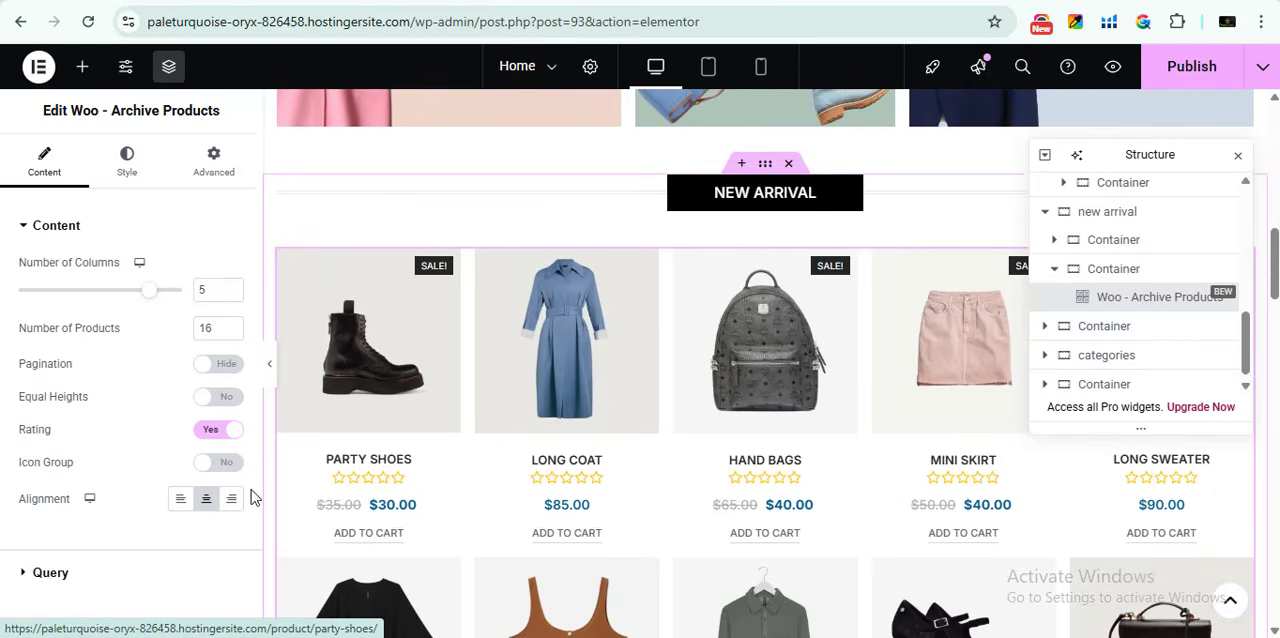
click(222, 462)
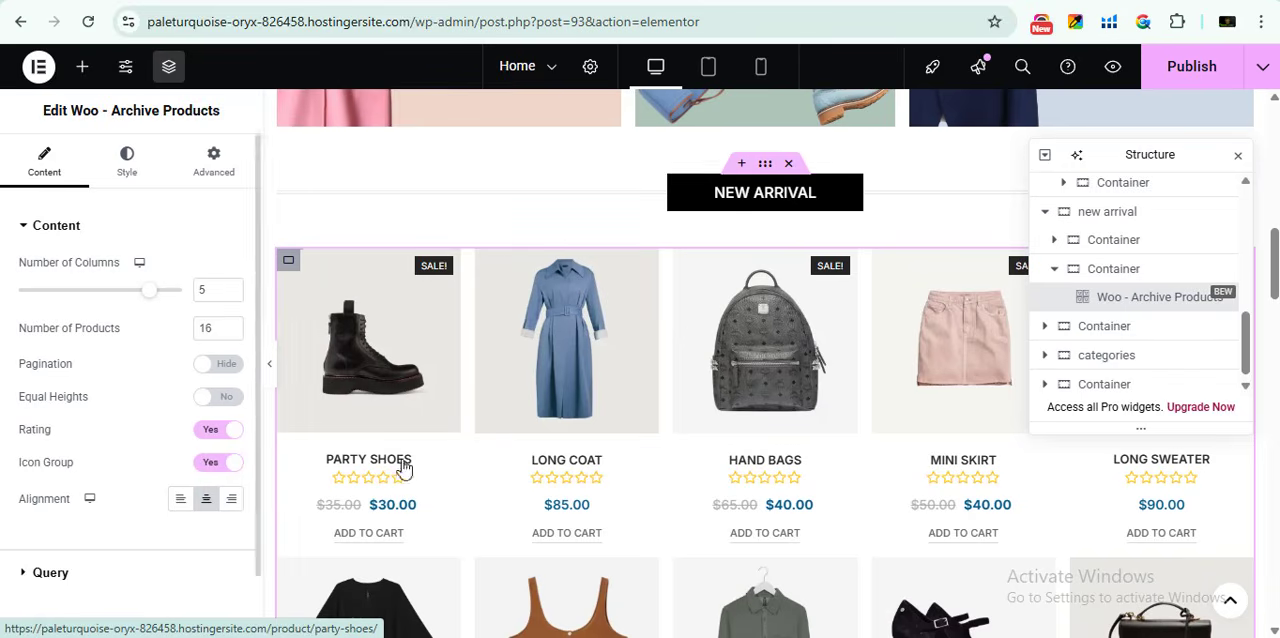
scroll(603, 350, down, 6)
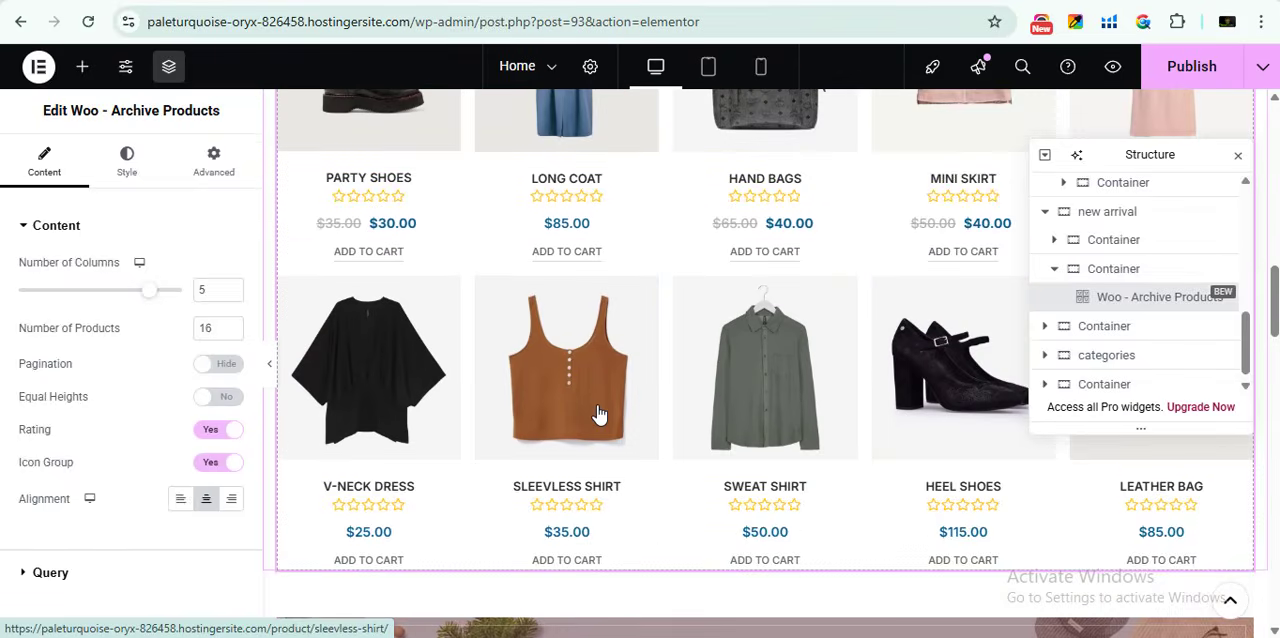
scroll(686, 360, up, 4)
scroll(686, 405, down, 2)
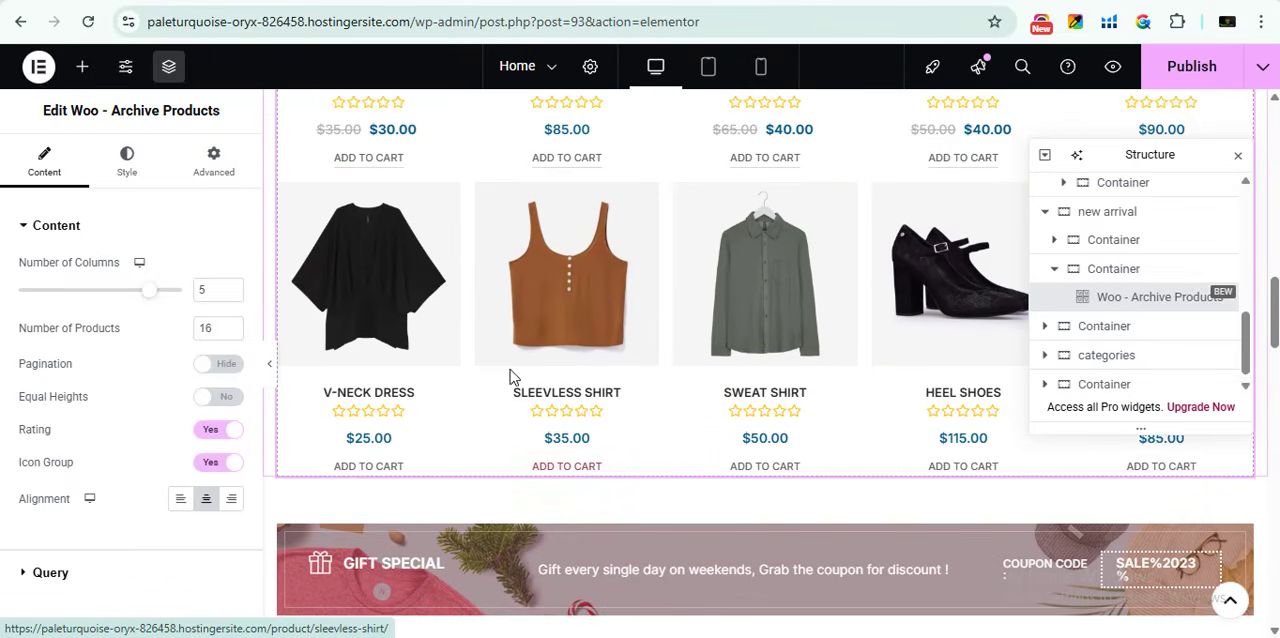
scroll(120, 518, down, 1)
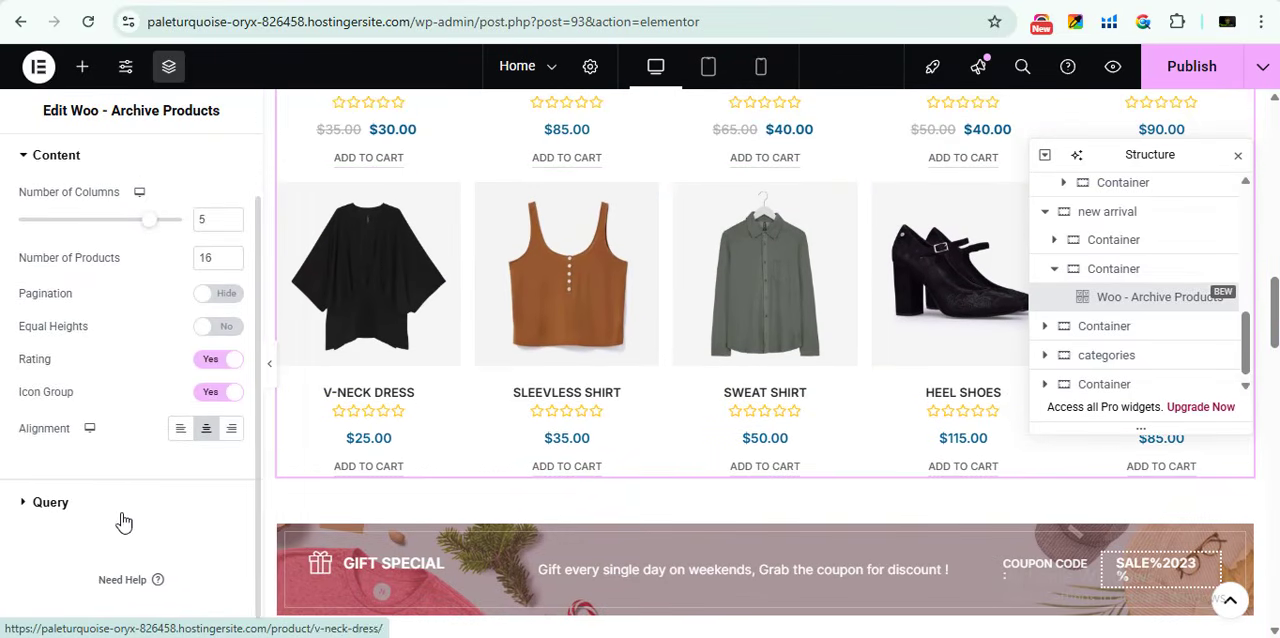
- Expand the New Arrival grid's query settings and change the product source to Custom Query
click(90, 507)
scroll(108, 364, down, 1)
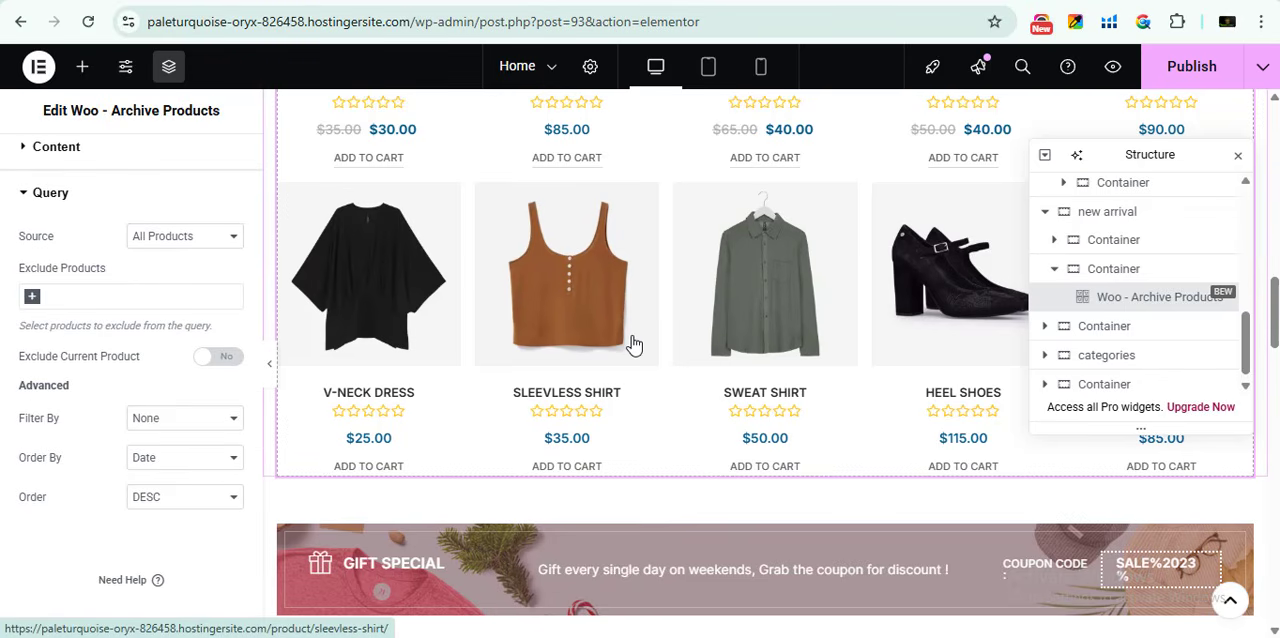
click(197, 230)
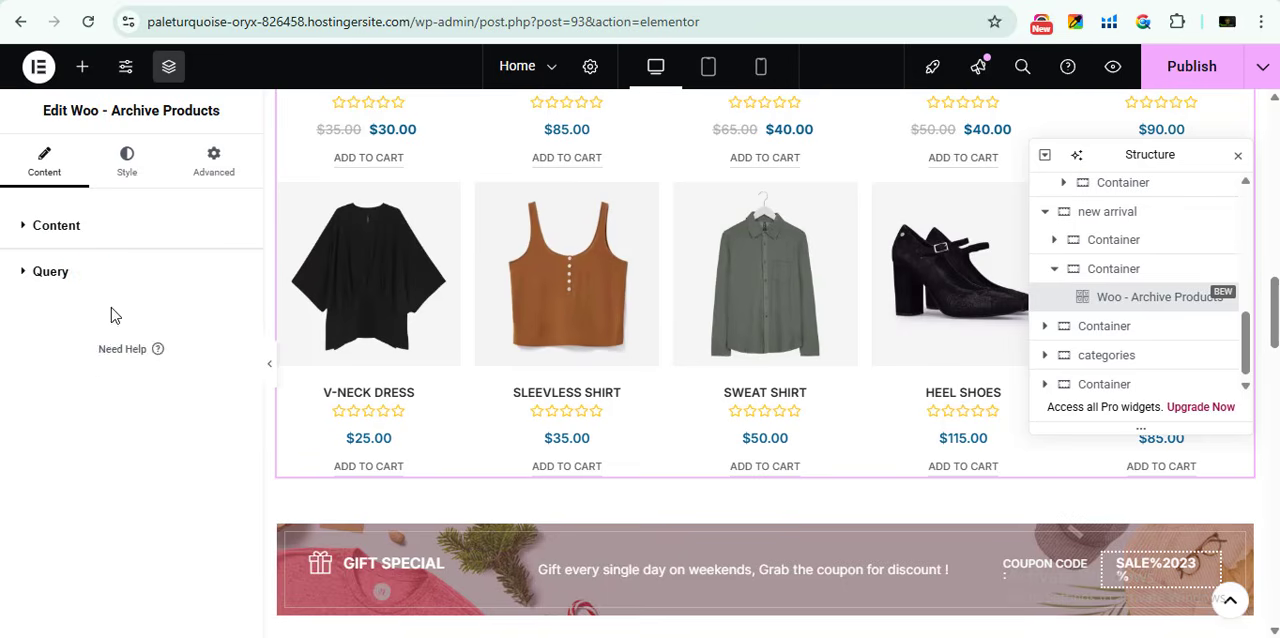
click(86, 274)
click(176, 330)
click(176, 330)
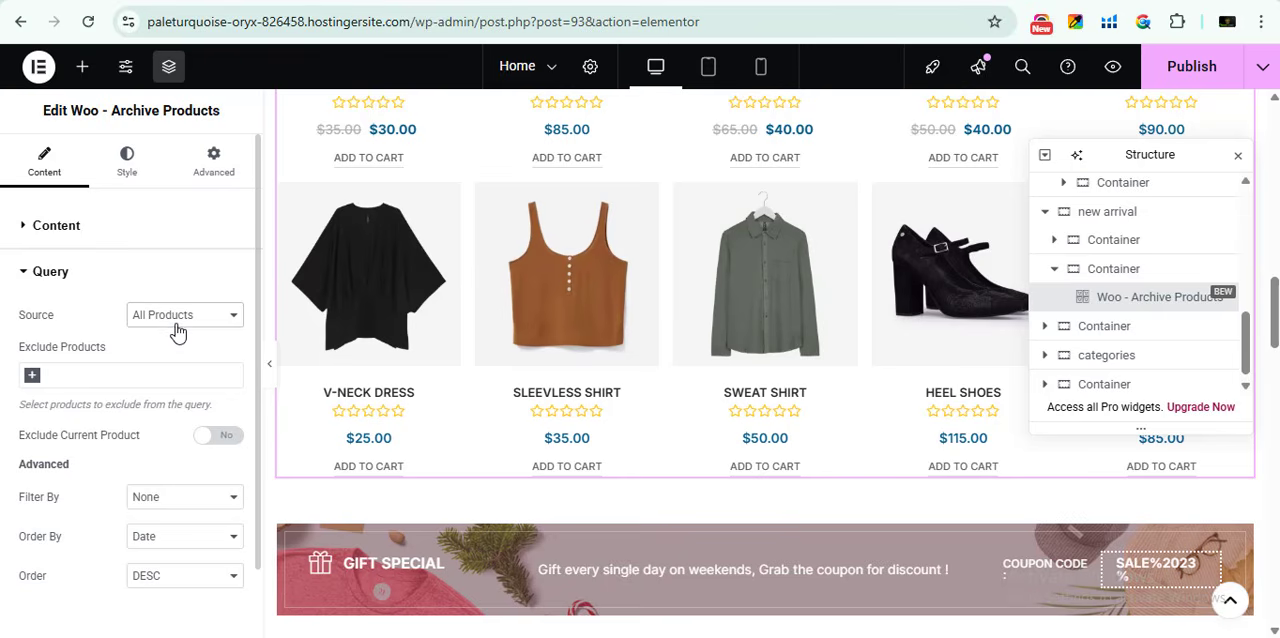
click(177, 318)
click(182, 362)
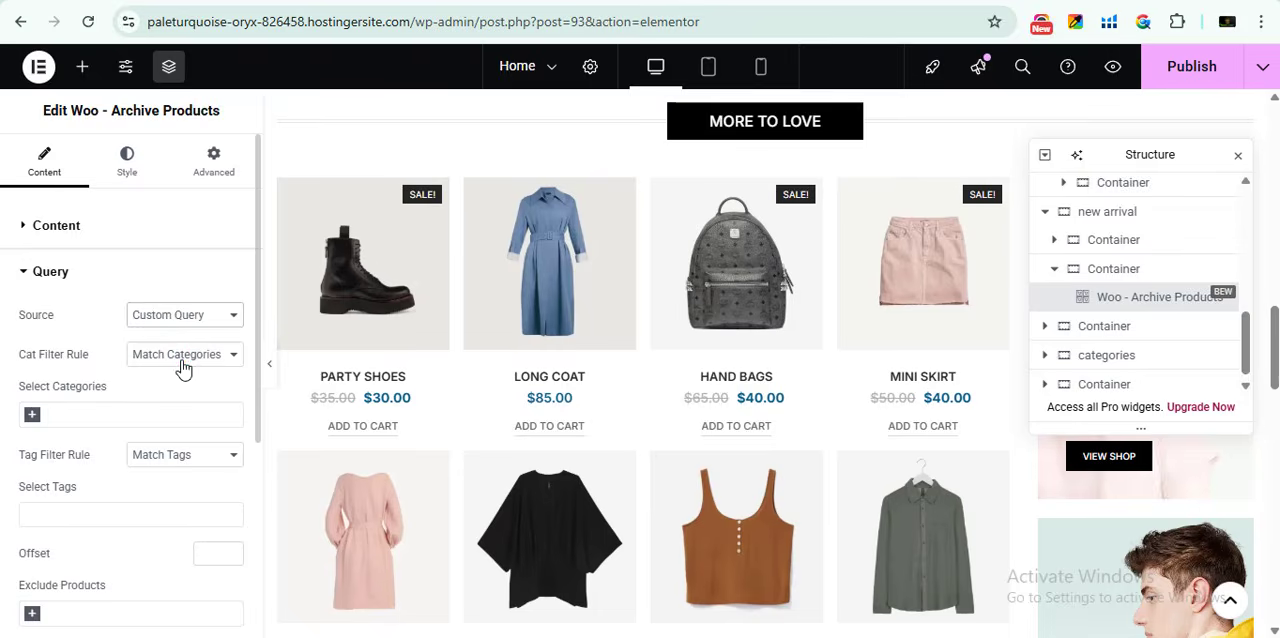
- Try limiting the New Arrival grid to matching products in the Fashion category, and remove that category again
click(186, 356)
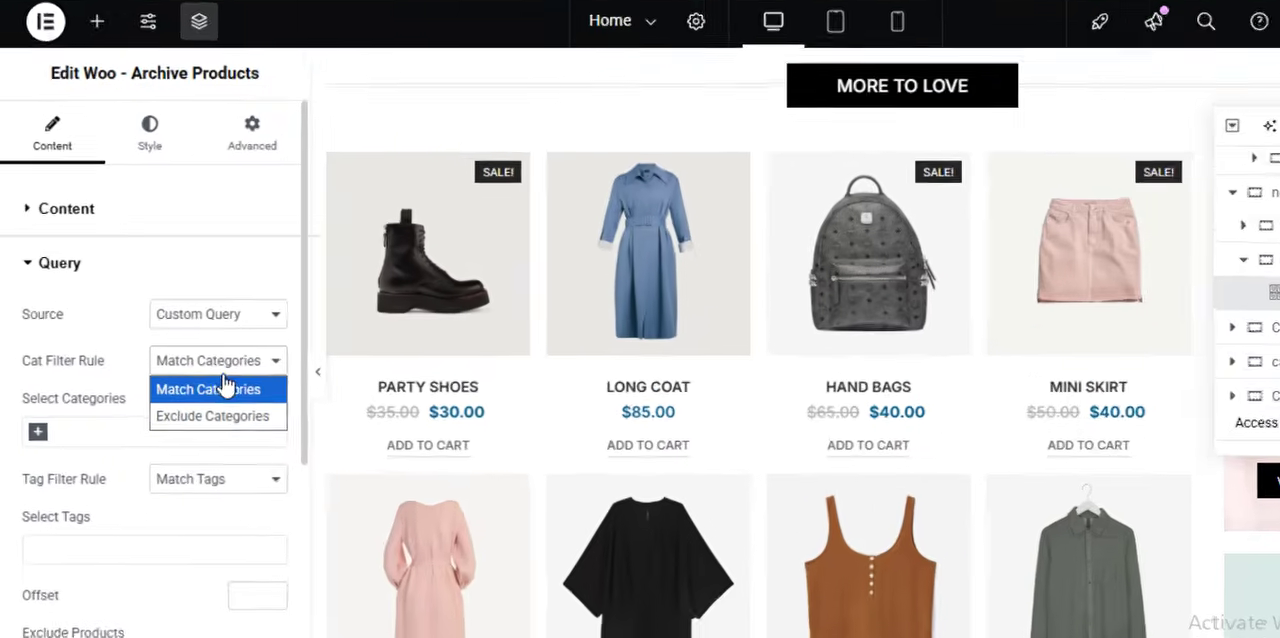
click(194, 374)
click(191, 477)
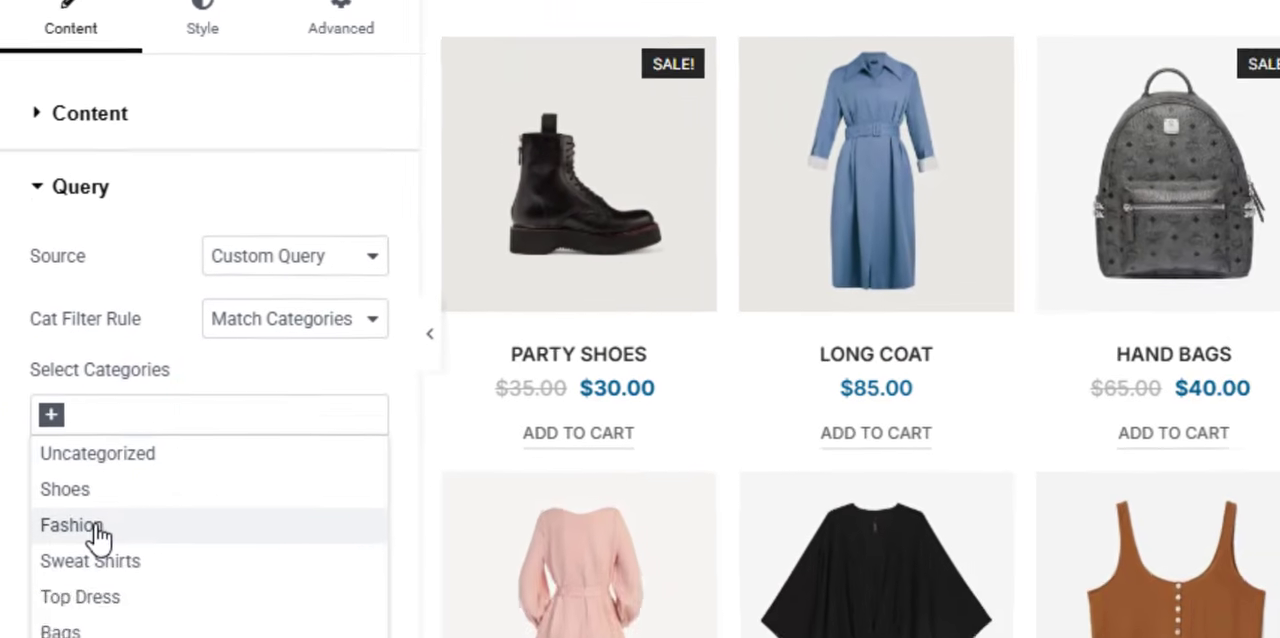
click(97, 530)
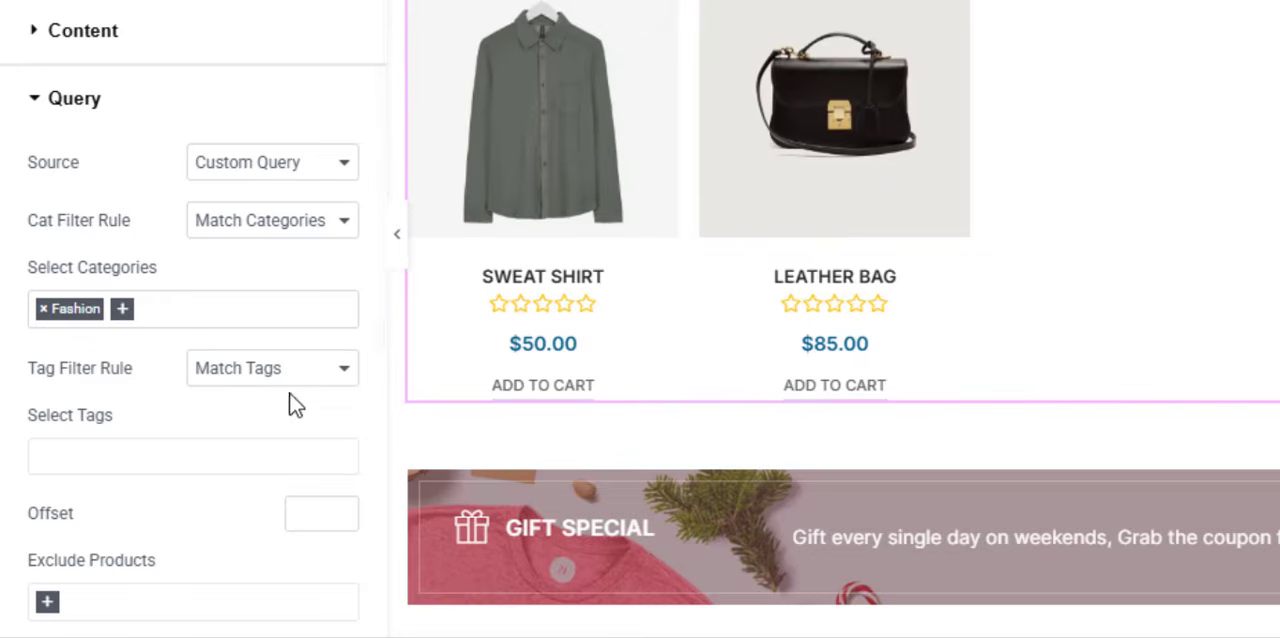
click(42, 309)
- Try the Exclude Categories rule with the Shoes category on the New Arrival grid, and remove that category again
click(291, 226)
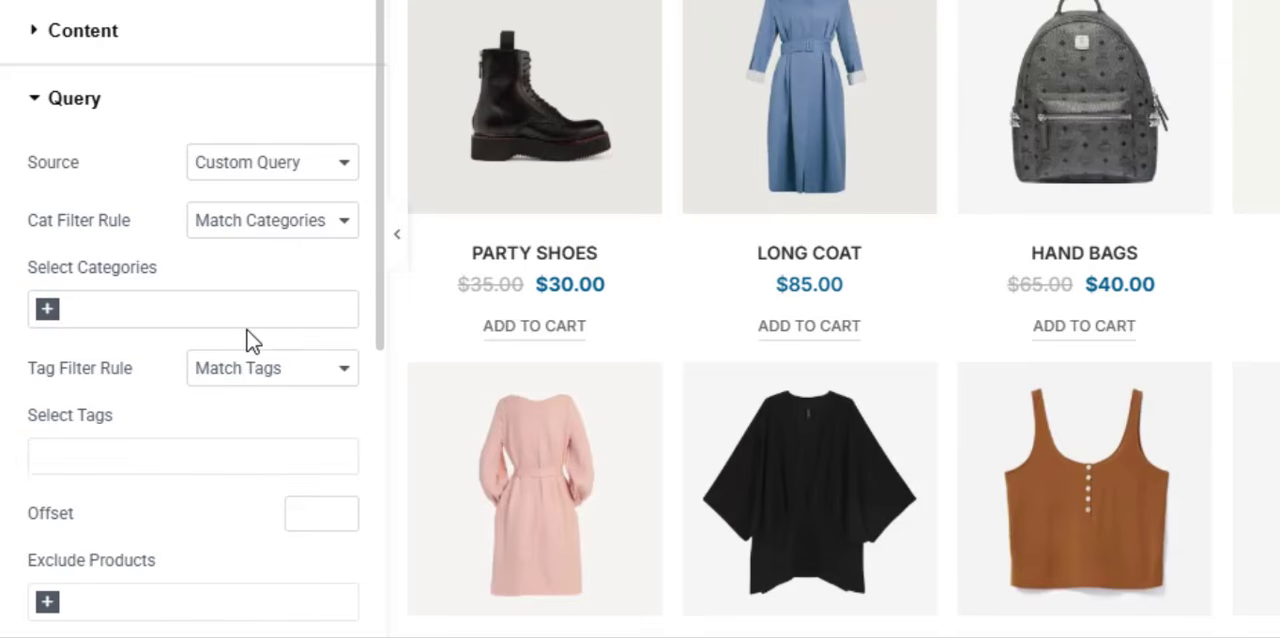
click(265, 219)
click(243, 290)
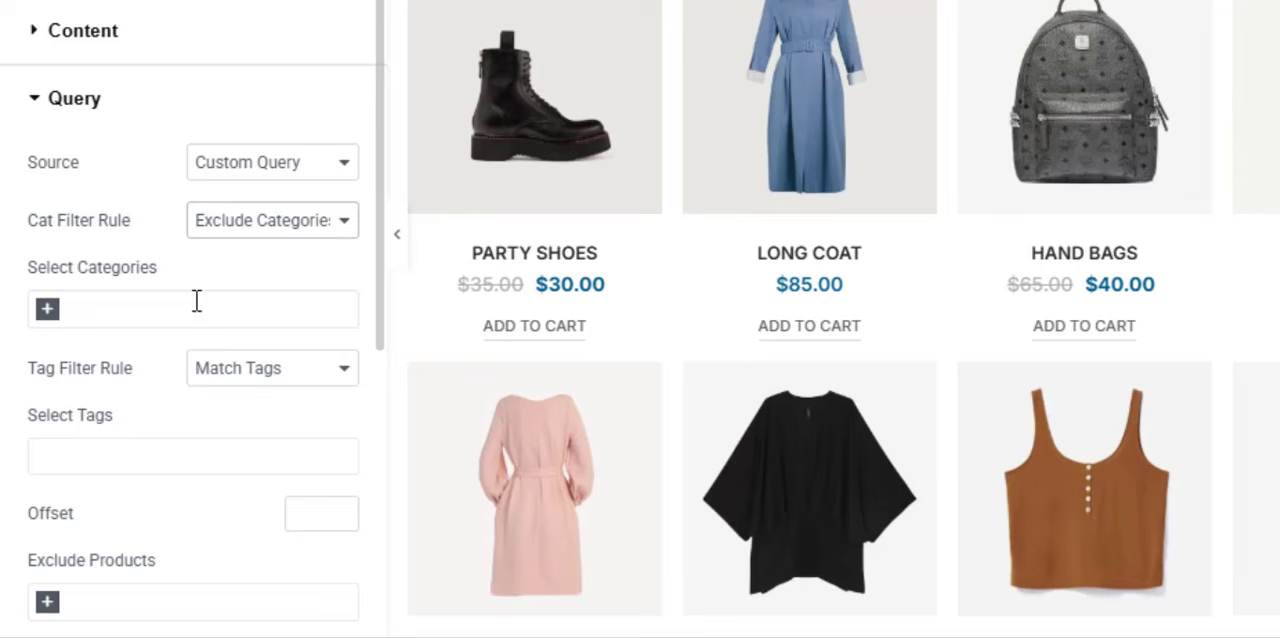
click(118, 317)
click(97, 377)
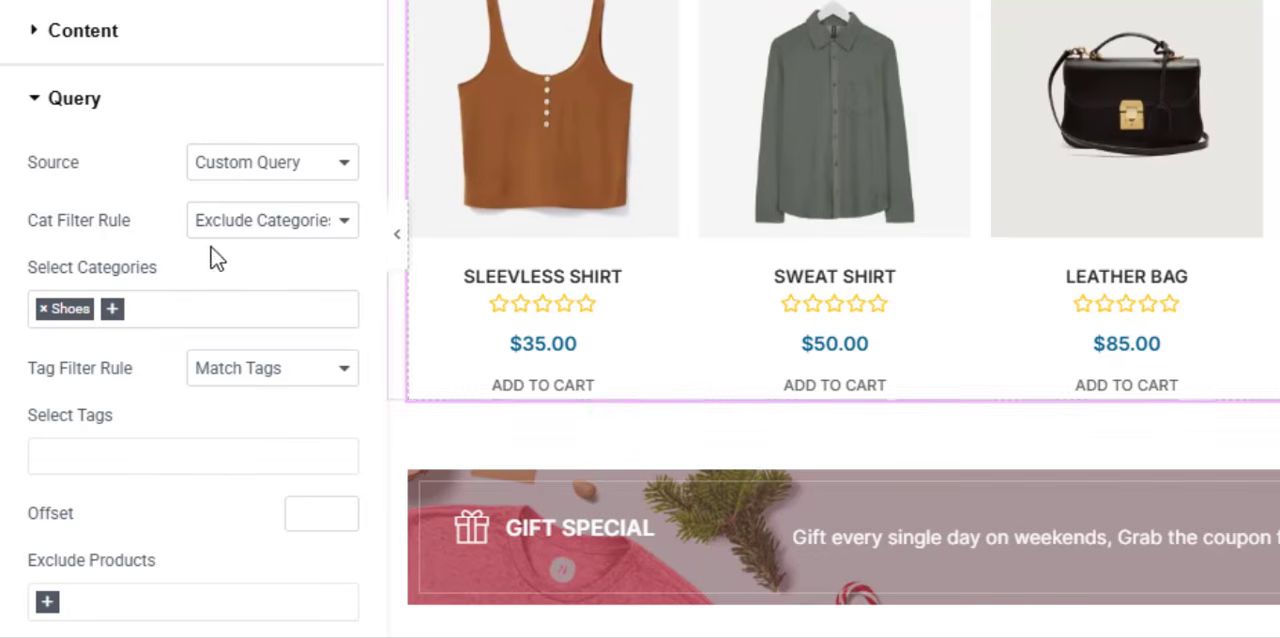
click(43, 309)
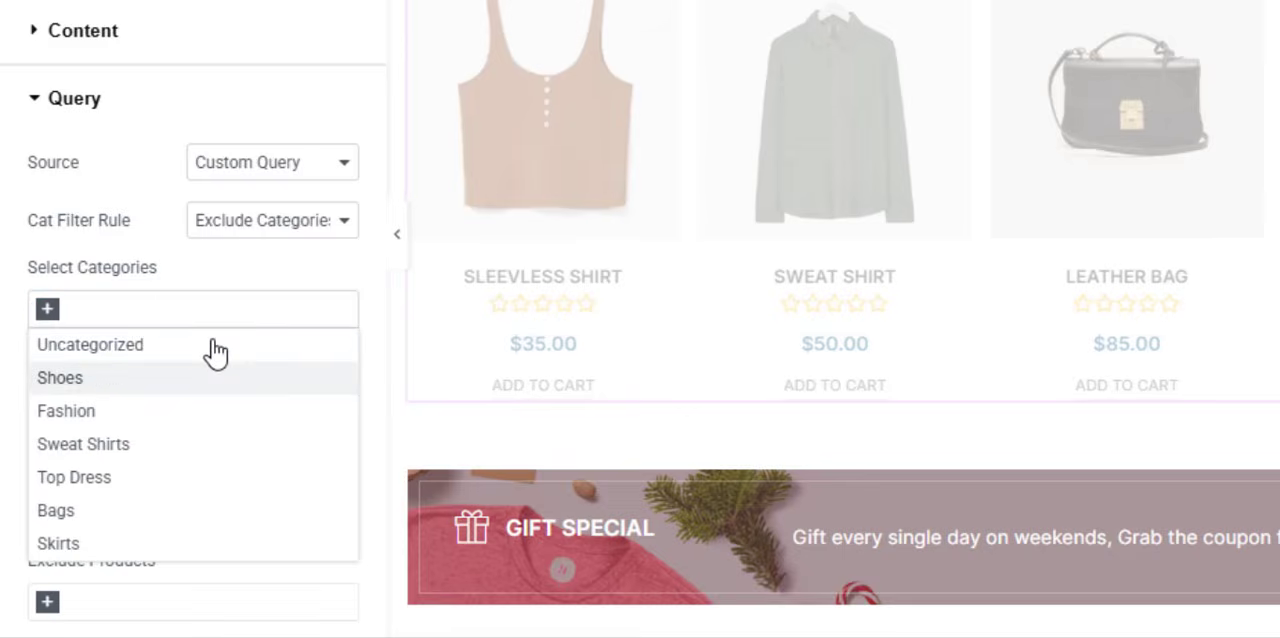
- Set the New Arrival grid's product source back to All Products
click(135, 268)
click(247, 173)
click(263, 198)
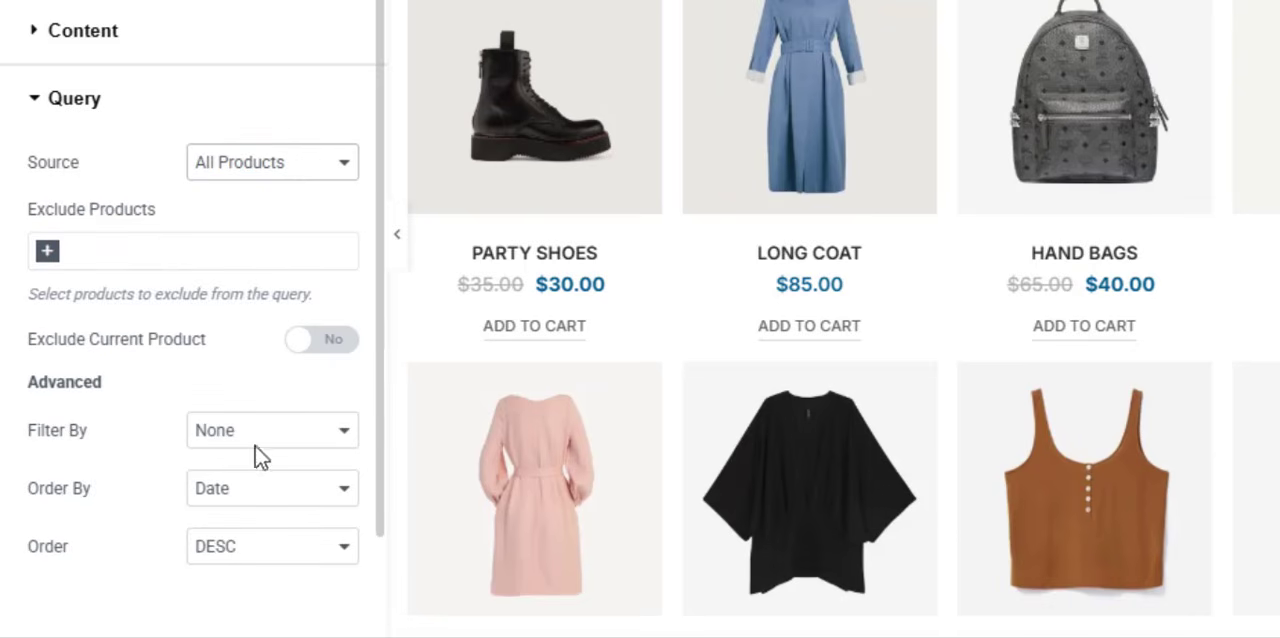
- Examine the advanced Filter By choices in the product grid's query settings and keep None
scroll(175, 484, down, 2)
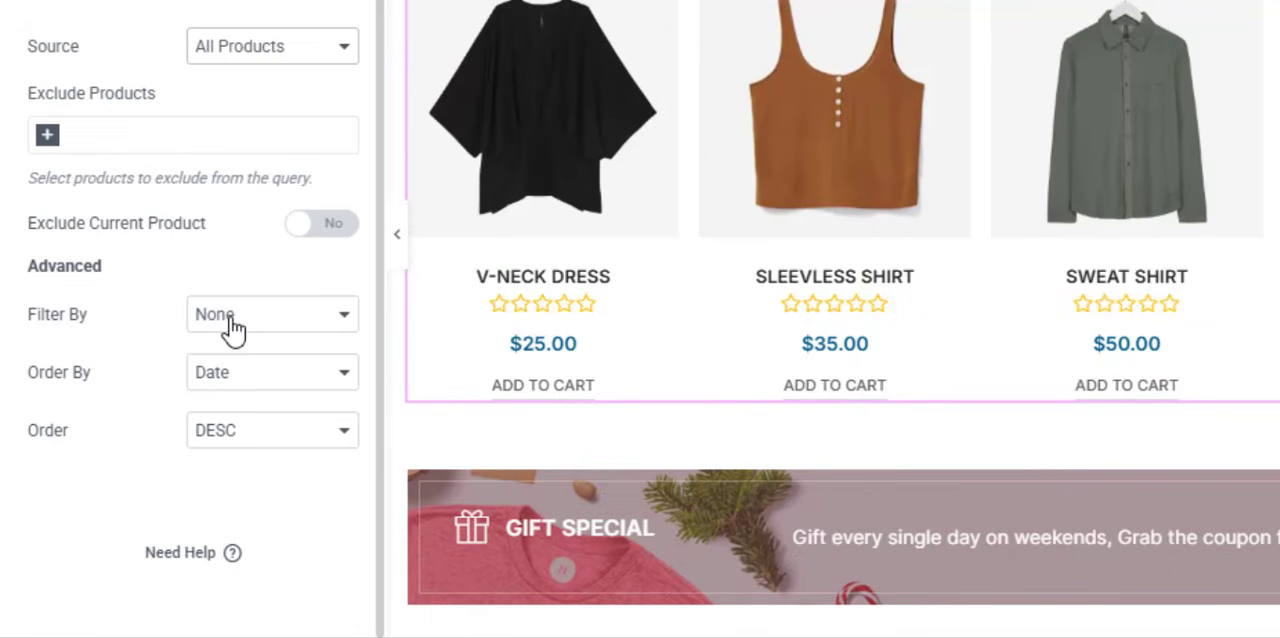
click(231, 326)
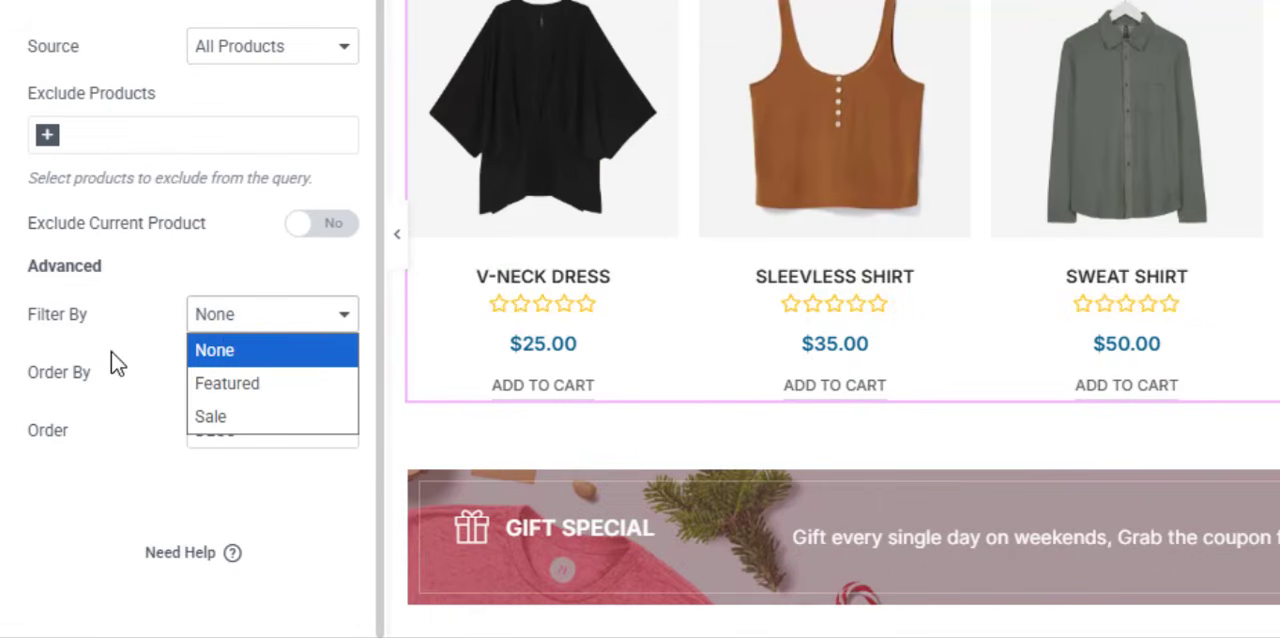
click(112, 358)
click(240, 322)
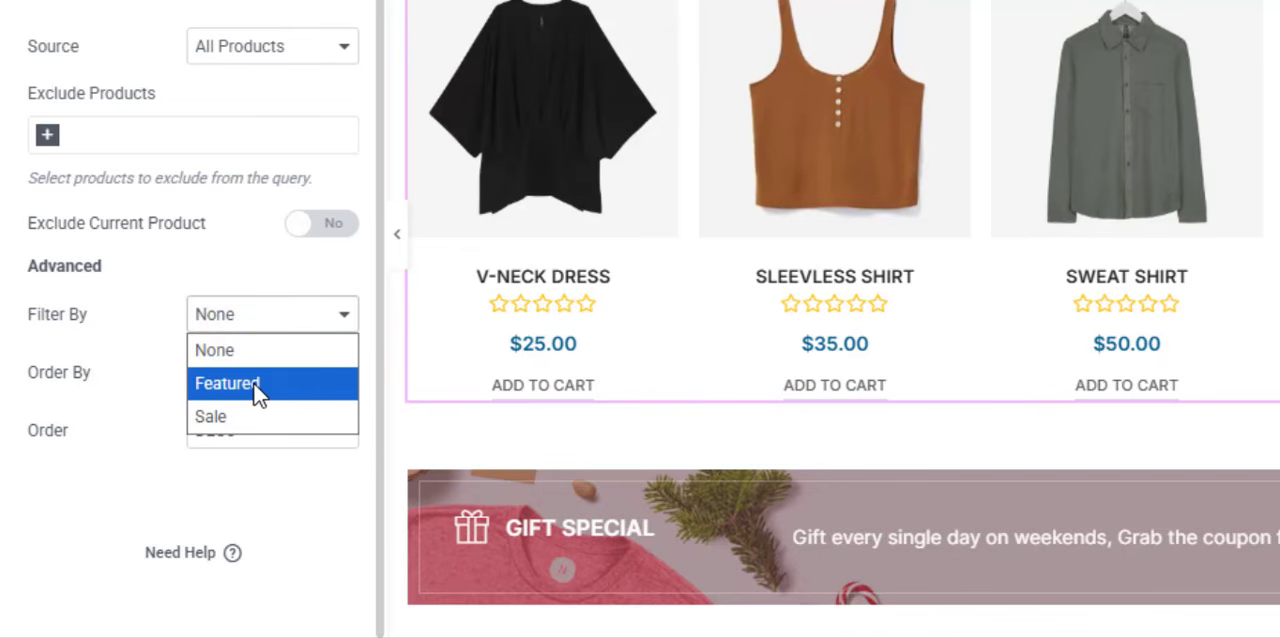
click(73, 425)
scroll(234, 211, up, 2)
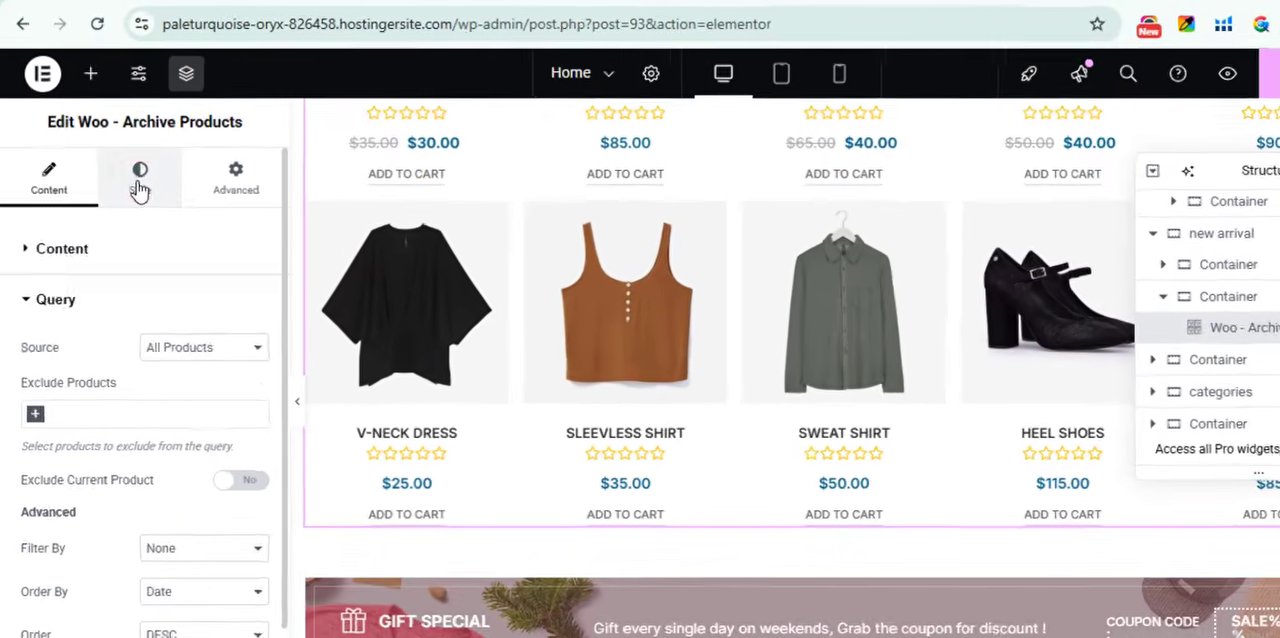
- View the product grid's style settings and go back to the promotional cards above the New Arrival section
click(143, 100)
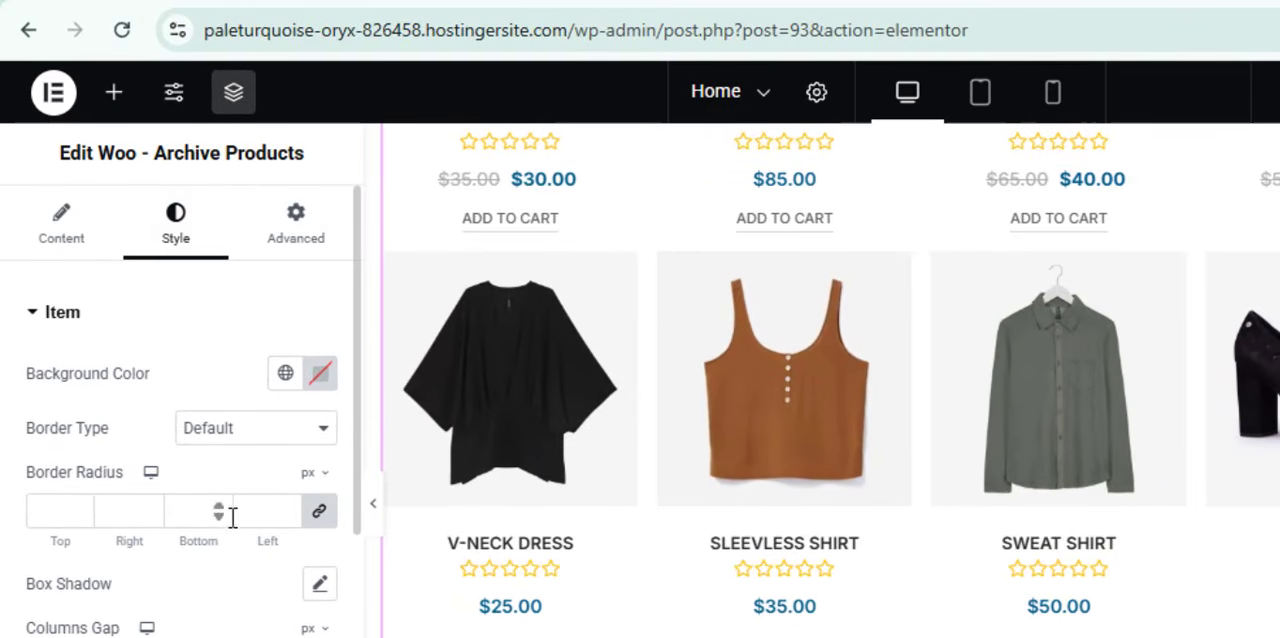
scroll(846, 492, up, 8)
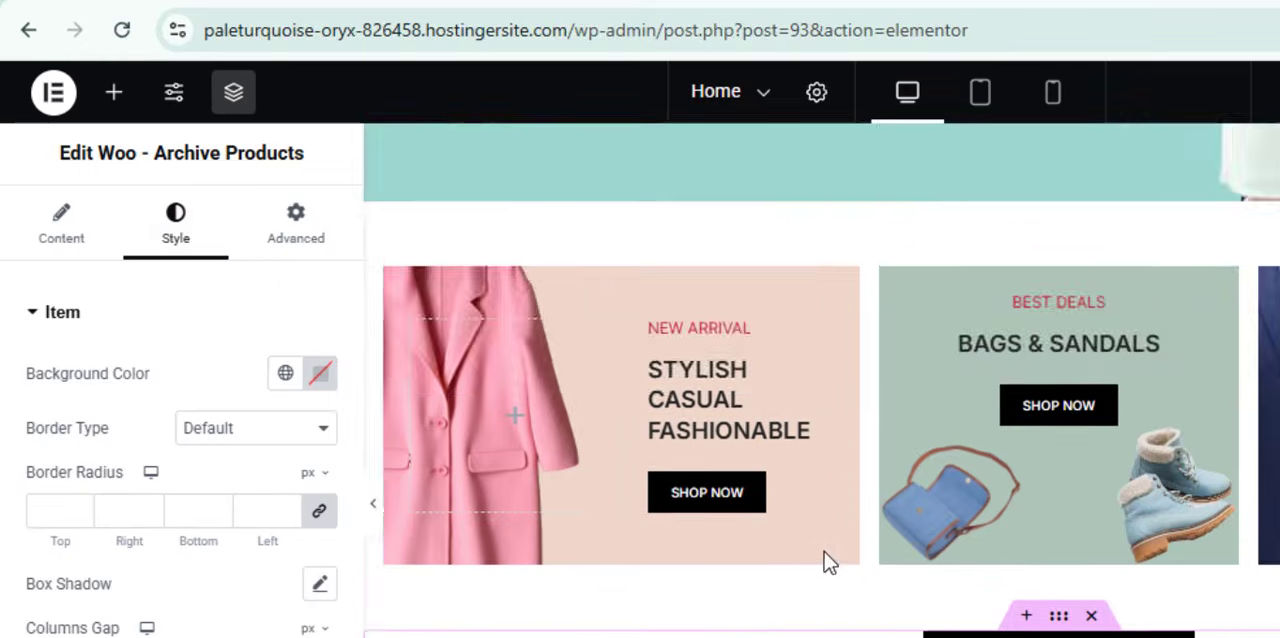
- Open the brand logo Image Carousel below the blog posts on the Home page and bring up its gallery editor
scroll(826, 562, down, 6)
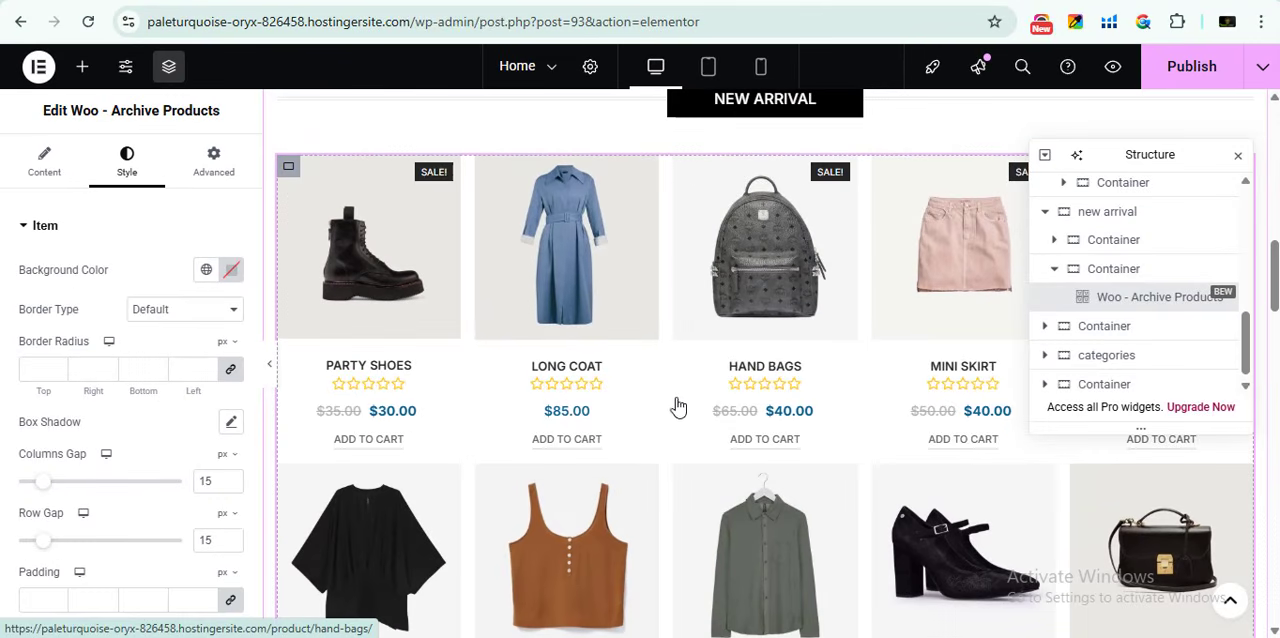
scroll(803, 392, down, 1)
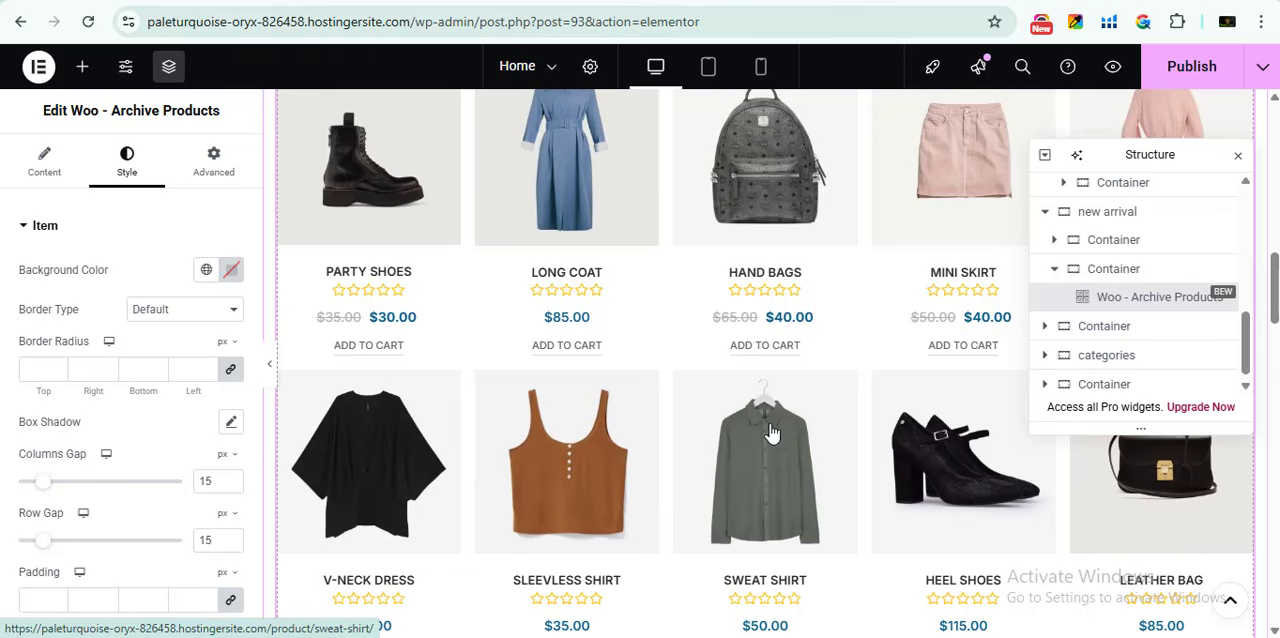
scroll(171, 517, down, 8)
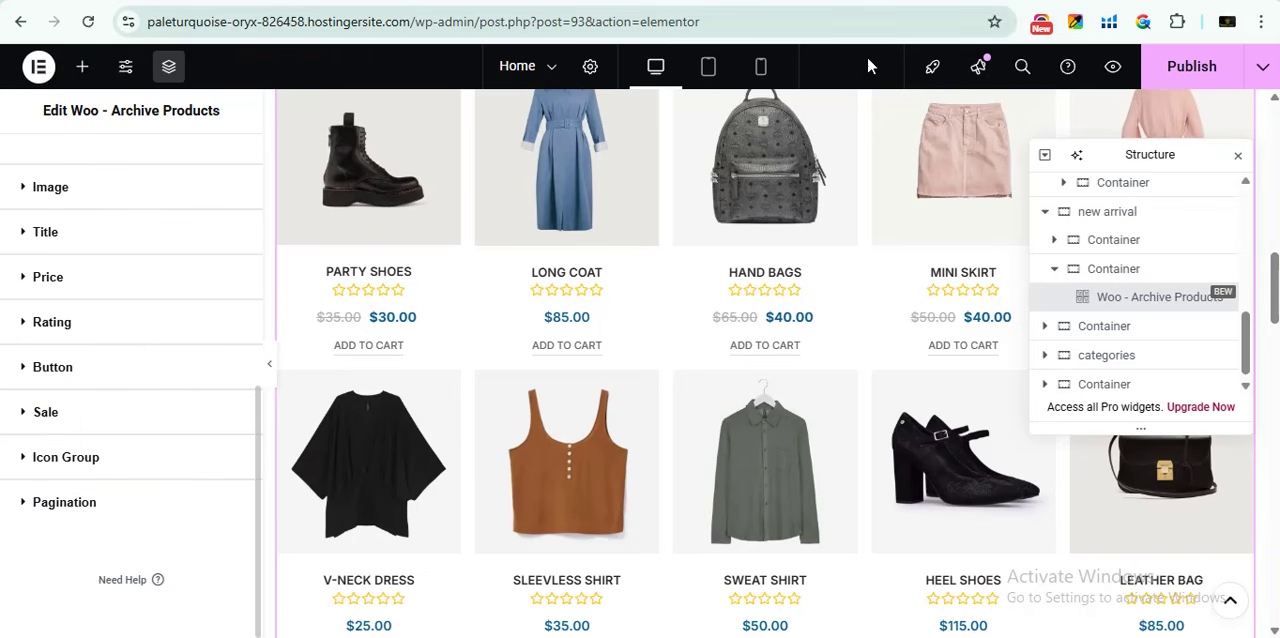
scroll(672, 400, up, 5)
scroll(663, 380, down, 11)
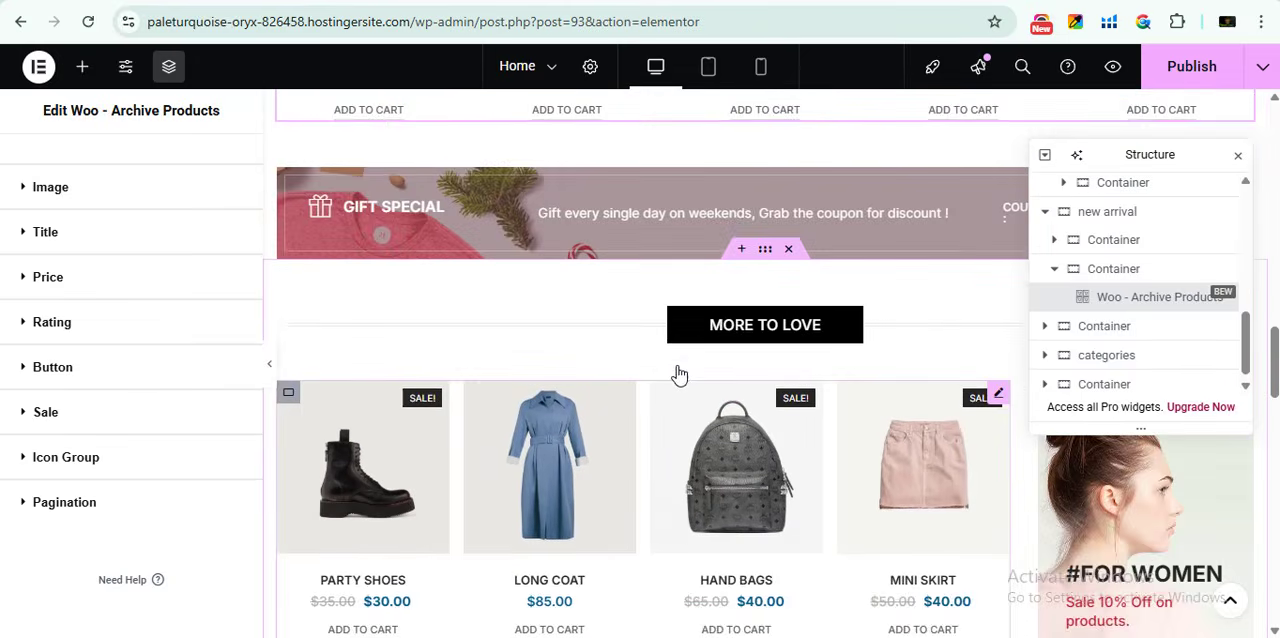
scroll(679, 374, down, 10)
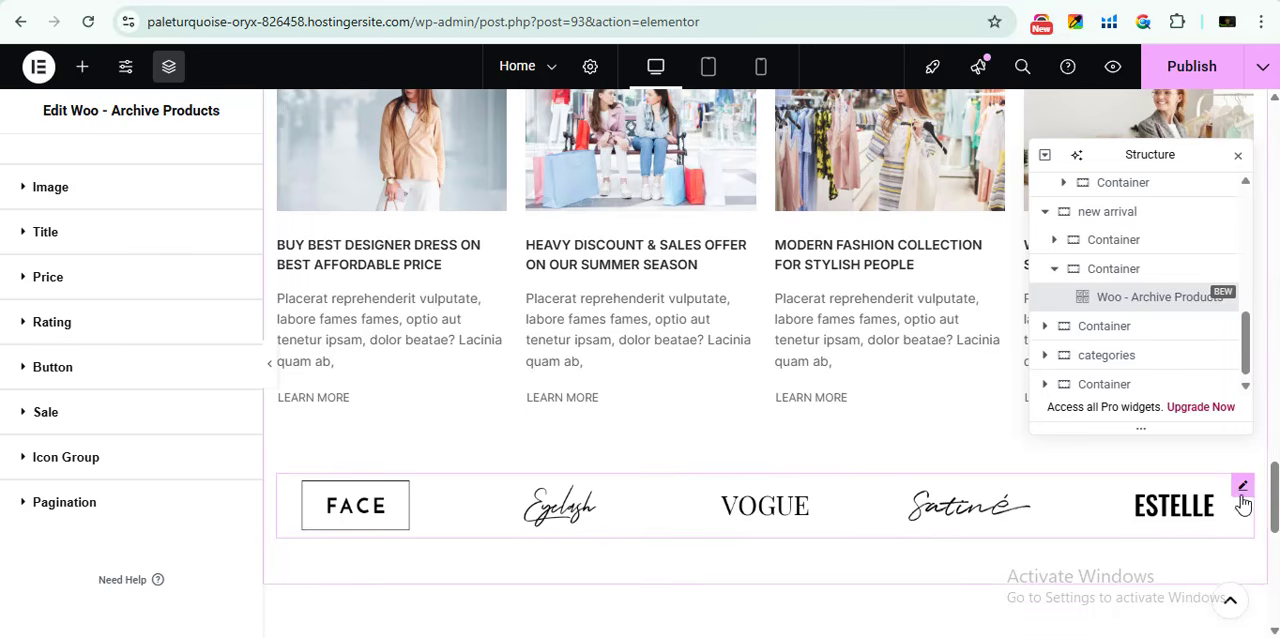
click(1243, 488)
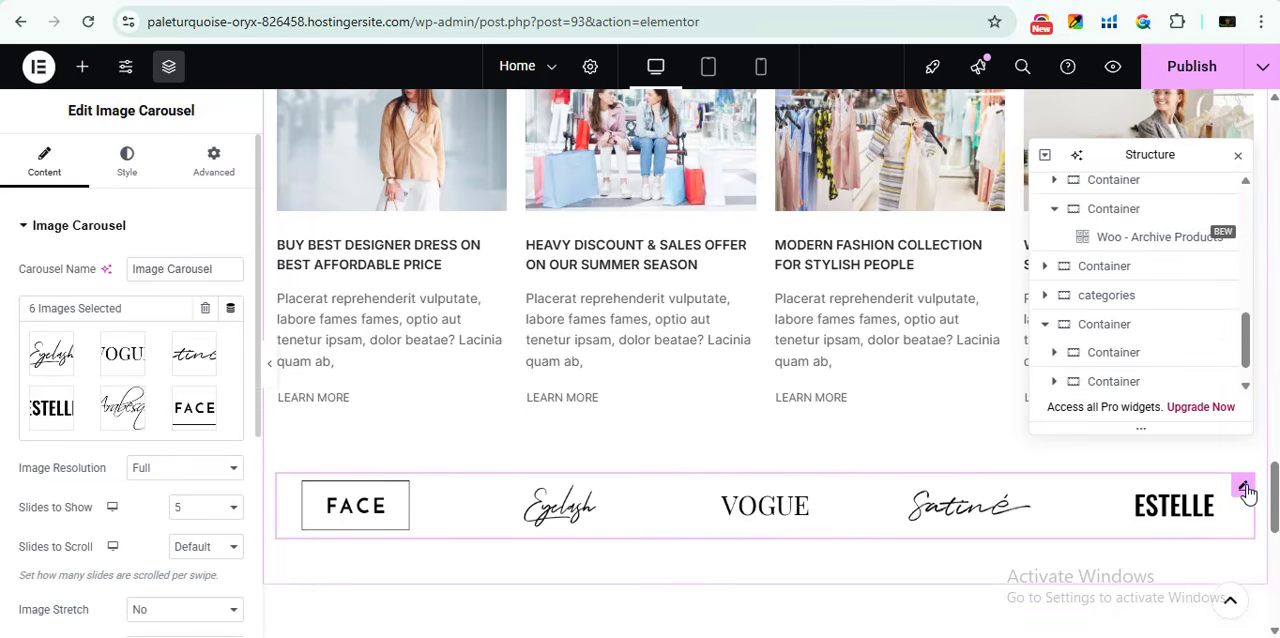
click(87, 388)
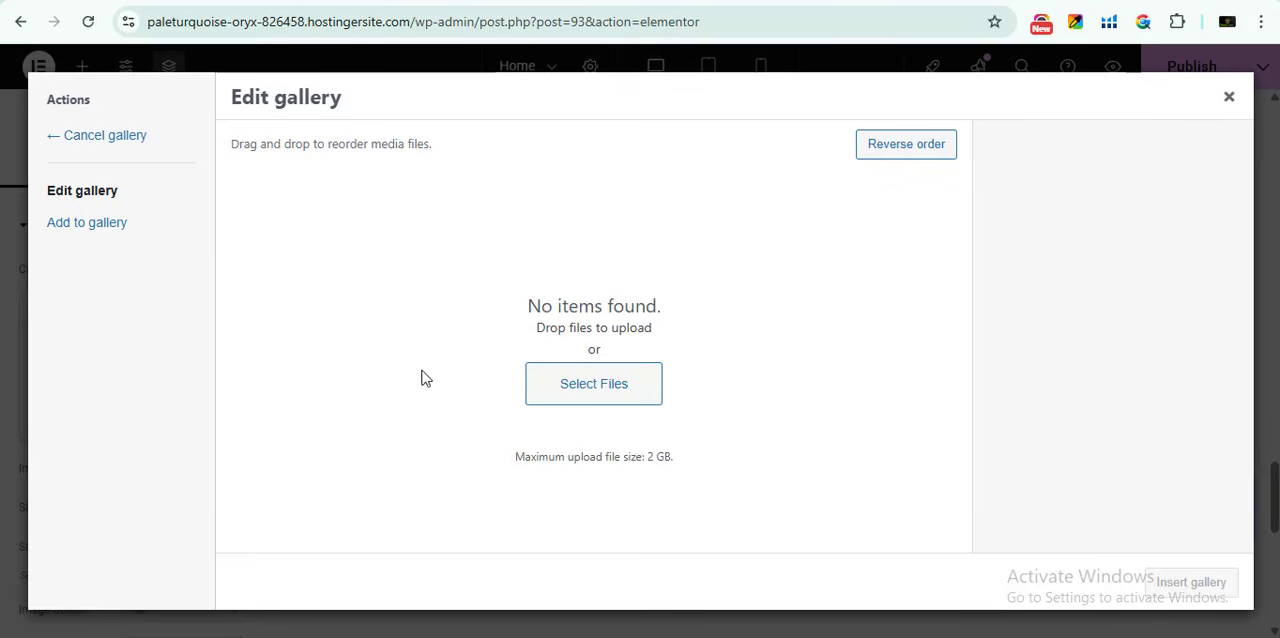
- View the file upload and media library sources for adding images to the brand carousel's gallery
click(90, 223)
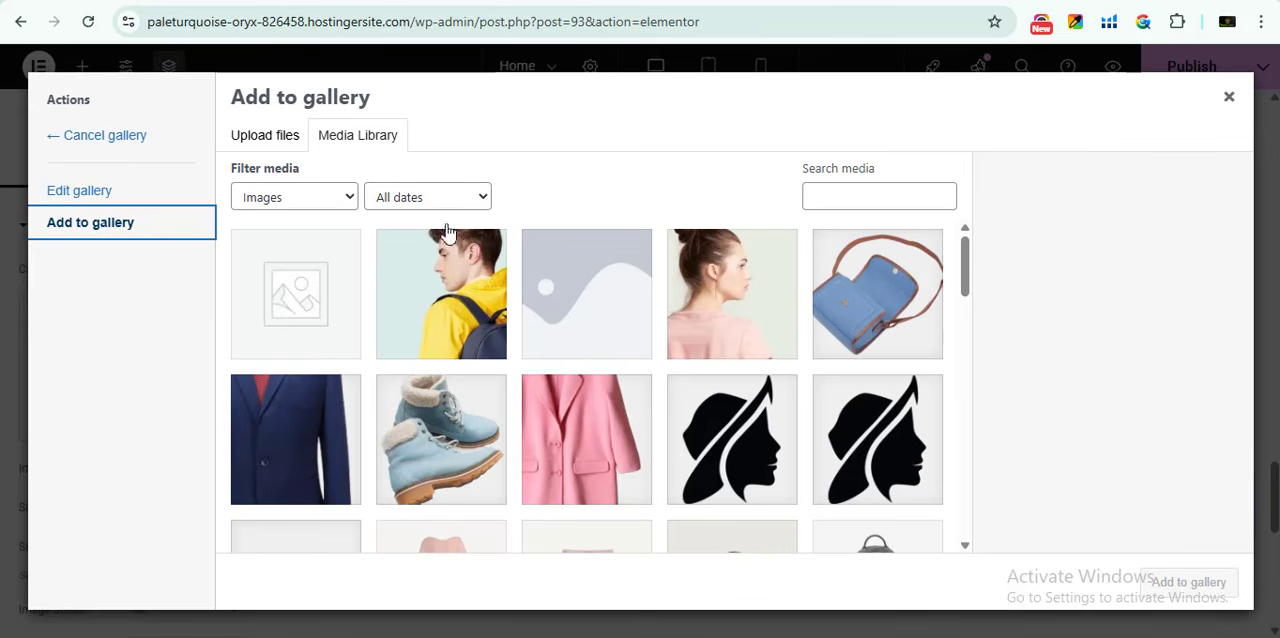
click(274, 137)
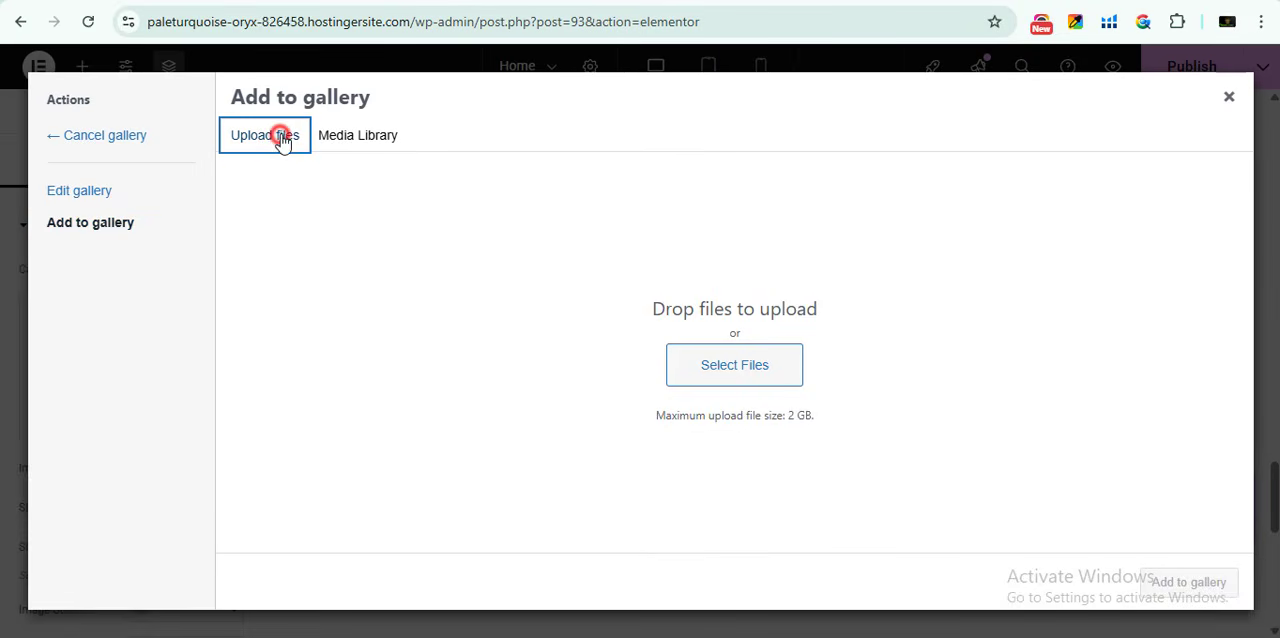
click(355, 143)
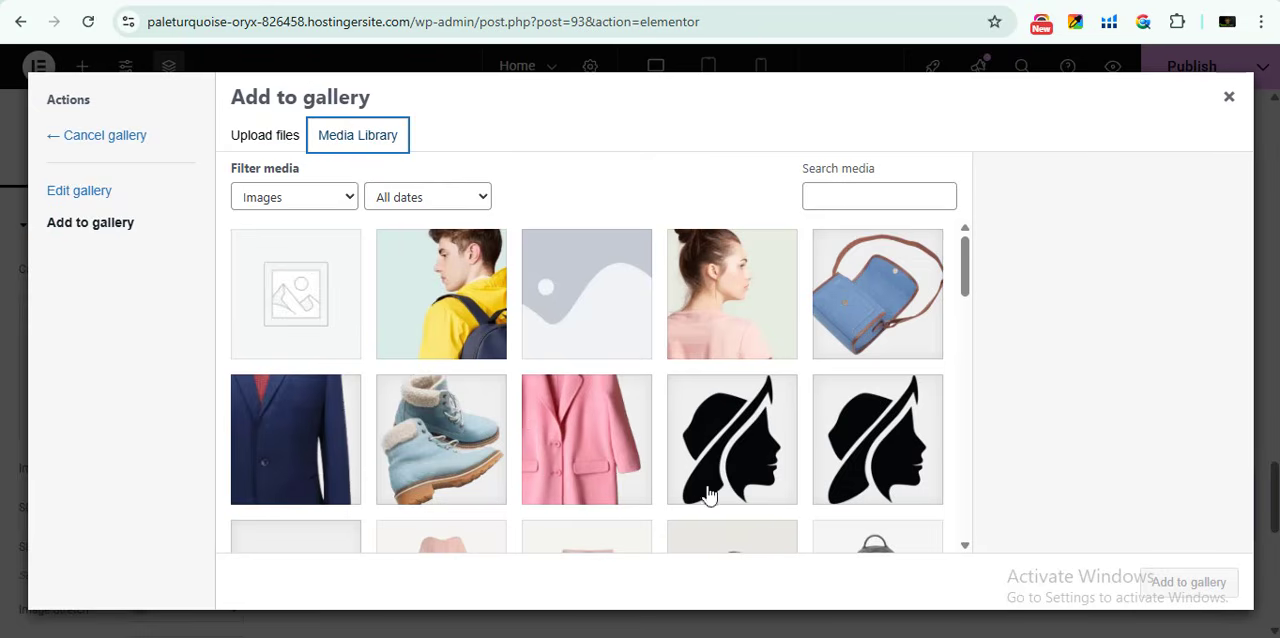
- Try adding the Satiné, FACE, Eyelash, VOGUE, ESTELLE and Arabesque logos to the carousel gallery, and close it without inserting them
scroll(681, 345, down, 10)
click(681, 345)
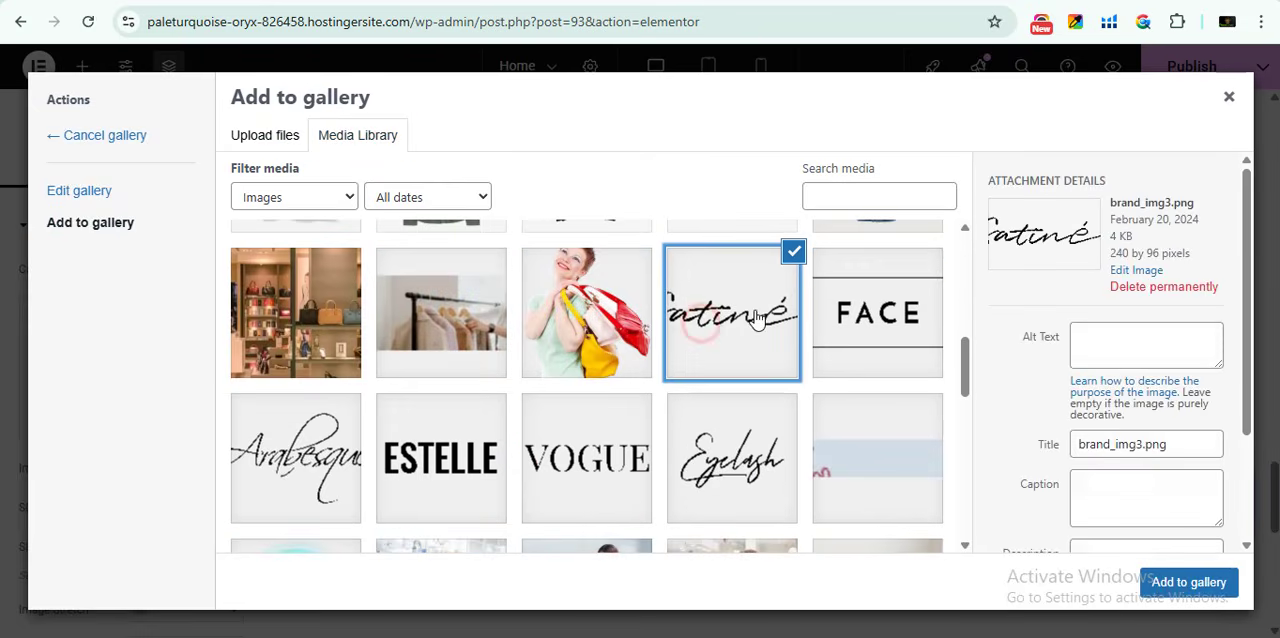
click(846, 314)
click(697, 478)
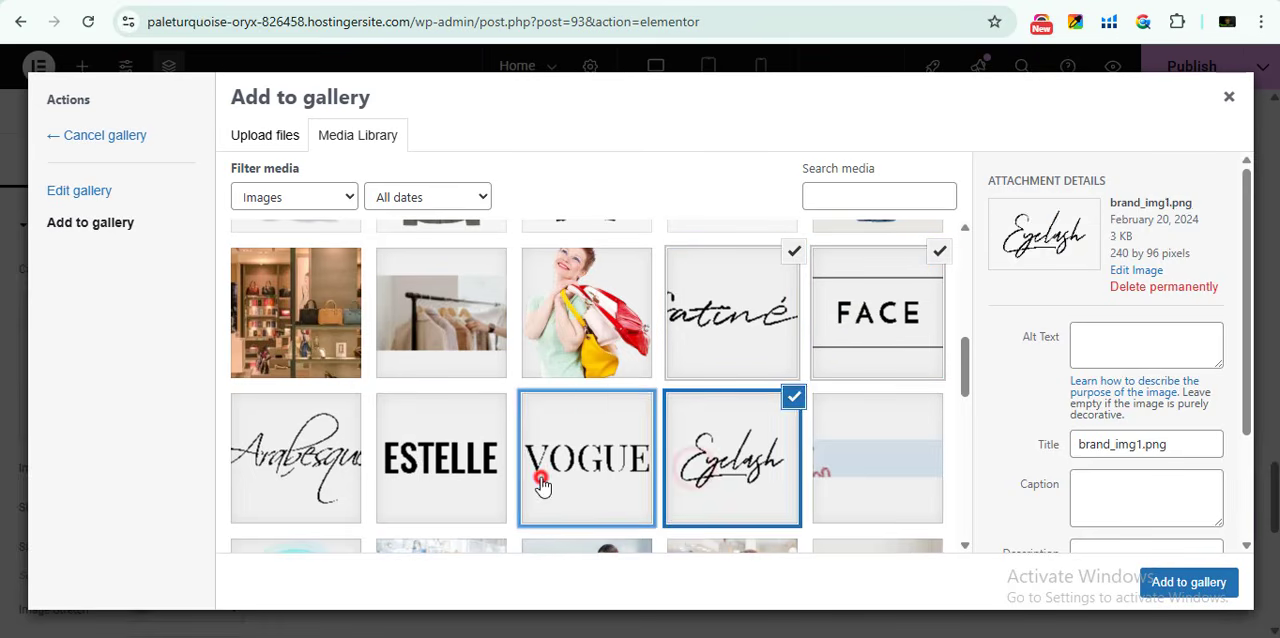
click(587, 465)
click(430, 470)
click(317, 475)
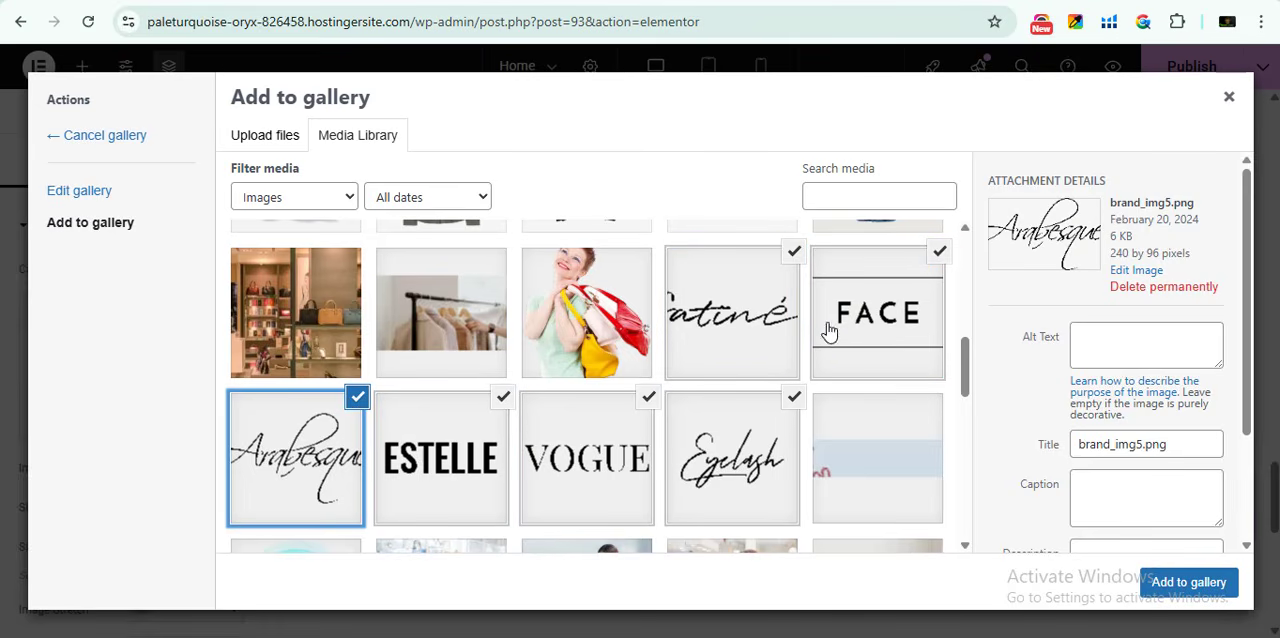
click(1176, 582)
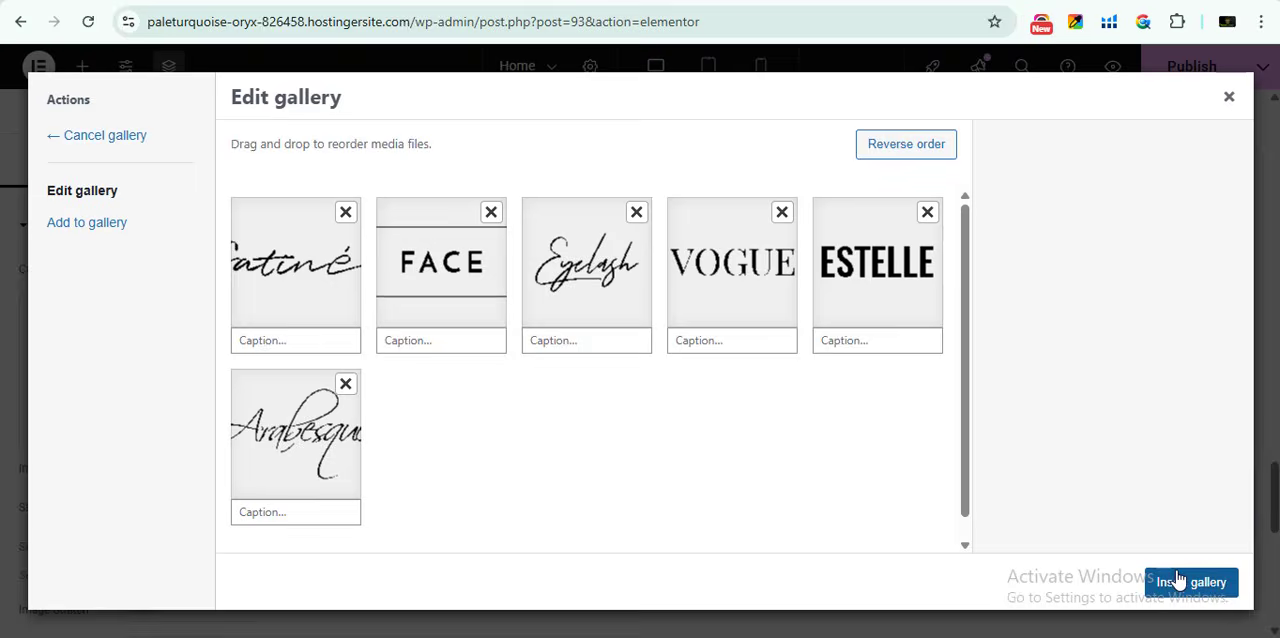
click(1227, 100)
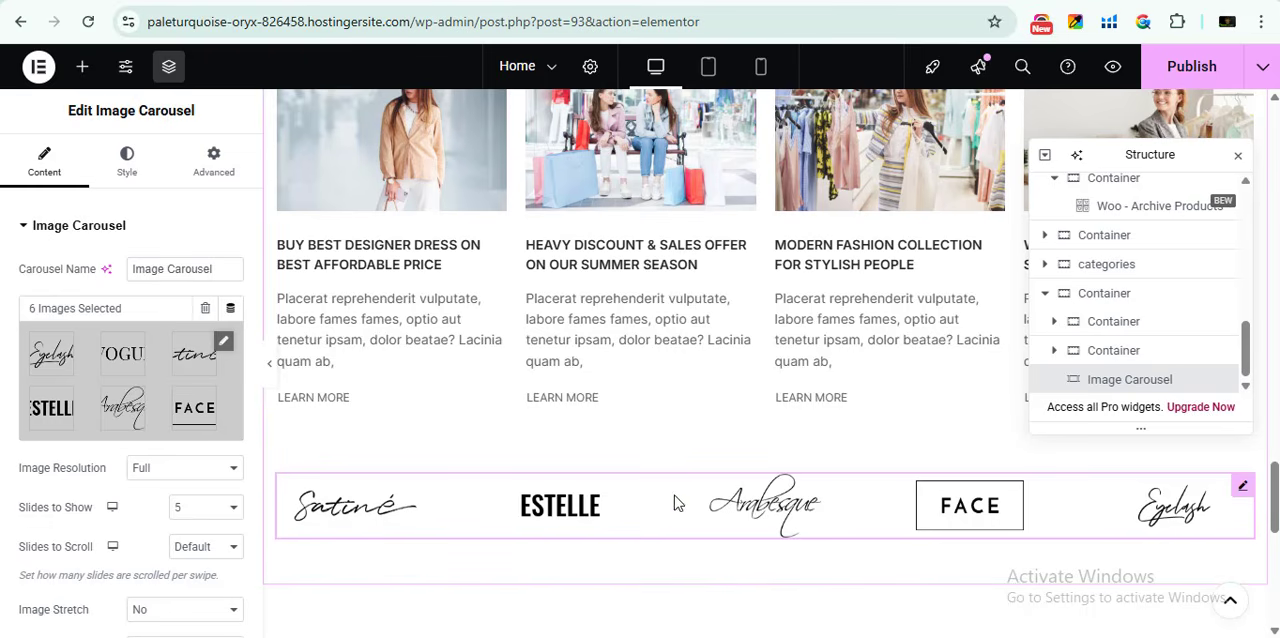
- Review the Home page down to its footer and back up to the hero section, and switch to the store preview
scroll(432, 440, down, 1)
scroll(600, 535, down, 4)
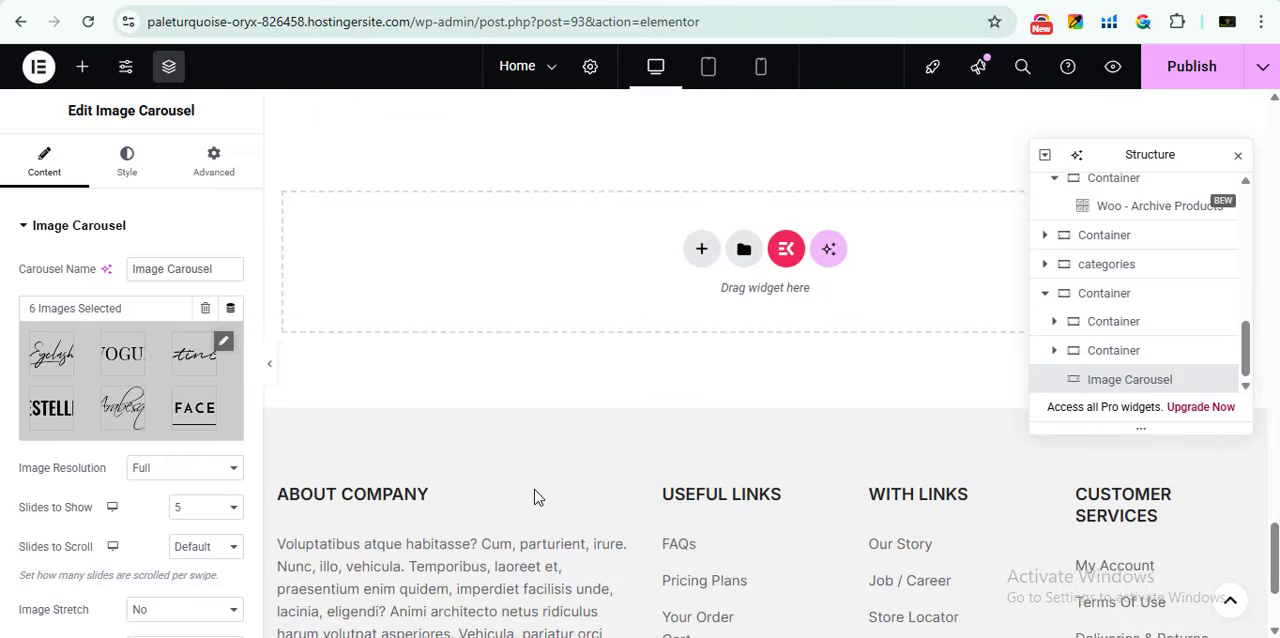
scroll(560, 495, up, 6)
scroll(777, 457, up, 15)
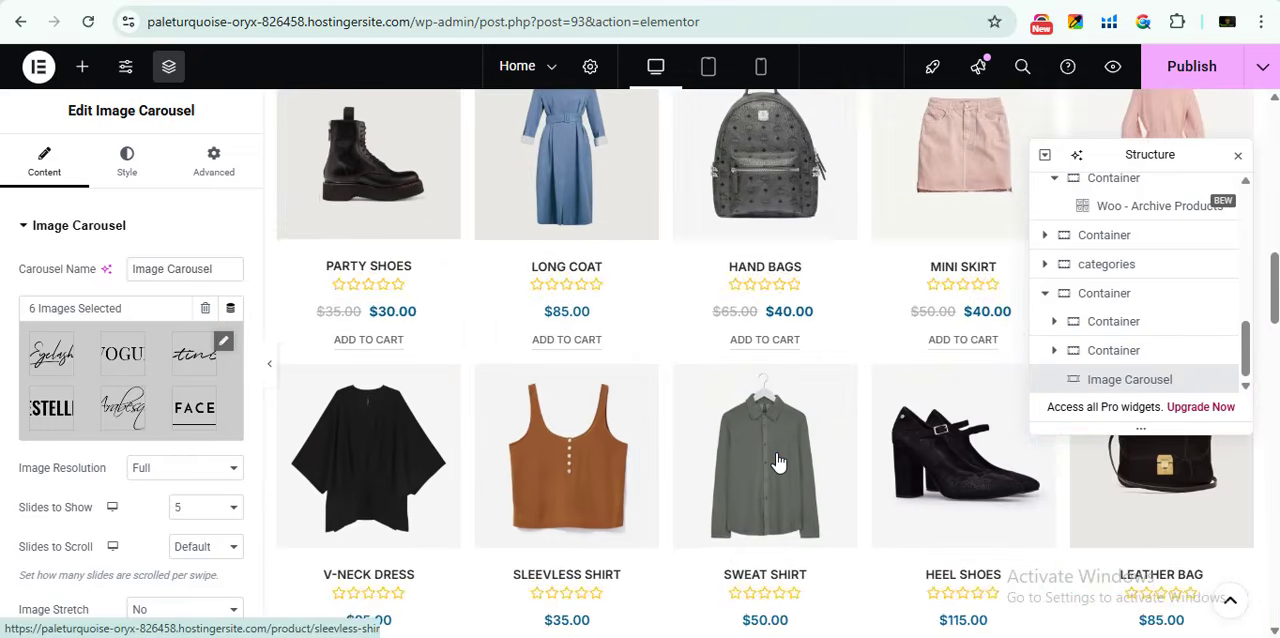
scroll(778, 462, up, 1)
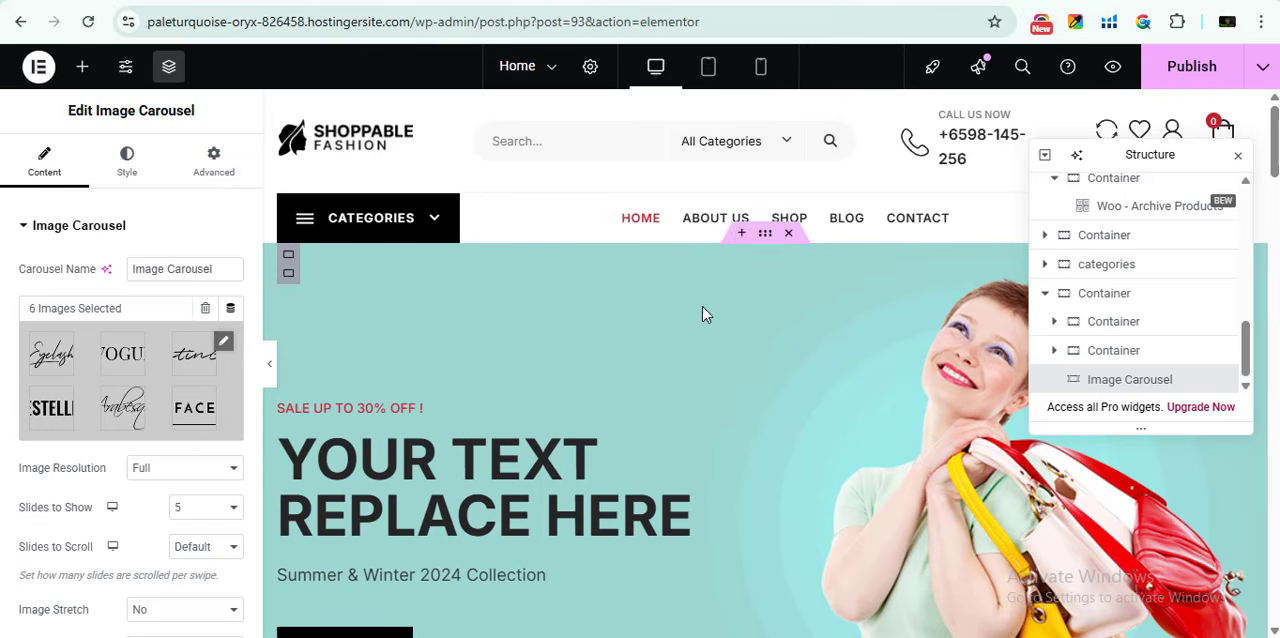
click(960, 1)
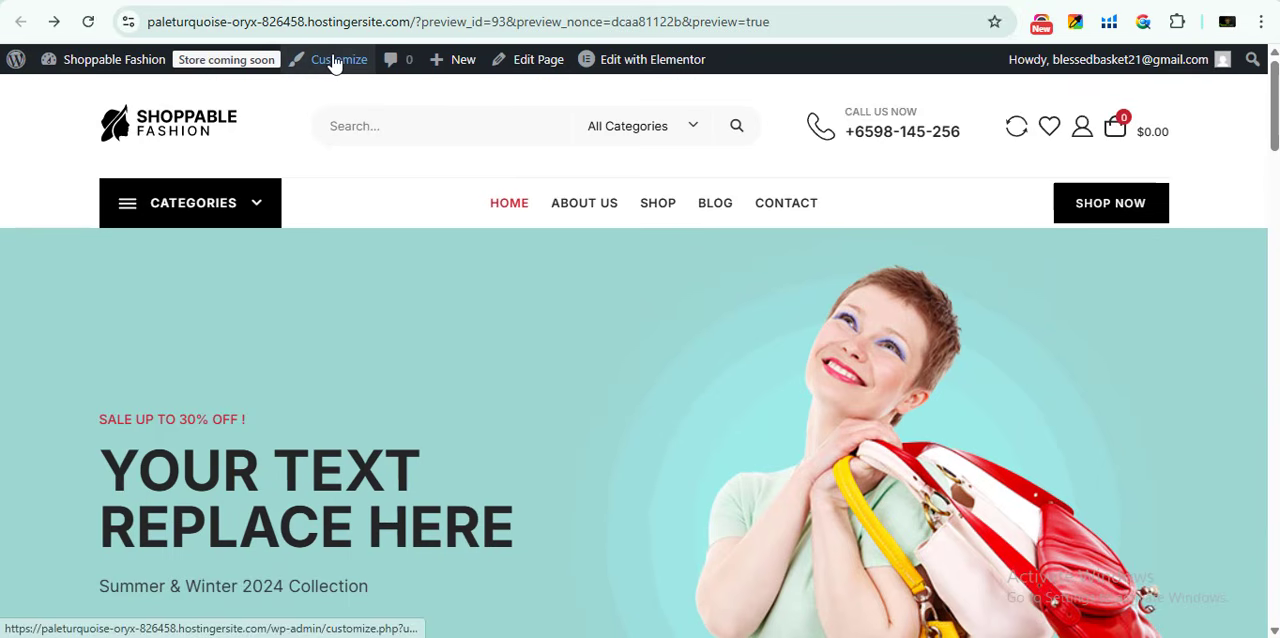
click(360, 1)
click(757, 1)
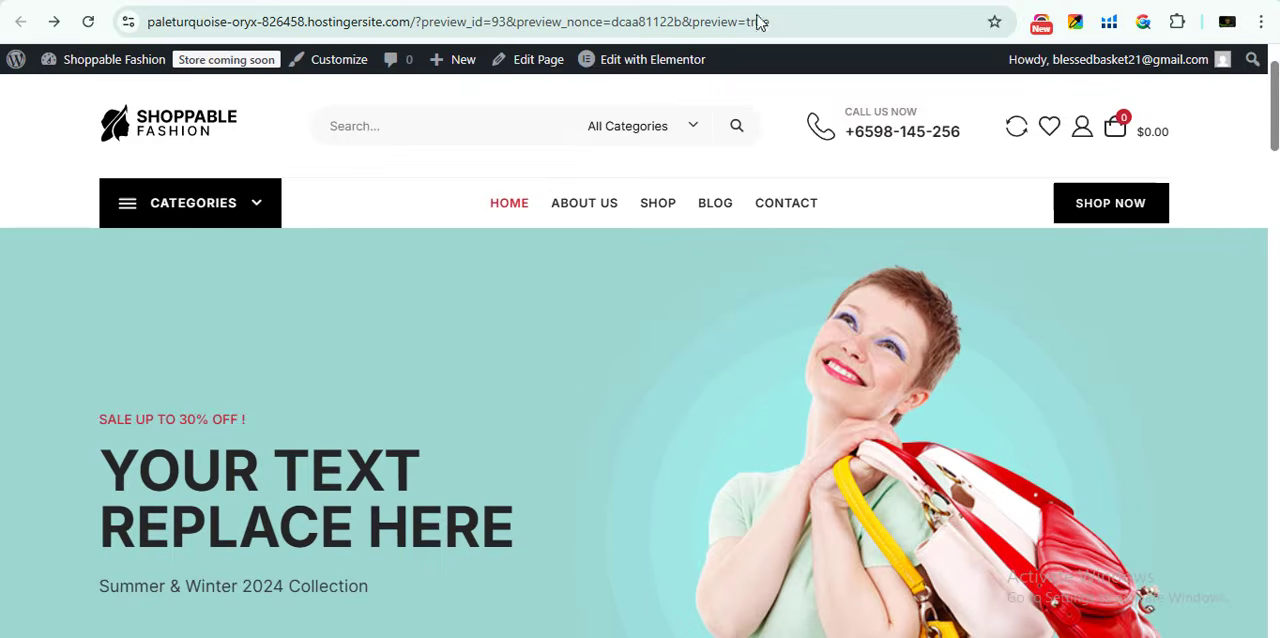
- Open the hand bags product from the Shop page and look through its product page
click(657, 209)
scroll(443, 461, down, 7)
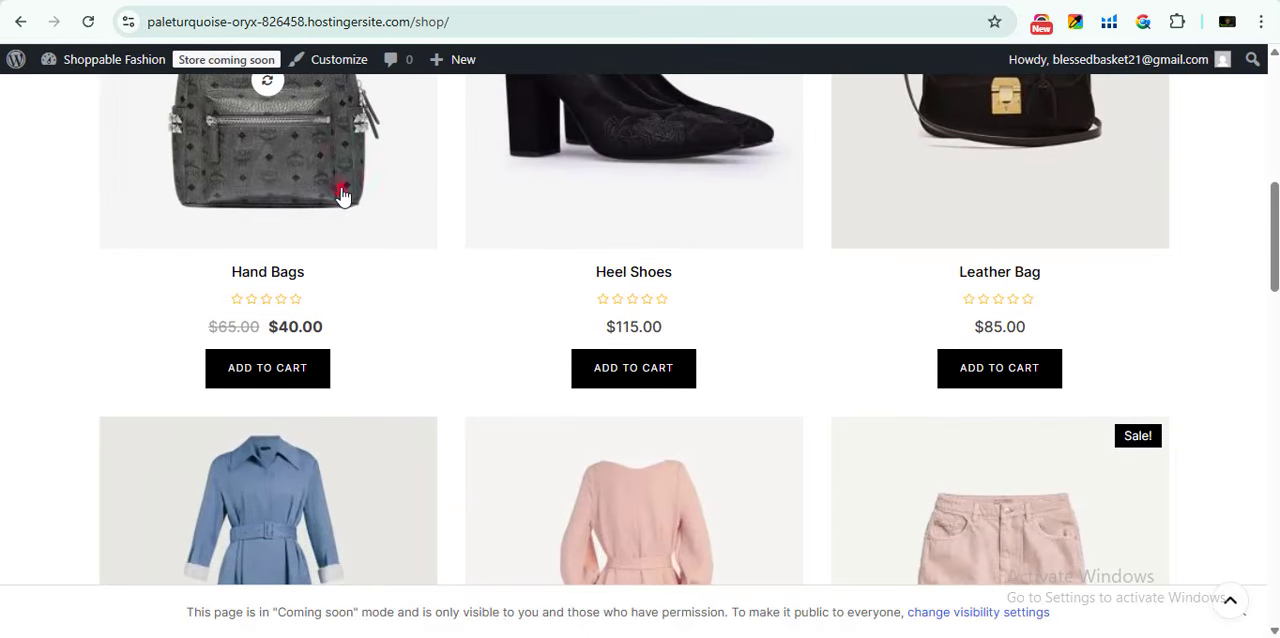
click(342, 191)
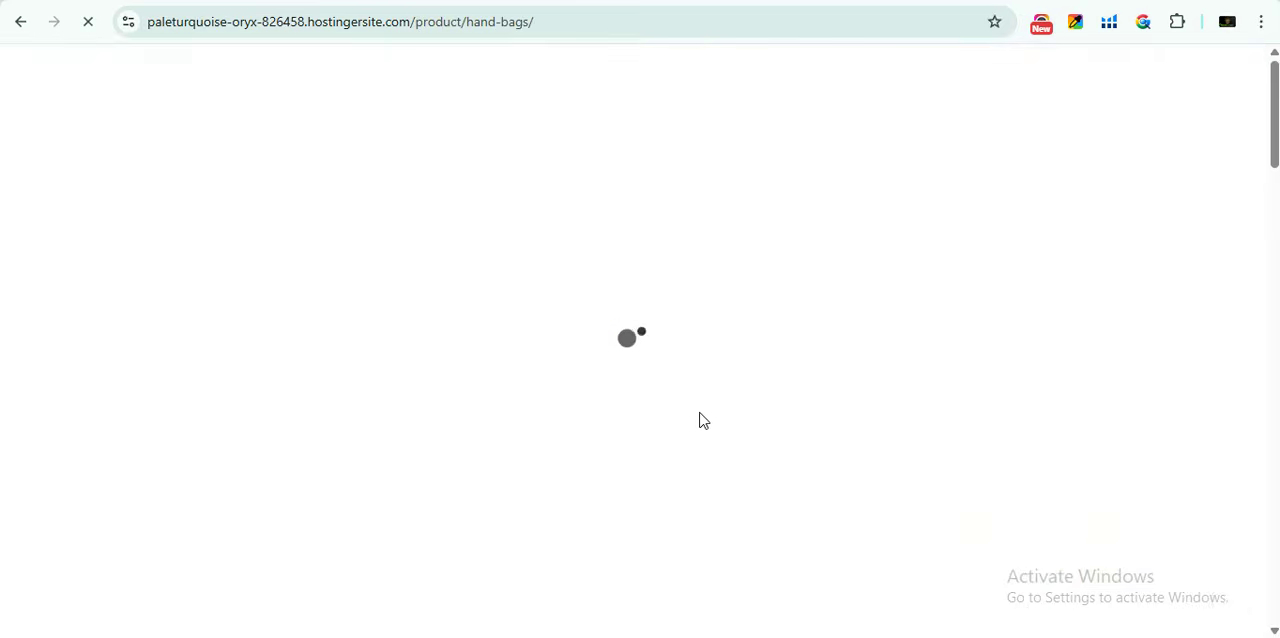
scroll(505, 429, down, 3)
scroll(766, 390, down, 2)
scroll(764, 387, up, 2)
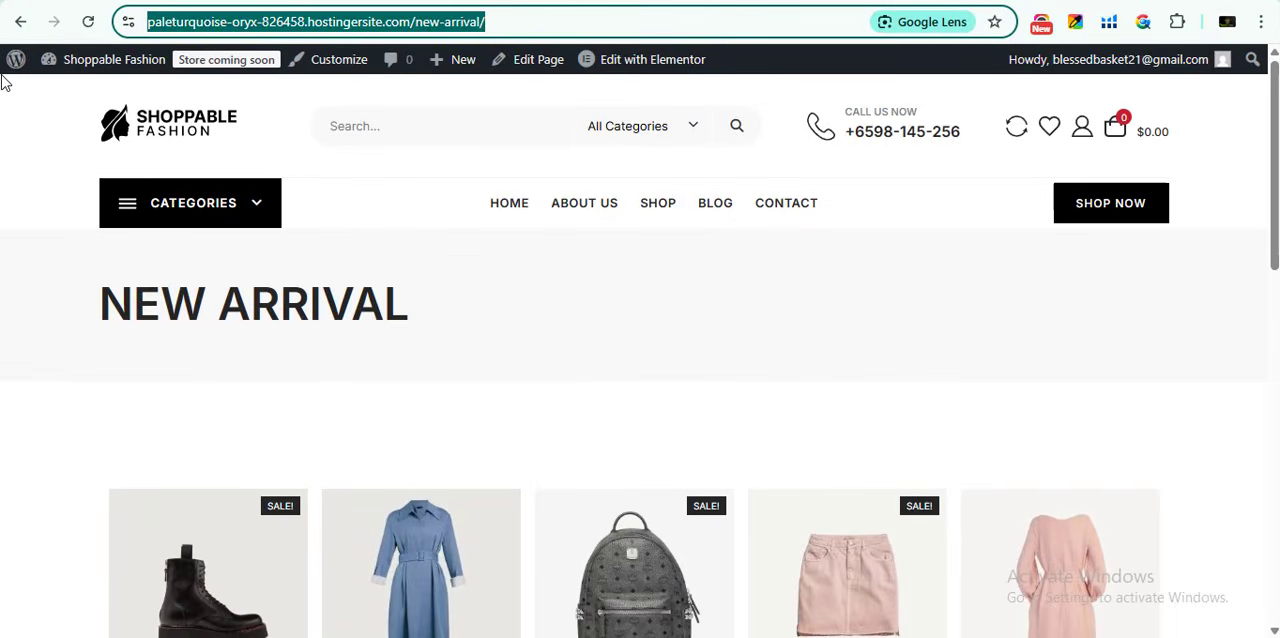
- Go to the WordPress dashboard from the New Arrival page and start adding a new product
click(10, 60)
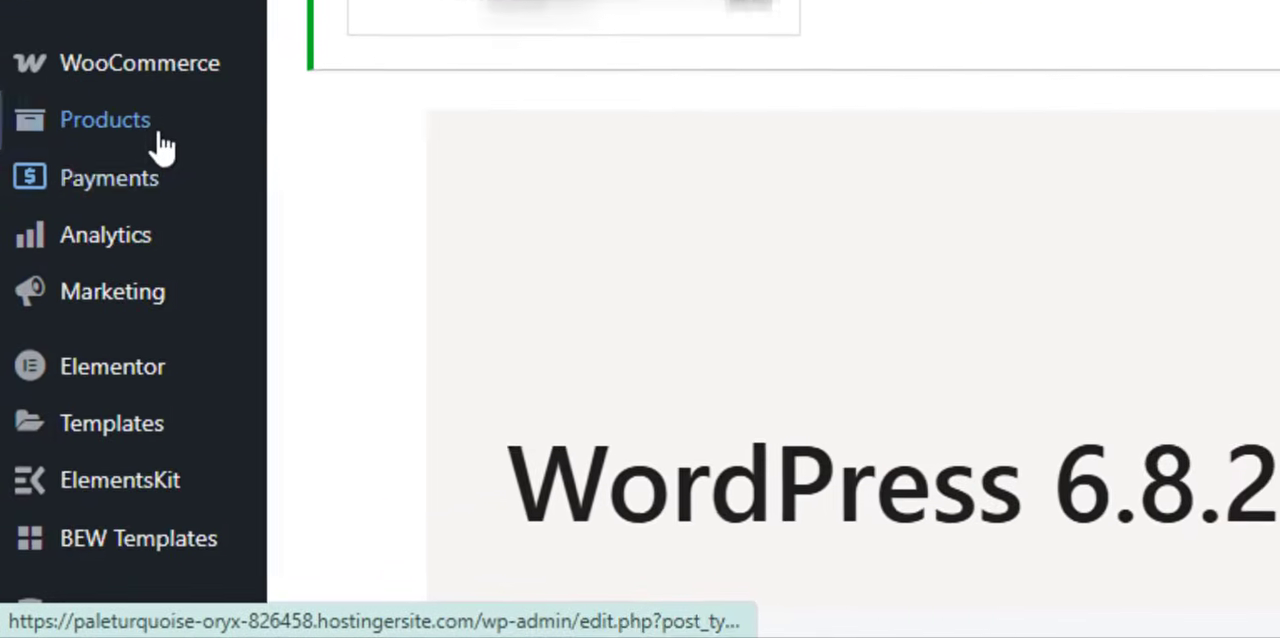
mouse_move(59, 346)
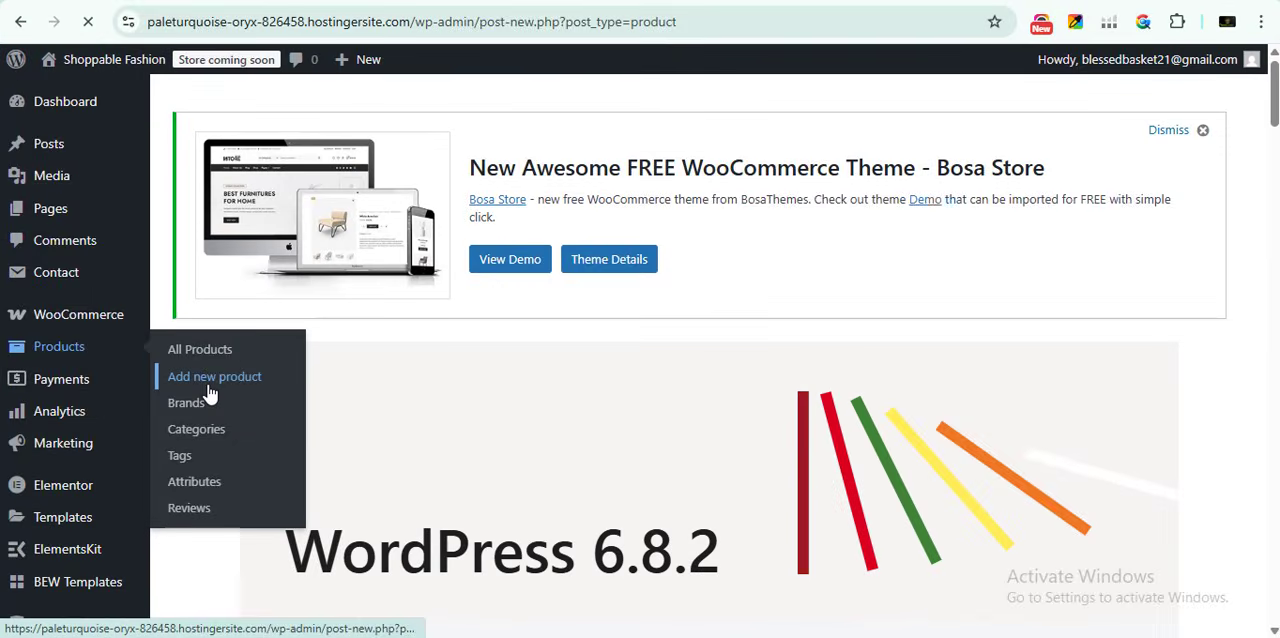
click(240, 350)
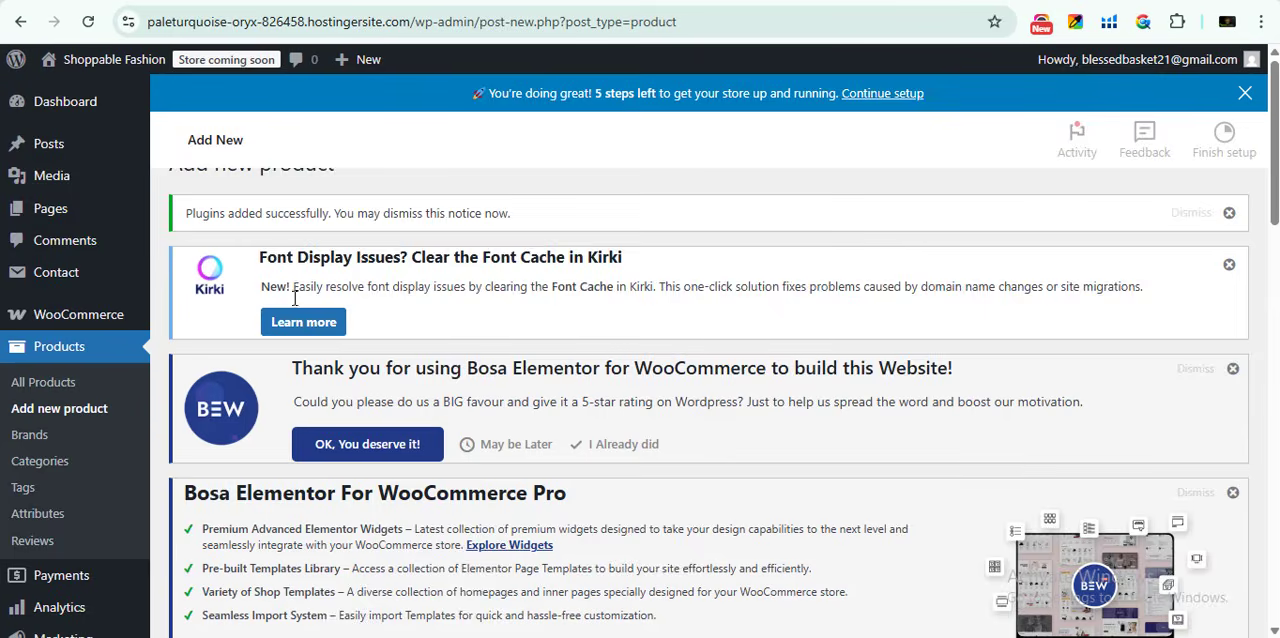
scroll(366, 332, down, 6)
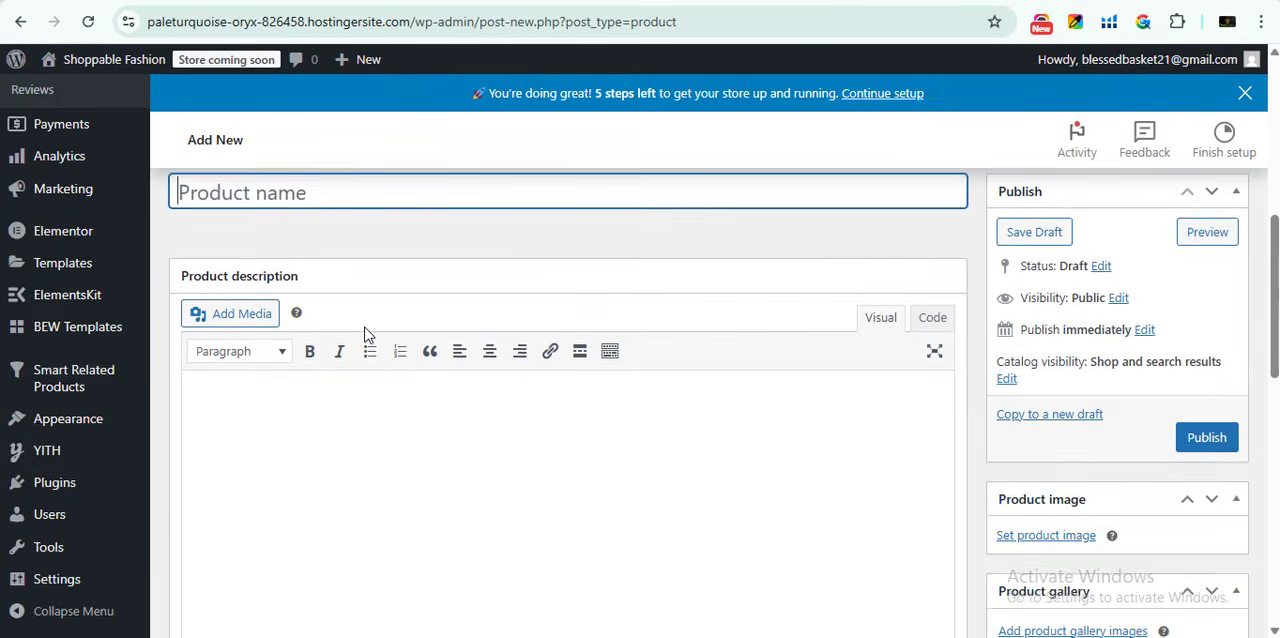
- Name the new product "DEM O PRODUCT NAME"
scroll(269, 243, up, 1)
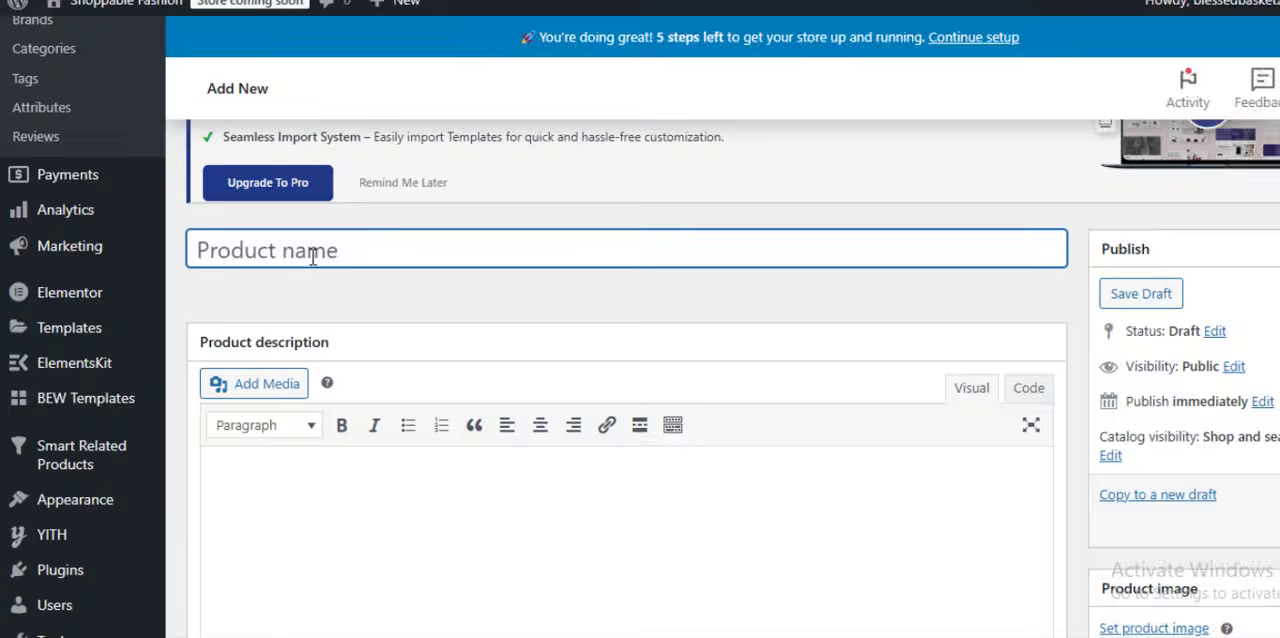
text(DE)
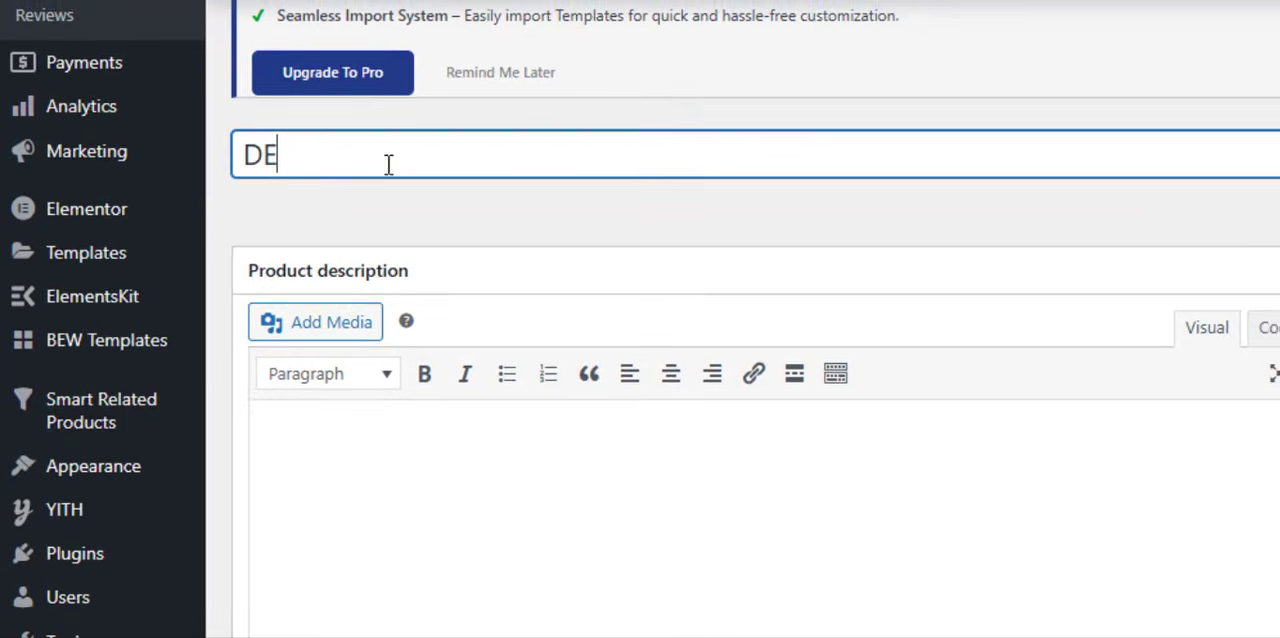
text(M O PR)
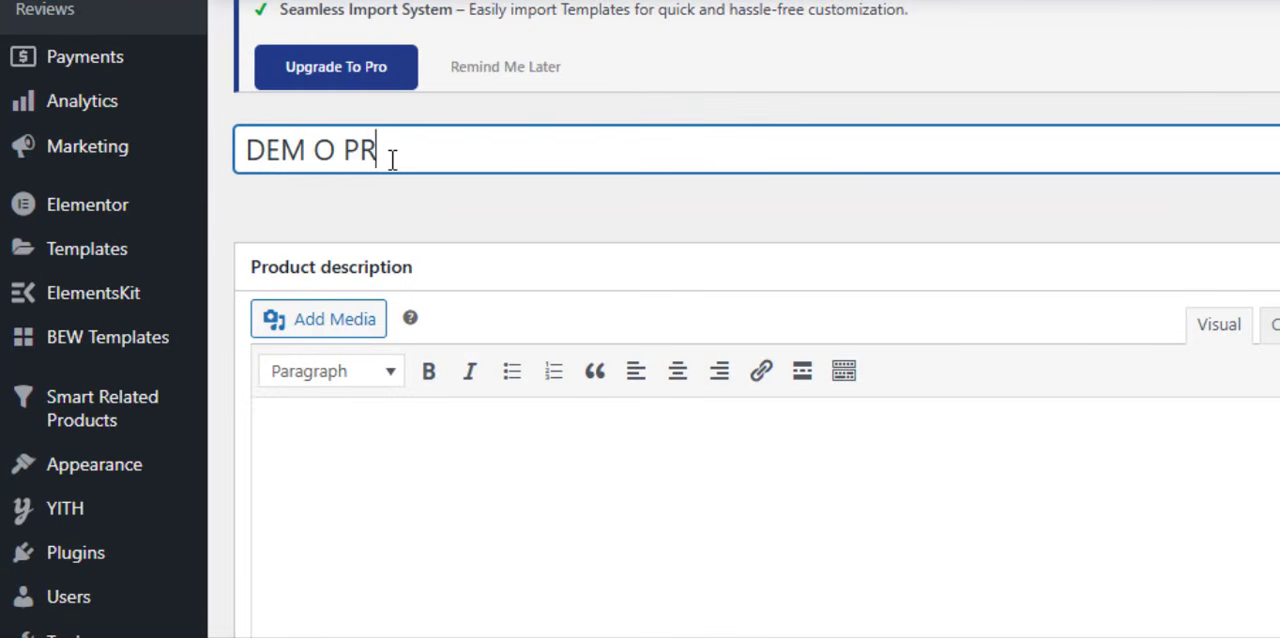
text(ODUCT N)
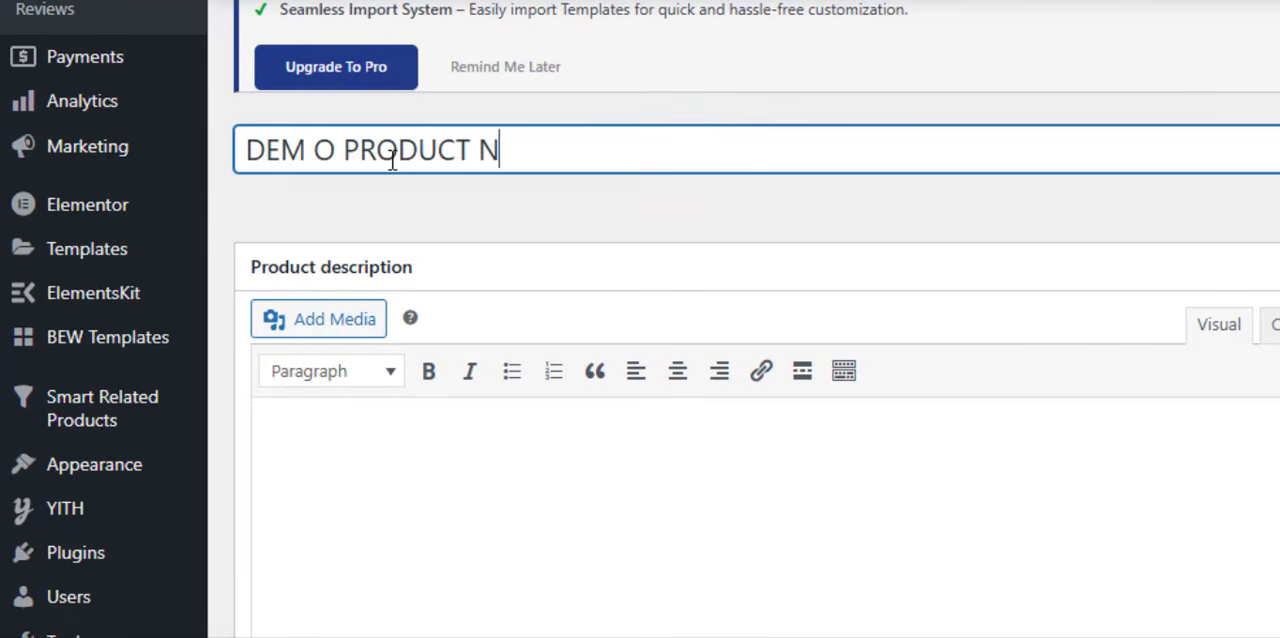
text(AME)
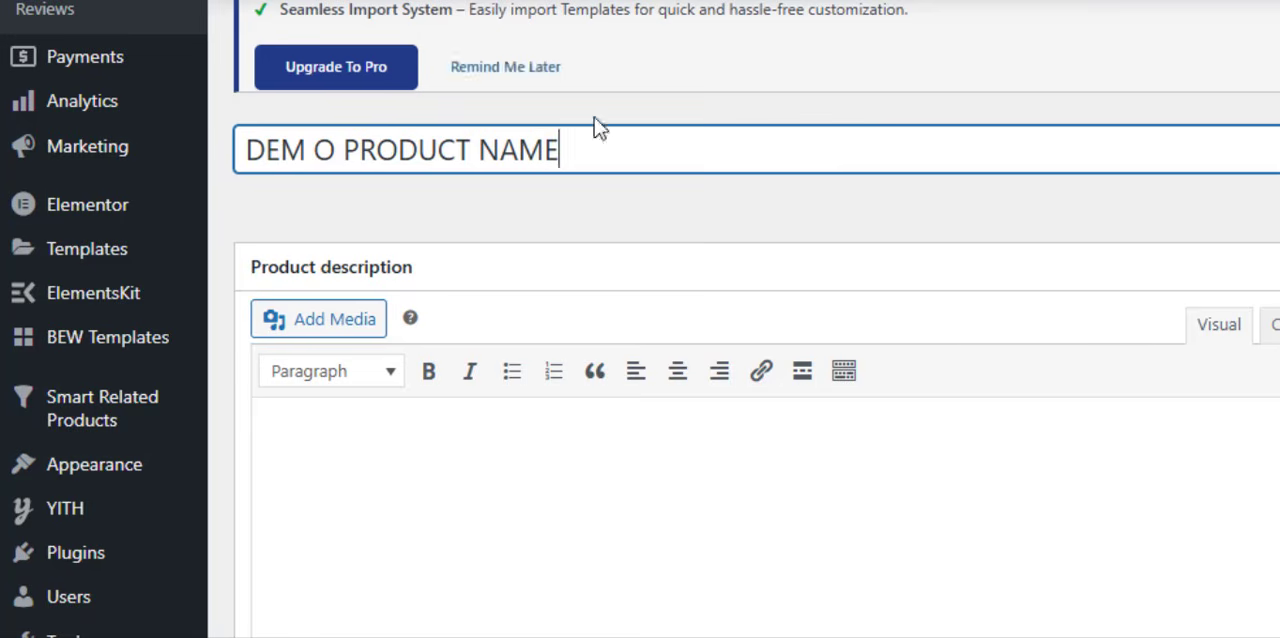
- Examine the new product's empty description field and compare it with the Description section on the hand bags product page
scroll(729, 263, down, 5)
scroll(729, 226, up, 3)
click(365, 364)
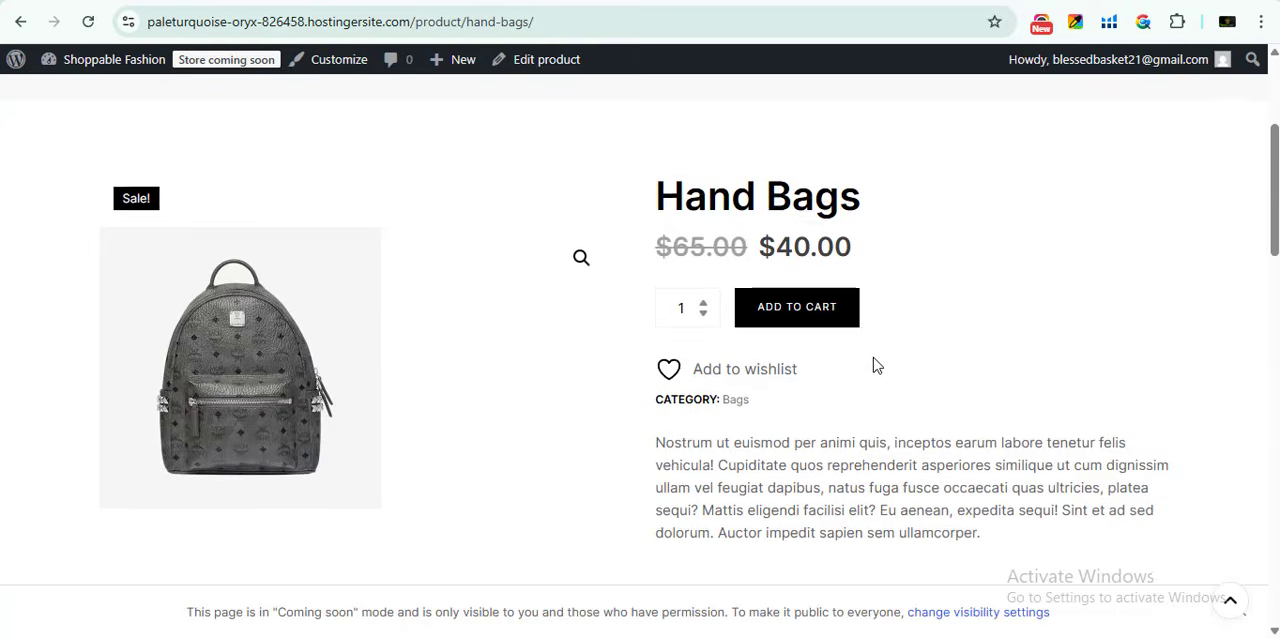
scroll(872, 360, down, 5)
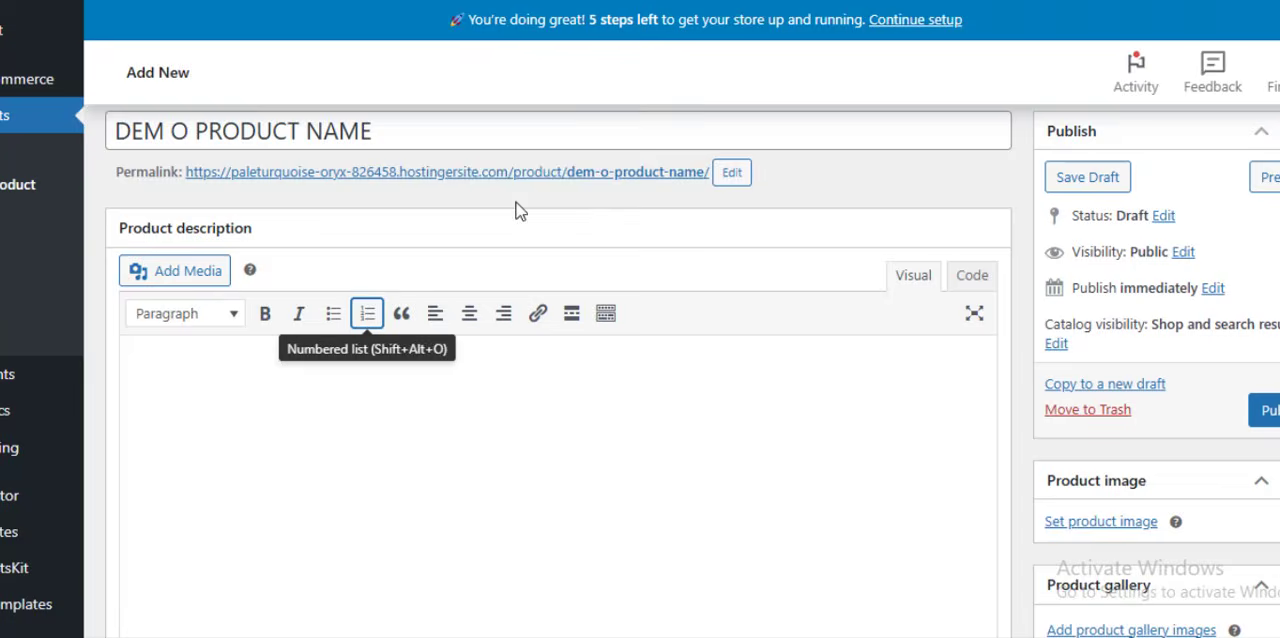
scroll(569, 306, down, 12)
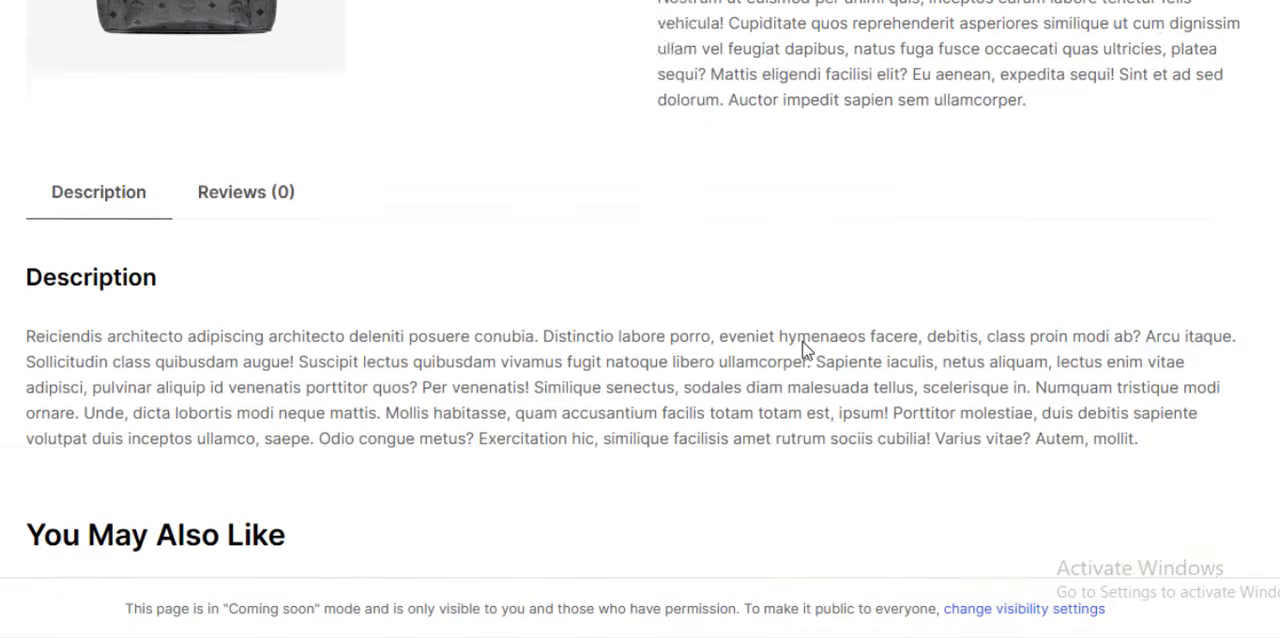
scroll(806, 354, up, 5)
- View the new product's short description field and go back up to its product data and category options
scroll(668, 503, down, 3)
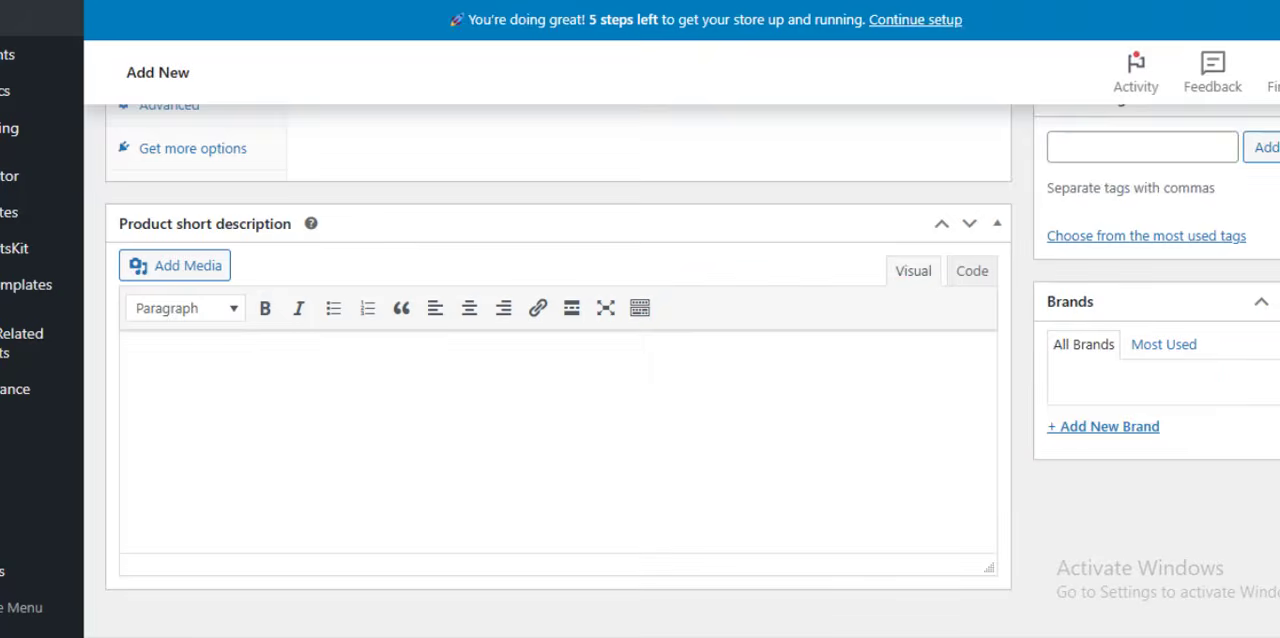
click(300, 420)
scroll(353, 470, up, 7)
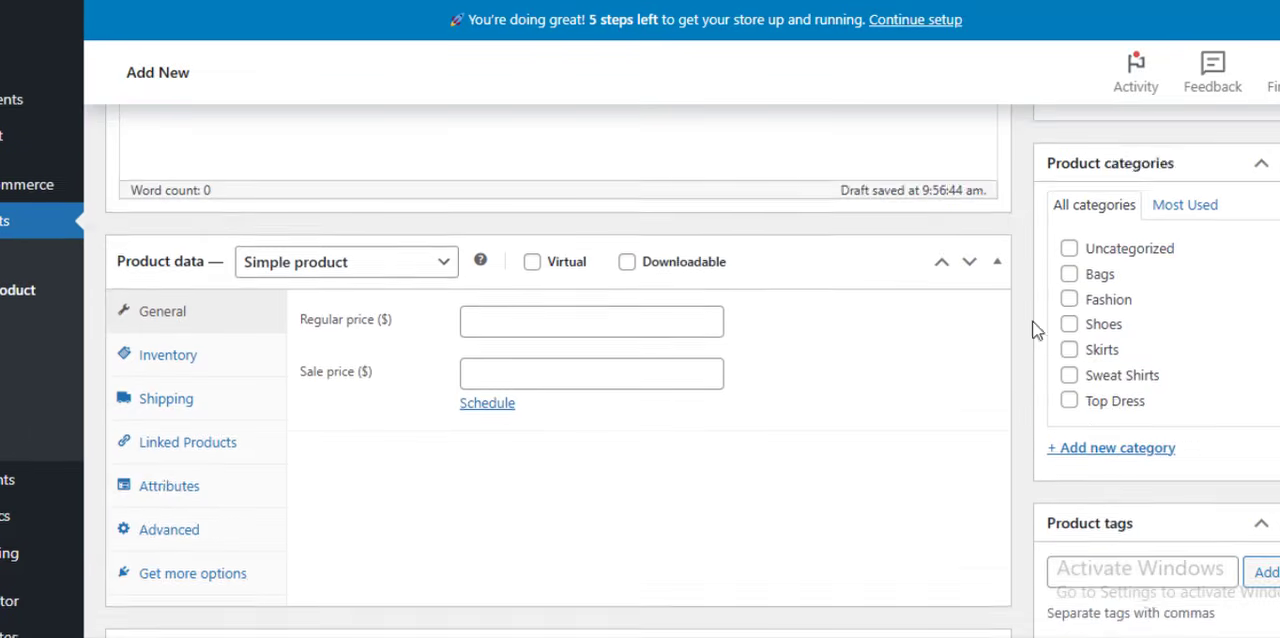
- Set the product's regular price to $300 and its sale price to $220
scroll(517, 460, down, 2)
click(500, 425)
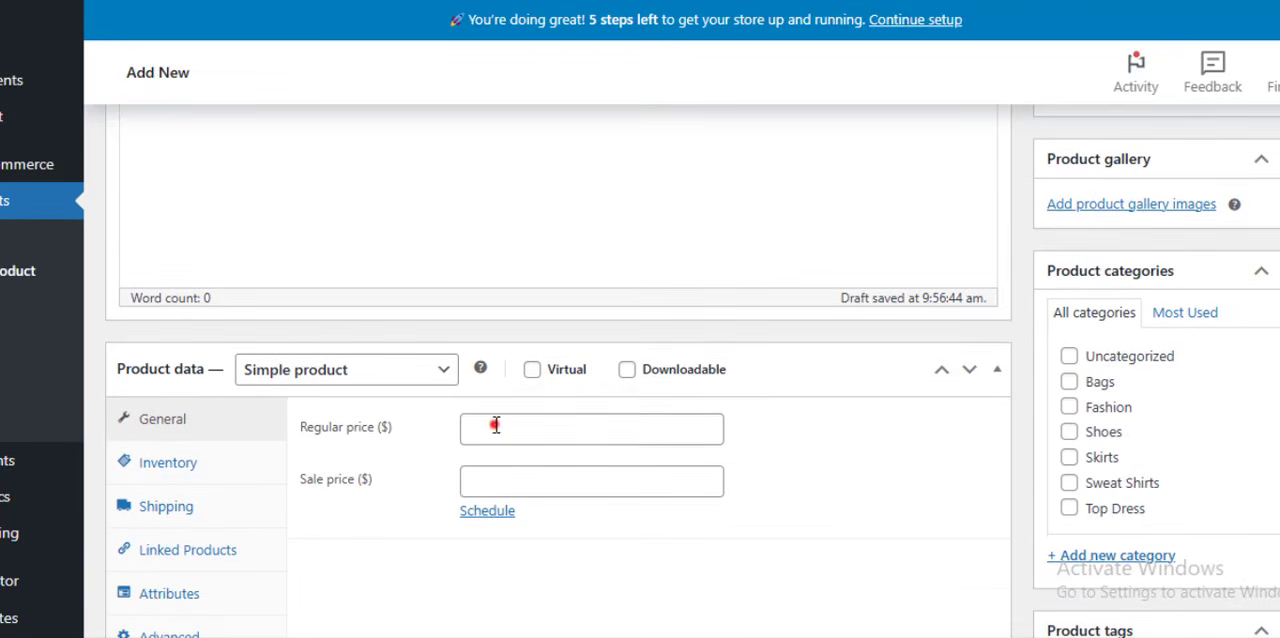
click(766, 535)
click(530, 423)
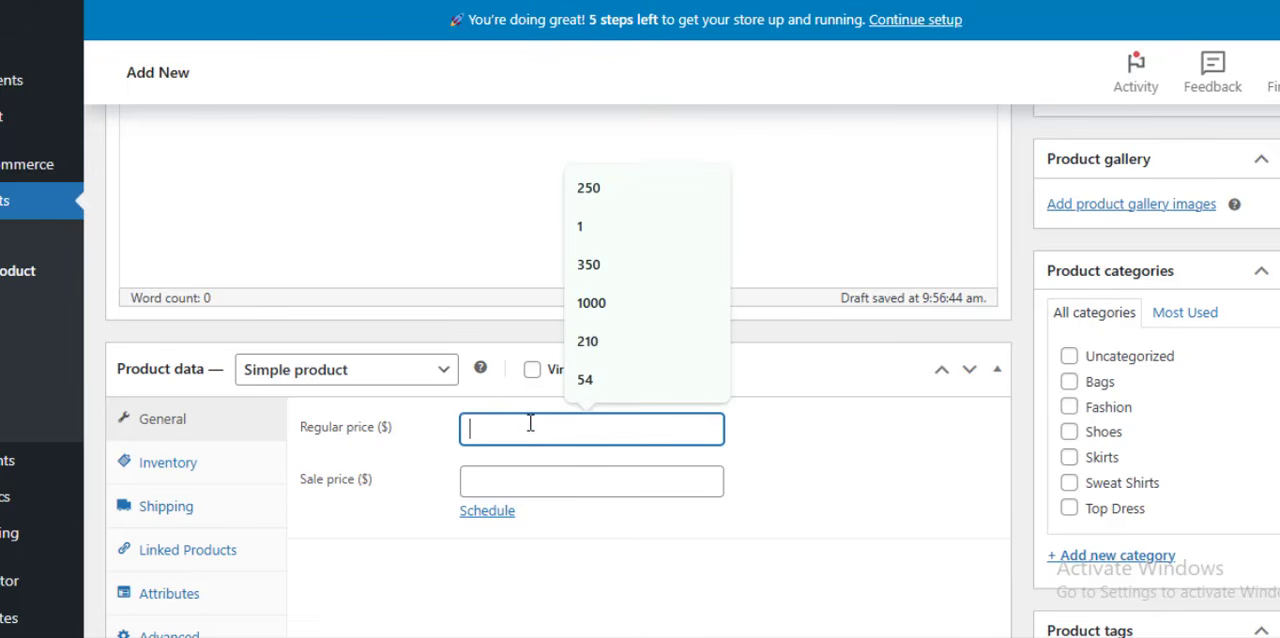
text(300)
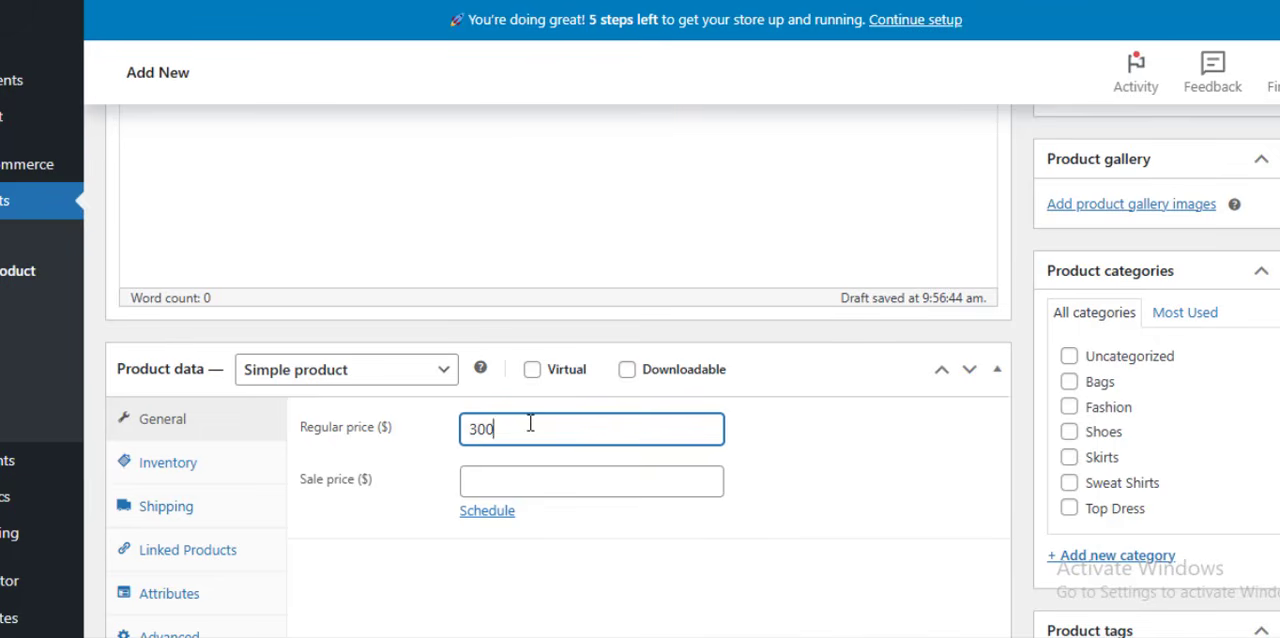
click(490, 482)
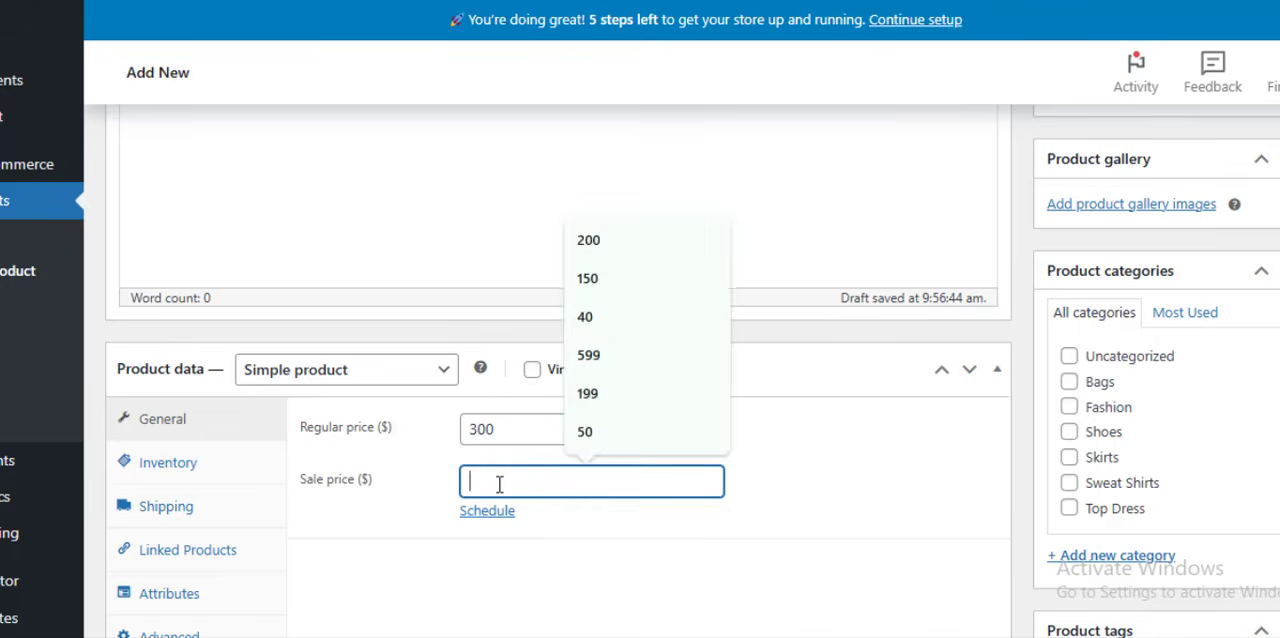
text(220)
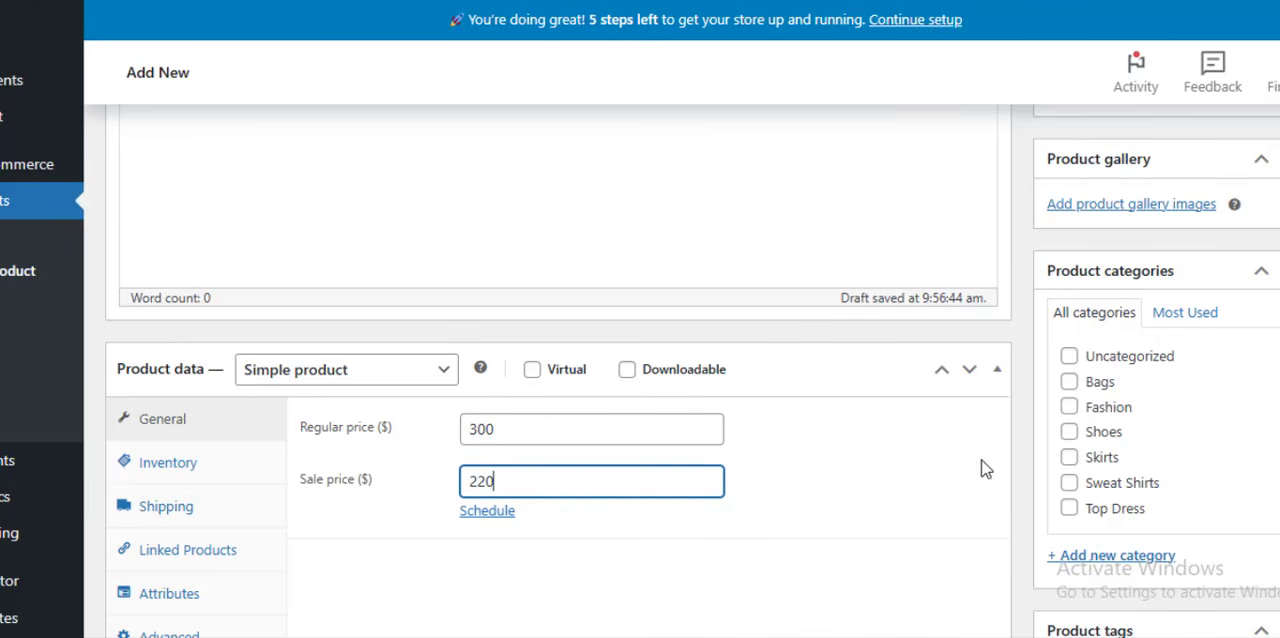
click(858, 476)
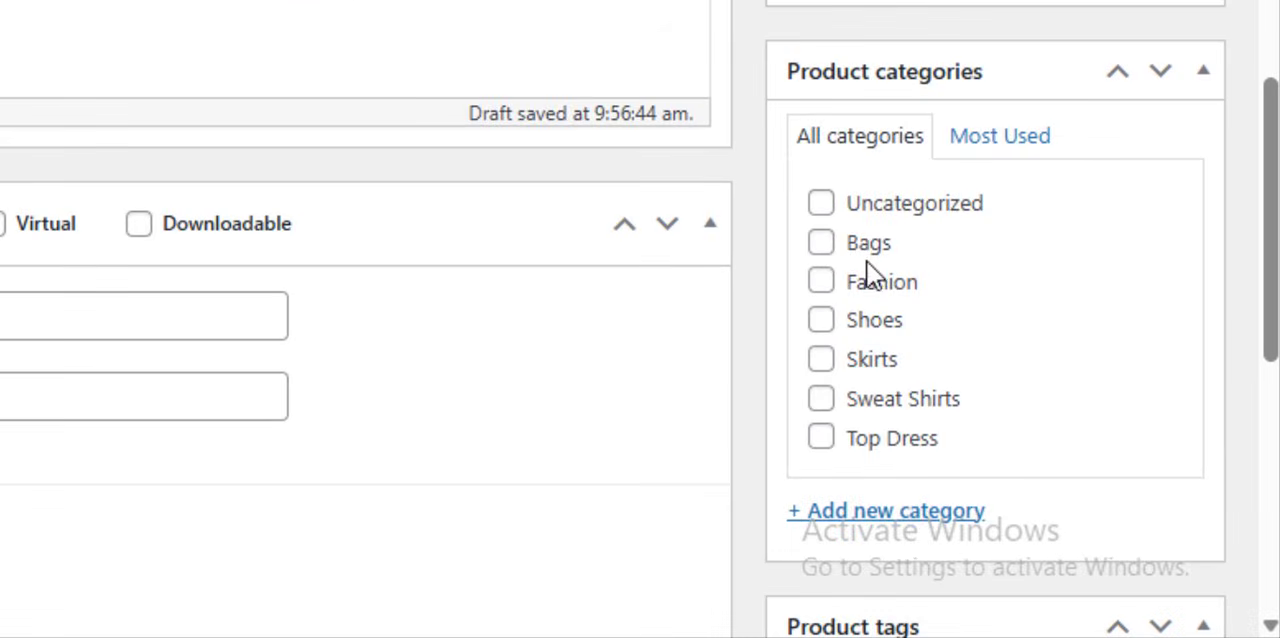
- Assign the product to the Bags category and add a new product category named "CTA NAME"
click(821, 244)
click(885, 511)
scroll(886, 386, down, 3)
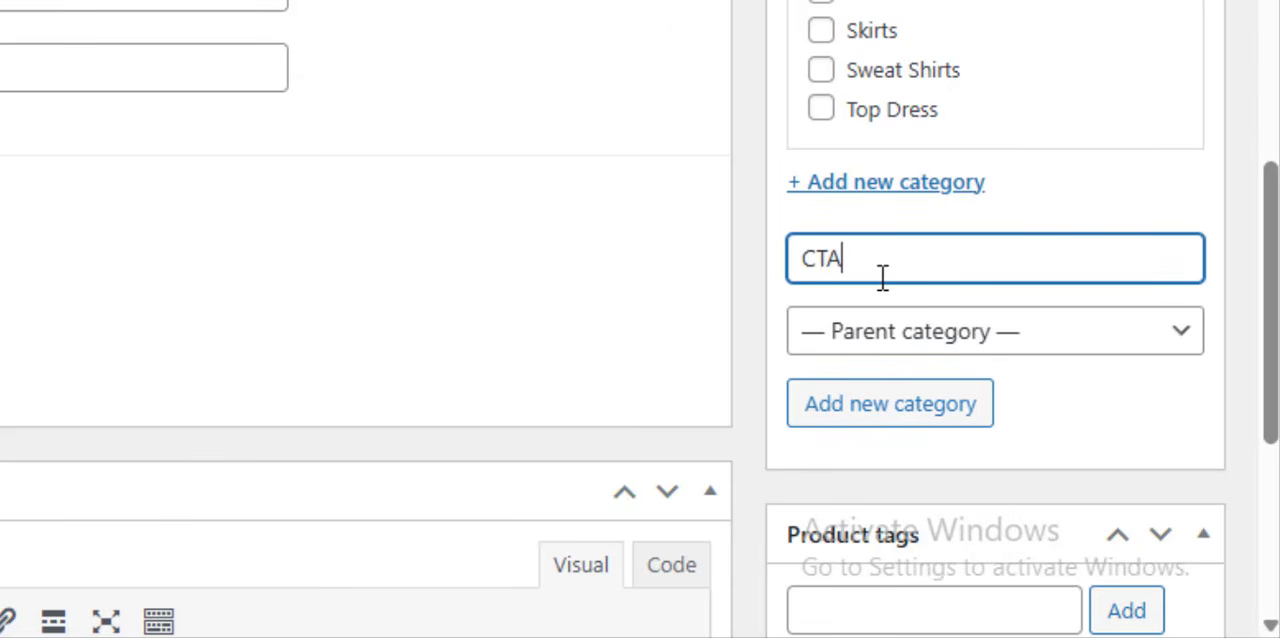
text(CTA NAME)
click(877, 410)
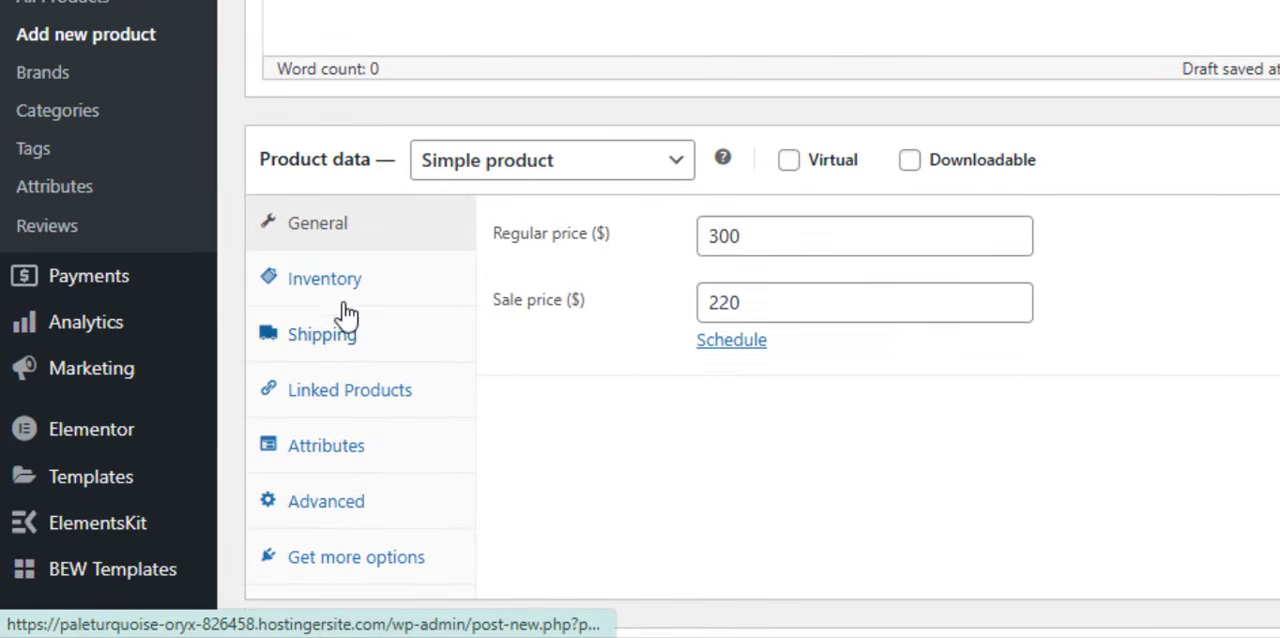
- Look over the product's inventory settings, including the SKU field, and view the hand bags product page for comparison
click(247, 378)
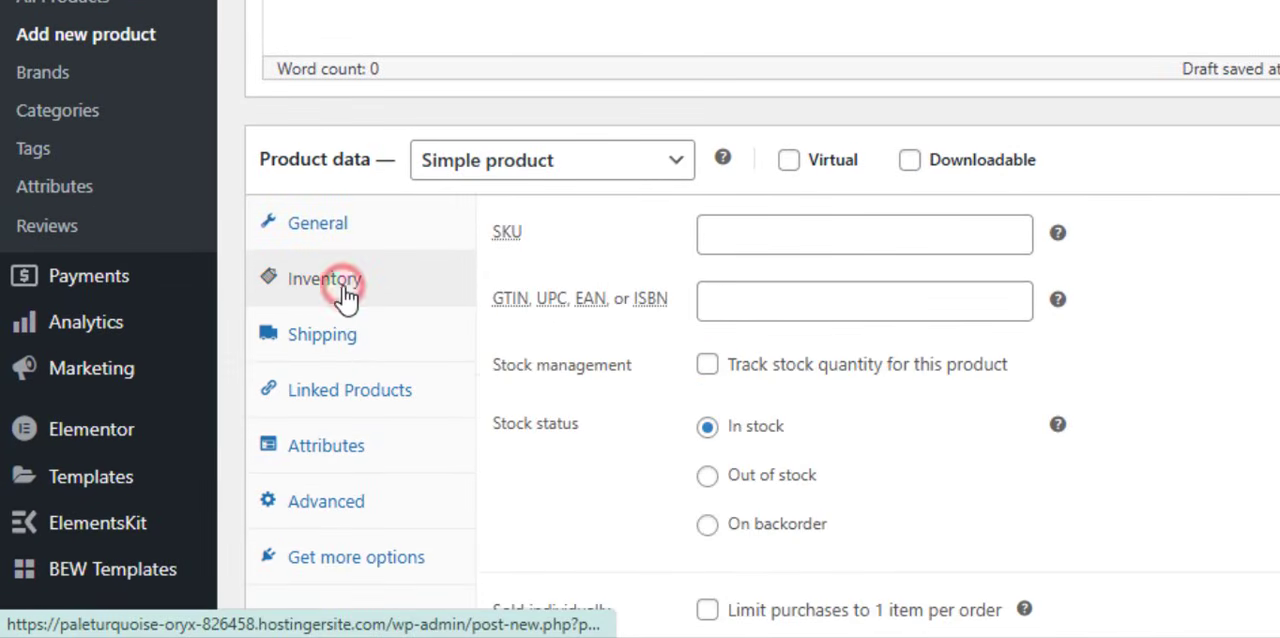
click(776, 228)
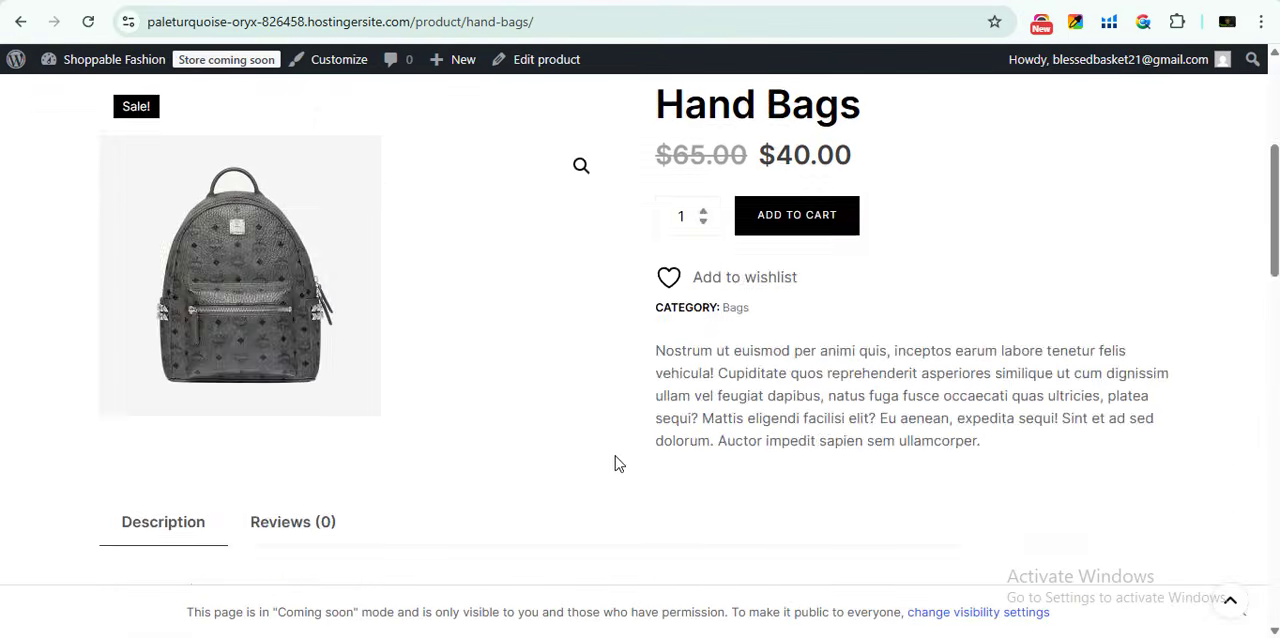
scroll(630, 470, up, 4)
scroll(905, 345, down, 3)
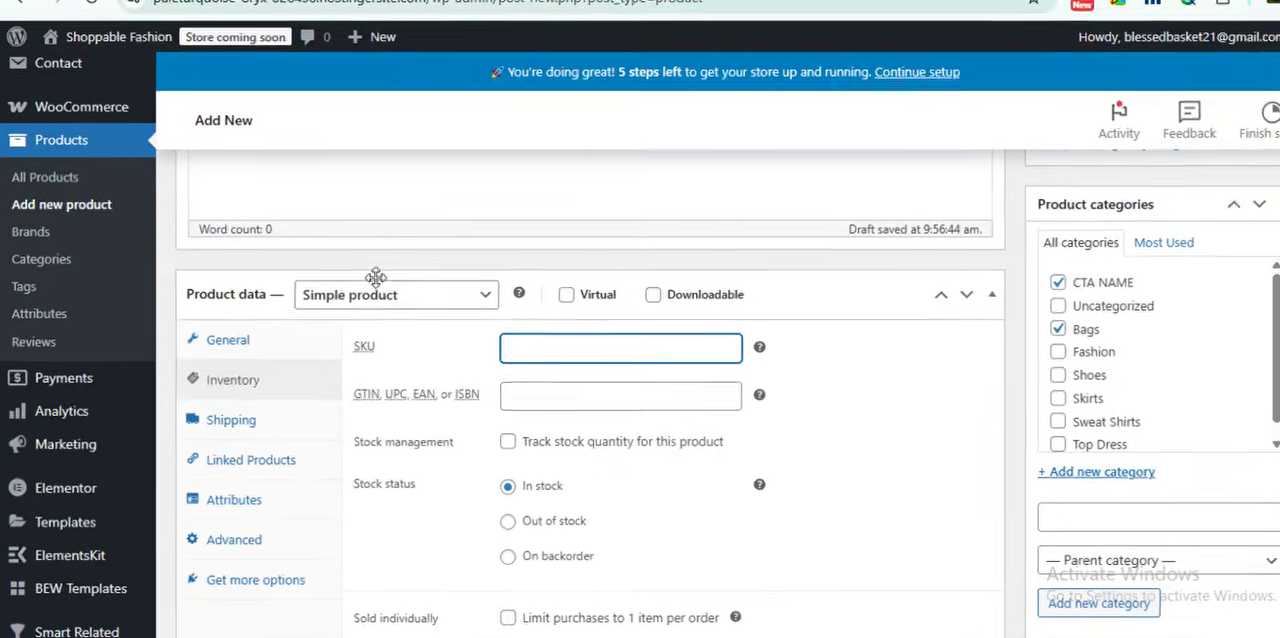
- Change the product type to Variable product
click(429, 214)
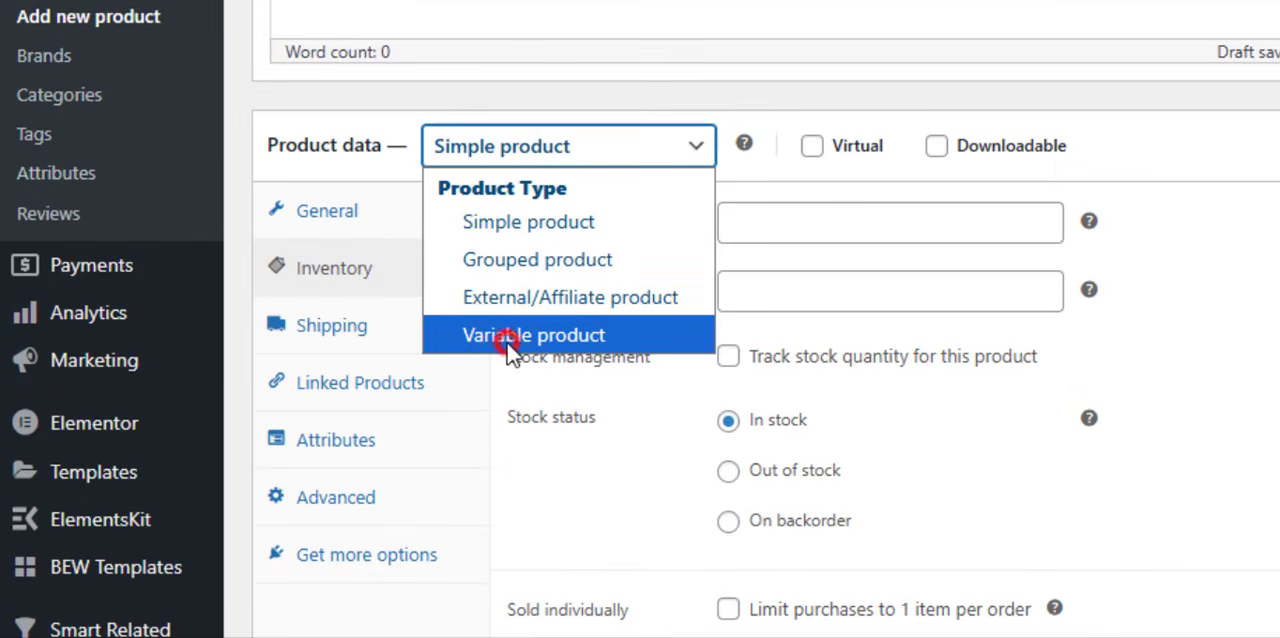
click(510, 338)
click(568, 292)
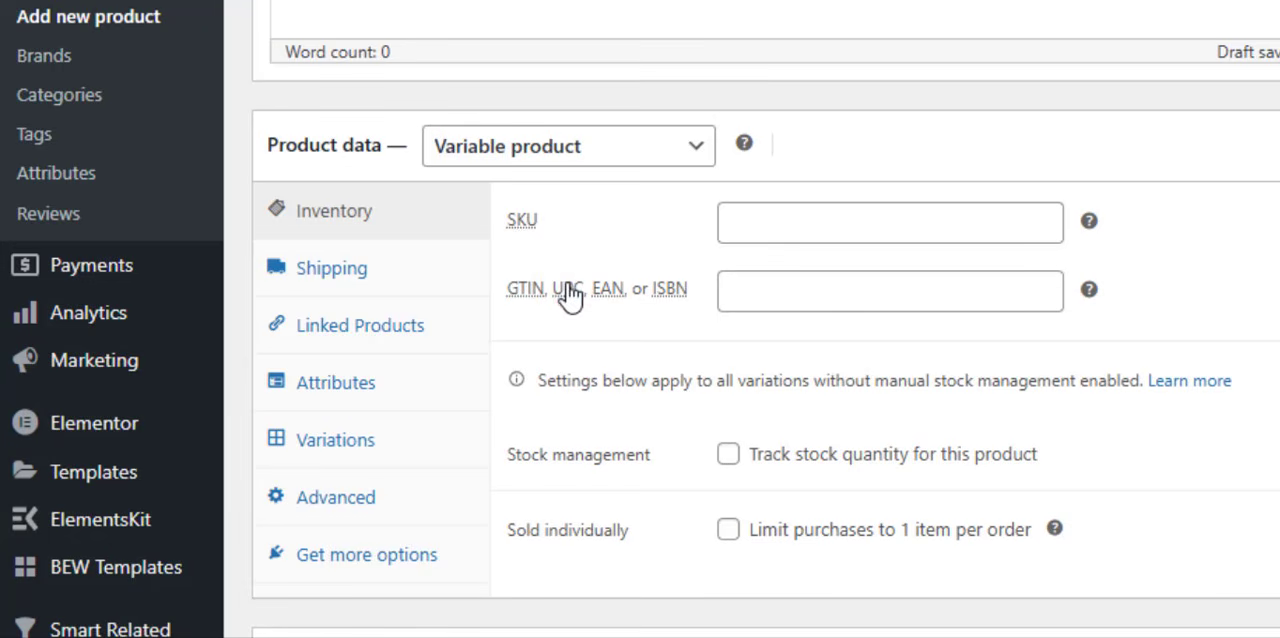
- Add a COLOUR attribute with the values RED | BLUE | YELLOW to the product and save it
click(328, 400)
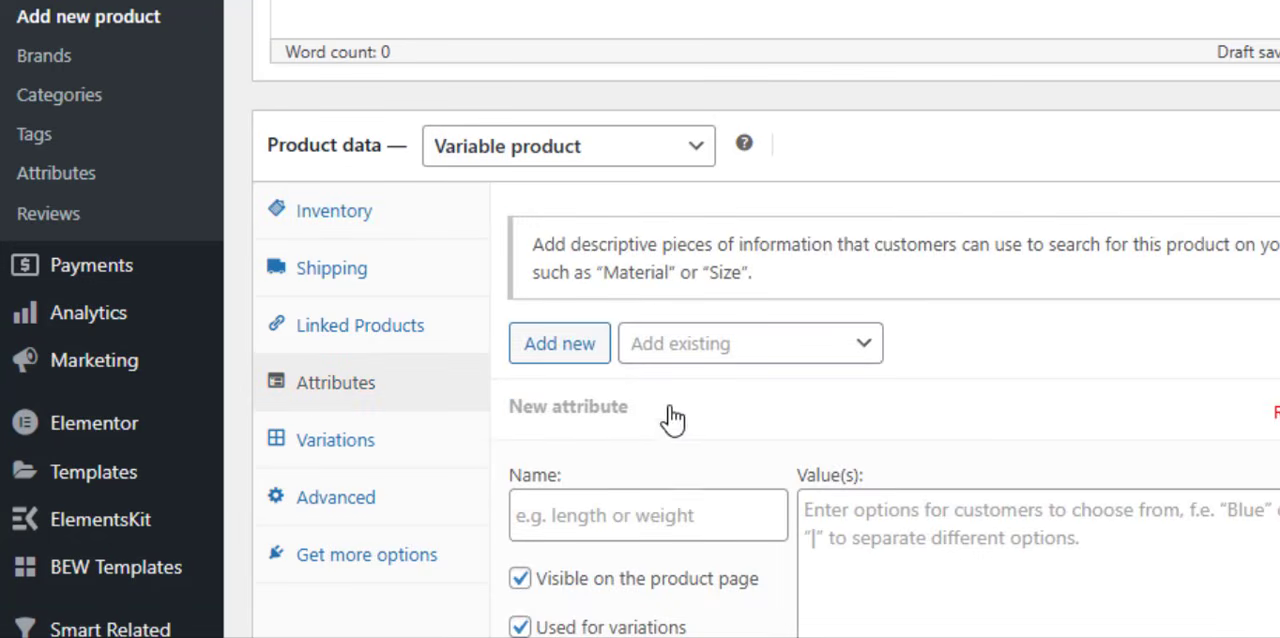
scroll(626, 246, down, 3)
click(626, 246)
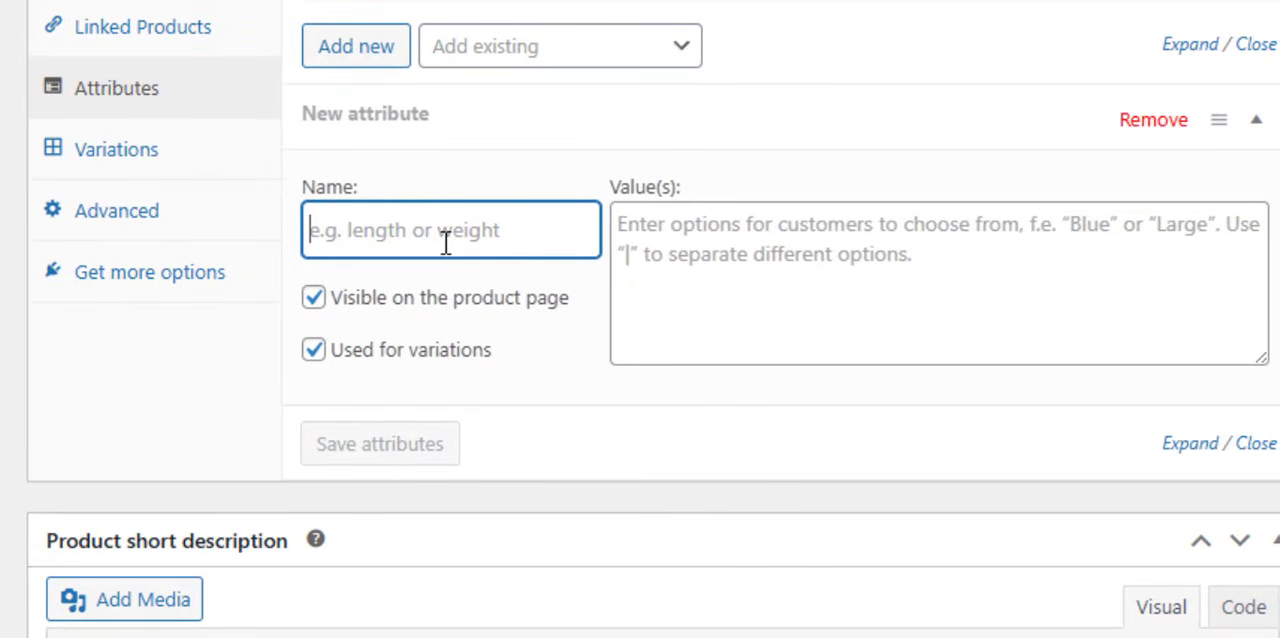
text(COLOUR)
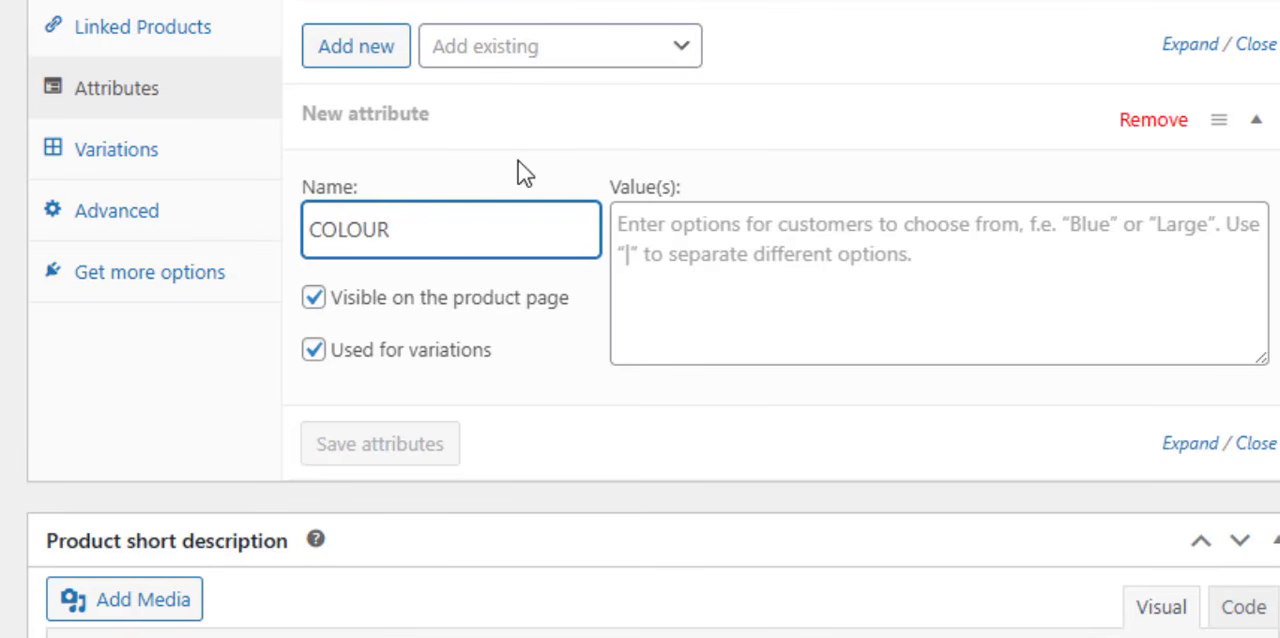
click(737, 258)
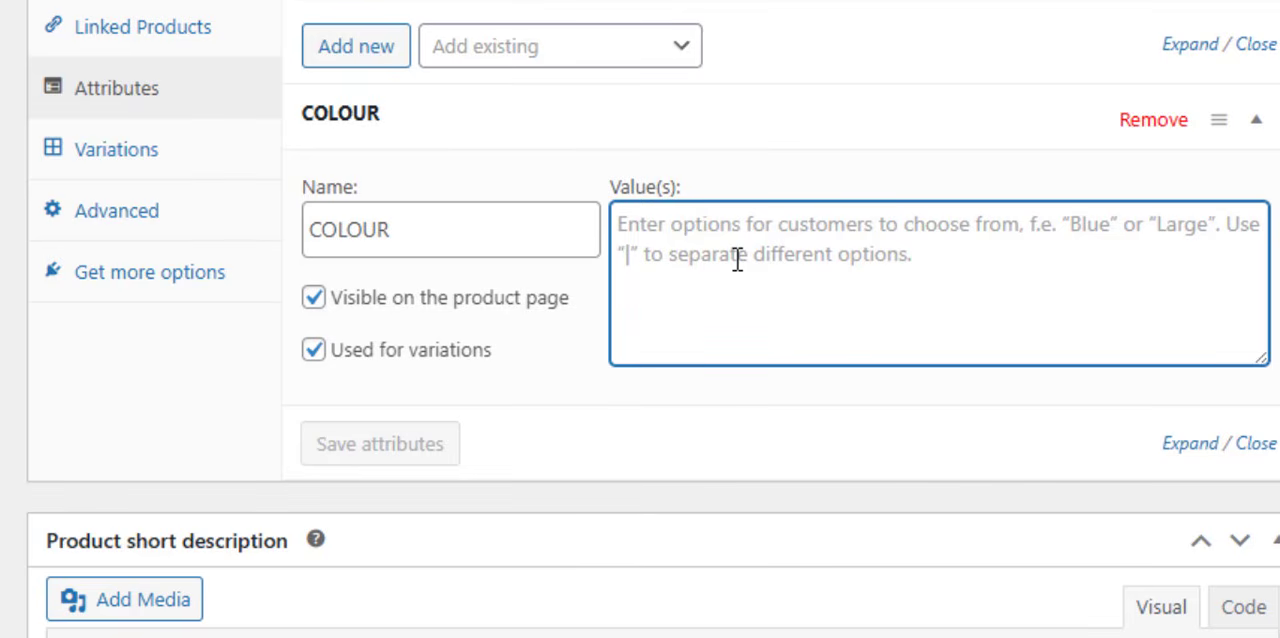
text(RED | BLUE | YELLOW)
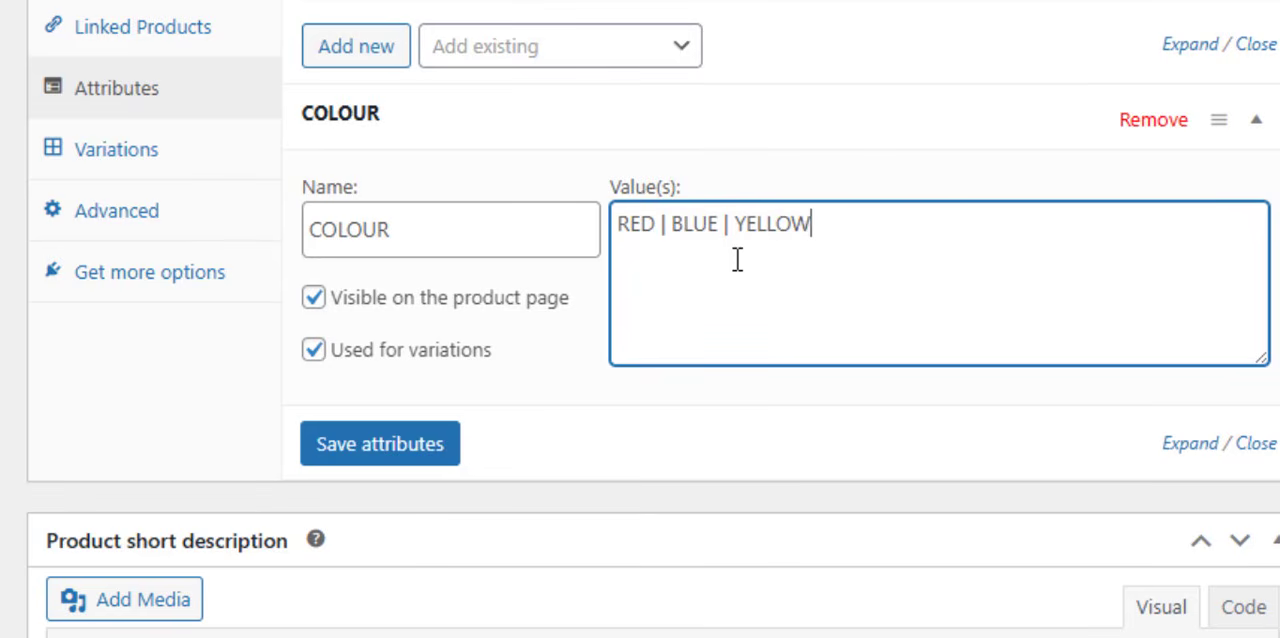
click(364, 462)
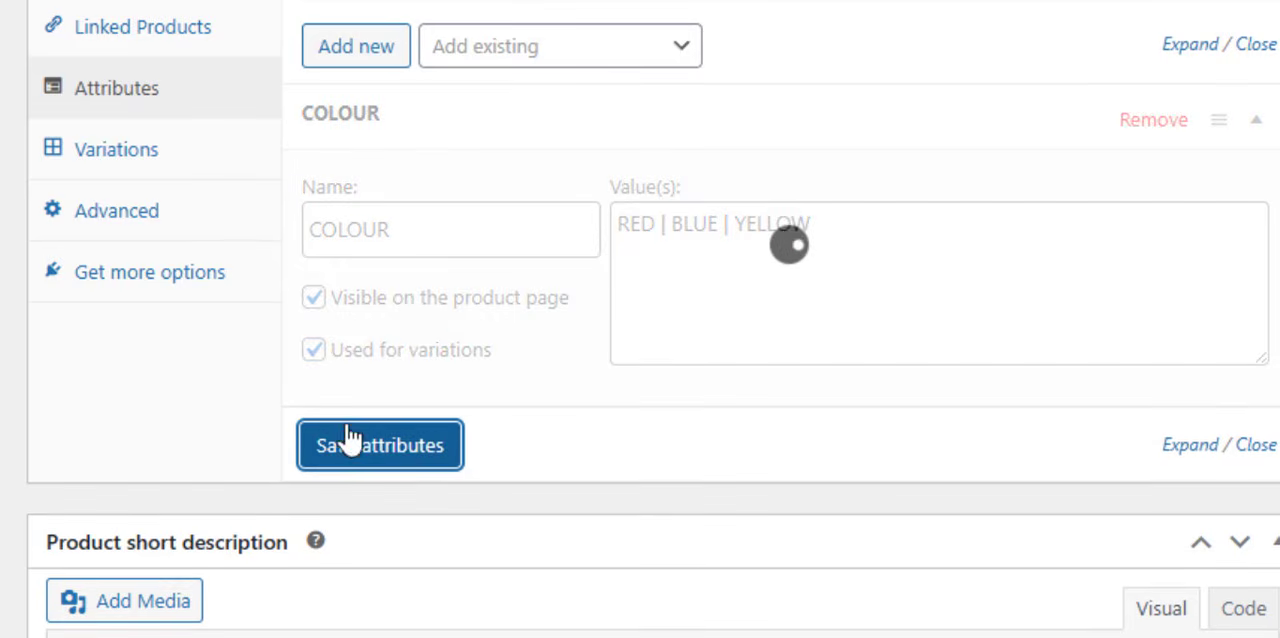
click(403, 190)
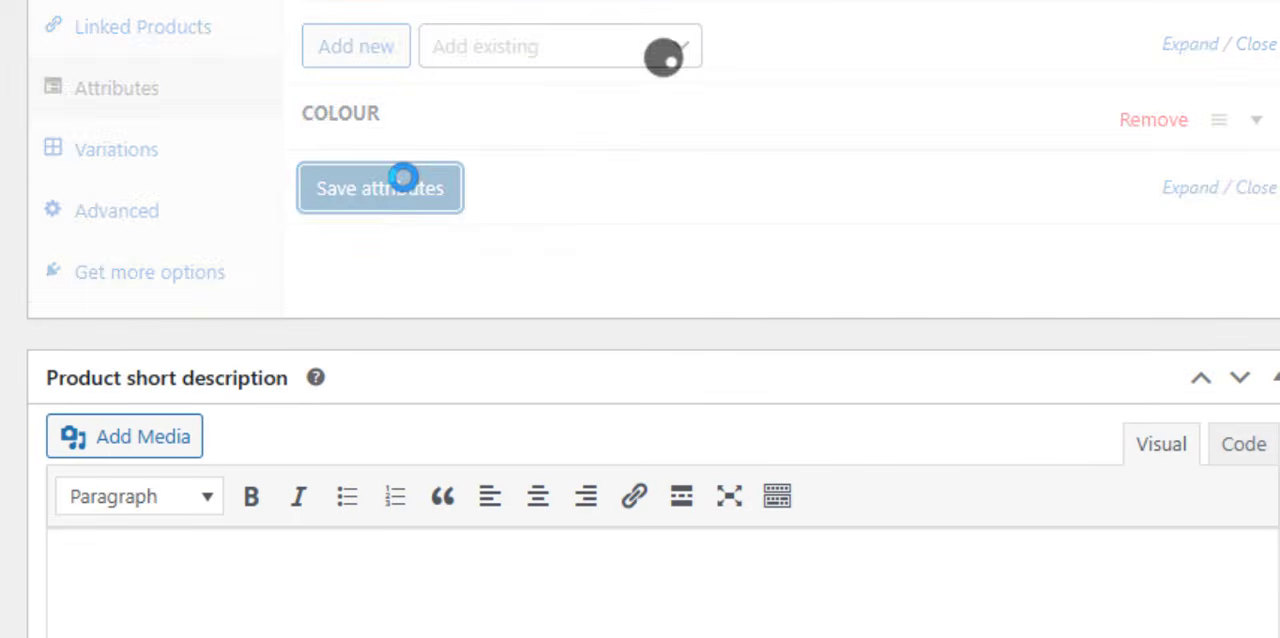
- Add a second attribute named SIZE with the values MEDIUM | LARGE and save the attributes
scroll(300, 240, up, 2)
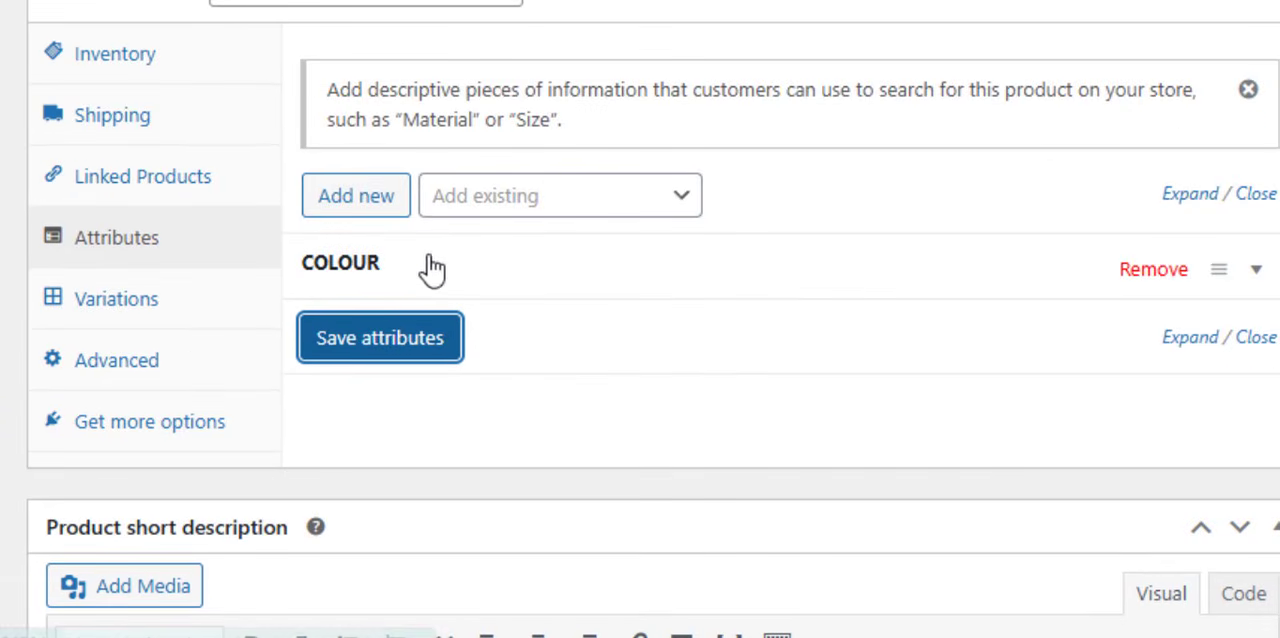
click(385, 197)
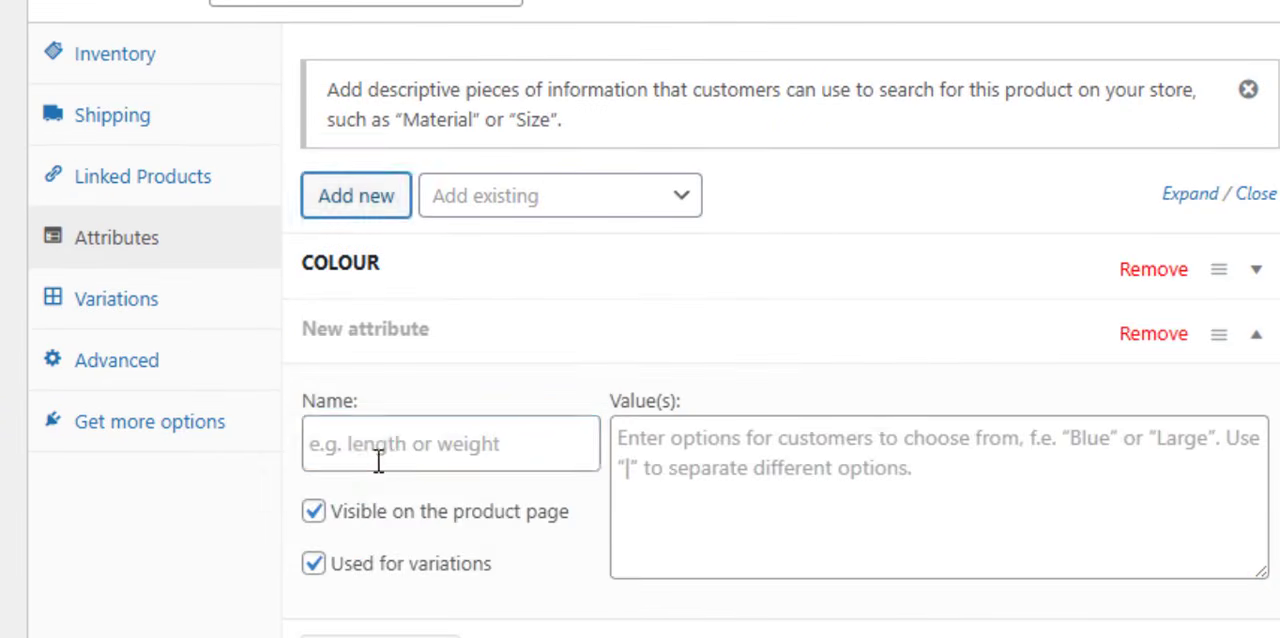
click(374, 457)
text(SIZE)
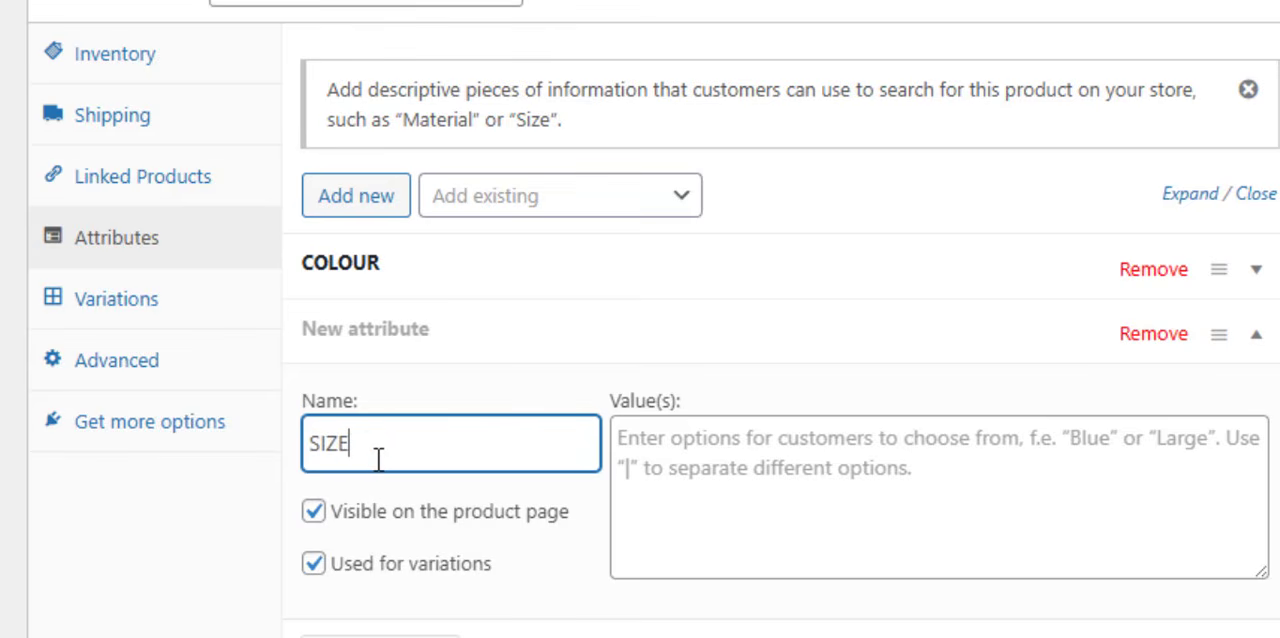
click(789, 532)
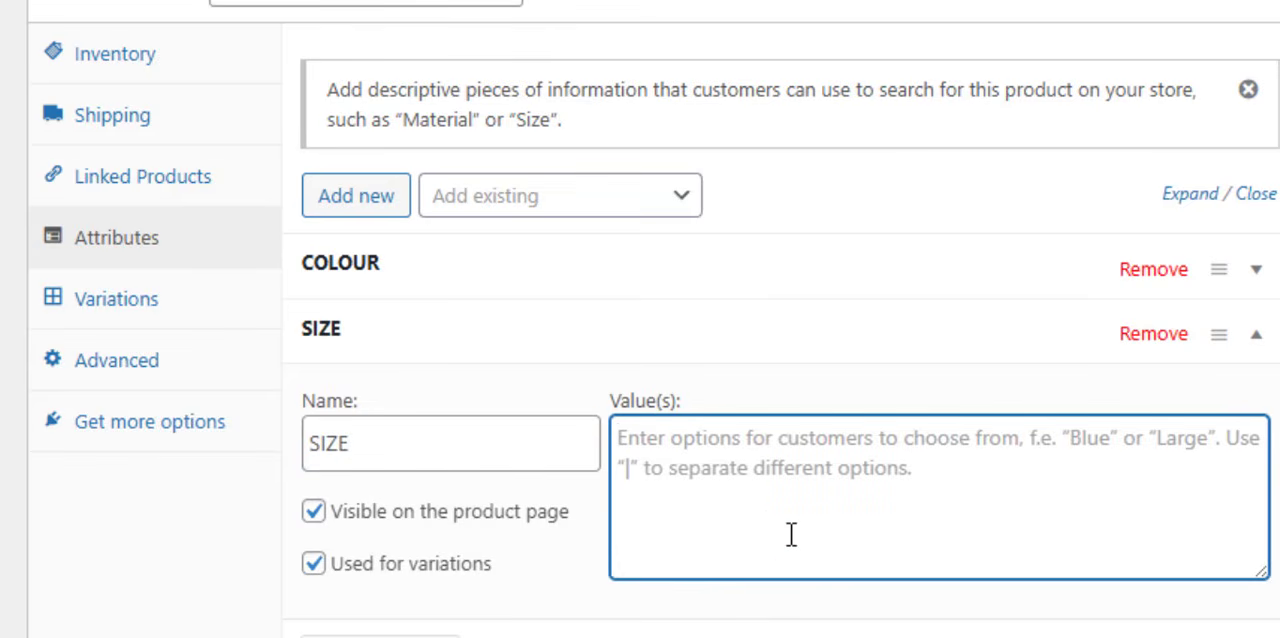
text(MEDIUM | LARGE)
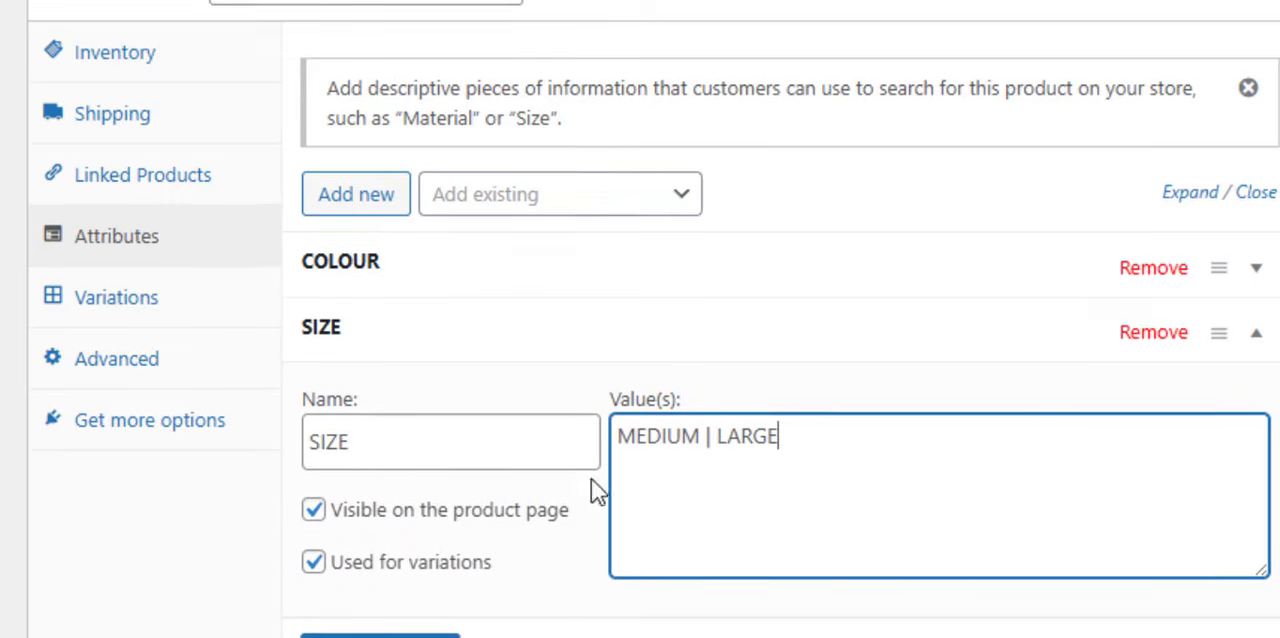
scroll(594, 489, down, 2)
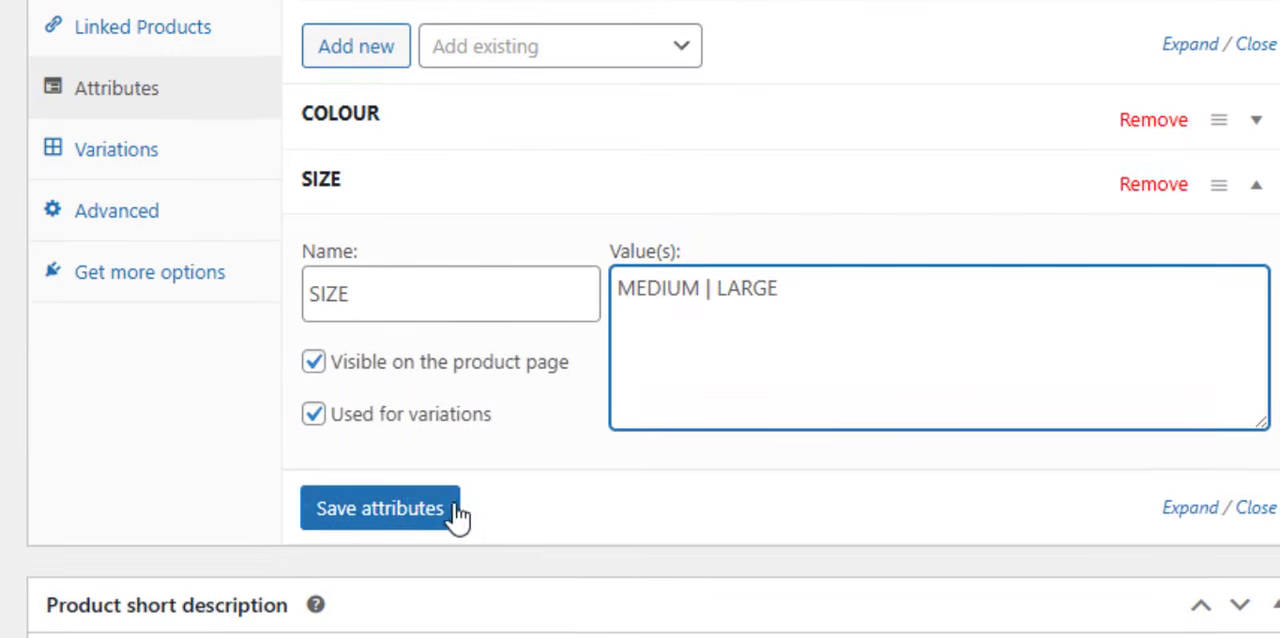
click(450, 514)
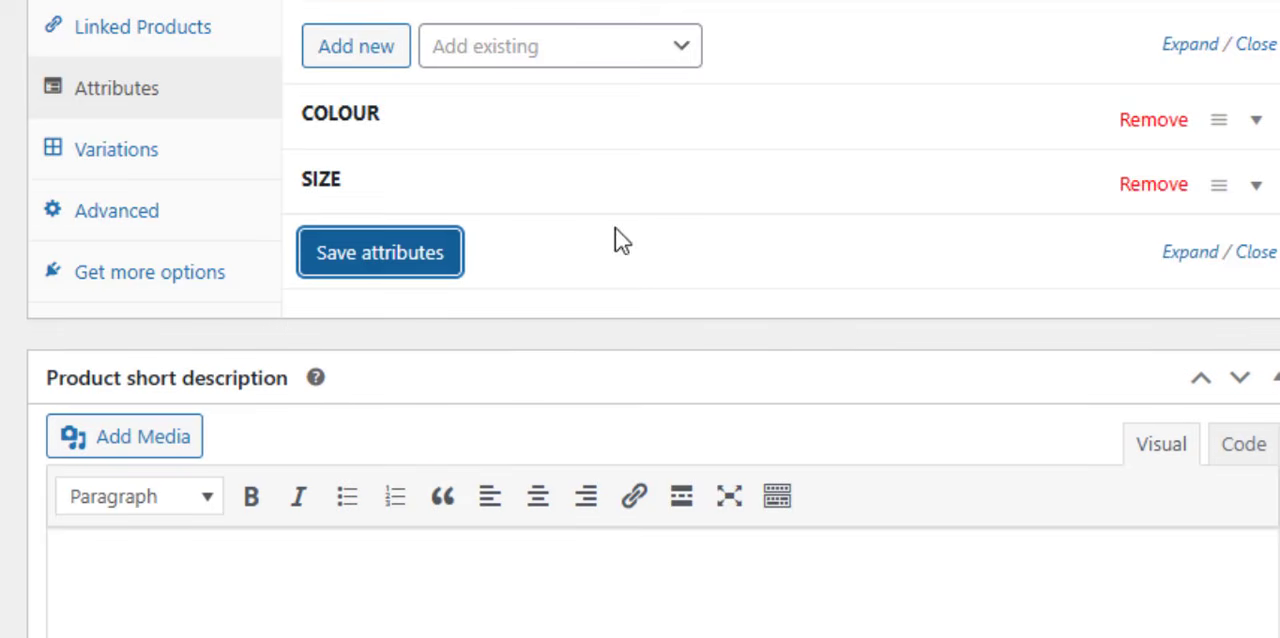
- Generate all product variations from the COLOUR and SIZE attributes and look through the resulting list
scroll(620, 237, up, 2)
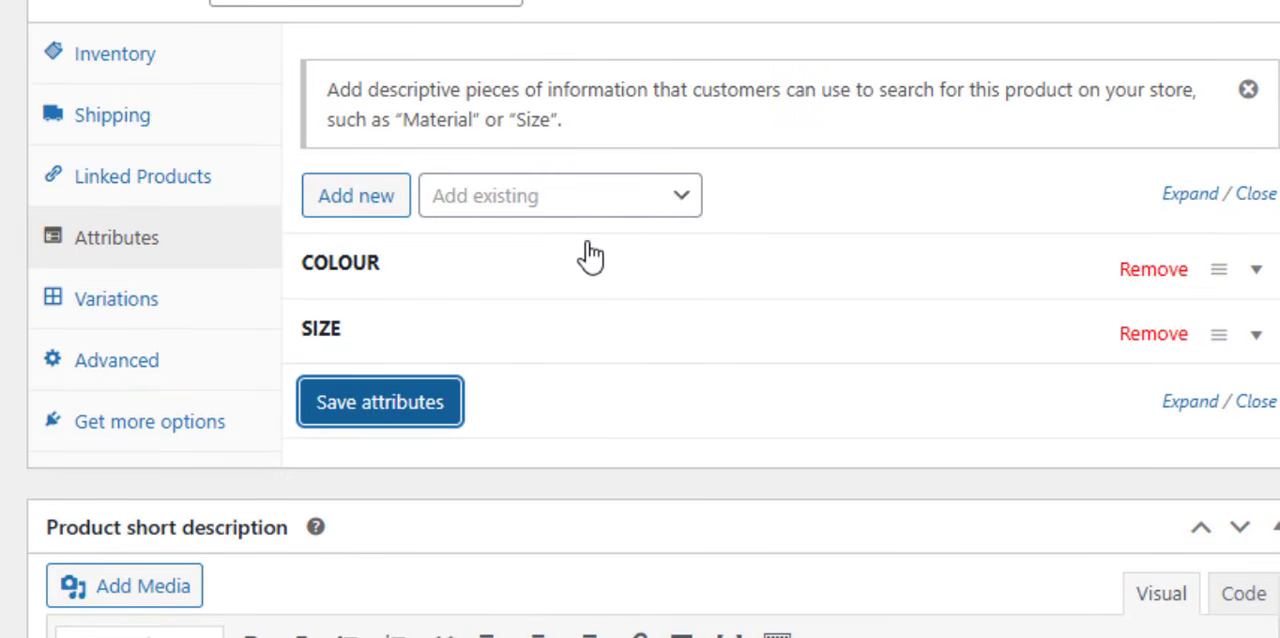
click(116, 305)
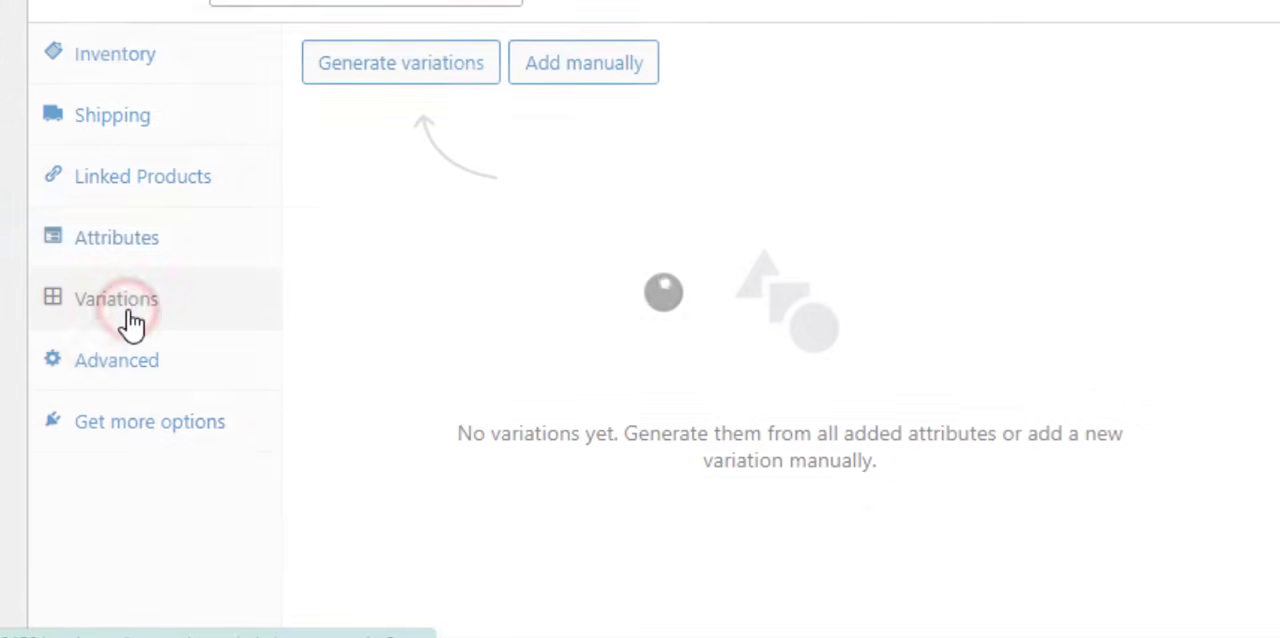
click(418, 90)
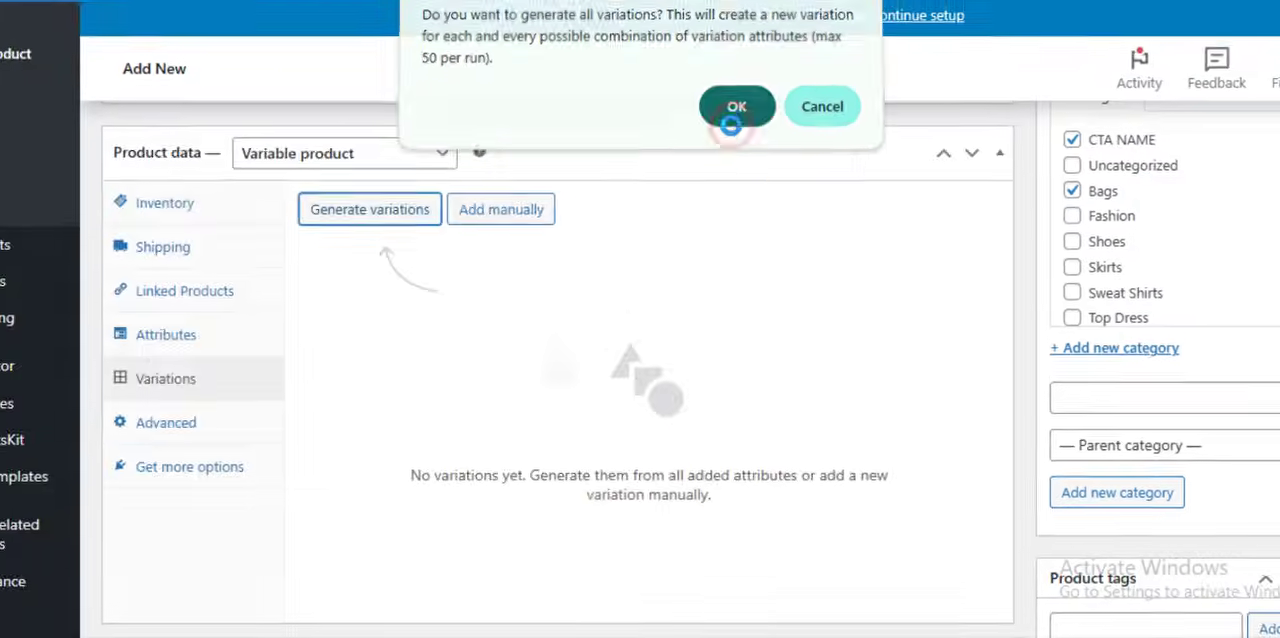
click(733, 110)
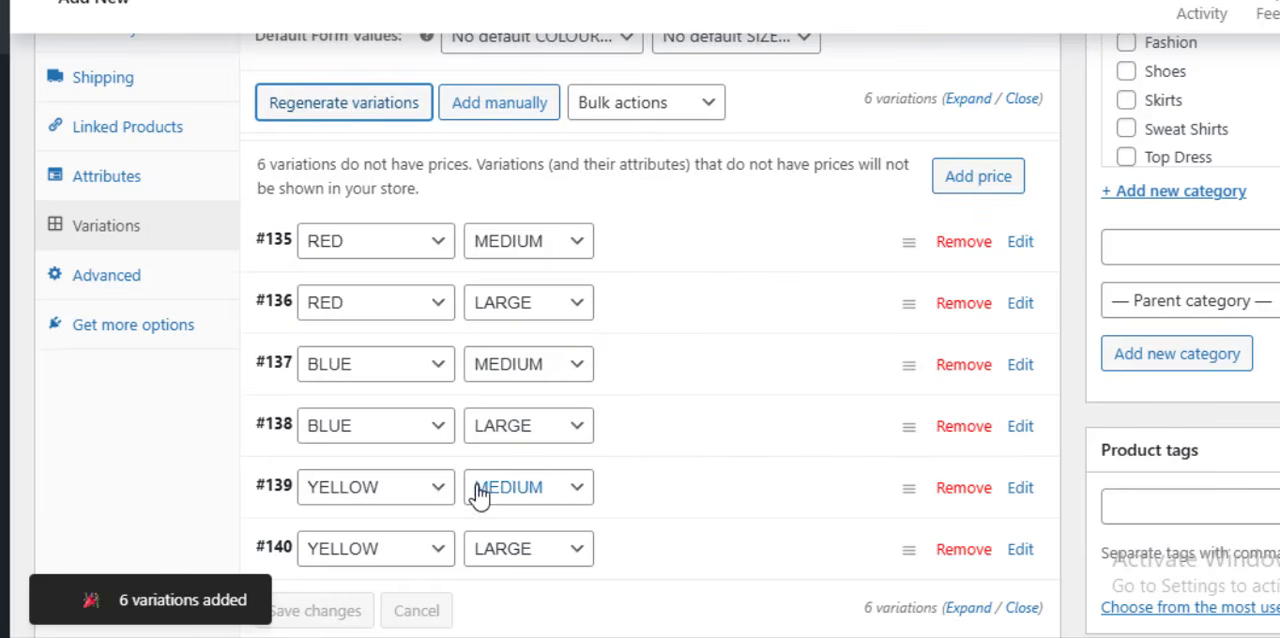
scroll(917, 329, down, 1)
scroll(629, 309, up, 1)
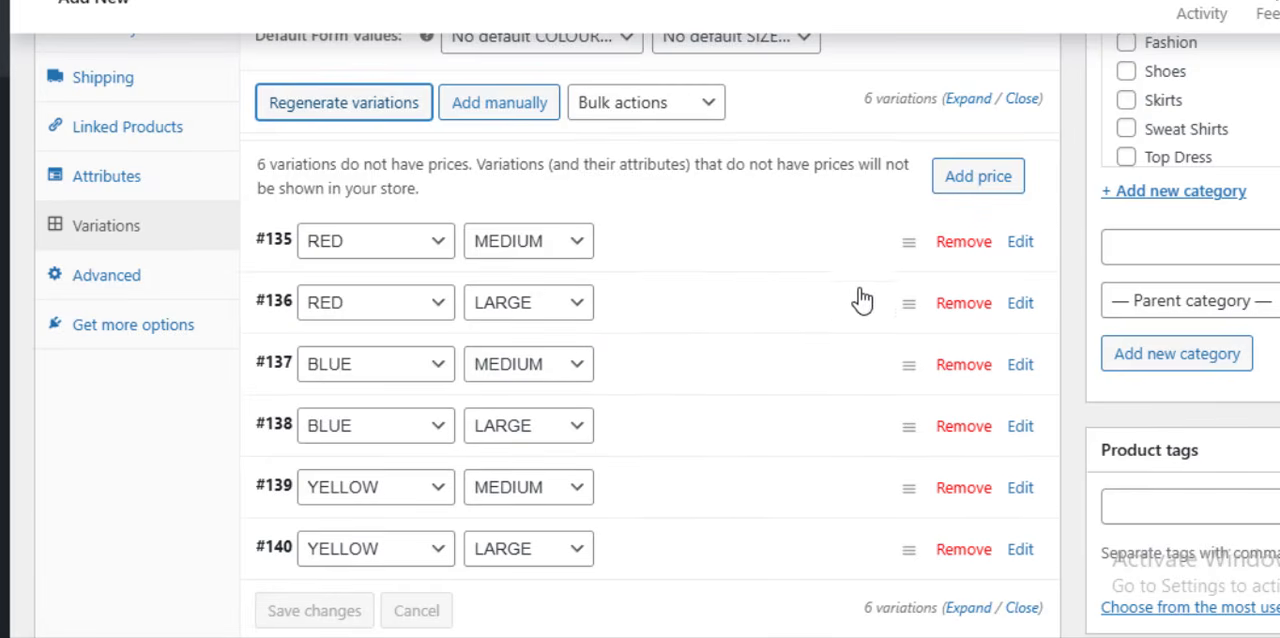
- Give the RED MEDIUM variation the image long-coat.png from the media library and a regular price of 0200
click(753, 265)
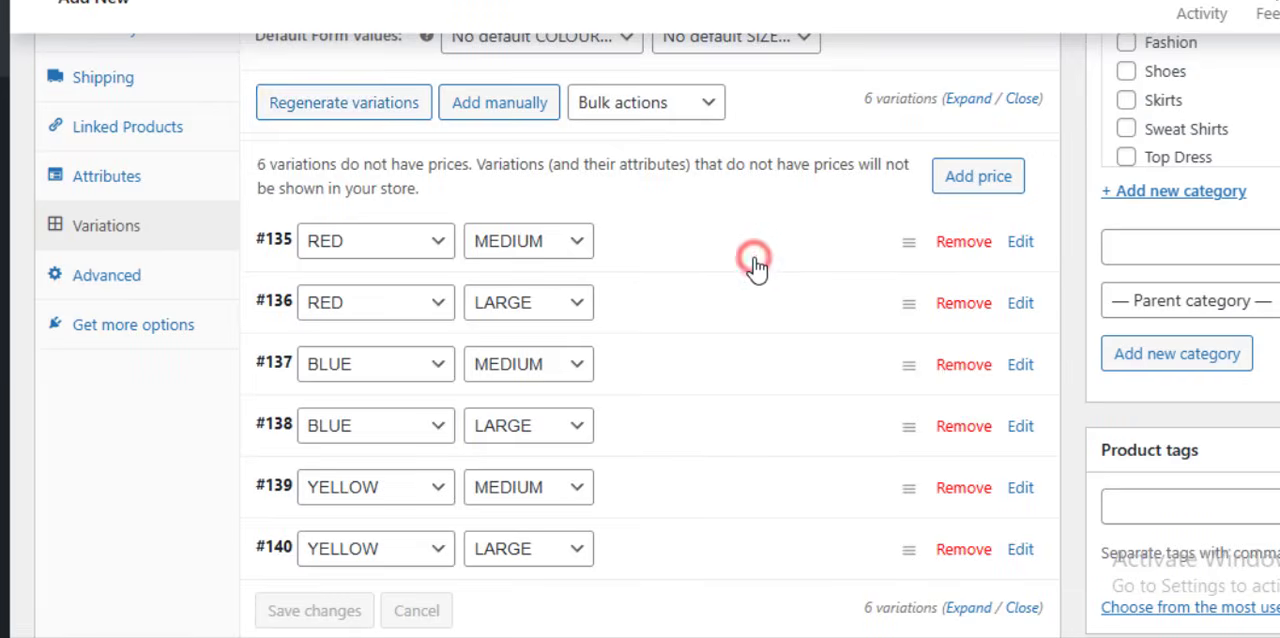
scroll(771, 277, down, 2)
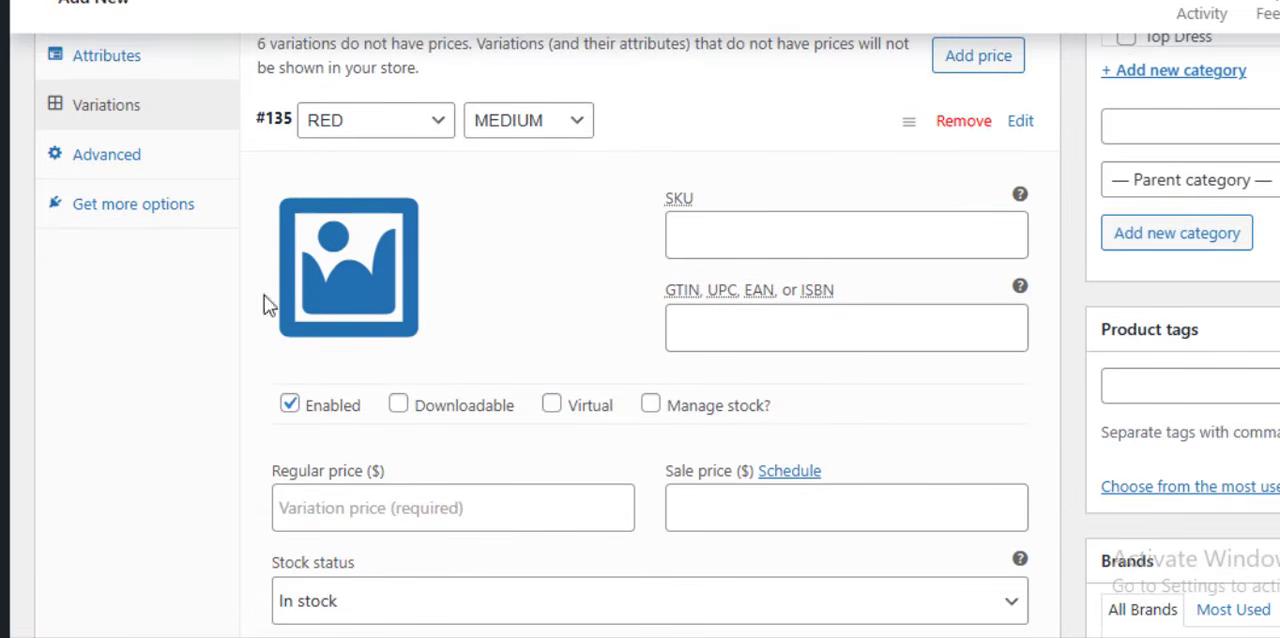
click(333, 276)
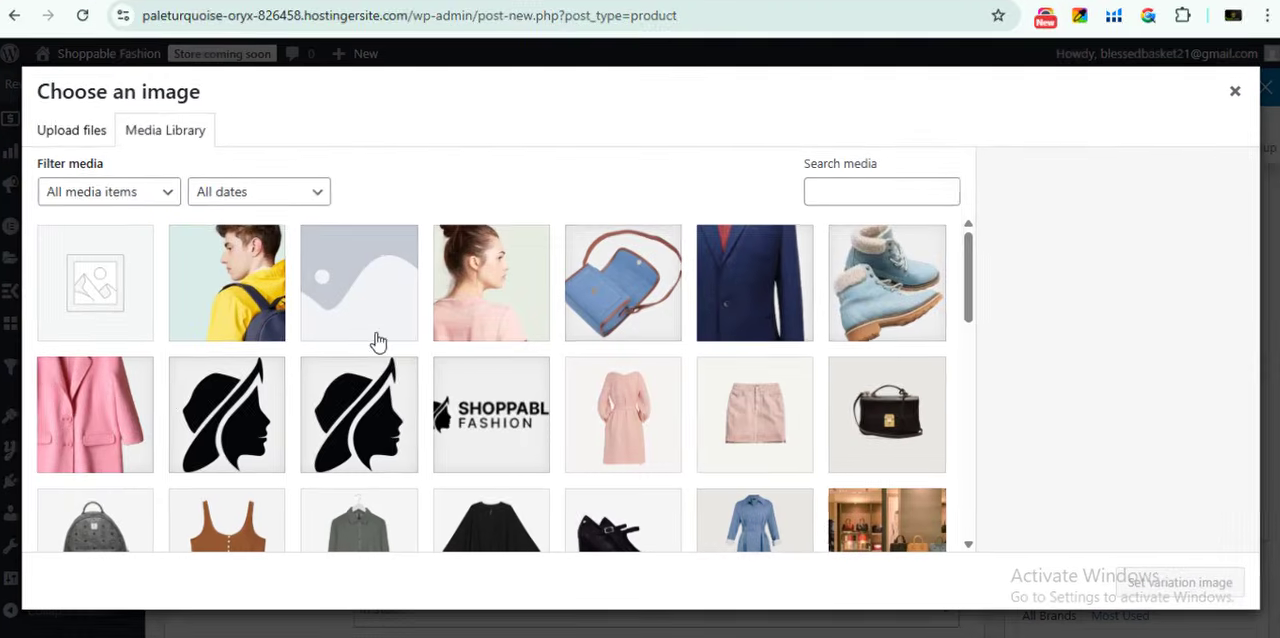
click(112, 400)
click(1222, 573)
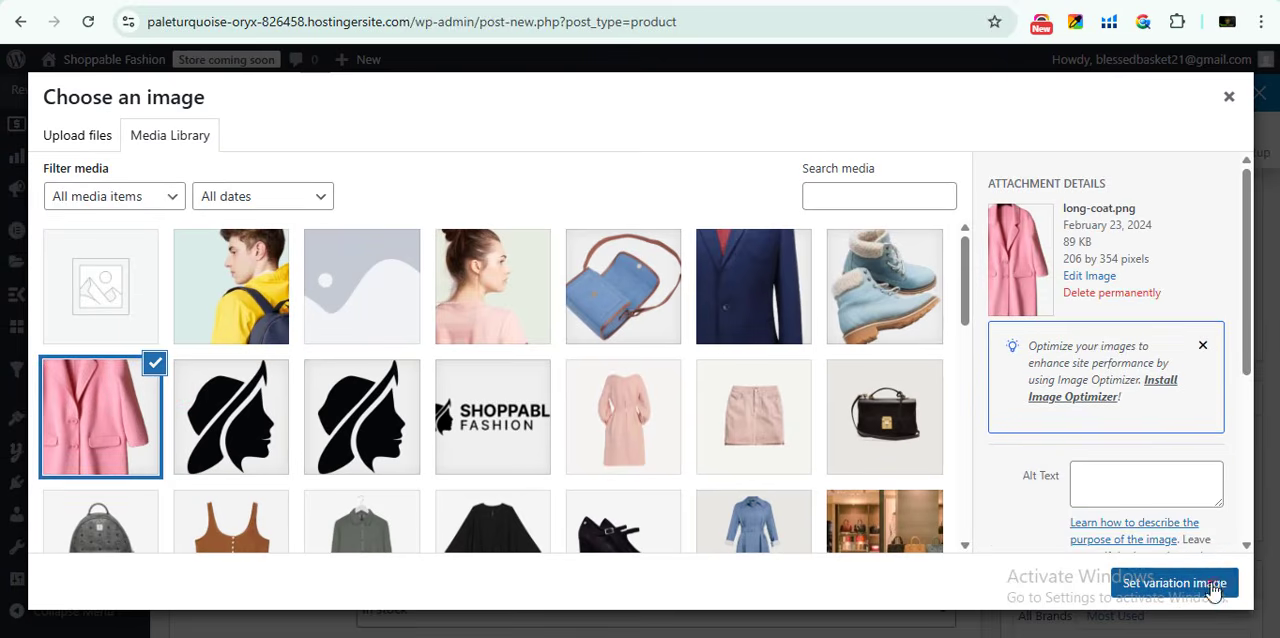
scroll(538, 405, down, 2)
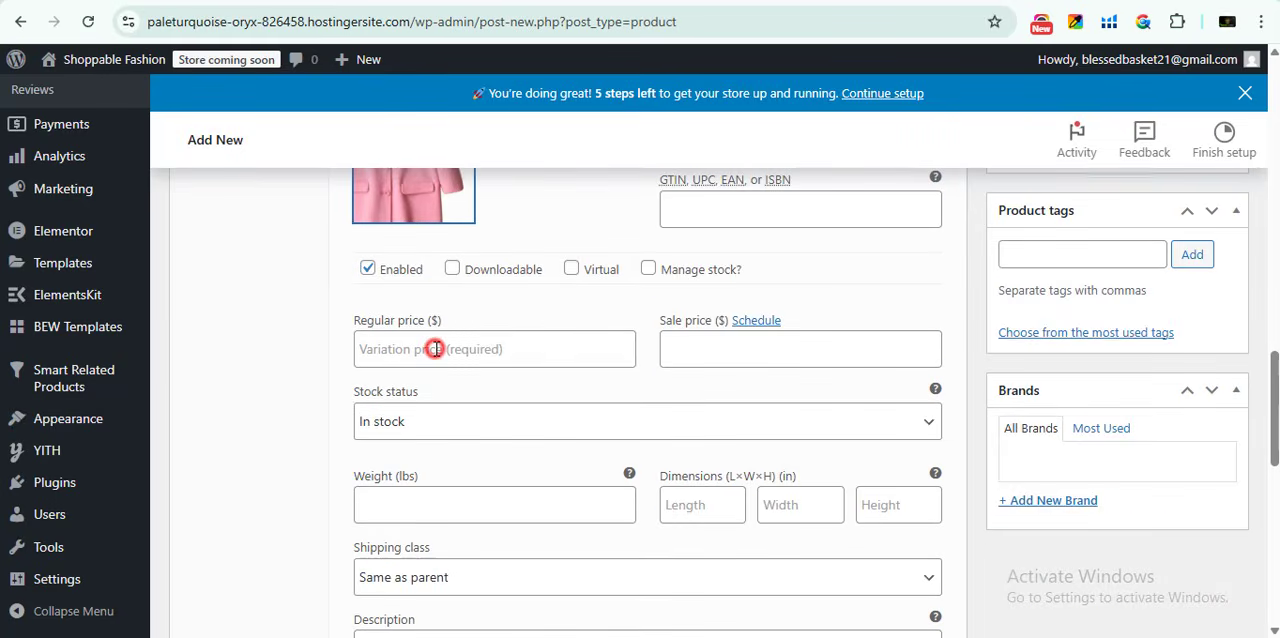
click(435, 348)
text(0200)
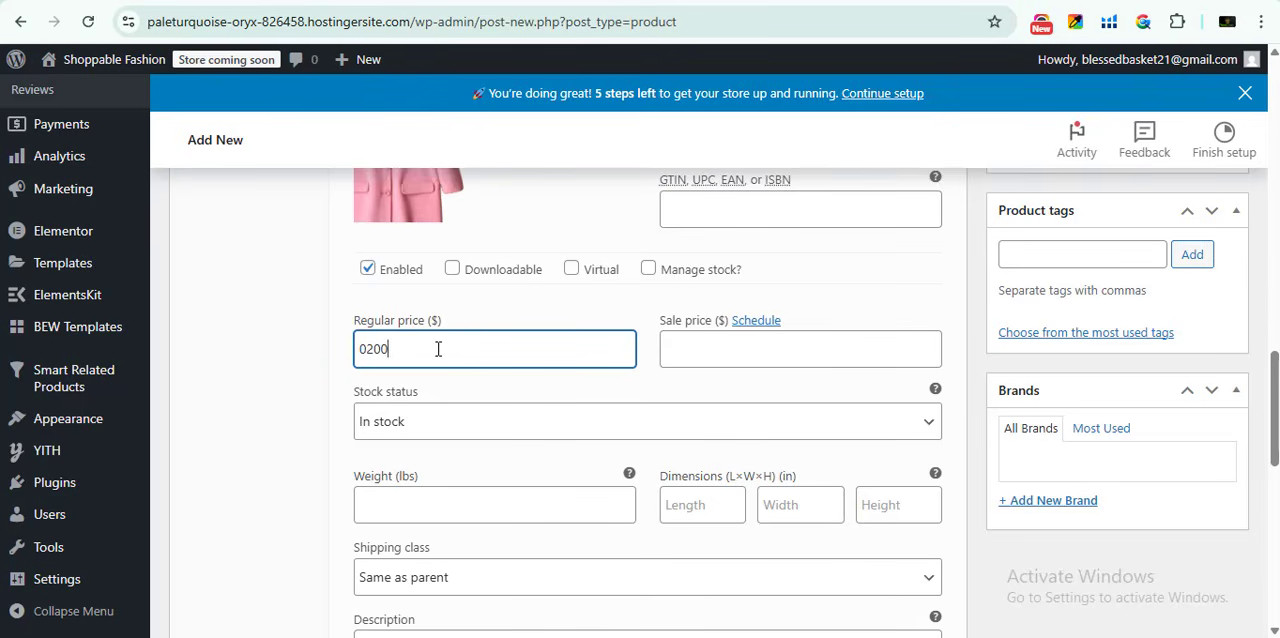
- Give the RED LARGE variation the image home9_img1.jpg from the media library and a regular price of 250
scroll(626, 340, down, 5)
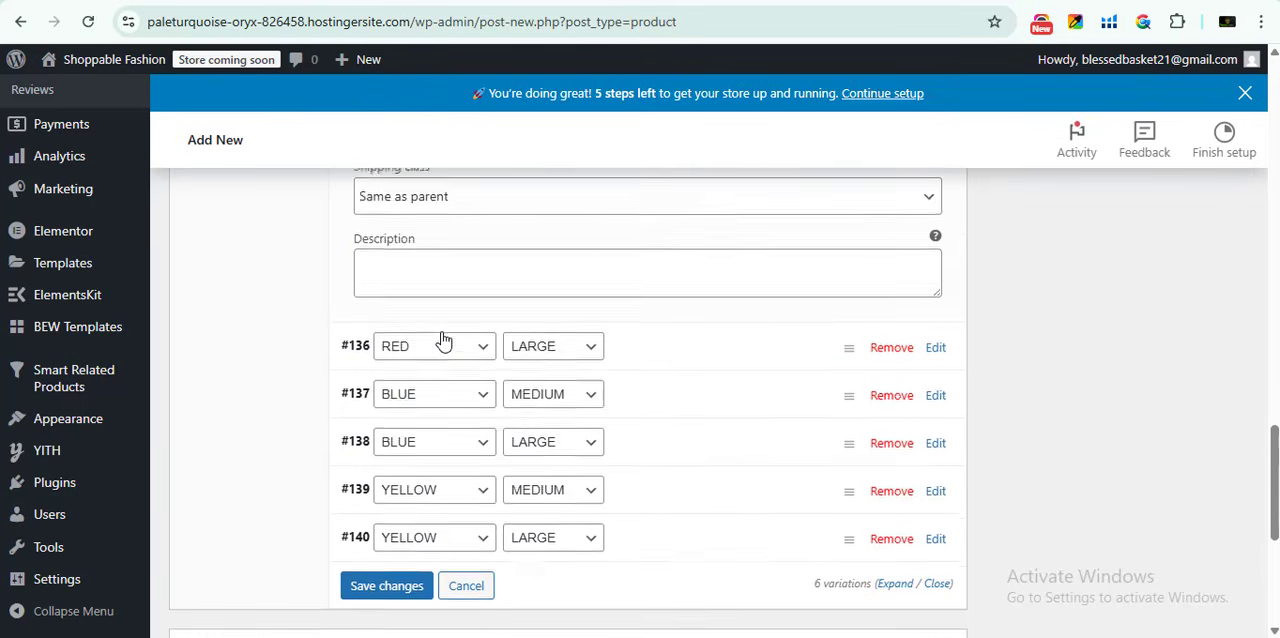
click(625, 259)
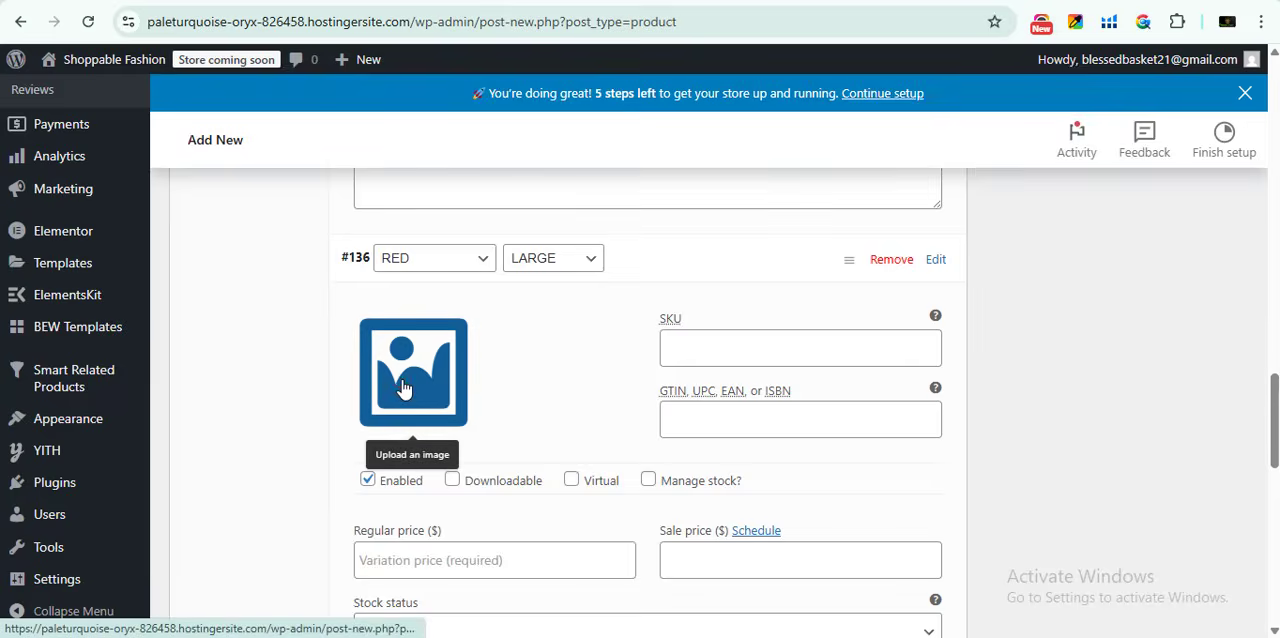
click(401, 388)
click(503, 310)
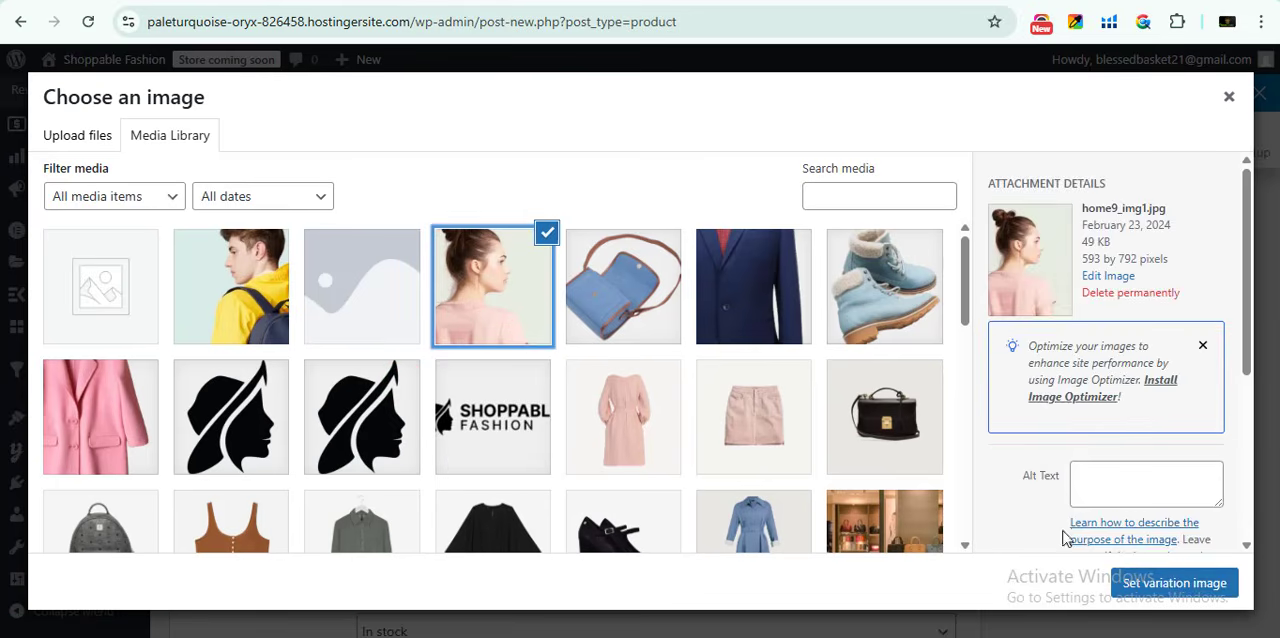
click(1172, 583)
scroll(542, 437, down, 1)
click(473, 478)
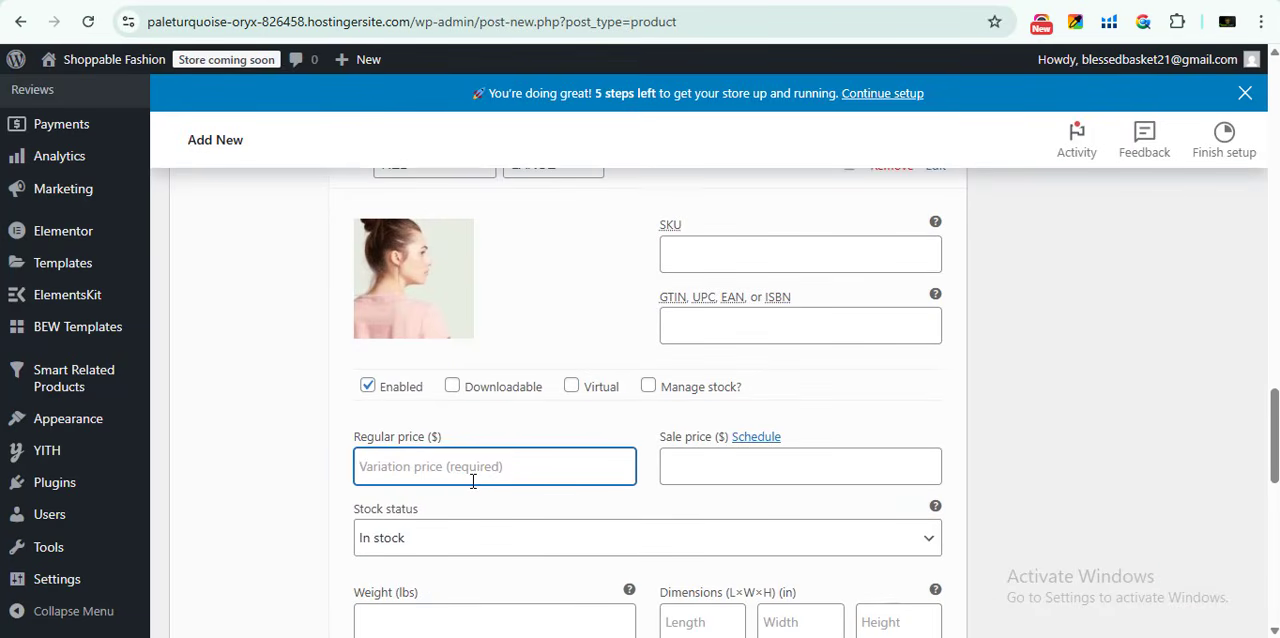
text(250)
- Set the regular price of the BLUE MEDIUM variation to 150
scroll(480, 485, down, 3)
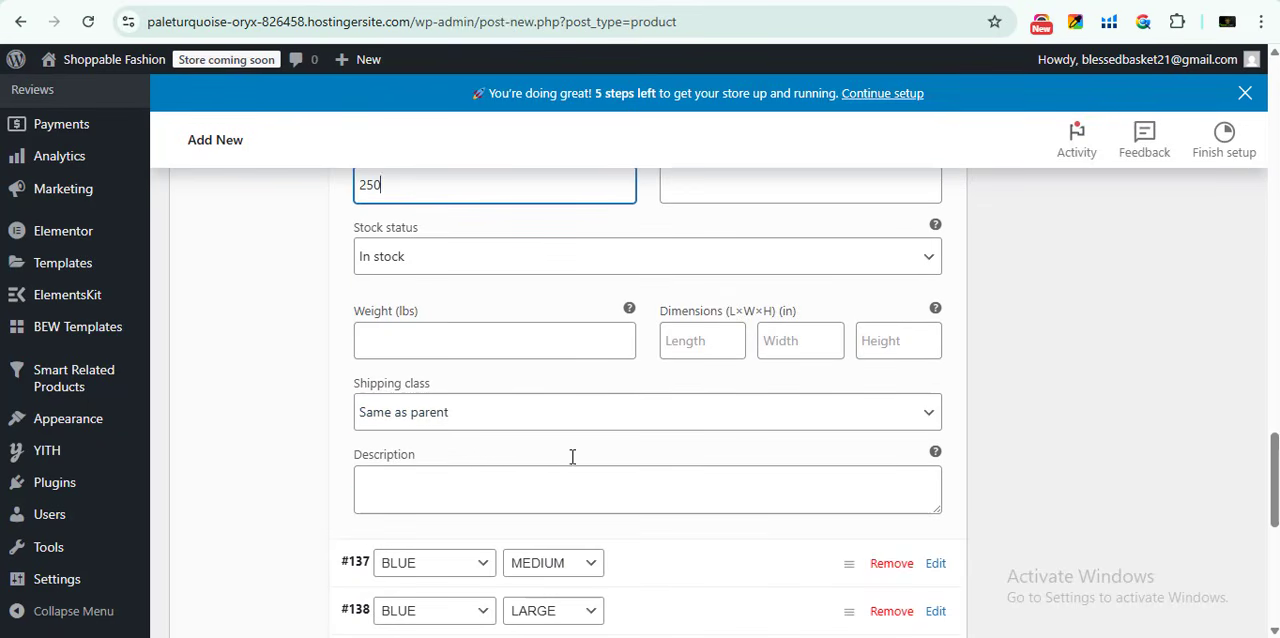
scroll(608, 300, down, 2)
click(697, 375)
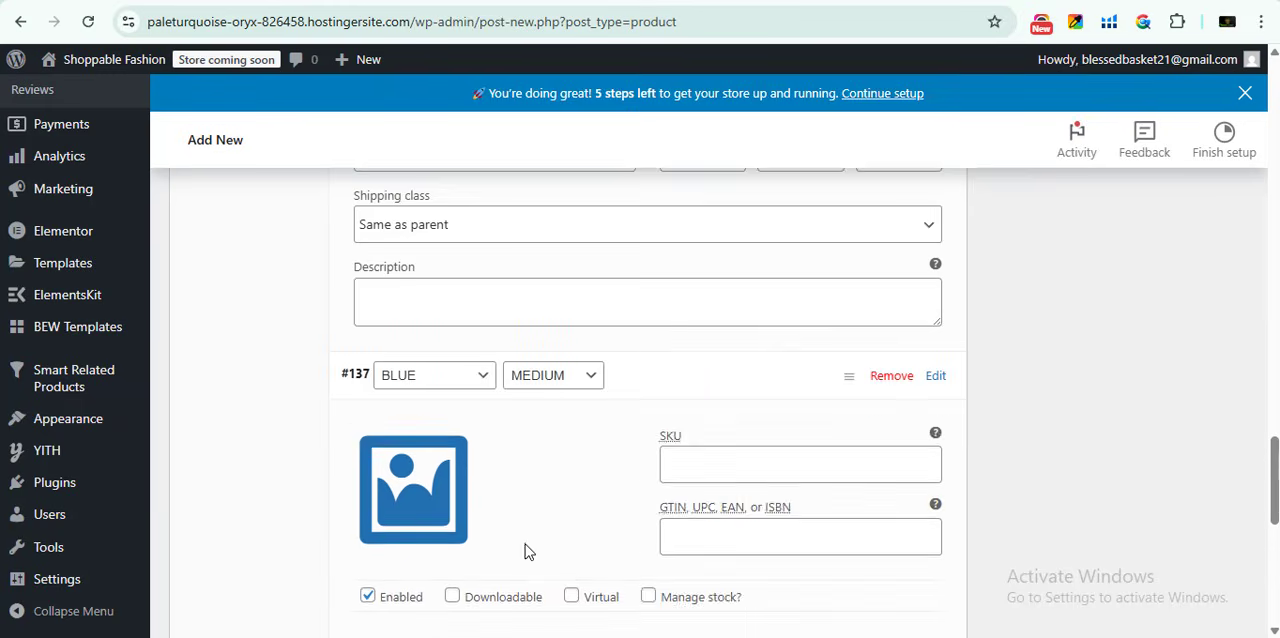
scroll(437, 486, down, 3)
click(419, 395)
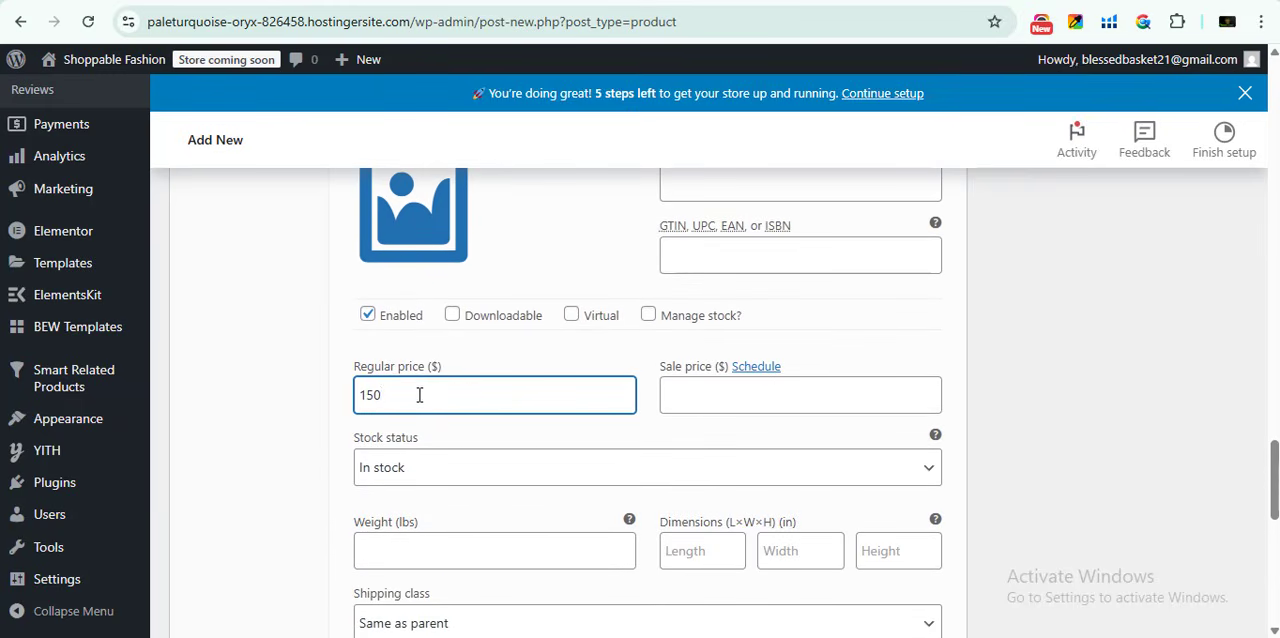
text(150)
- Set the regular price of the BLUE LARGE variation to 500
scroll(404, 399, down, 4)
click(620, 395)
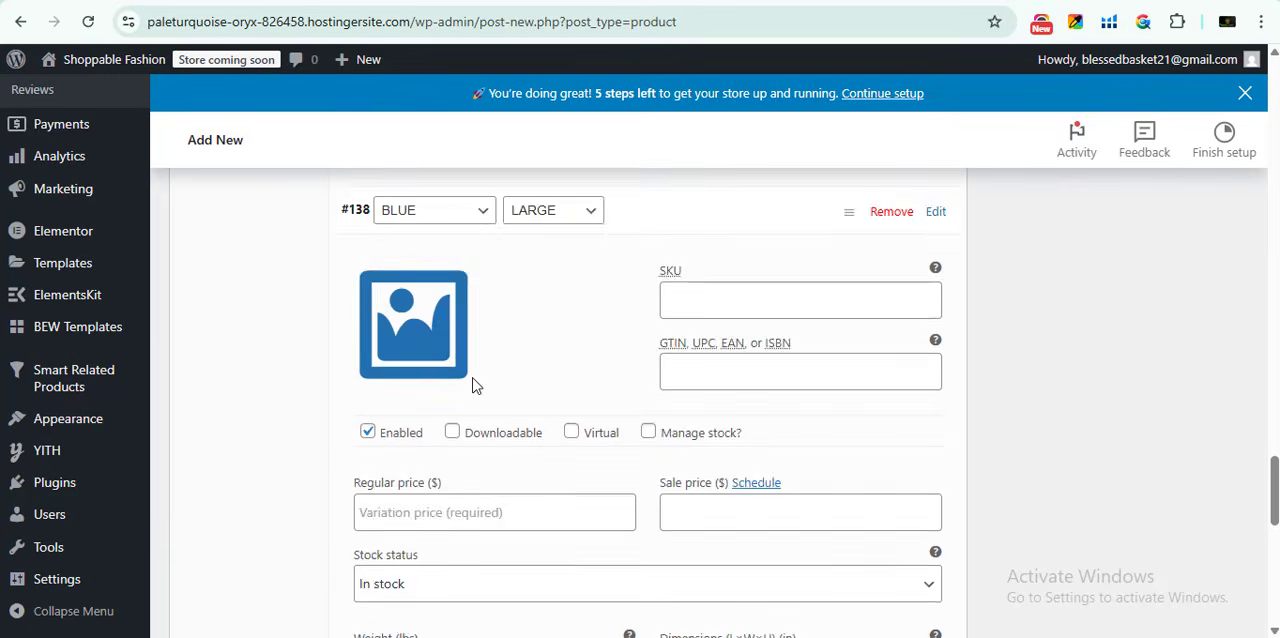
scroll(471, 386, down, 2)
click(496, 309)
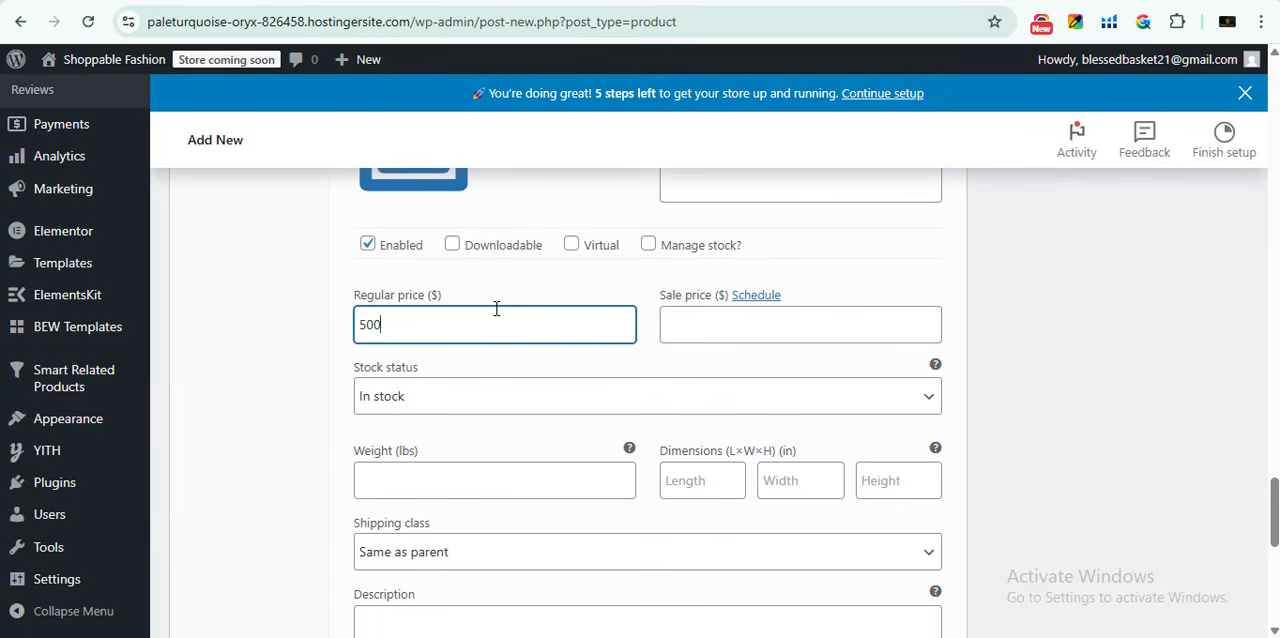
- Set the regular price of the YELLOW MEDIUM variation to 600
scroll(474, 480, down, 5)
click(677, 218)
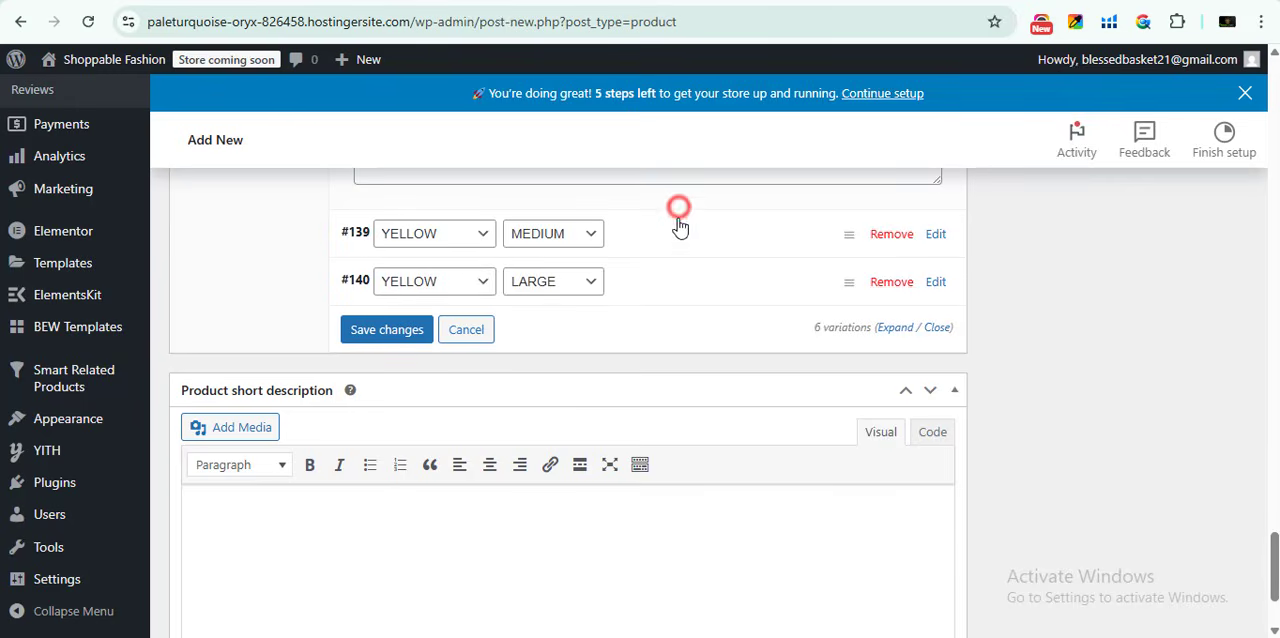
scroll(466, 323, down, 4)
scroll(437, 340, up, 2)
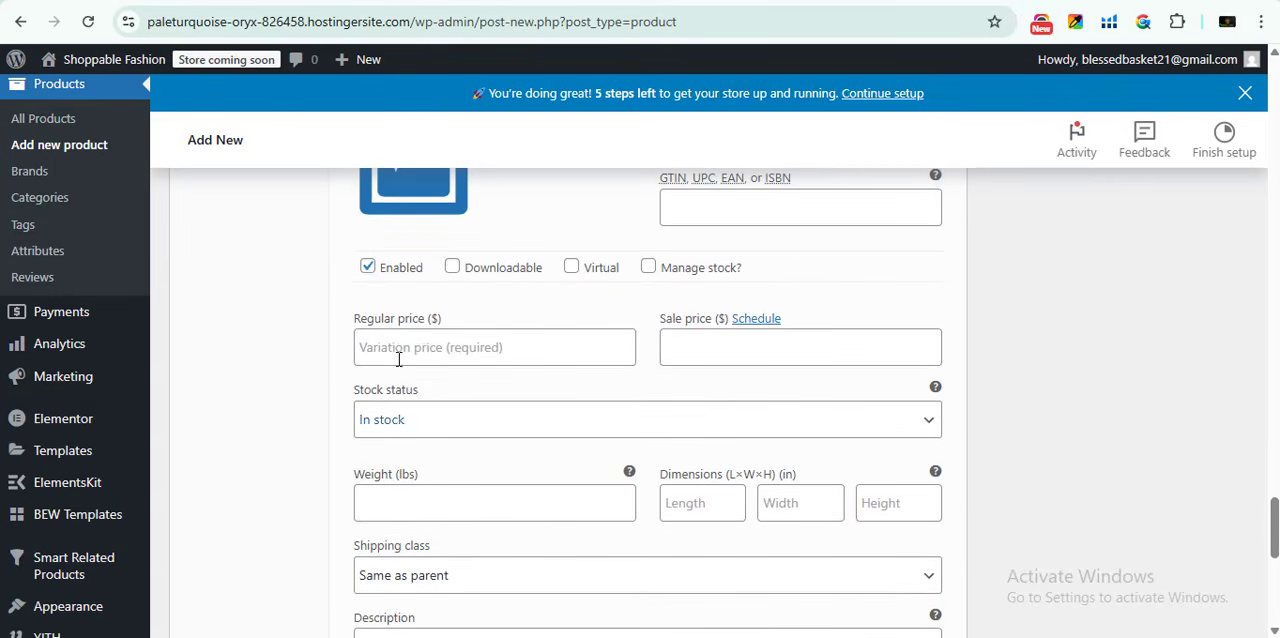
click(435, 344)
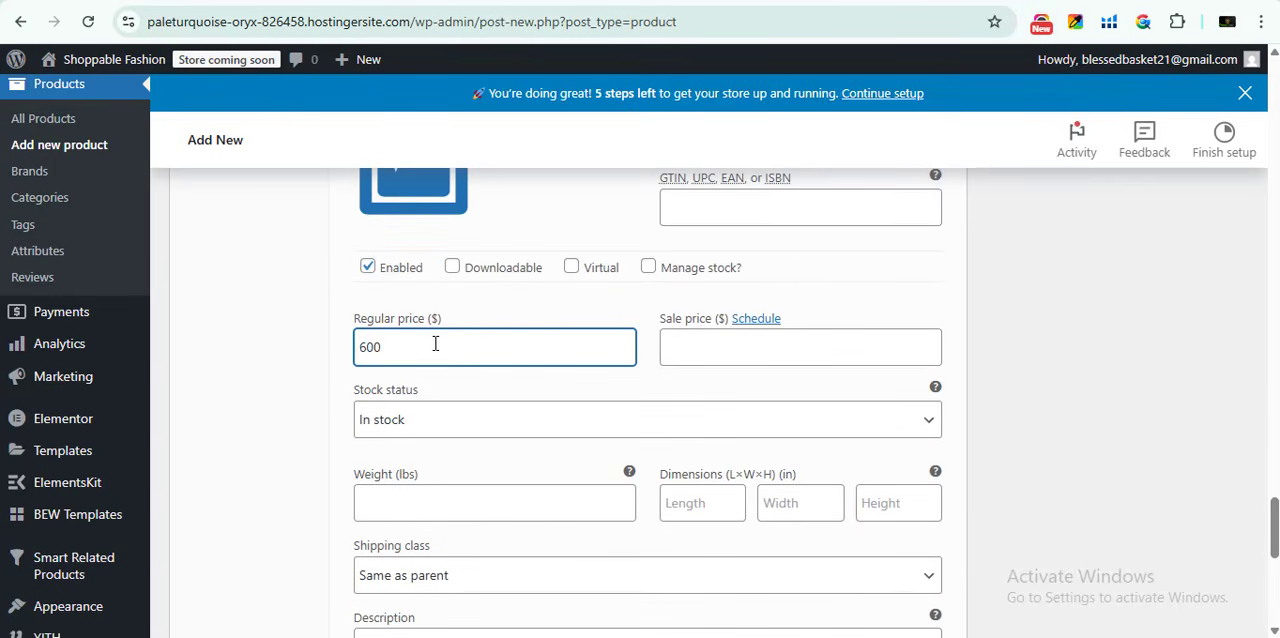
- Set the regular price of the YELLOW LARGE variation to 520
scroll(457, 403, down, 4)
click(640, 346)
scroll(600, 366, down, 3)
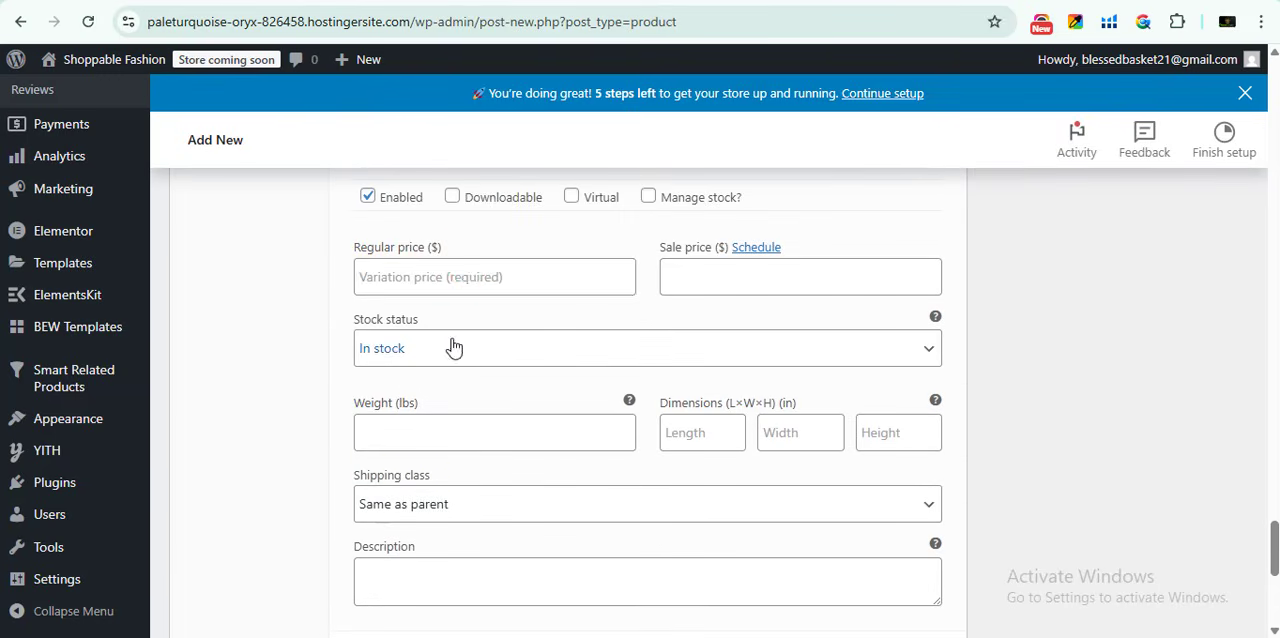
click(465, 275)
text(5)
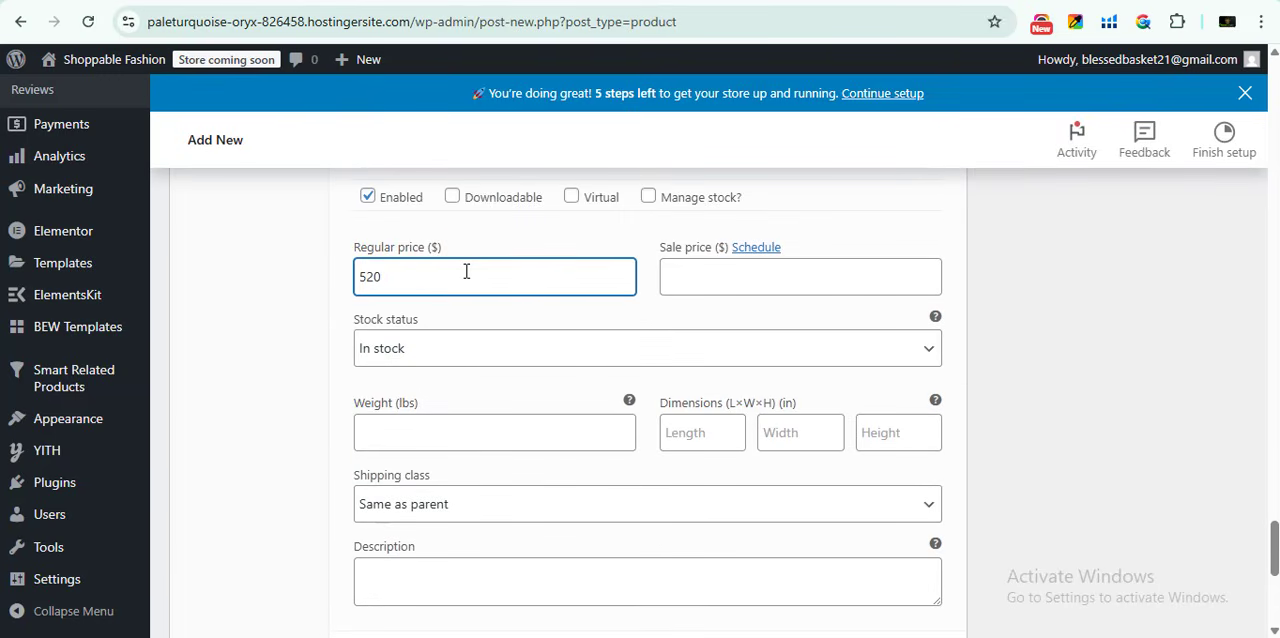
text(20)
- Set home9_img3.jpg from the media library as the main product image
scroll(730, 460, up, 15)
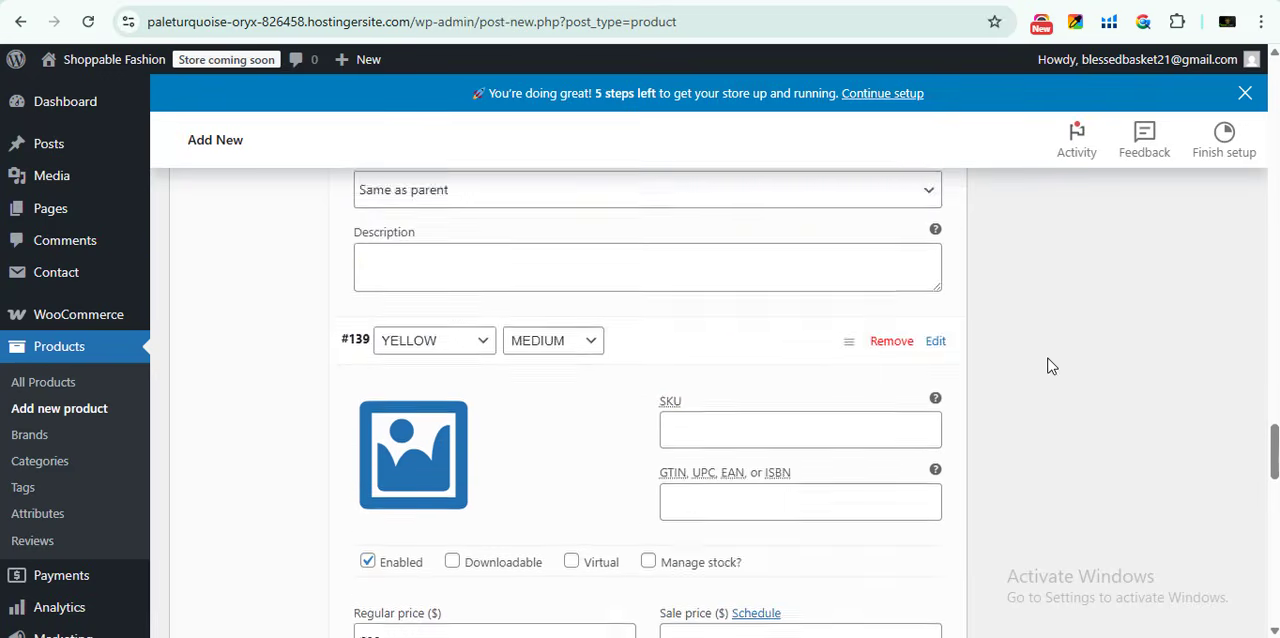
scroll(1043, 354, up, 20)
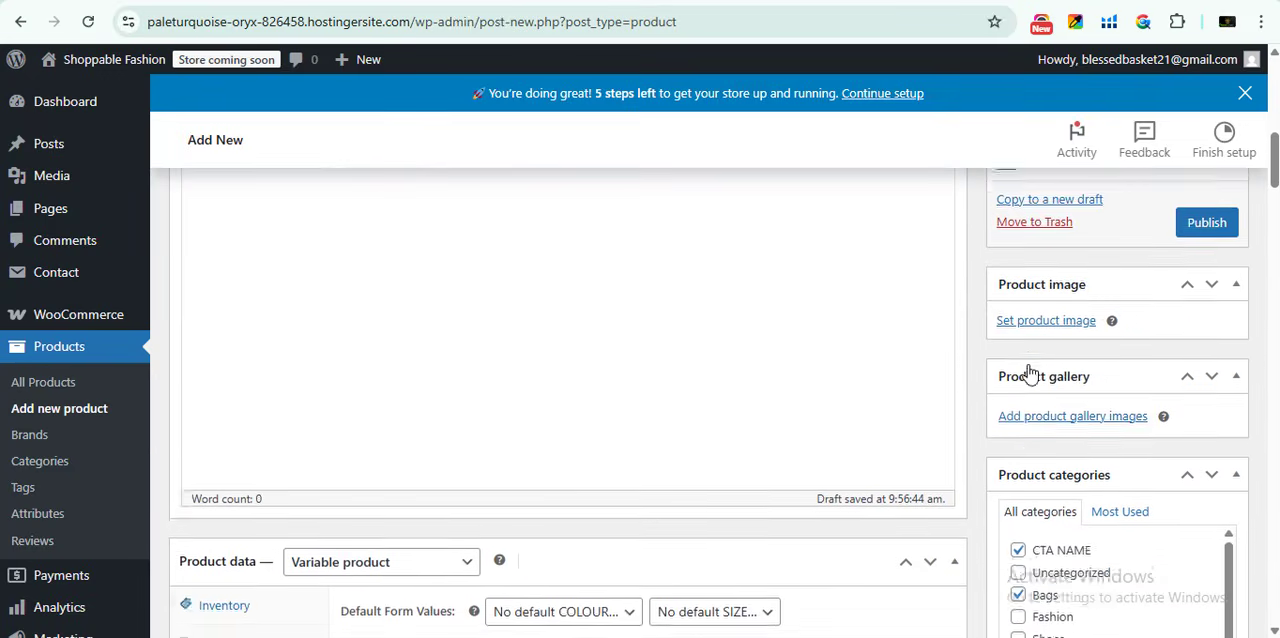
scroll(1113, 310, down, 2)
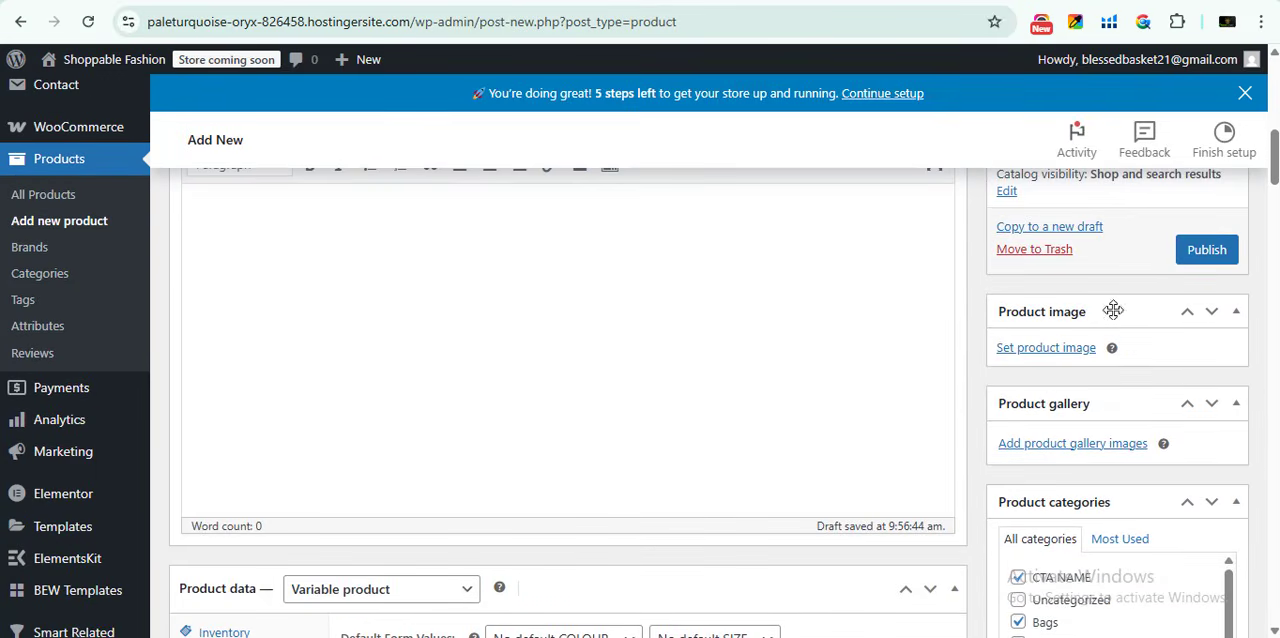
click(1063, 350)
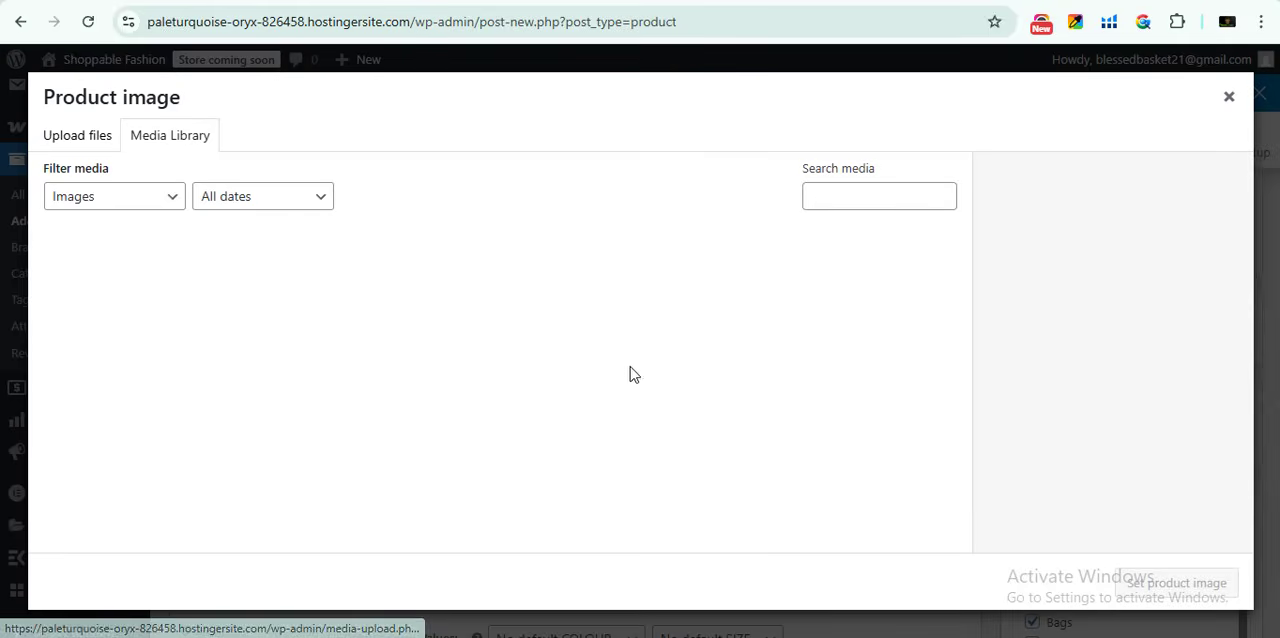
click(260, 318)
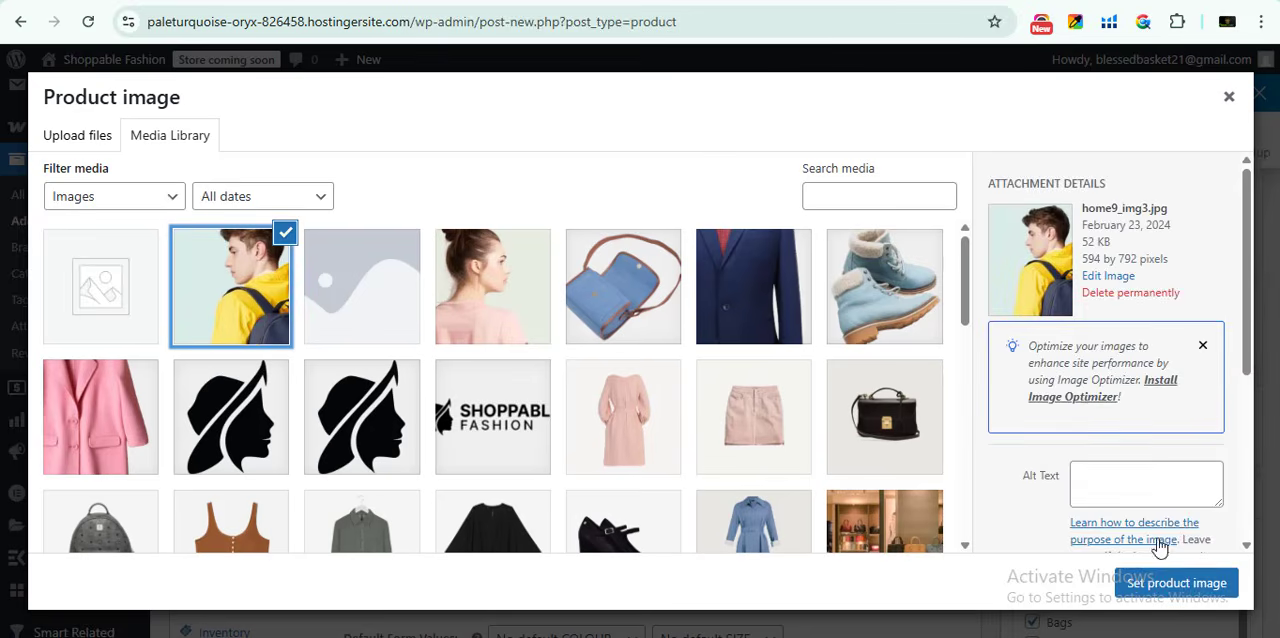
click(1170, 583)
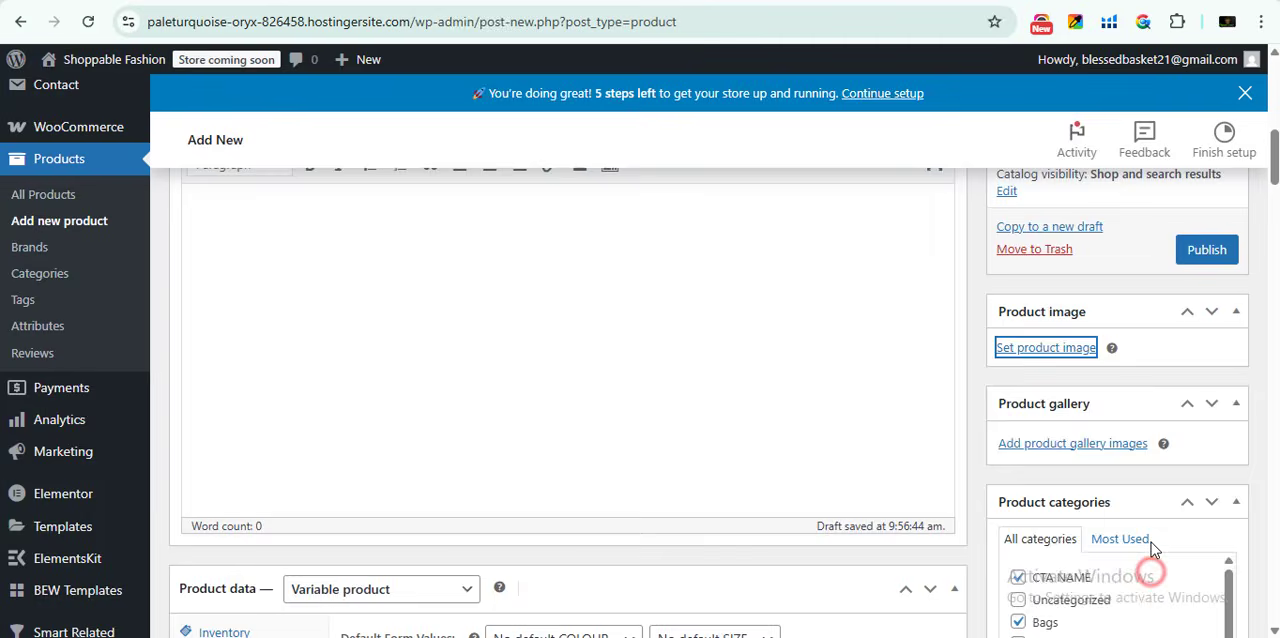
- Publish the variable product and open its store page in a new tab
click(1206, 268)
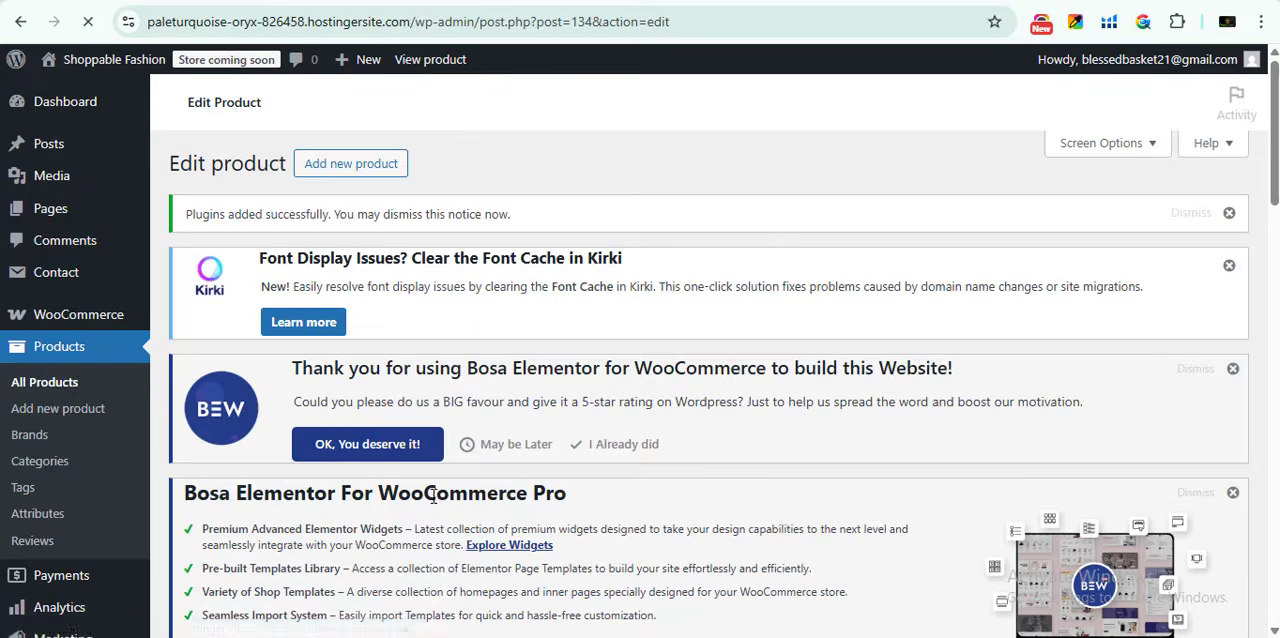
scroll(436, 460, down, 6)
click(429, 286)
right_click(429, 286)
click(540, 246)
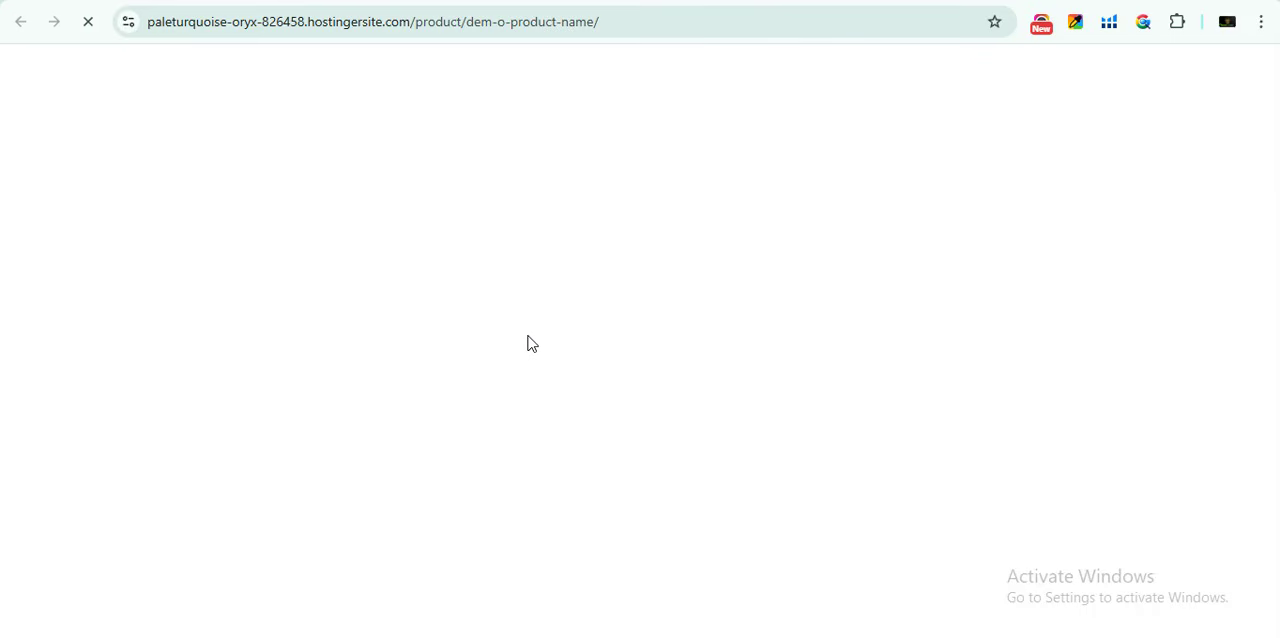
- Choose the colour RED and the size MEDIUM on the product's store page
scroll(493, 331, down, 4)
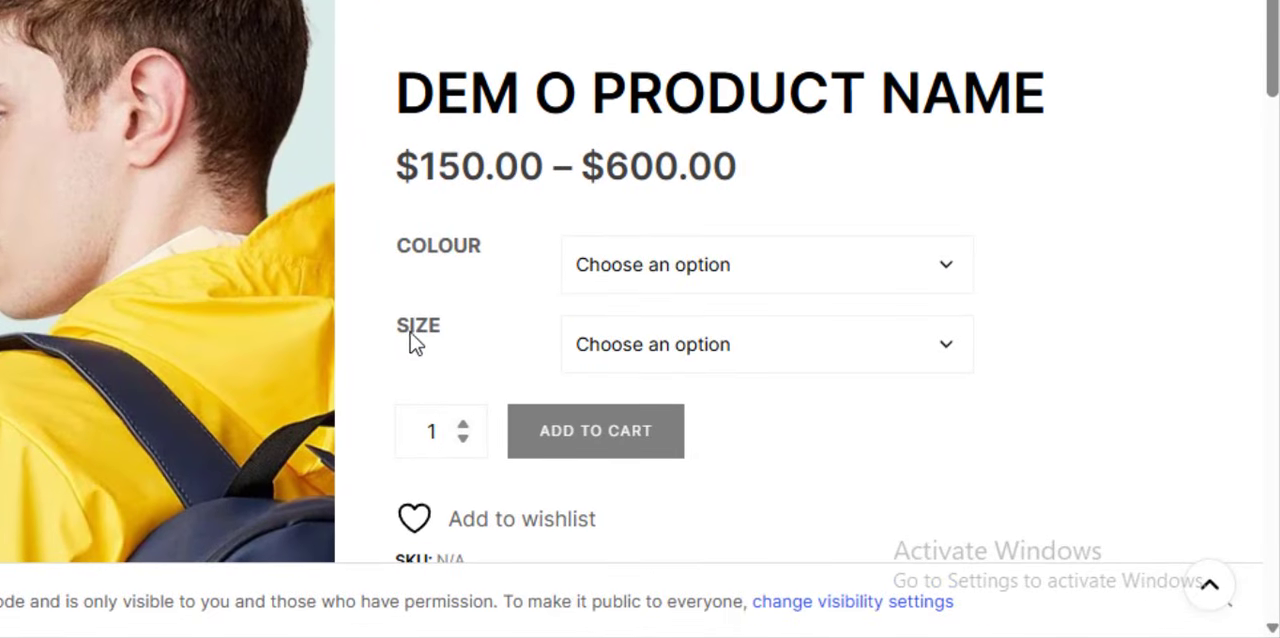
click(640, 268)
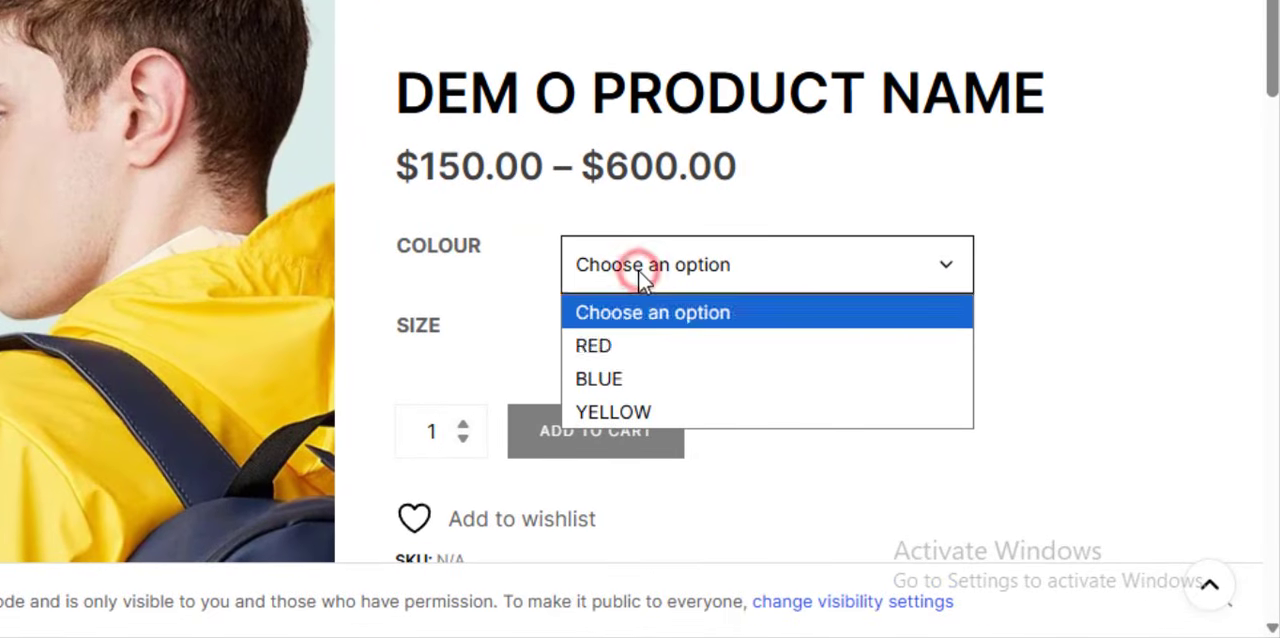
click(614, 351)
click(670, 345)
click(651, 410)
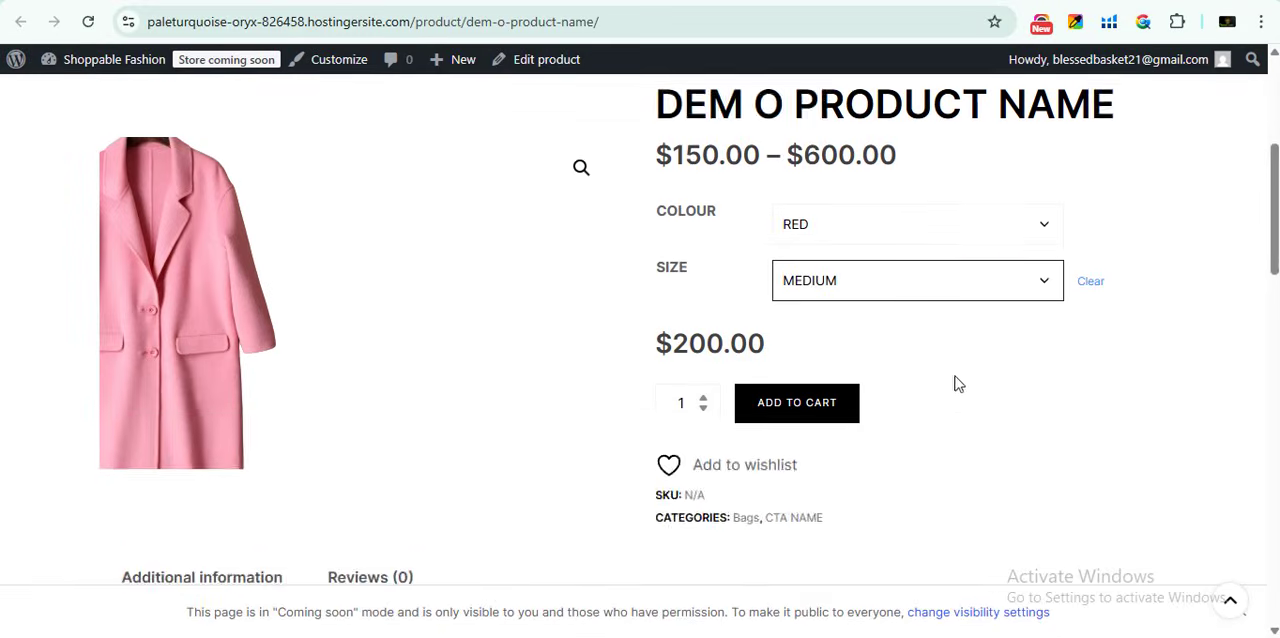
- Check the selected variation's image and price, add it to the cart and go back to the previous page
scroll(970, 372, up, 2)
scroll(1100, 335, down, 2)
scroll(1074, 328, up, 2)
scroll(900, 380, down, 4)
scroll(917, 323, up, 2)
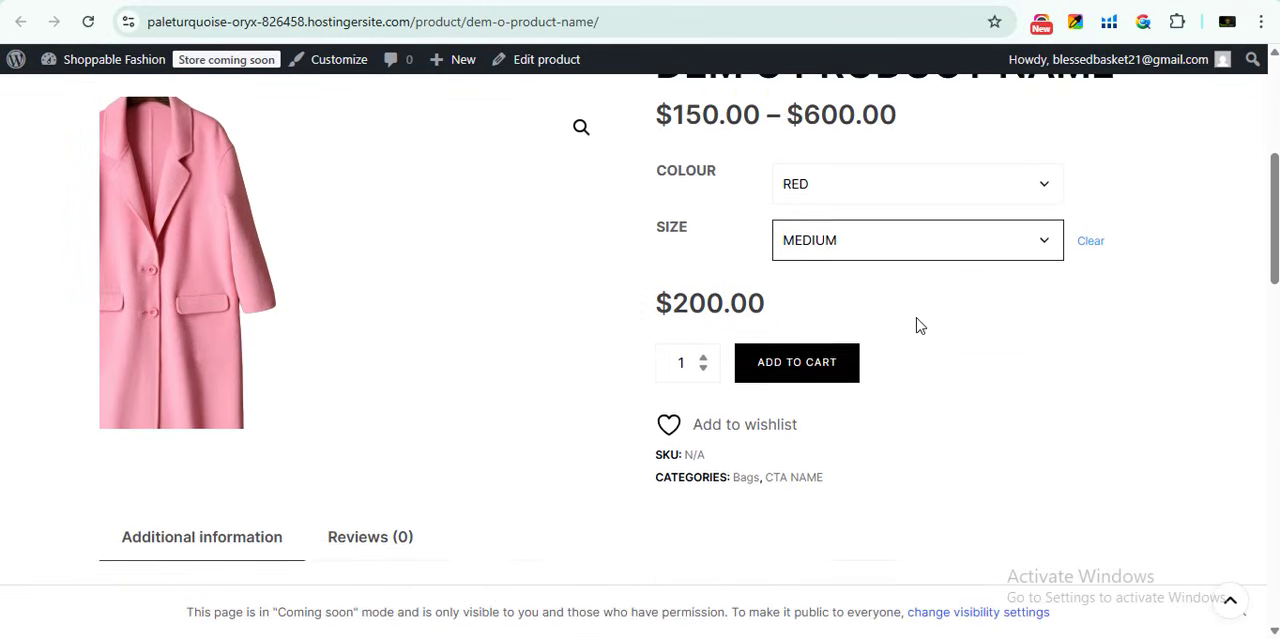
click(790, 410)
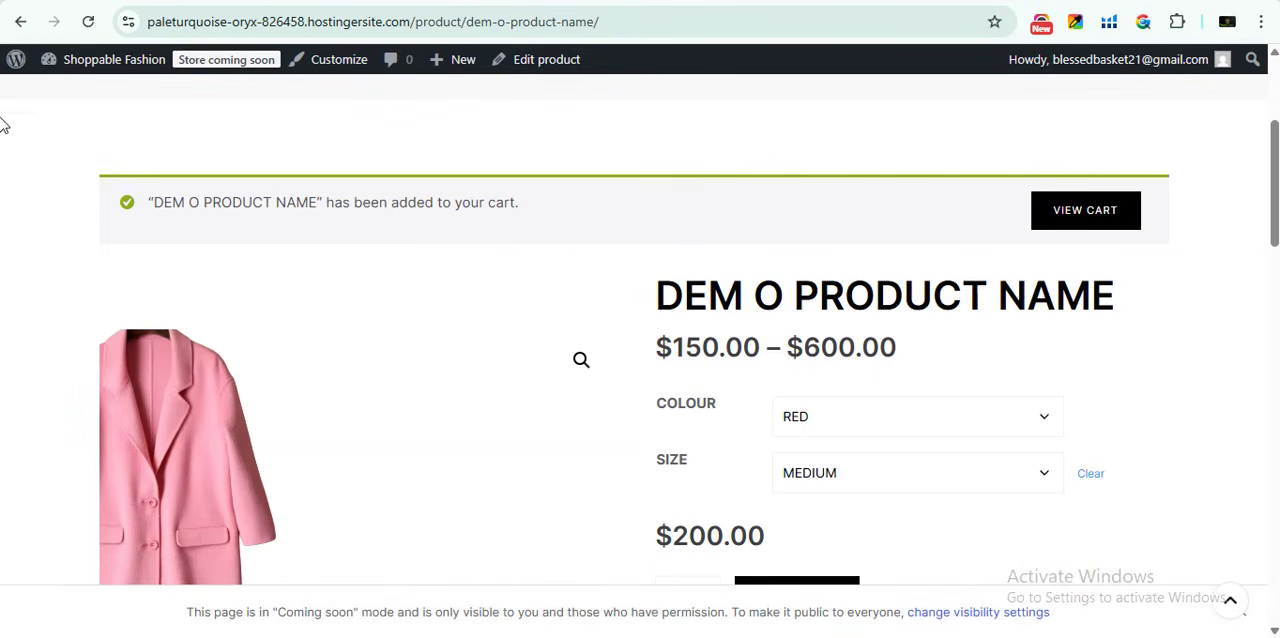
click(20, 21)
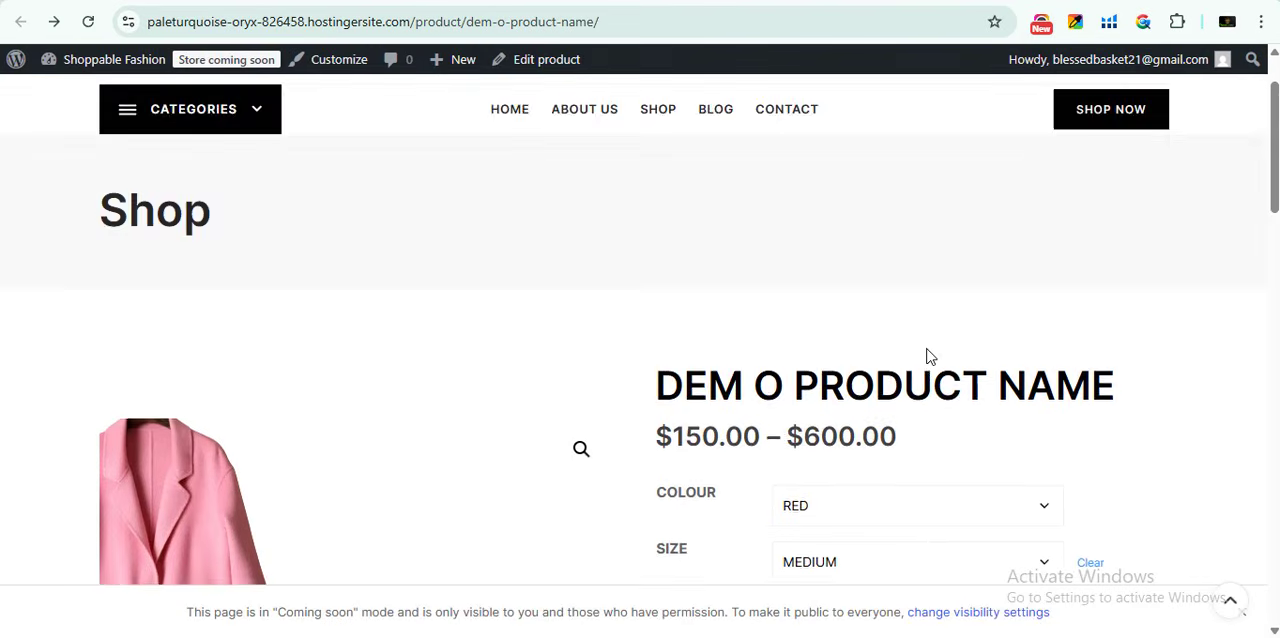
- Leave the product page and open the payment settings of WooCommerce in the site's admin area
scroll(931, 357, down, 4)
scroll(829, 323, up, 1)
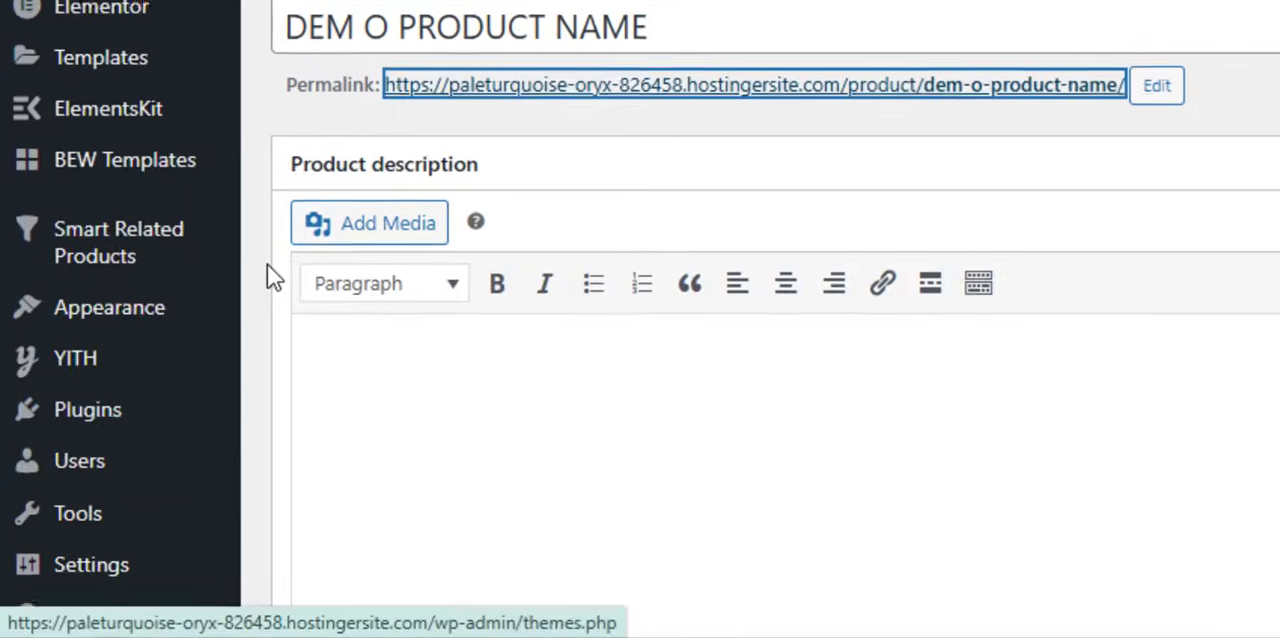
scroll(306, 252, up, 9)
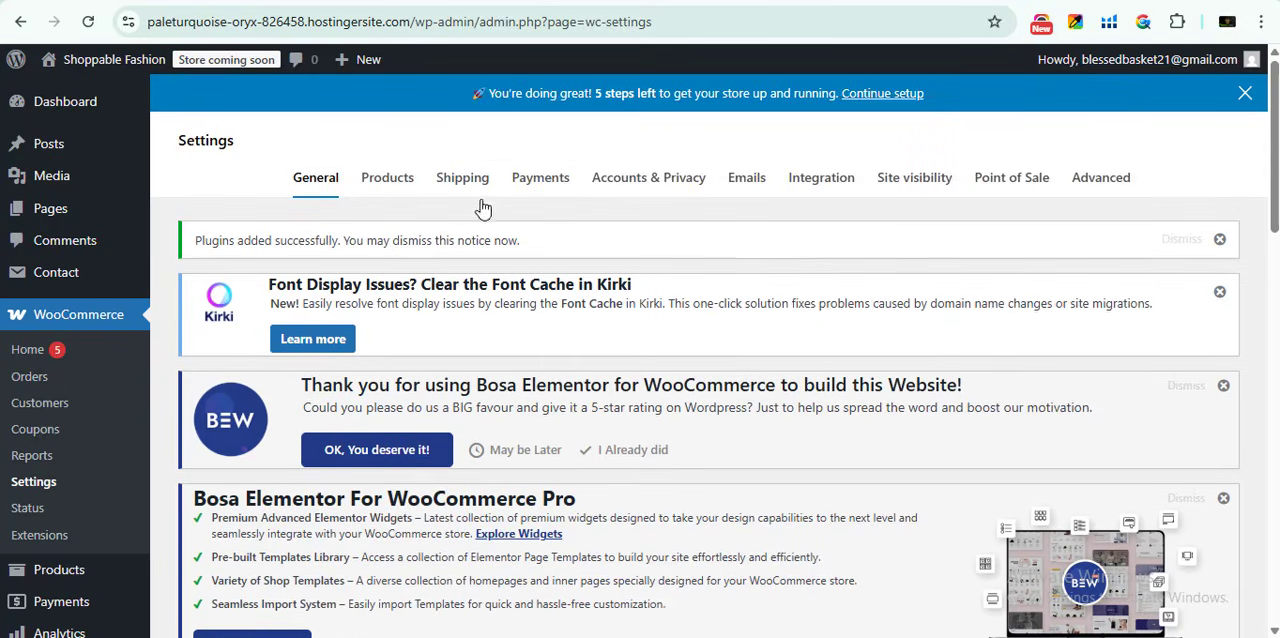
click(538, 180)
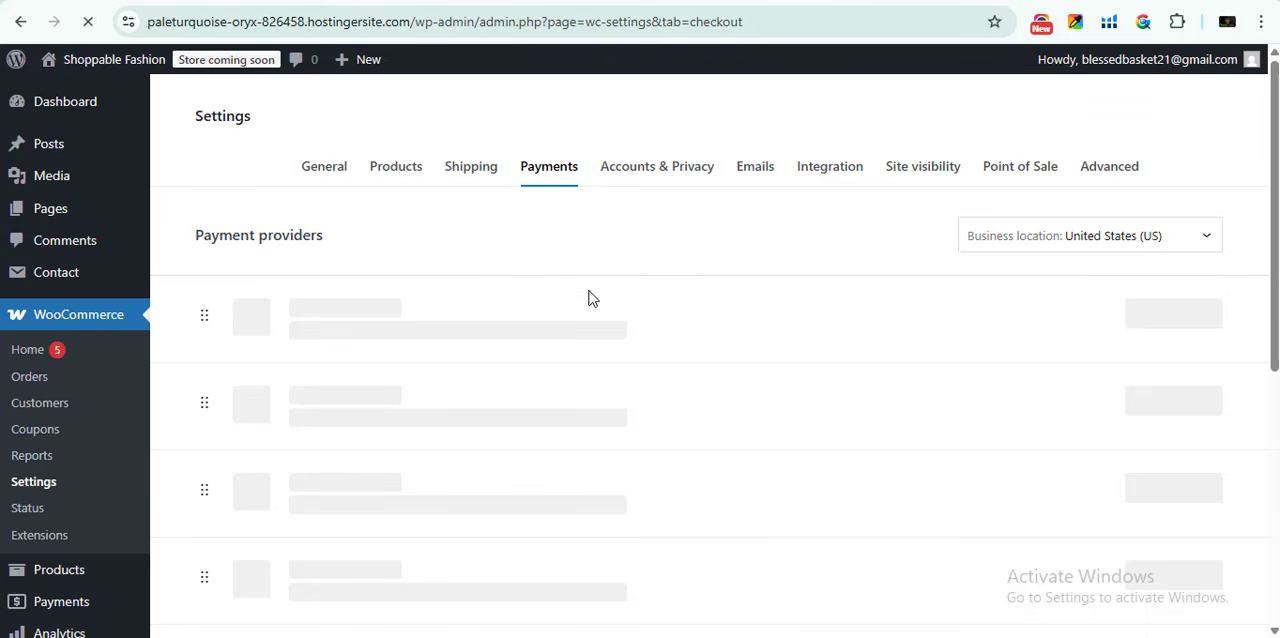
- Enable Cash on delivery among the offline payment methods and return to the payment providers
scroll(614, 326, down, 2)
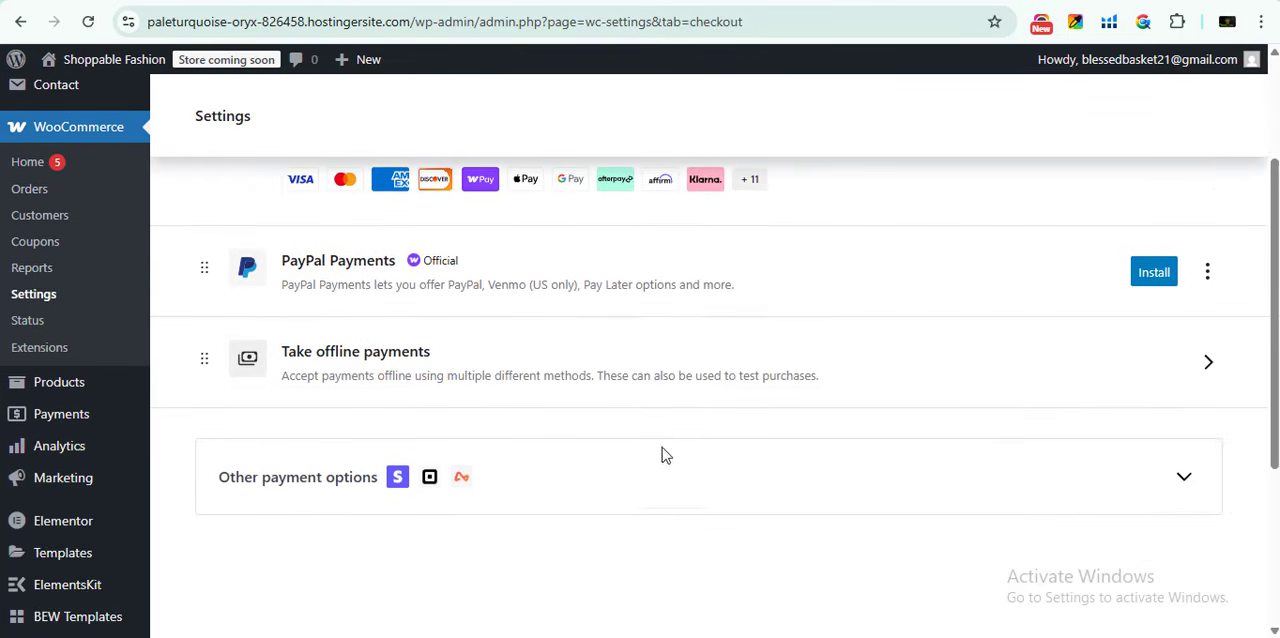
scroll(437, 477, up, 1)
click(437, 477)
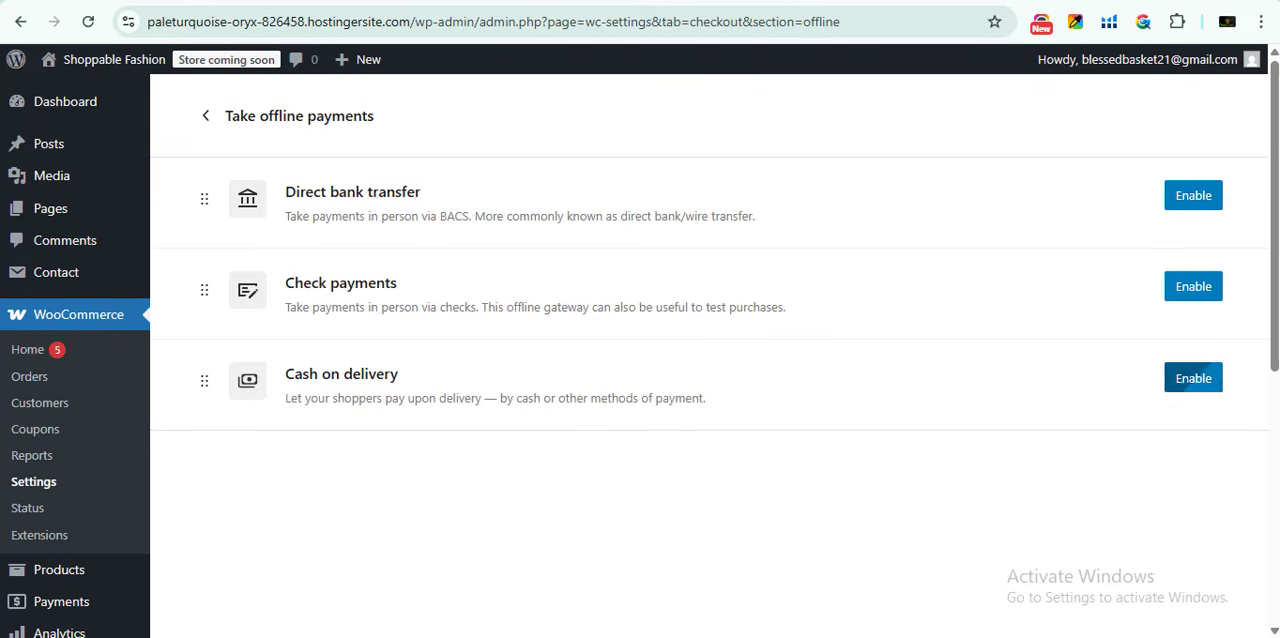
click(1193, 378)
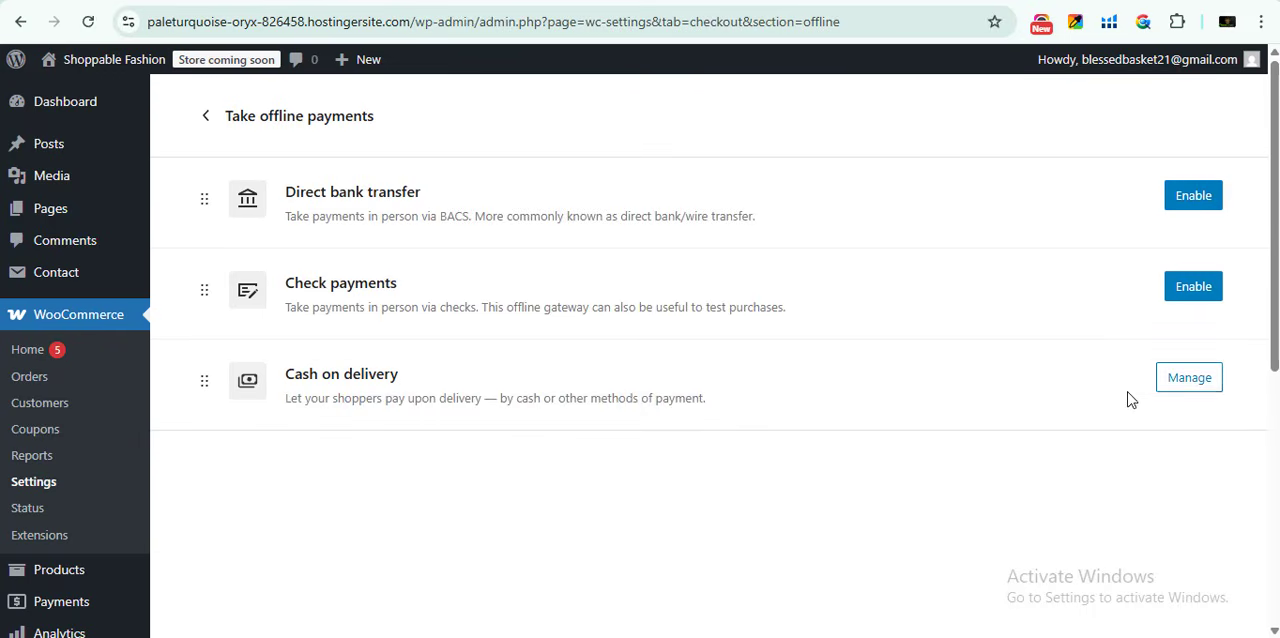
click(204, 118)
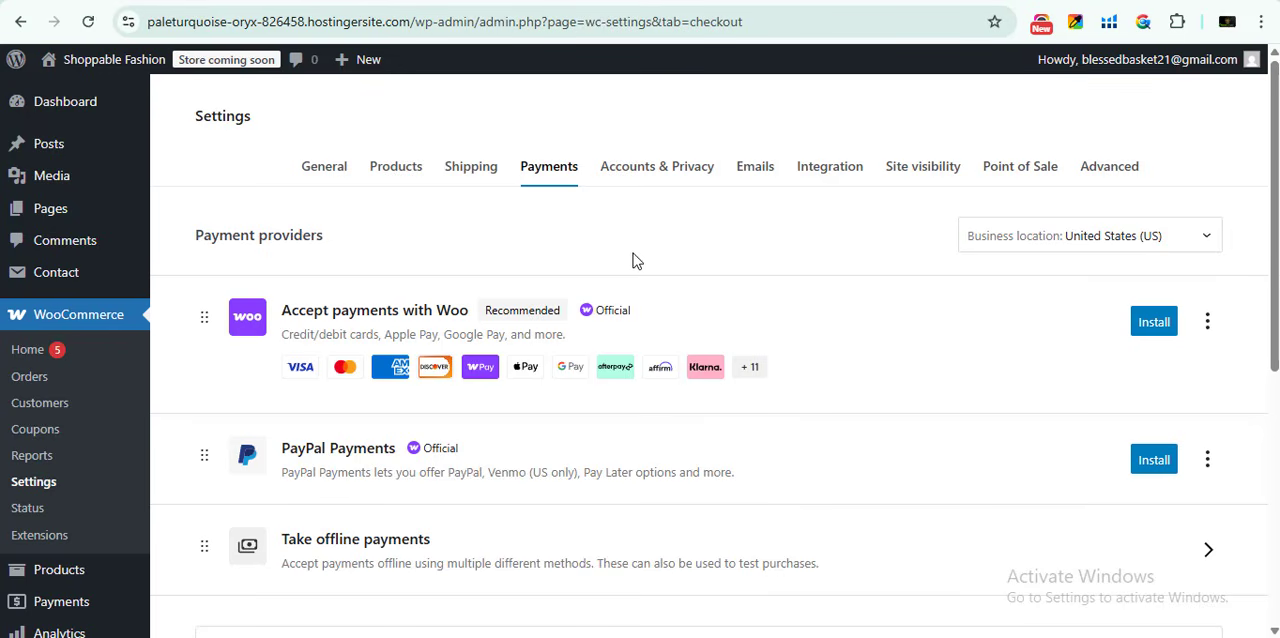
- Review the payment providers, then open the general store settings and view the Country / State choices without picking one
scroll(508, 252, down, 1)
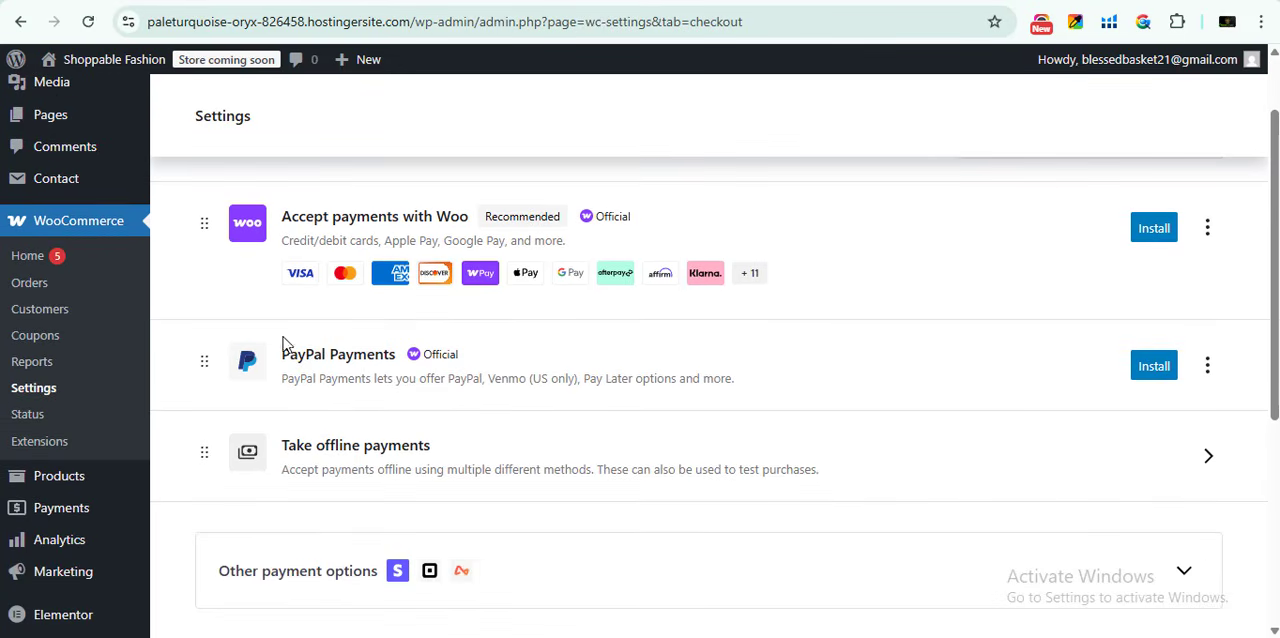
scroll(549, 525, up, 1)
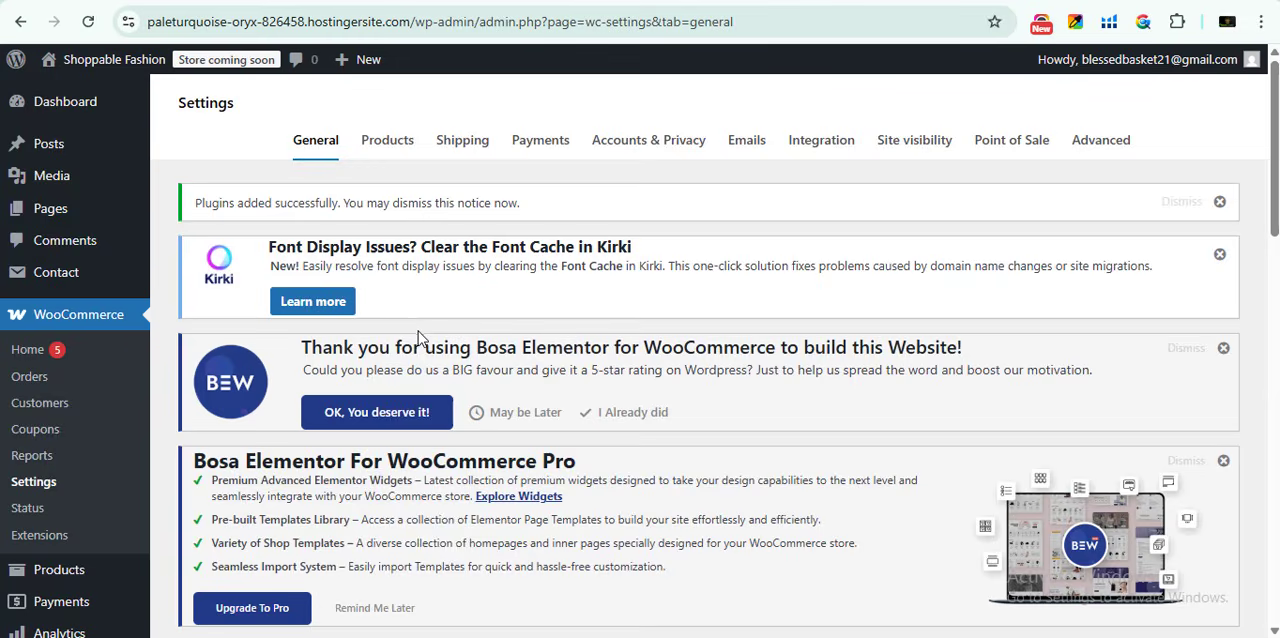
scroll(401, 348, down, 5)
scroll(404, 364, down, 1)
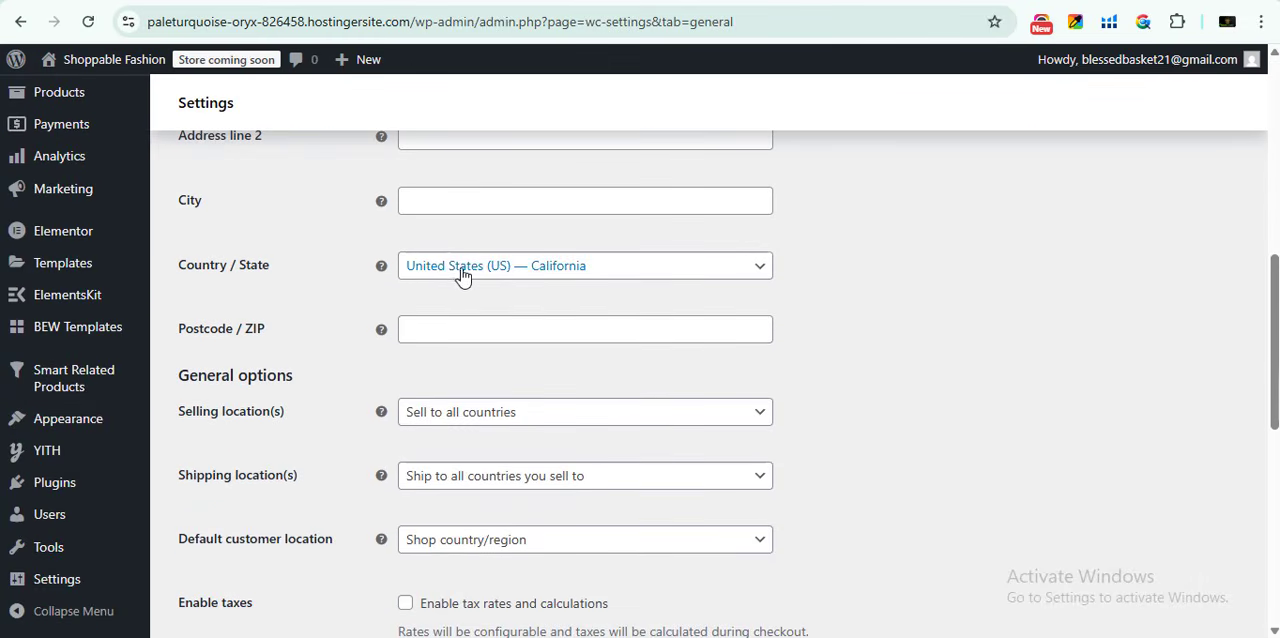
click(471, 258)
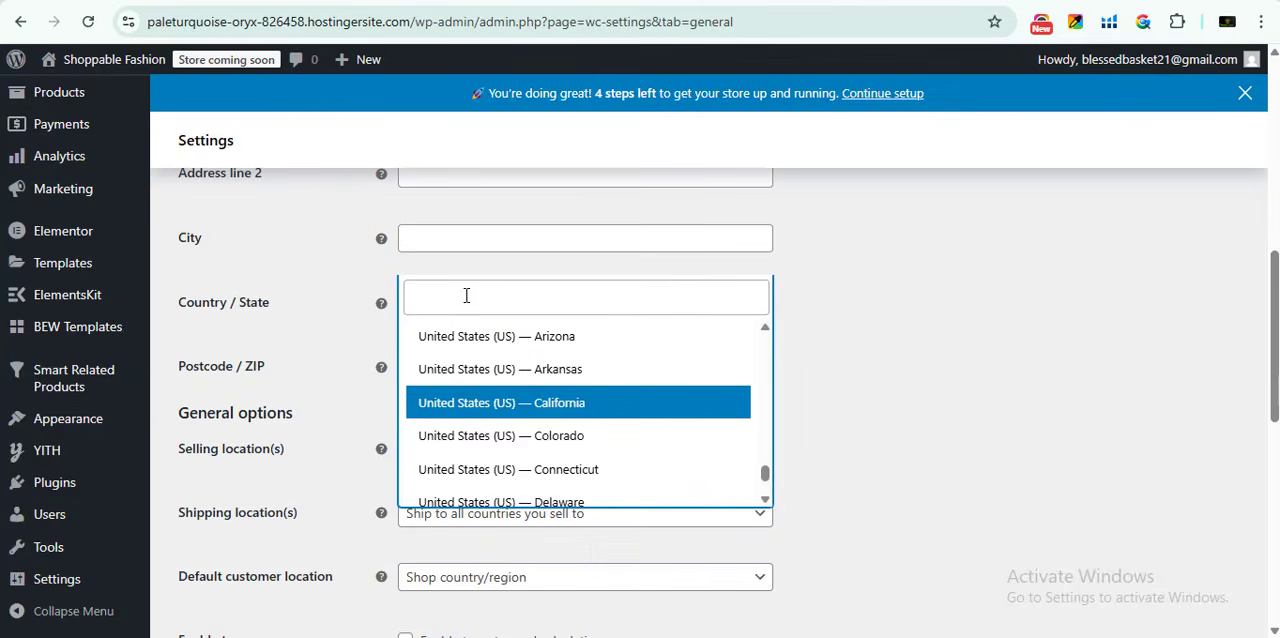
click(945, 266)
- Set the store currency to Indian rupee (₹) — INR and save the general settings
scroll(404, 380, down, 5)
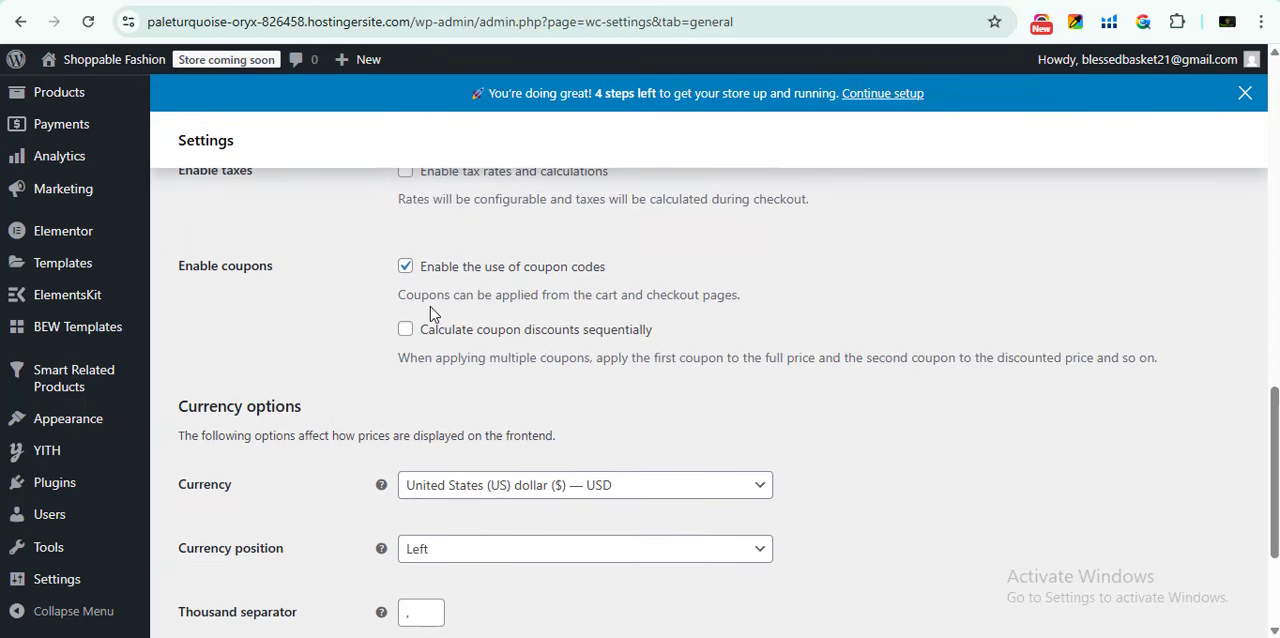
scroll(430, 316, down, 2)
click(490, 287)
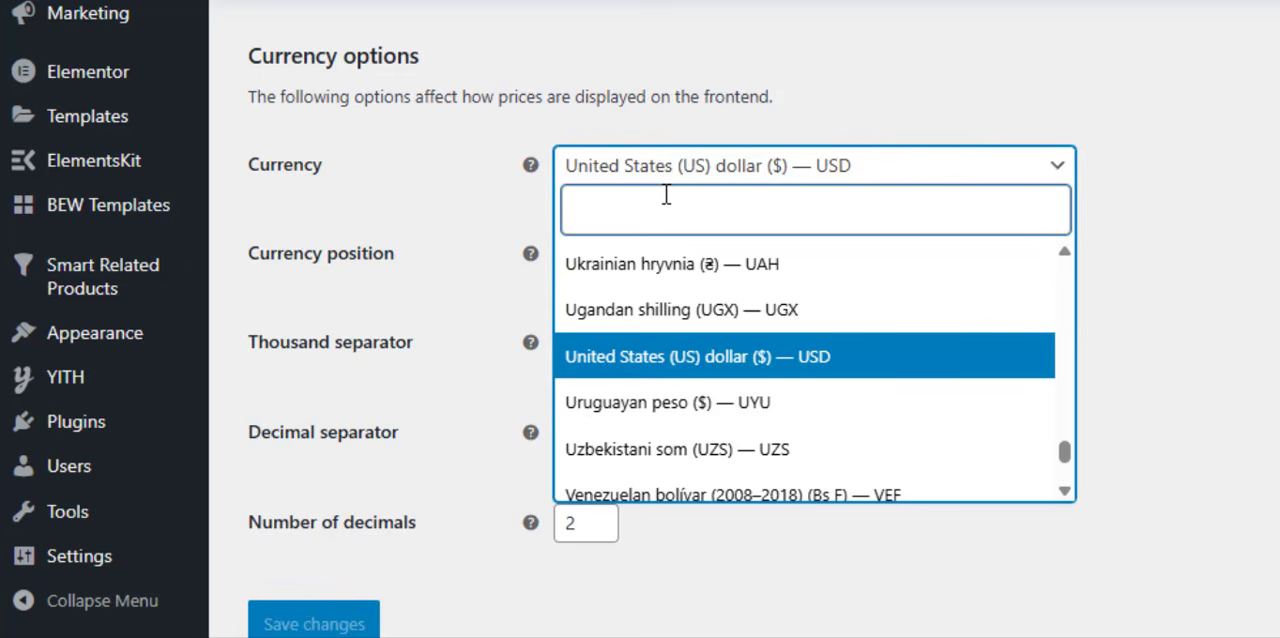
text(INDIA)
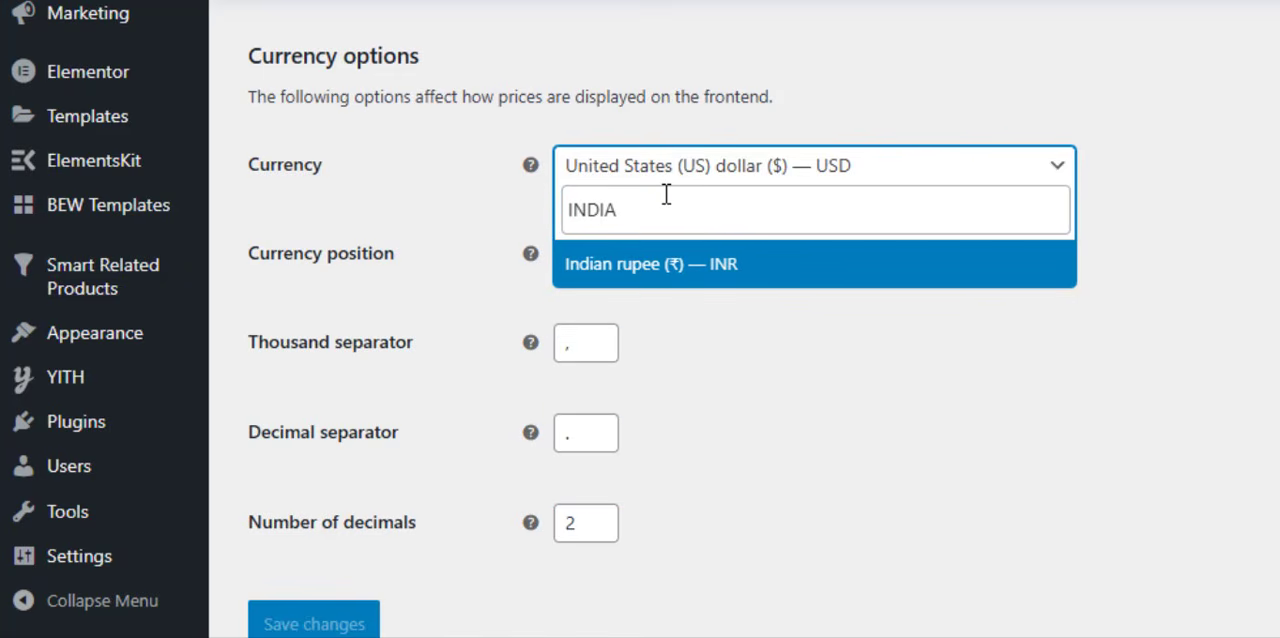
click(674, 266)
scroll(675, 275, down, 1)
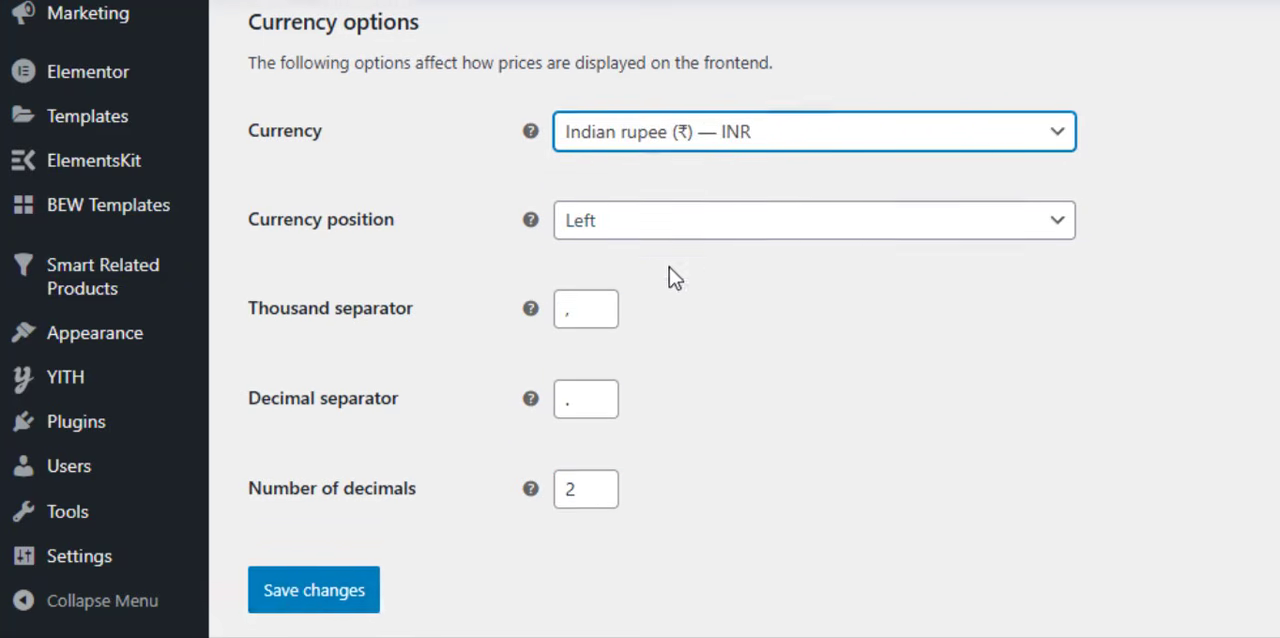
click(297, 585)
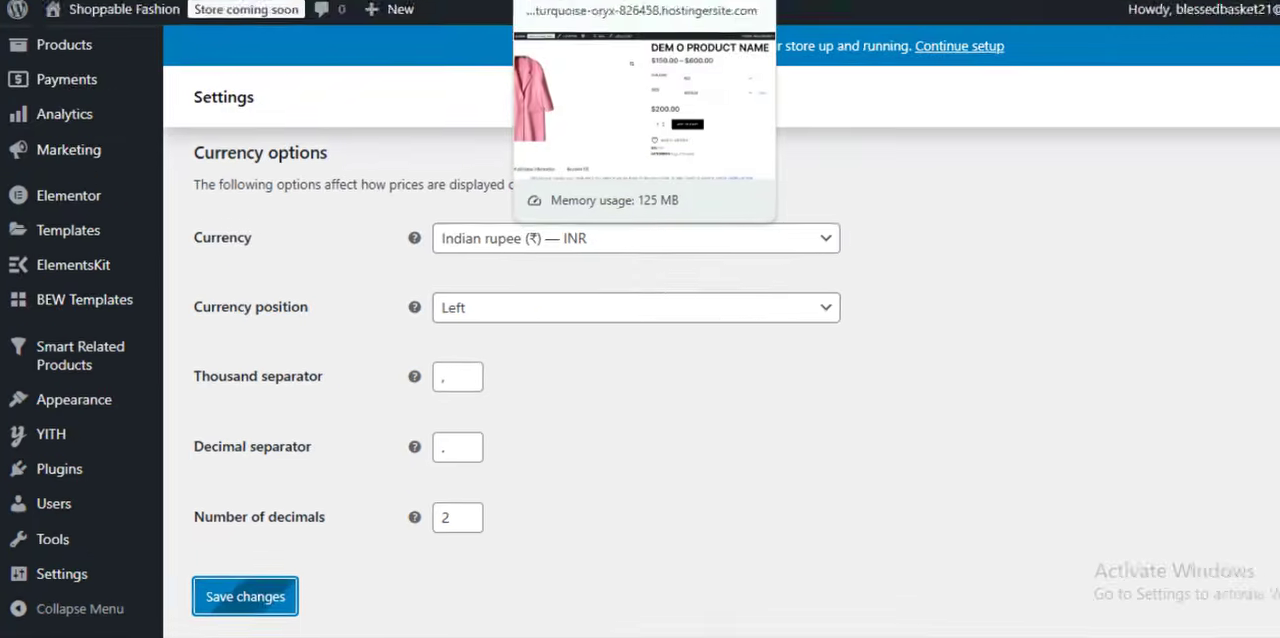
- Switch to the demo product's store page and reload it to check the currency of its prices and cart total
click(560, 2)
click(88, 21)
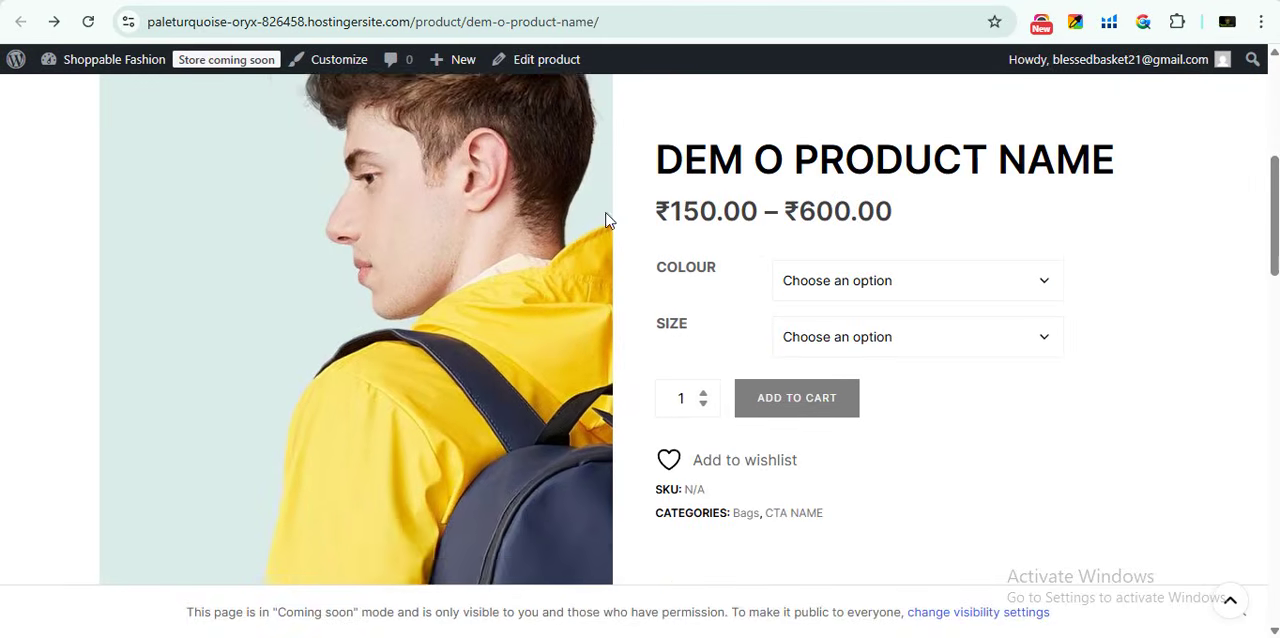
scroll(692, 434, up, 5)
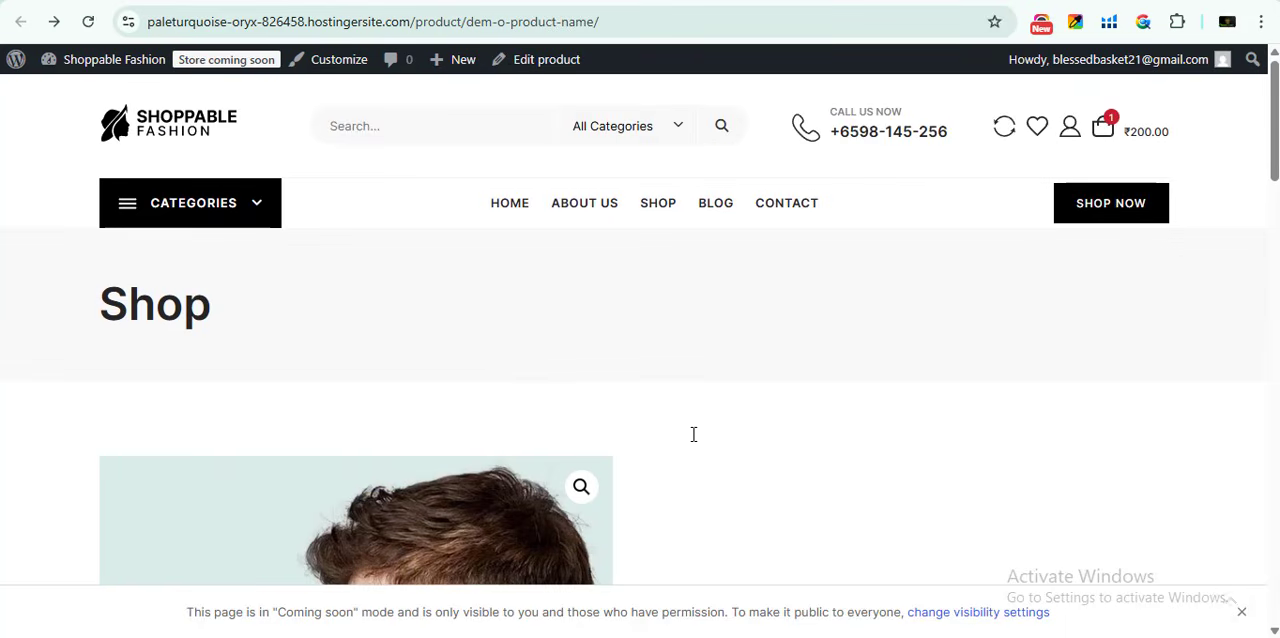
scroll(515, 352, down, 3)
scroll(515, 352, down, 8)
- Open the store's Home page and check the currency of the New Arrival product prices and the remaining sections
click(509, 203)
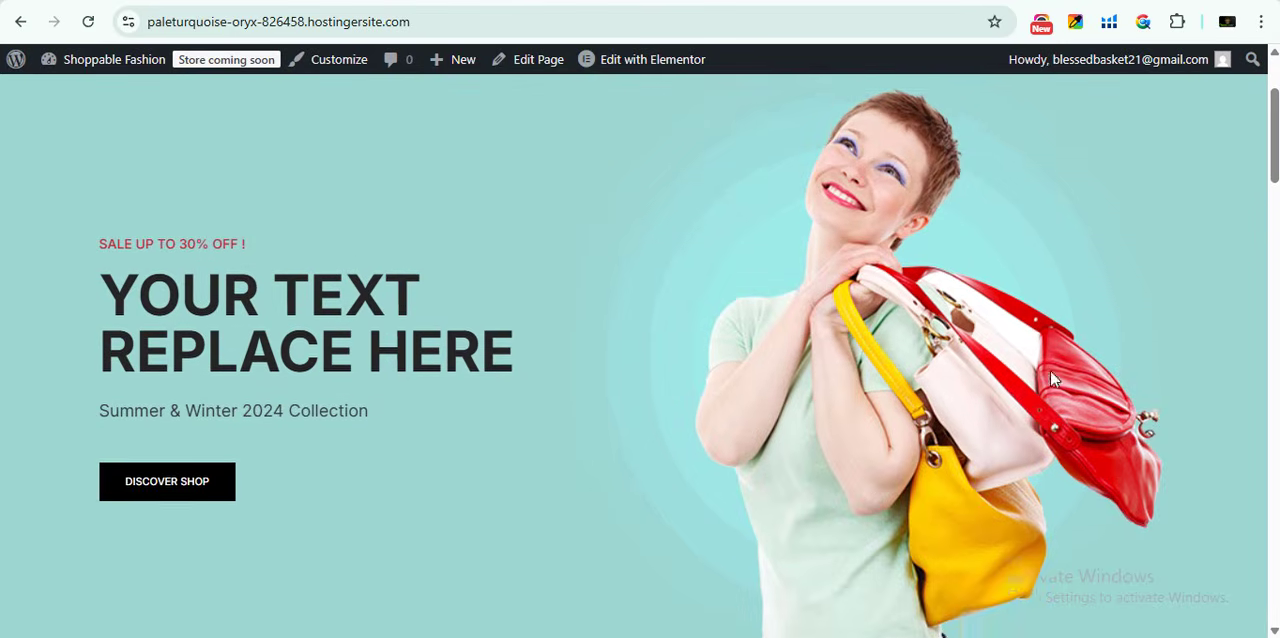
scroll(241, 446, down, 1)
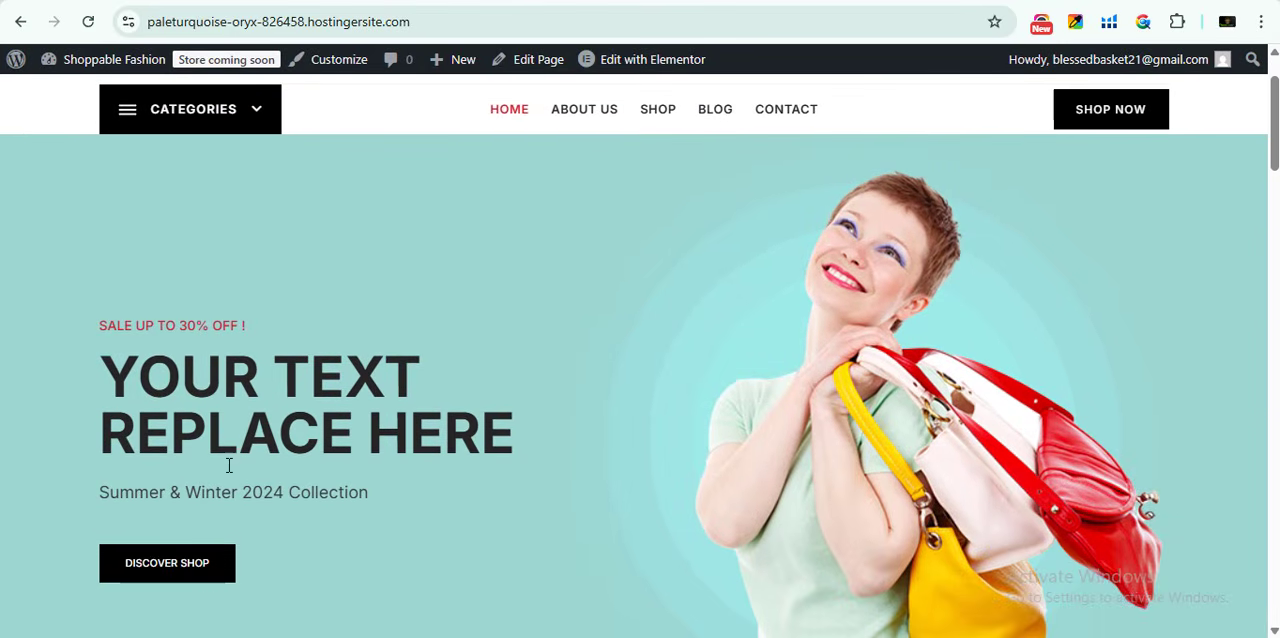
scroll(520, 306, down, 8)
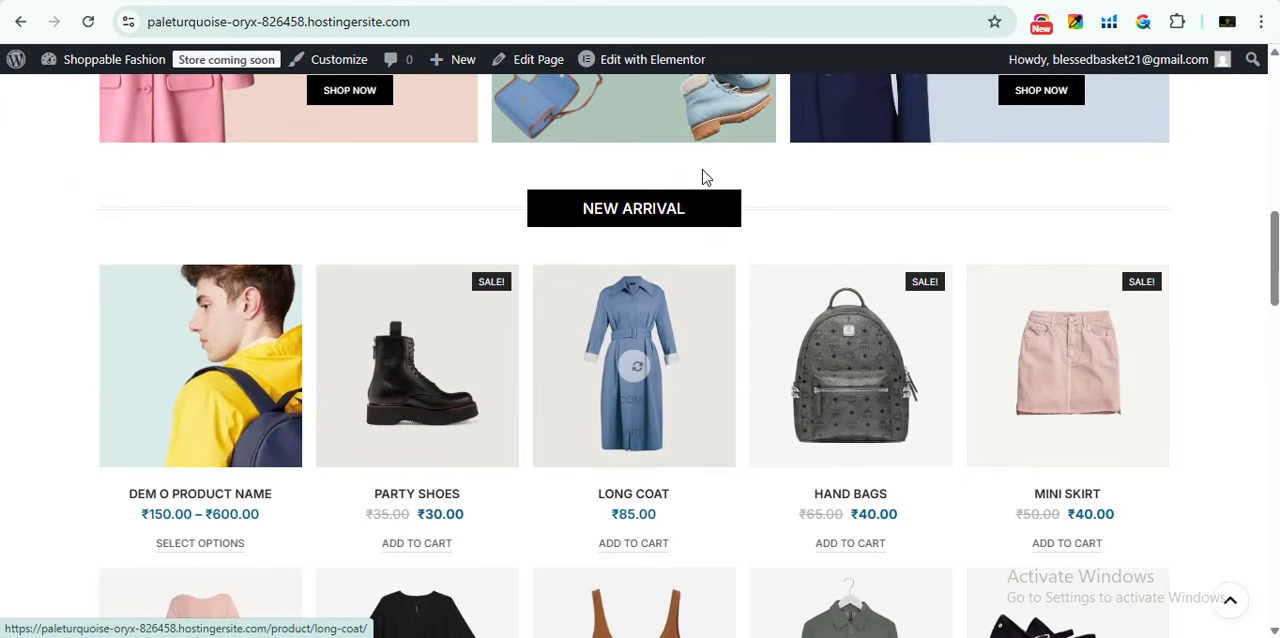
scroll(495, 360, down, 3)
scroll(661, 405, down, 8)
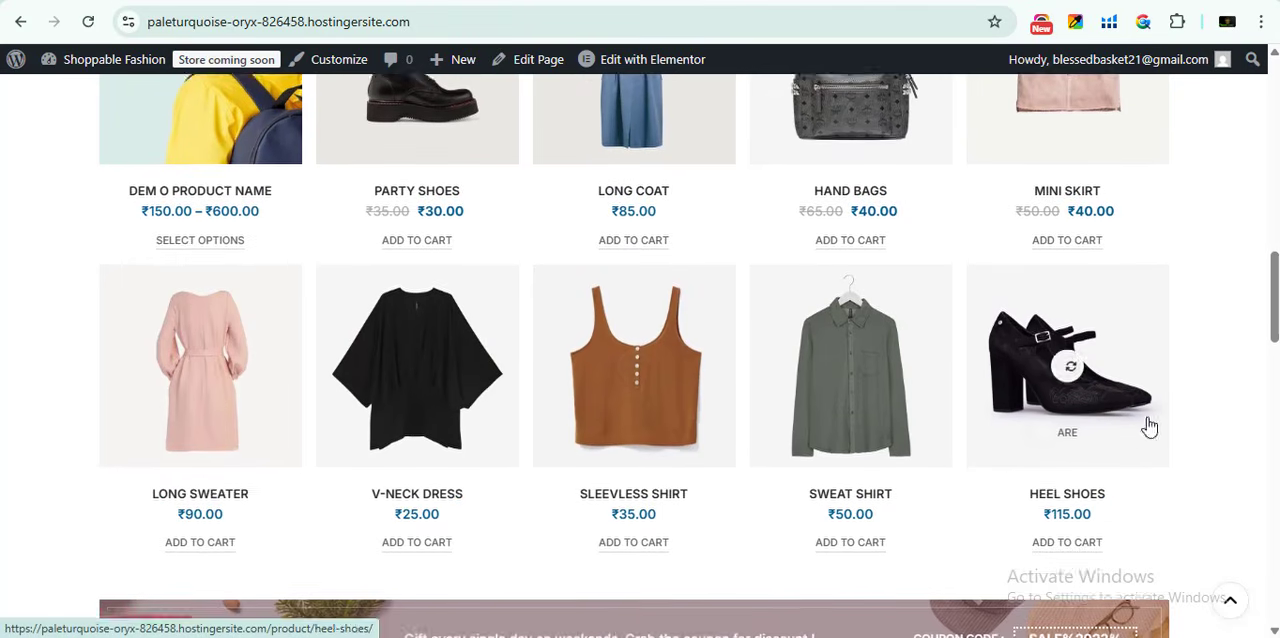
scroll(329, 477, down, 8)
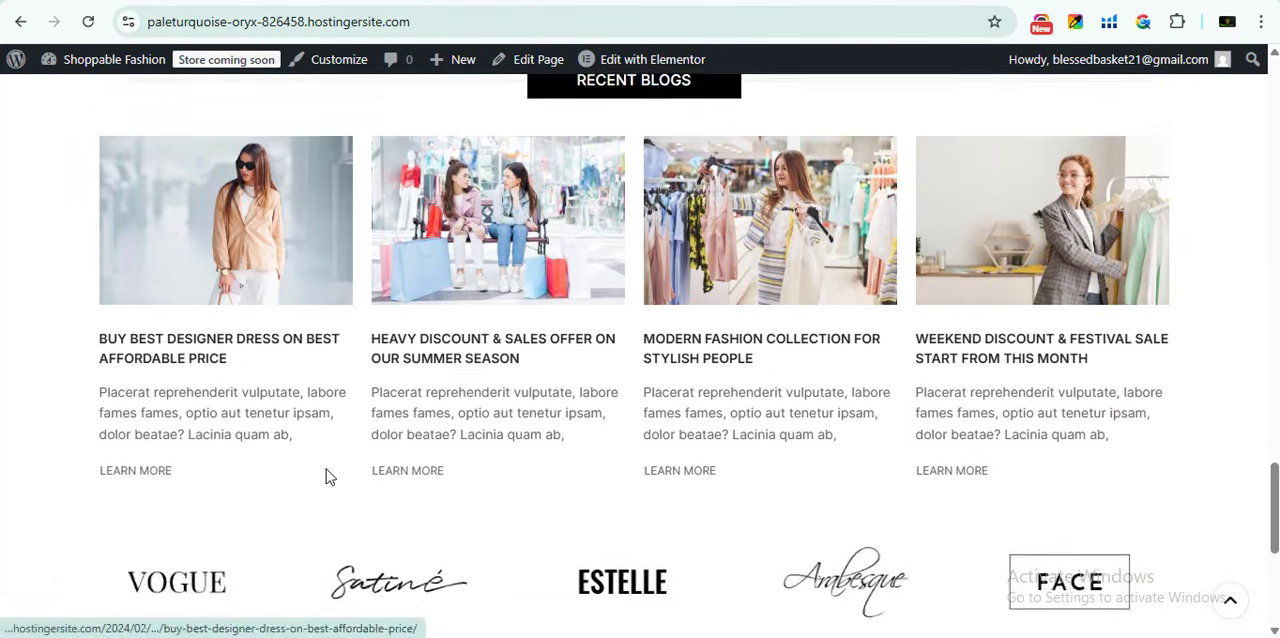
scroll(614, 423, up, 10)
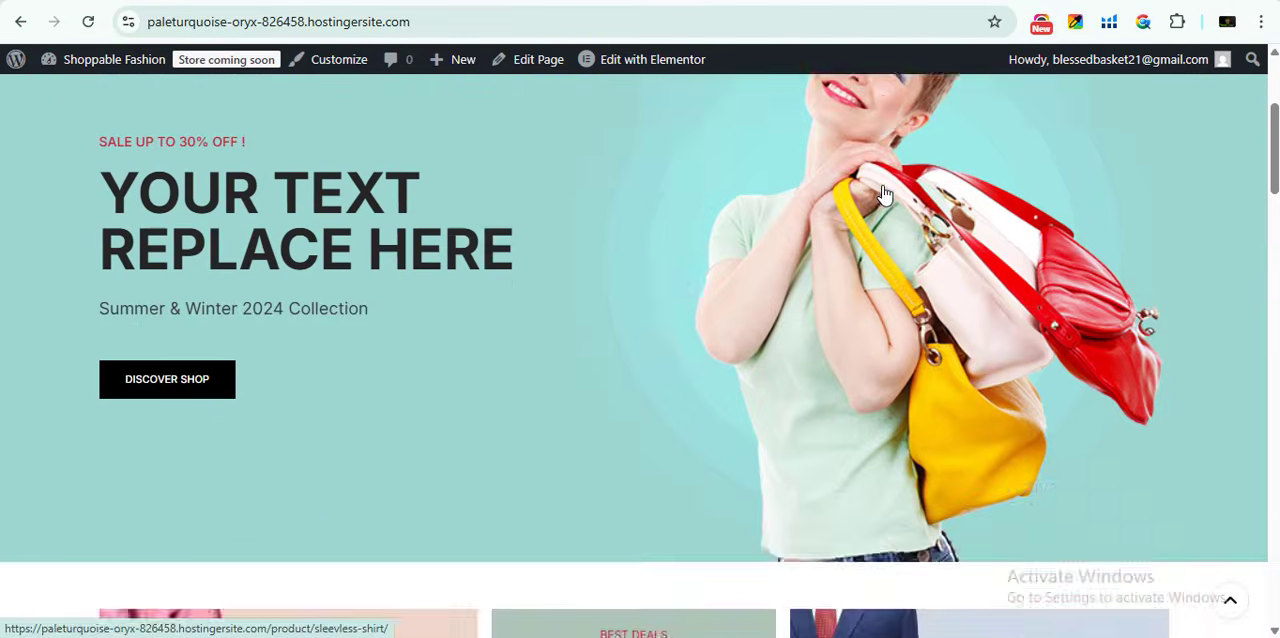